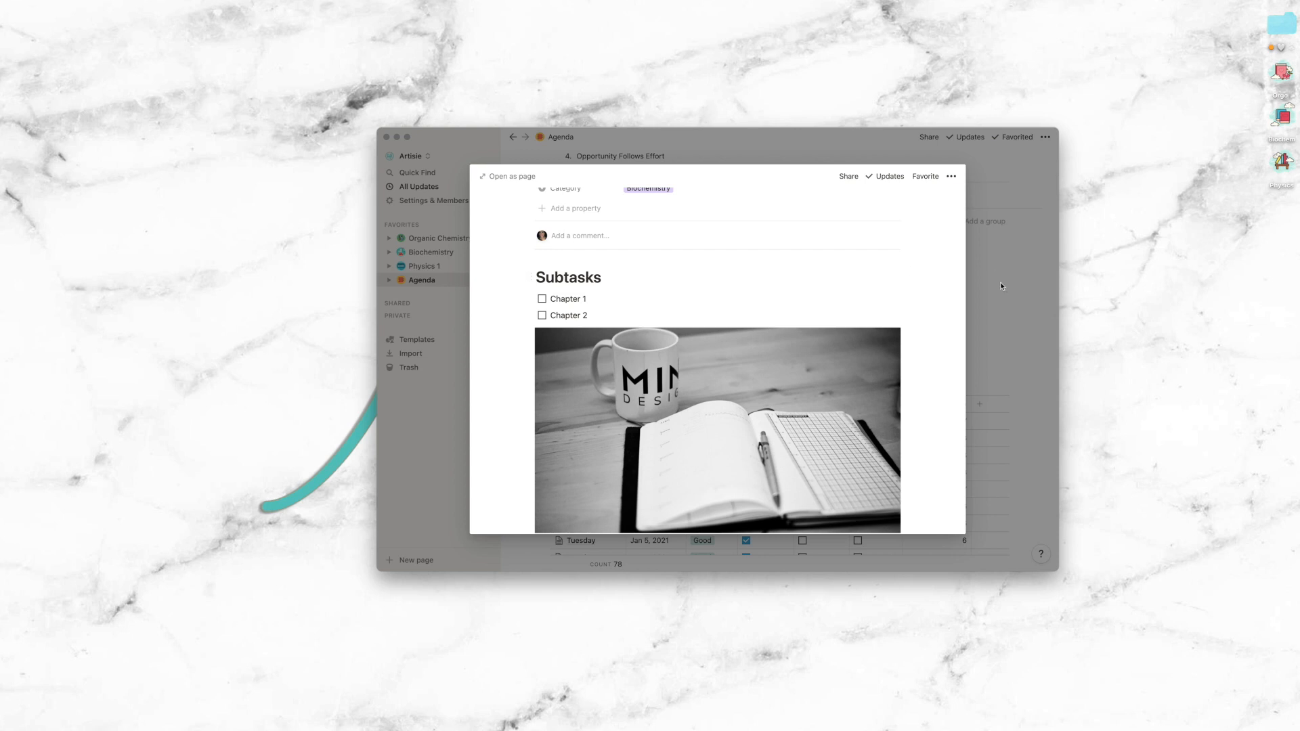
# Inspect the contents of the Add On Info template for the Task List, and close the template list.
pyautogui.click(1002, 197)
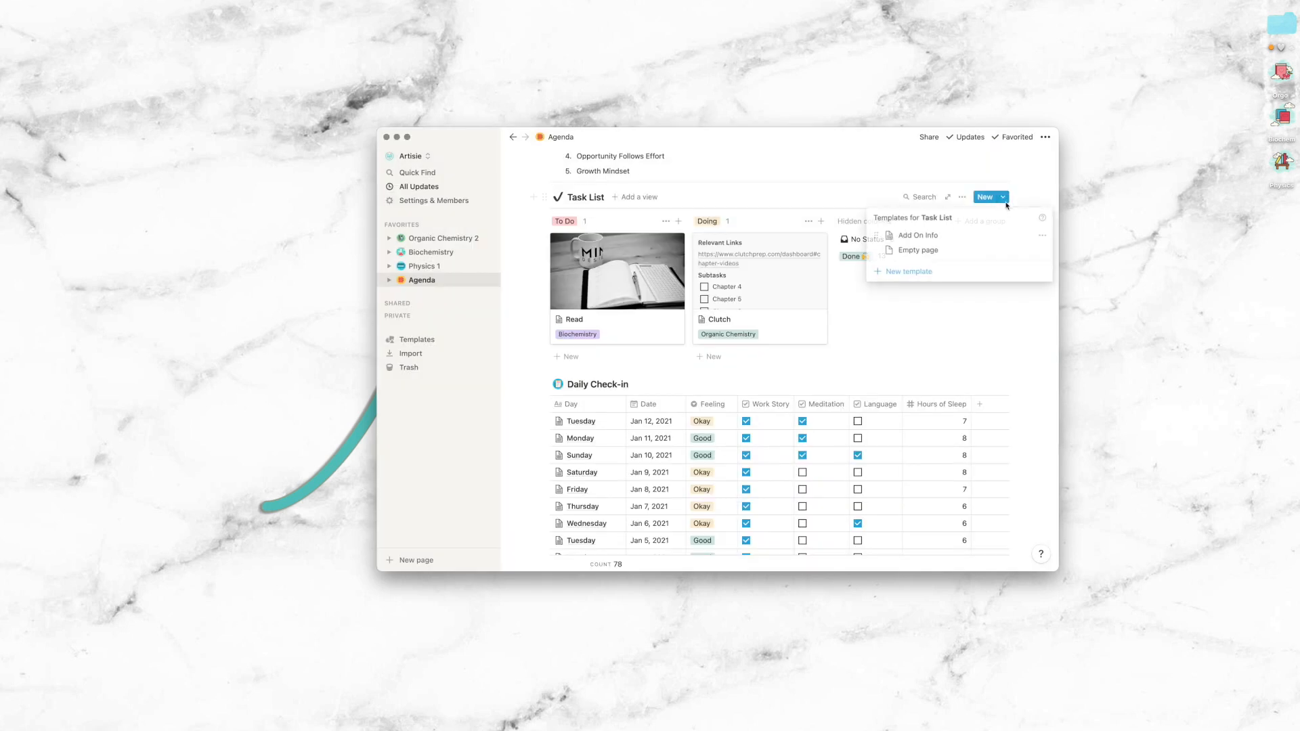
pyautogui.click(1042, 237)
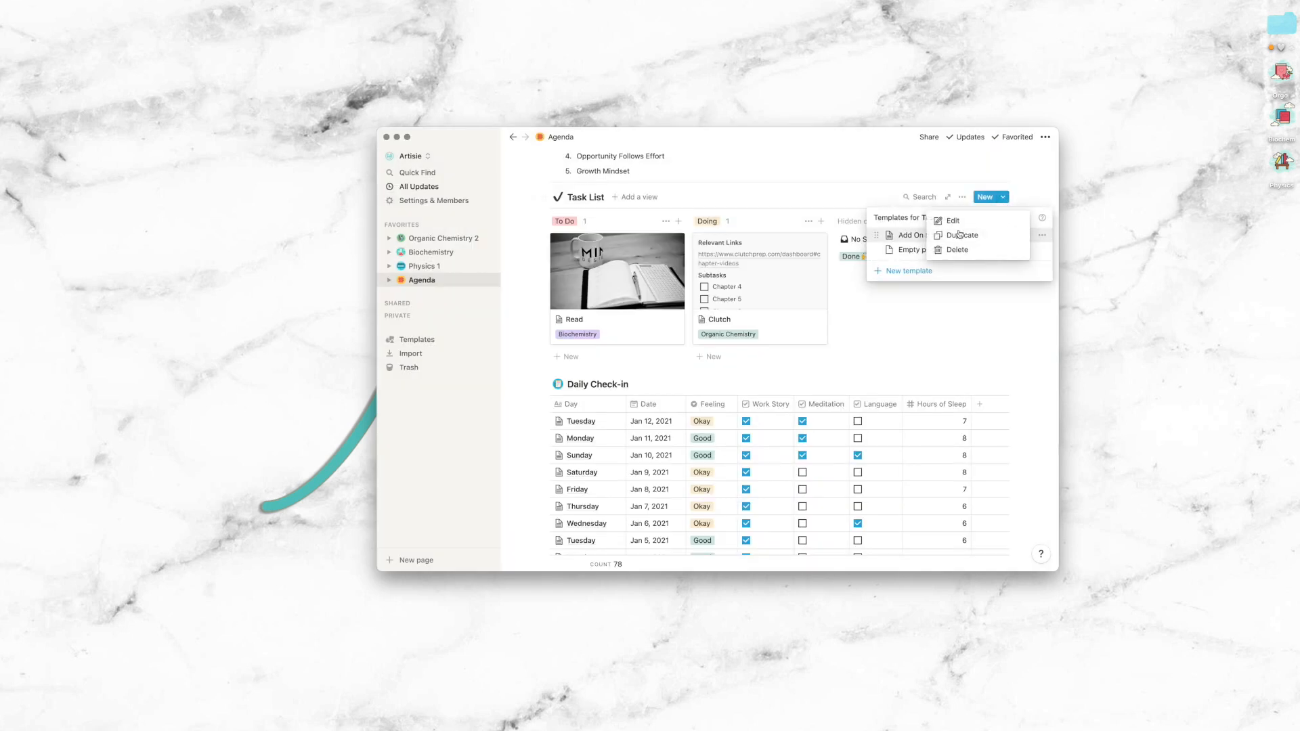
pyautogui.click(958, 233)
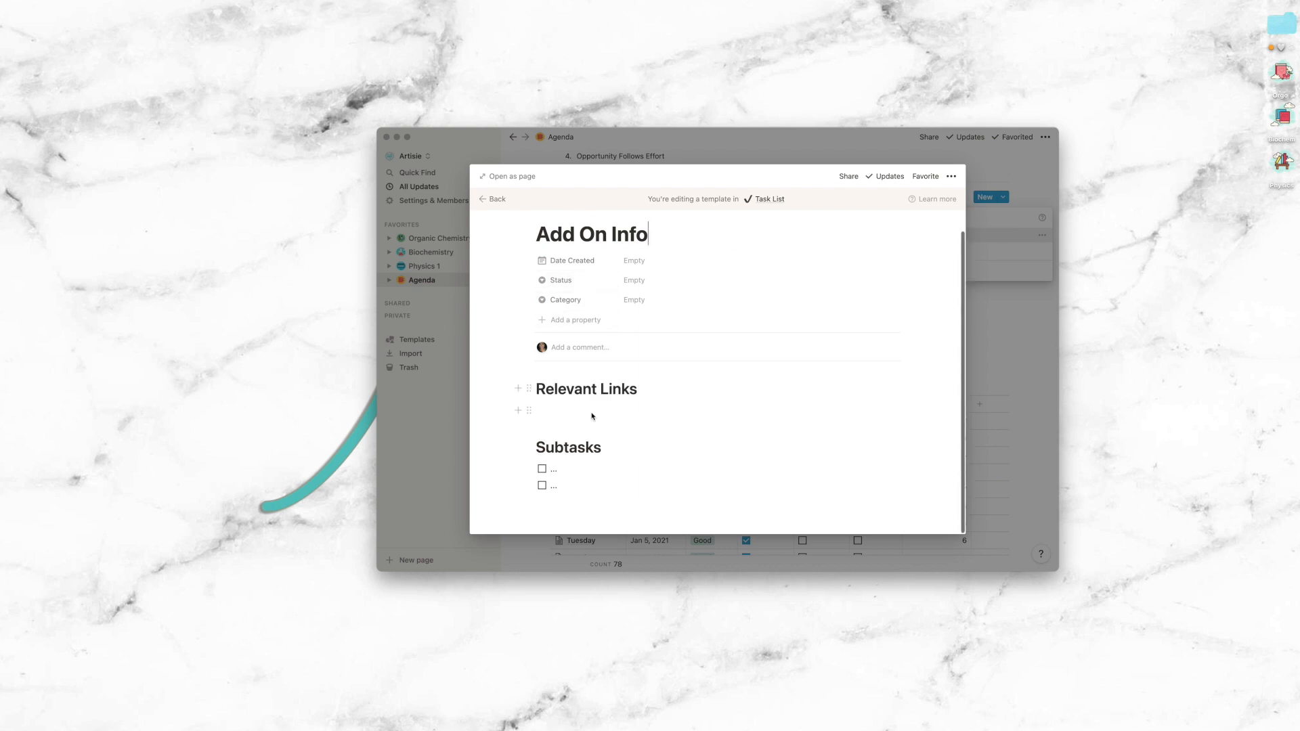
pyautogui.click(976, 184)
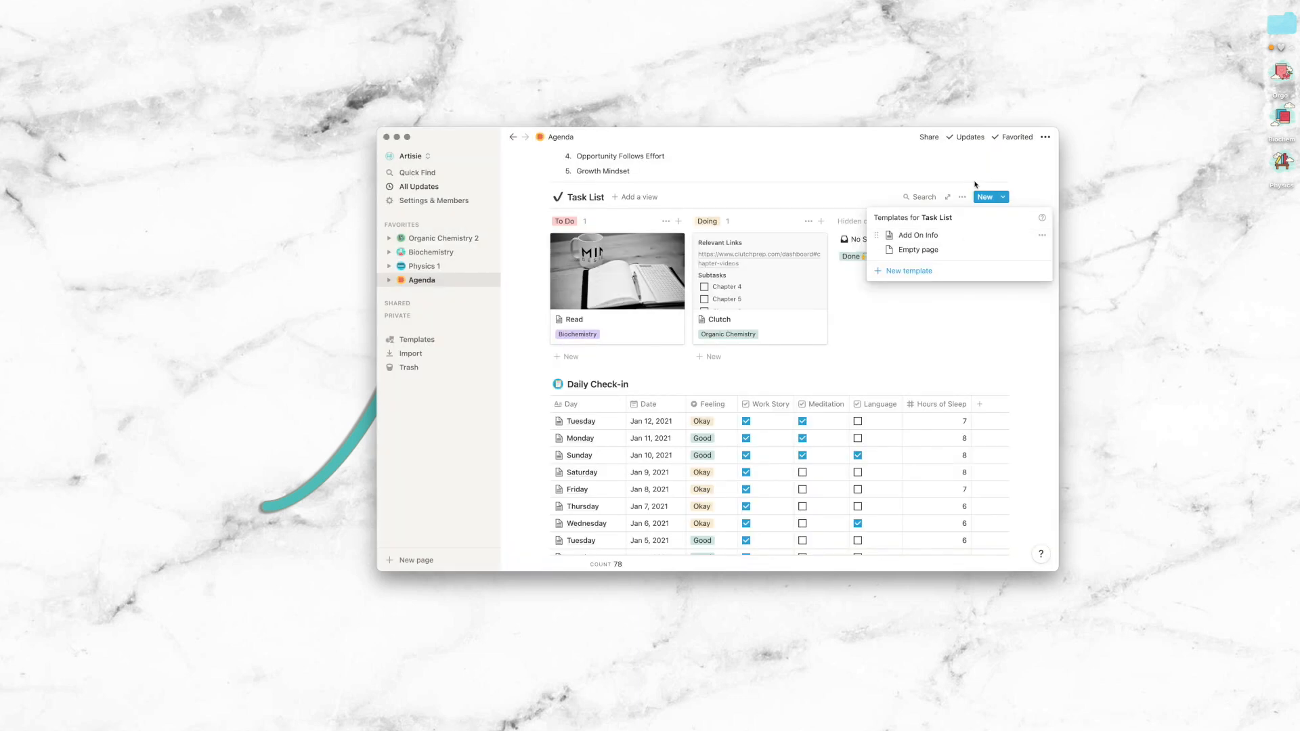
pyautogui.click(895, 163)
# In the Read task, mark the Chapter 1 subtask done and add a Chapter 3 subtask.
pyautogui.click(655, 335)
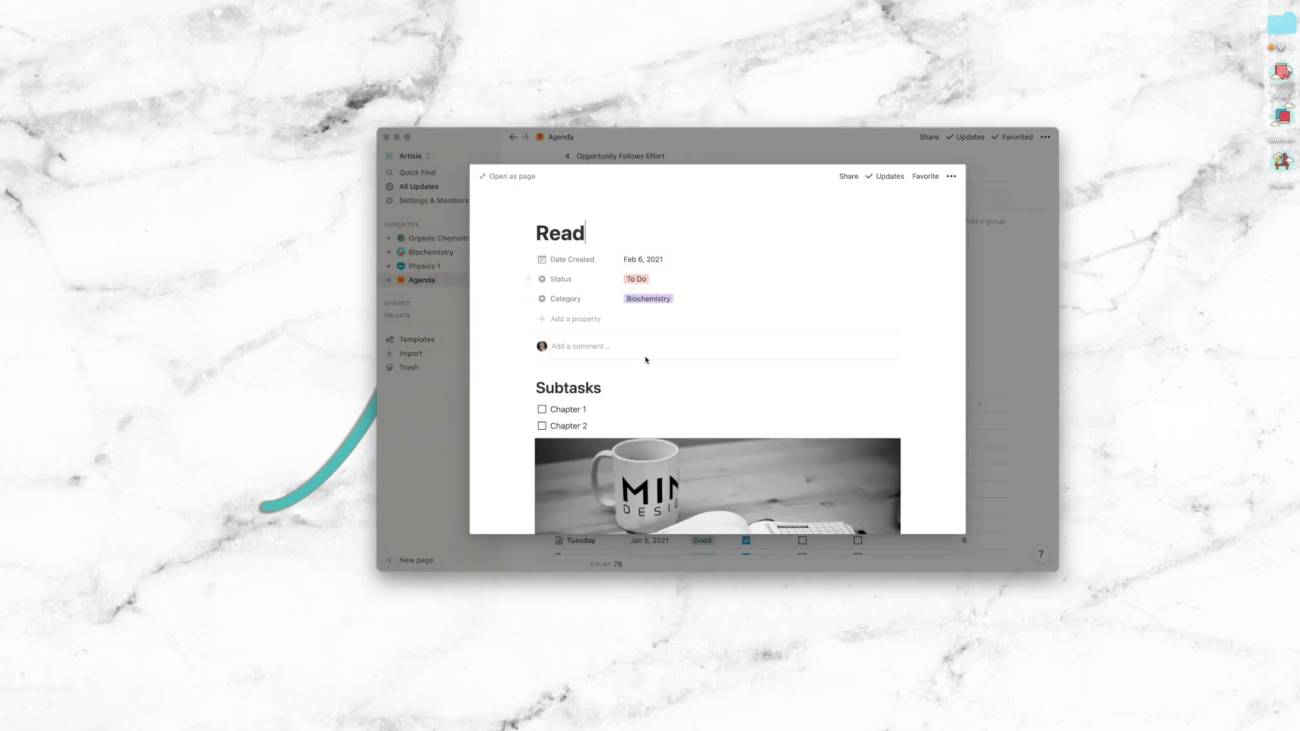
pyautogui.scroll(-3, 545, 337)
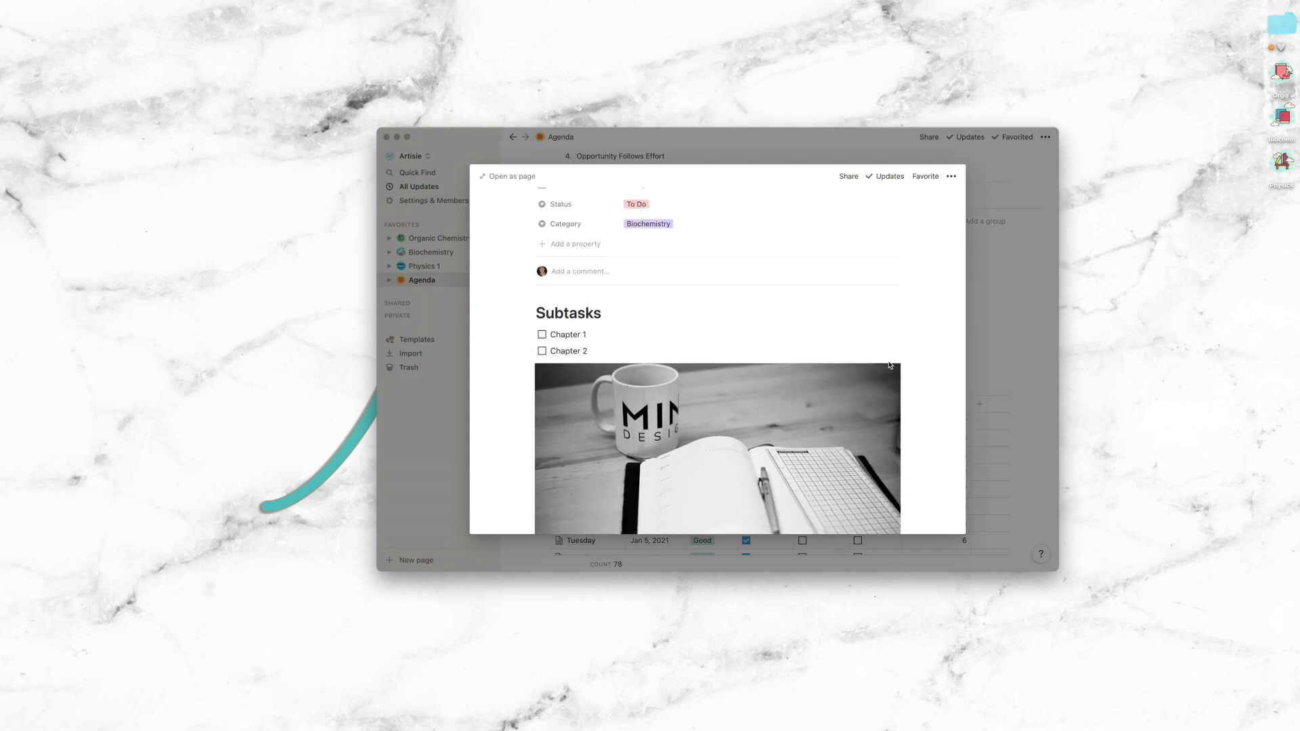
pyautogui.press('Return')
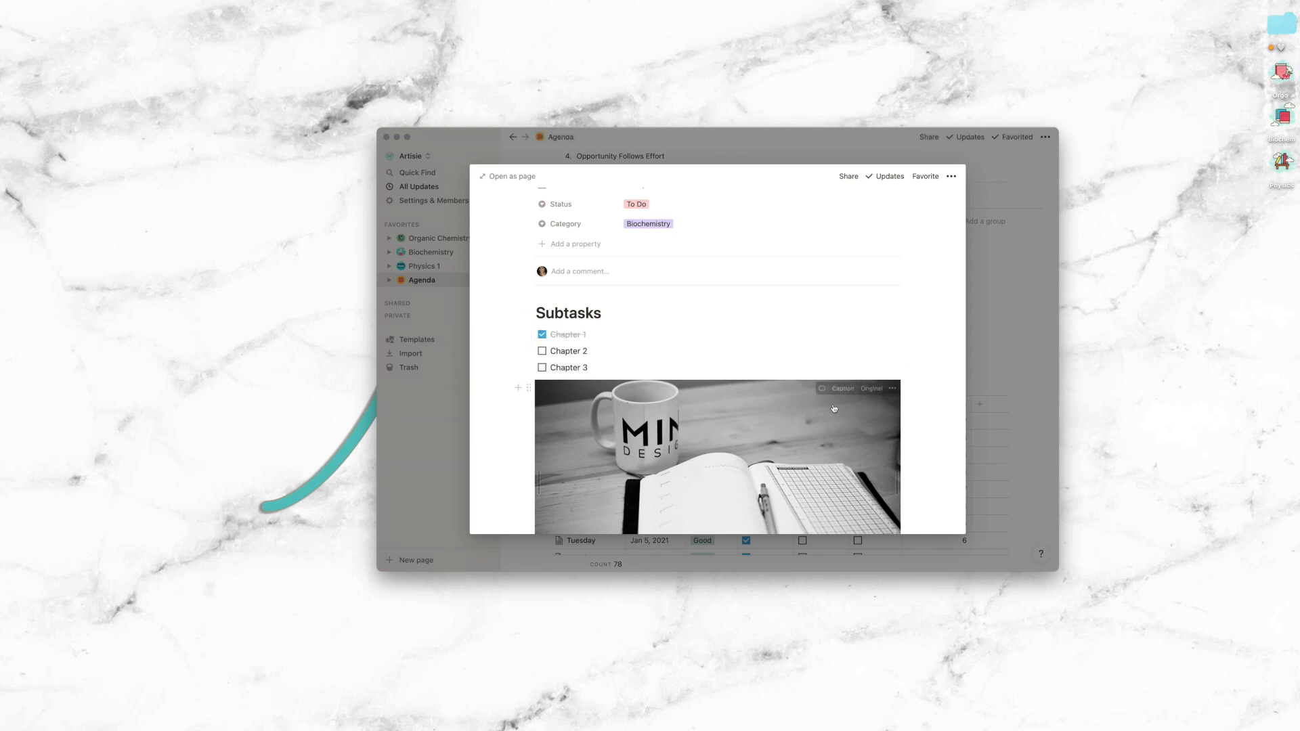
pyautogui.scroll(-3, 908, 409)
pyautogui.click(1028, 392)
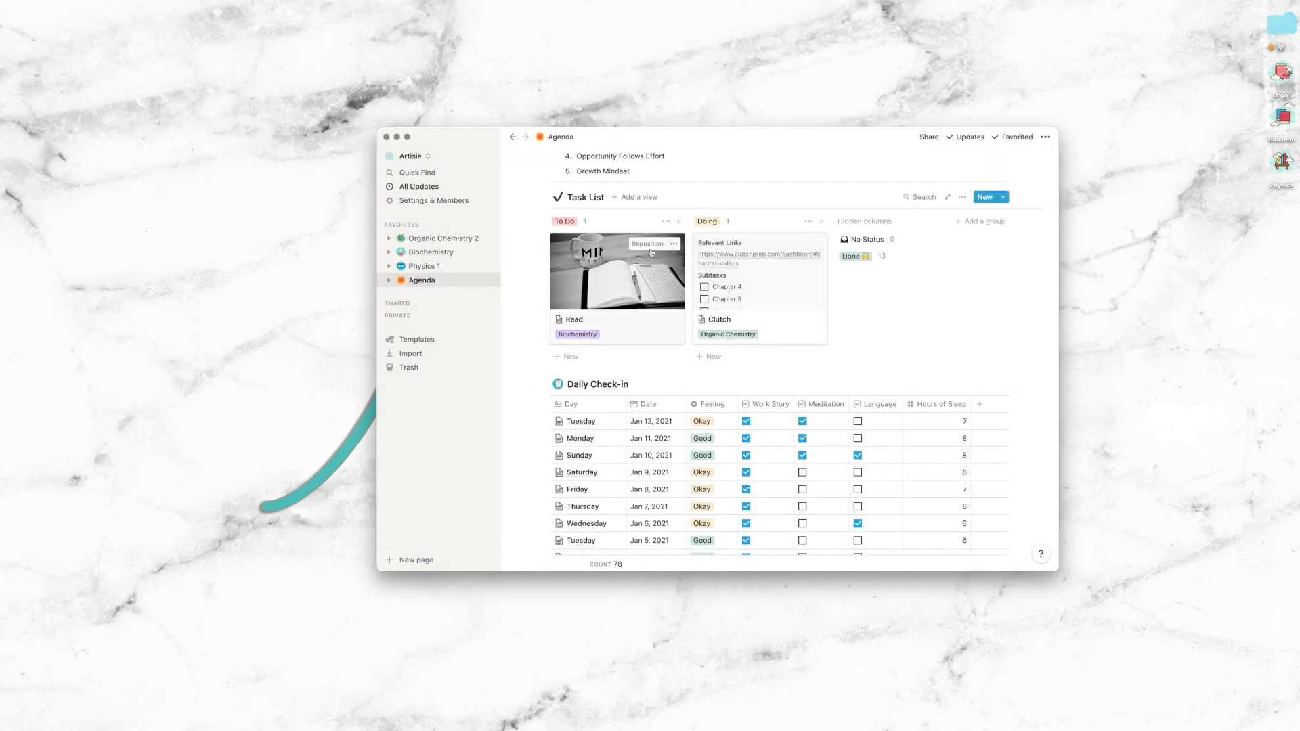
# Review the Category options available for the Read task without changing its category, and return to the Agenda.
pyautogui.moveTo(593, 253); pyautogui.dragTo(612, 281)
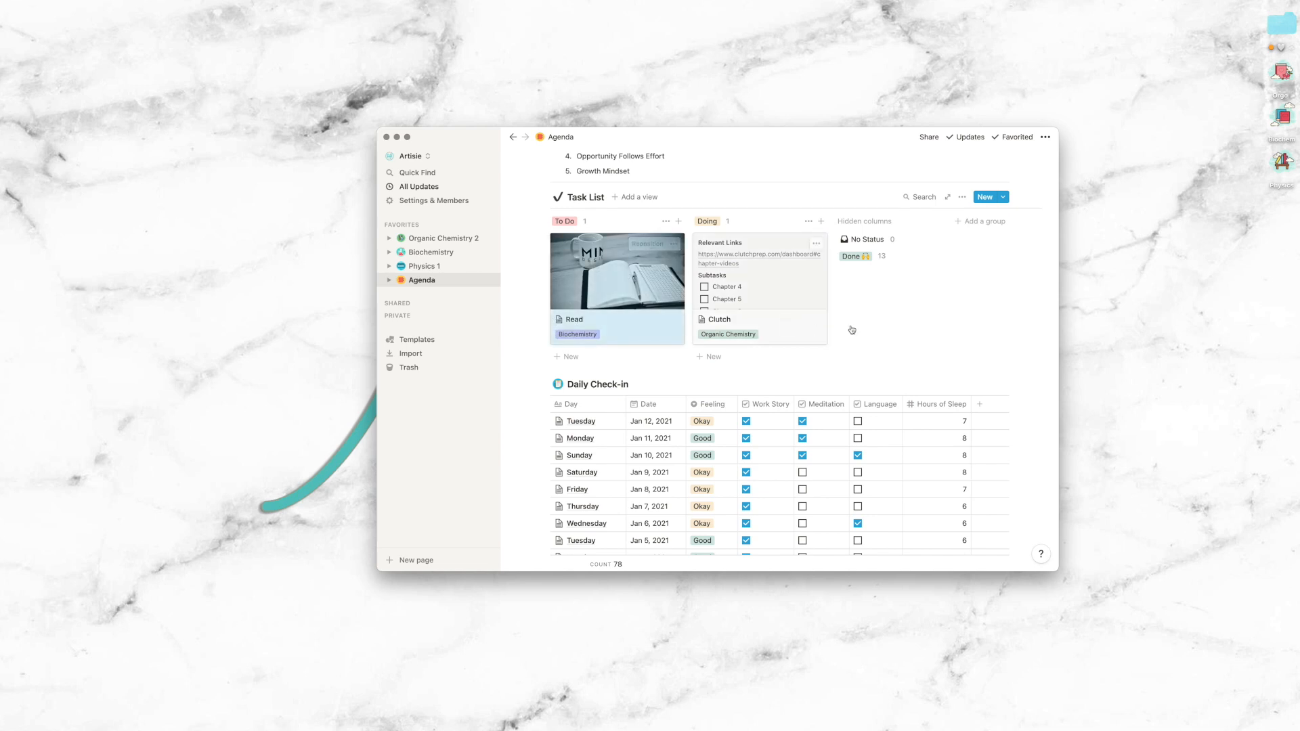
pyautogui.click(639, 316)
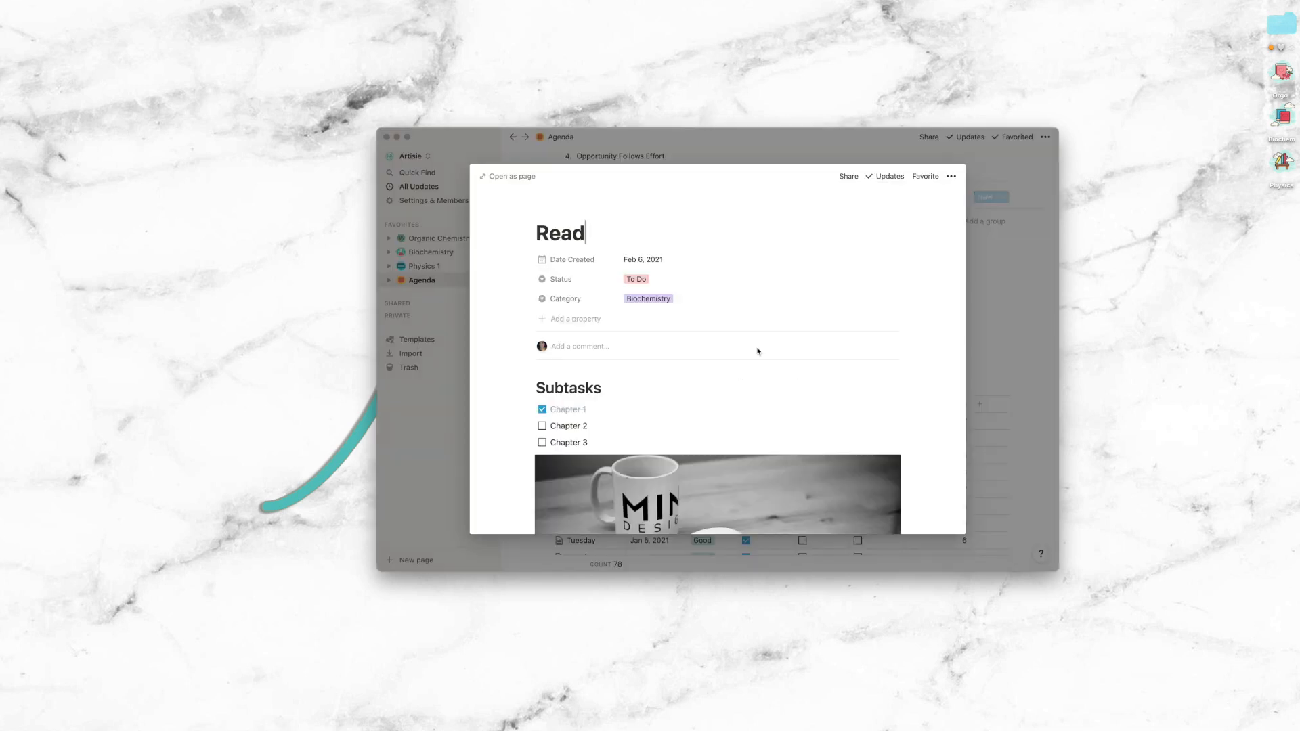
pyautogui.click(692, 298)
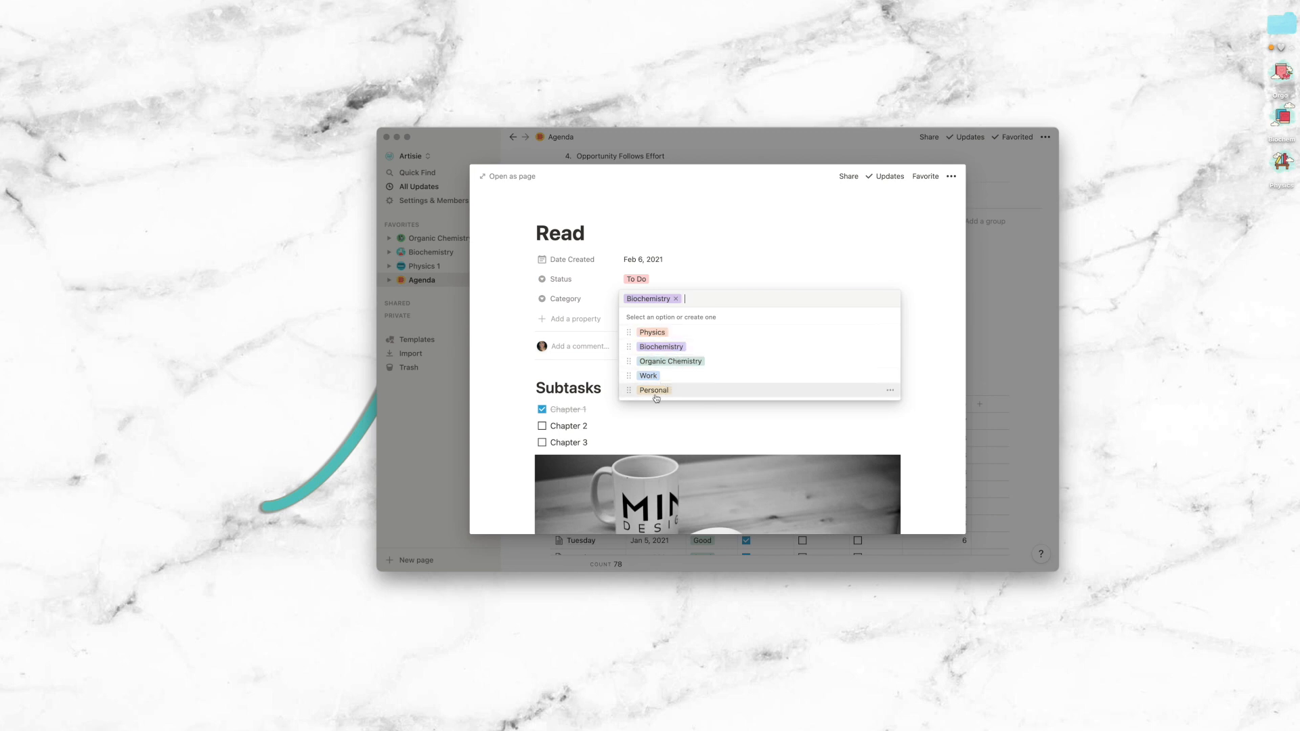
pyautogui.click(506, 304)
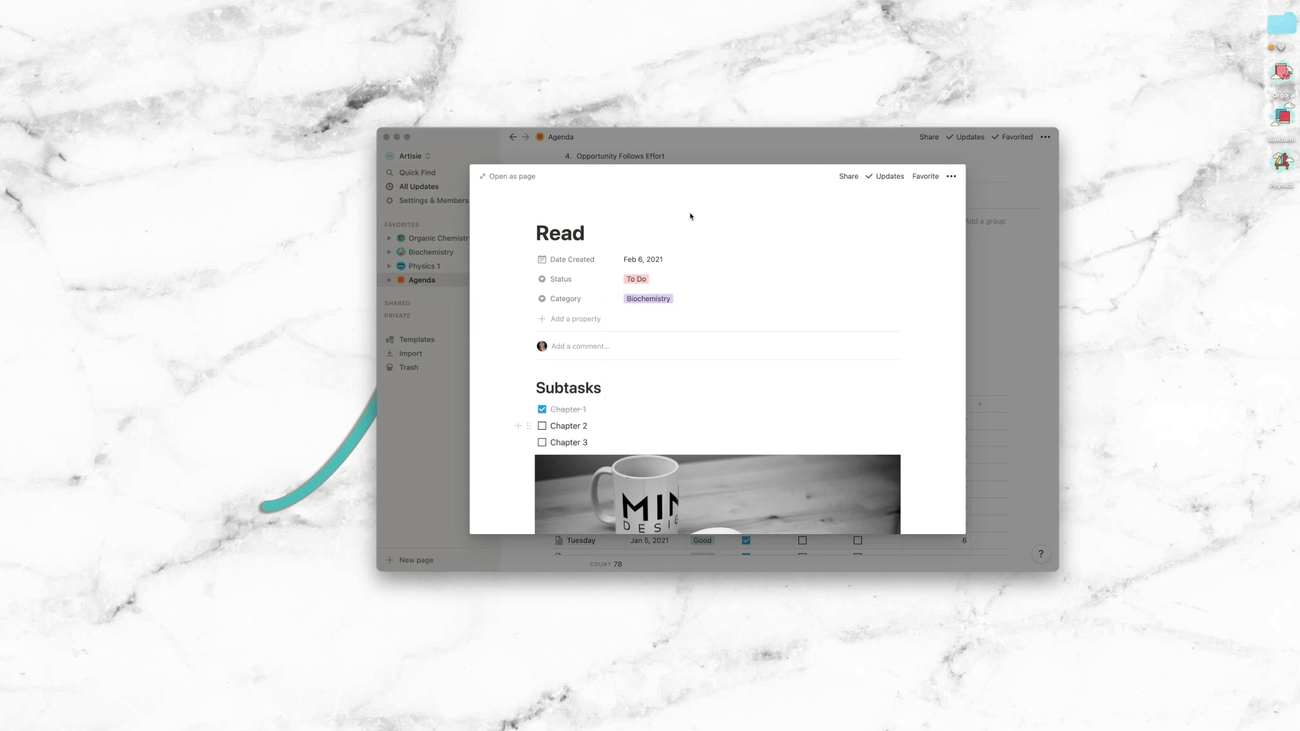
pyautogui.click(998, 384)
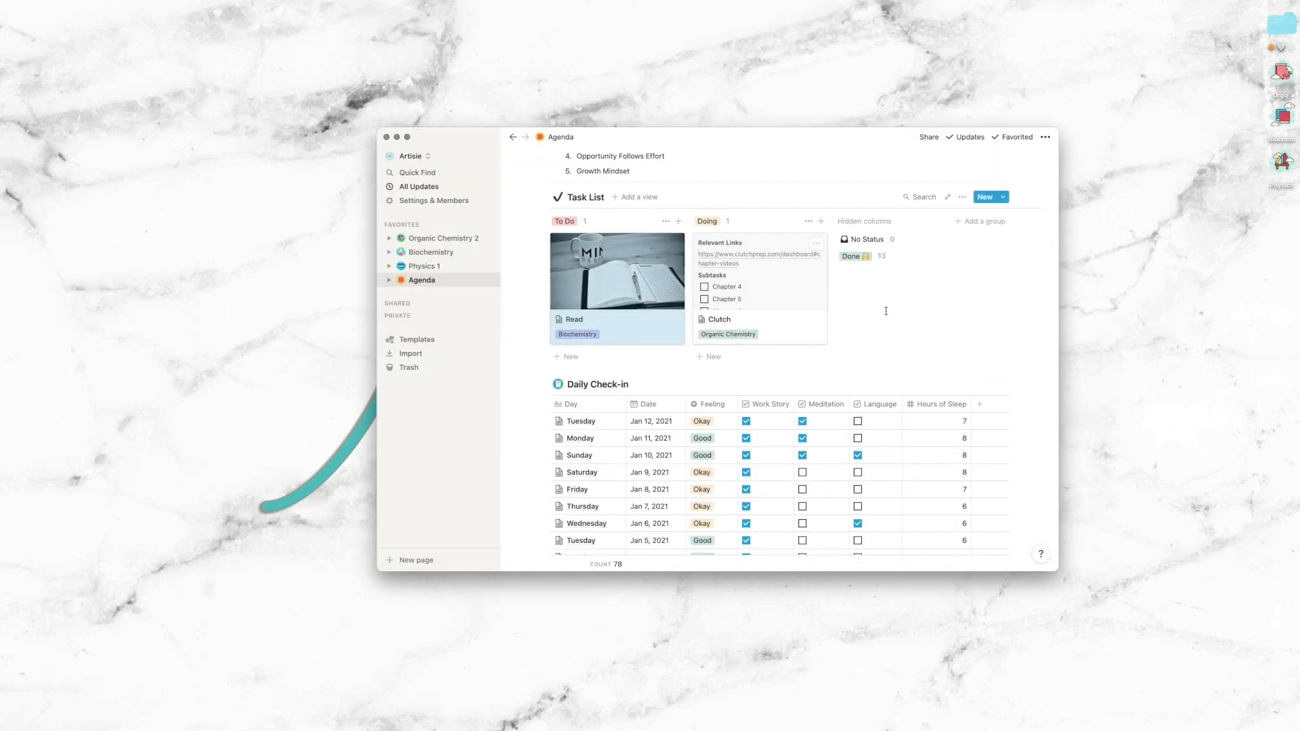
# Create a new Daily Check-in entry titled "Tuesday".
pyautogui.scroll(-3, 880, 358)
pyautogui.scroll(-2, 881, 359)
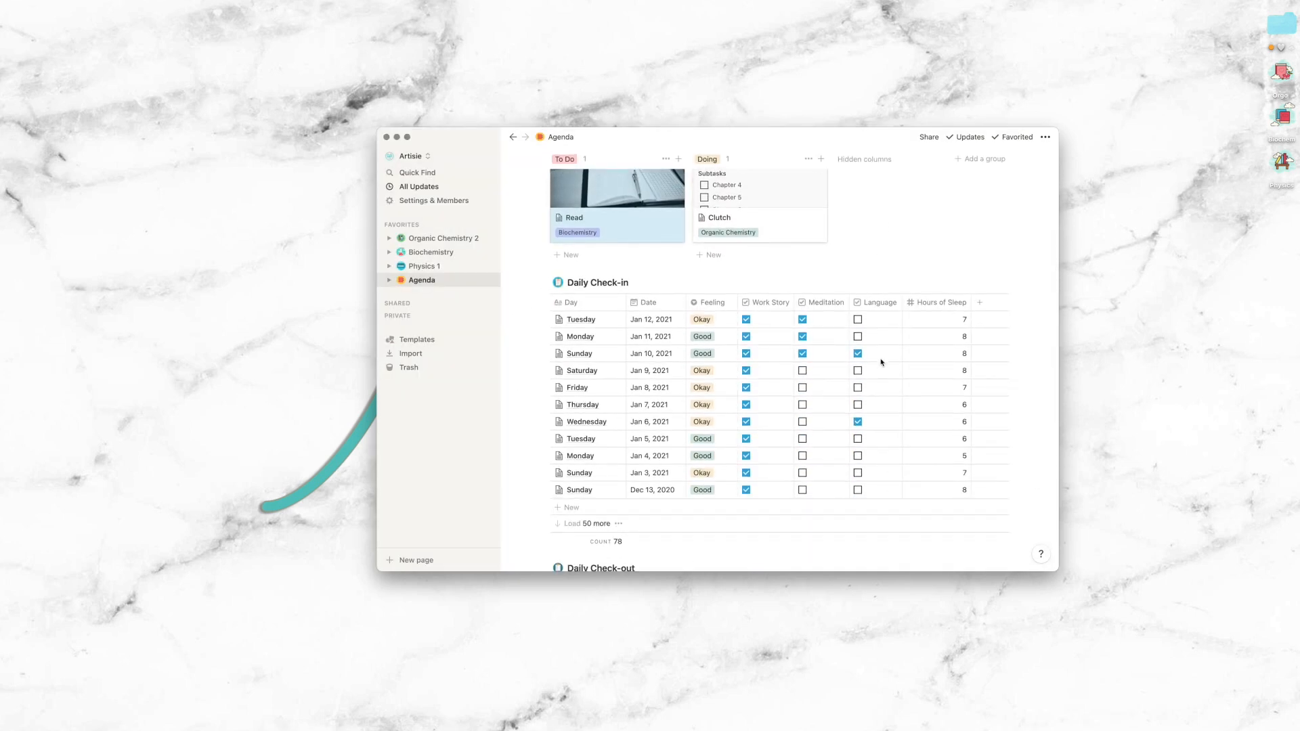
pyautogui.scroll(-1, 729, 369)
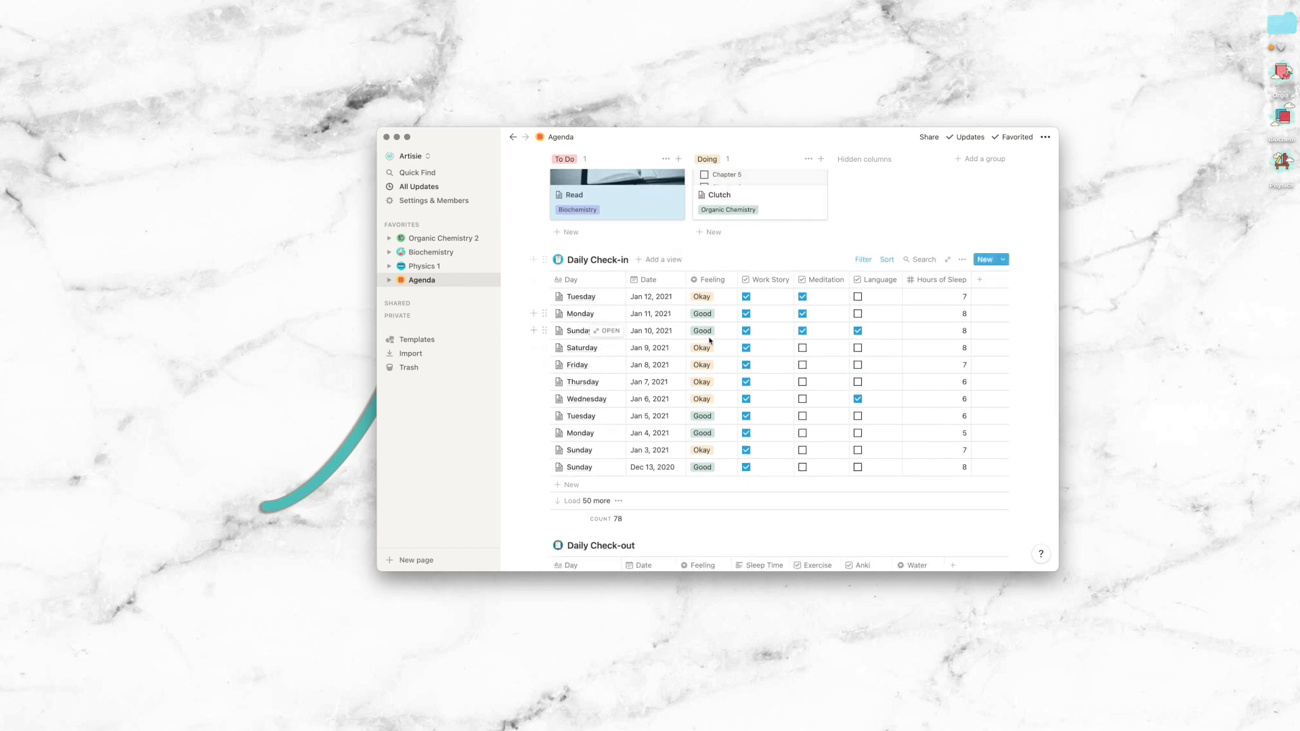
pyautogui.click(1007, 263)
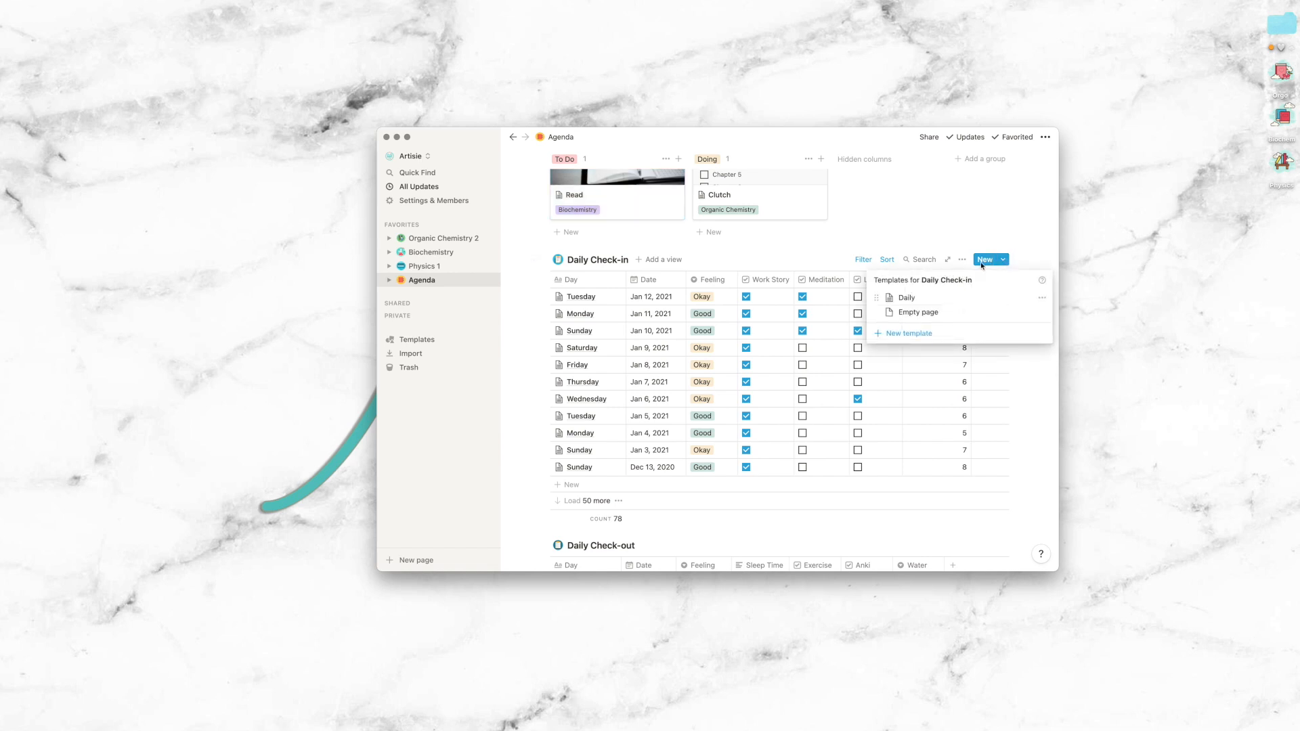
pyautogui.click(958, 300)
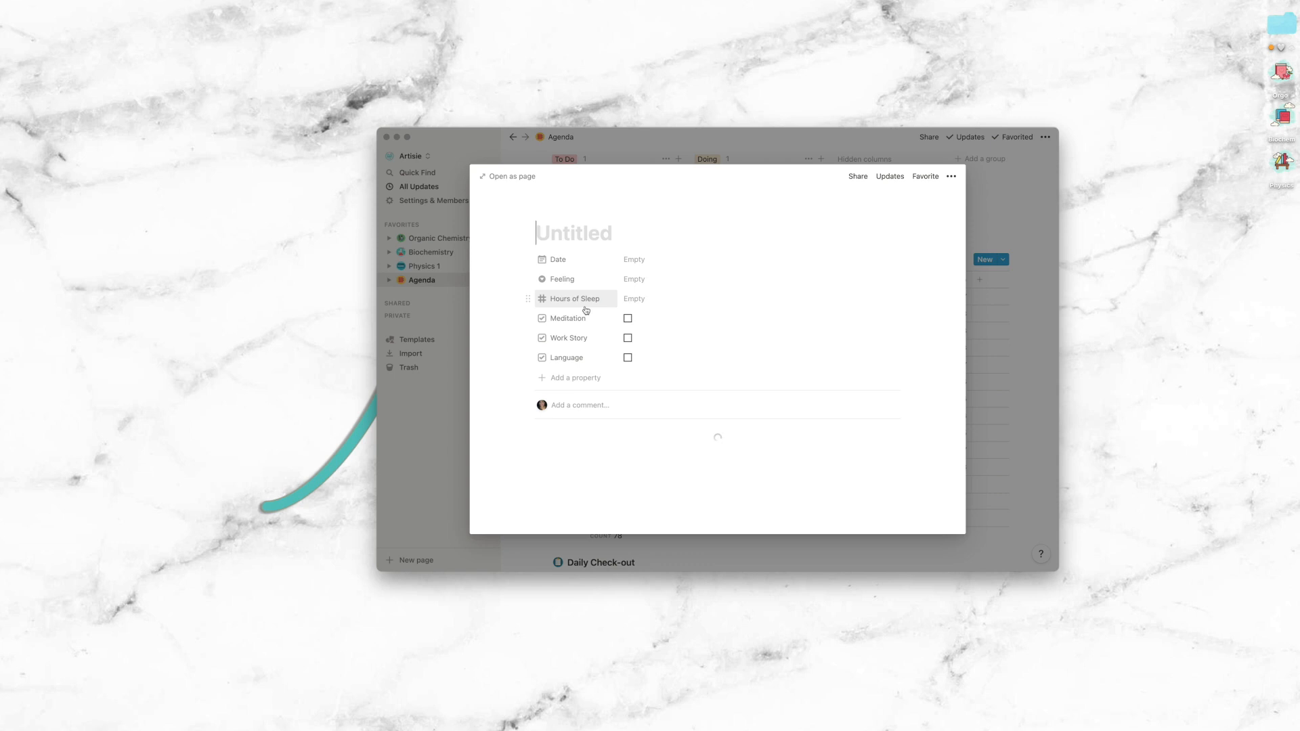
pyautogui.write('Tueday')
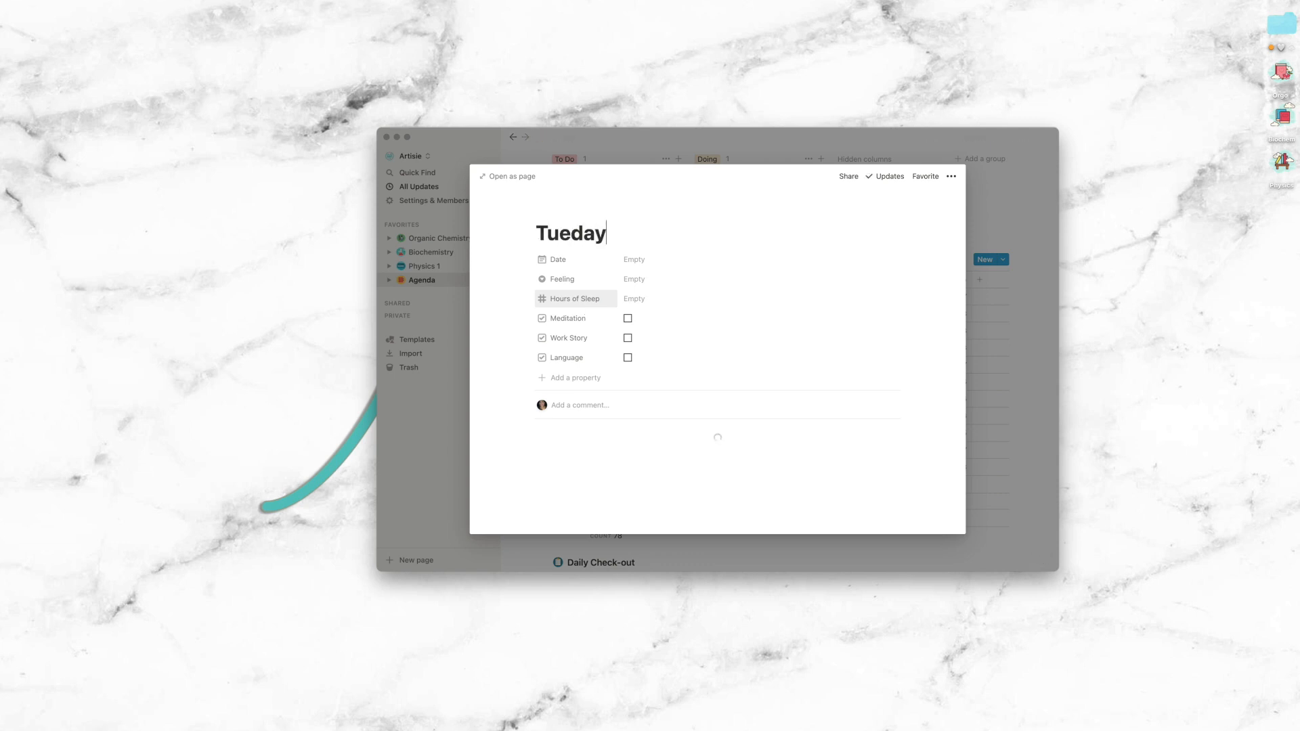
pyautogui.press('BackSpace')
pyautogui.press('BackSpace')
pyautogui.press('BackSpace')
pyautogui.write('sday')
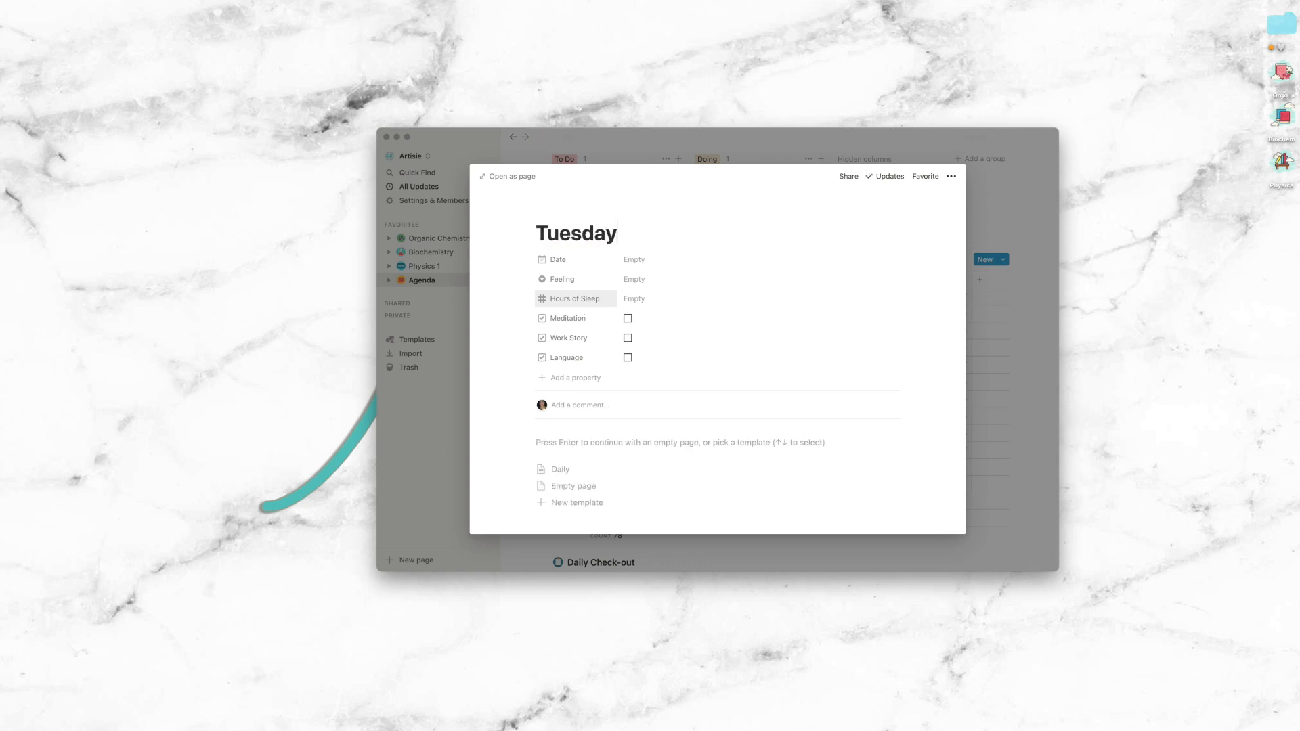
# View the Tuesday entry's date picker without choosing a date, and apply the Daily template to the page.
pyautogui.click(632, 261)
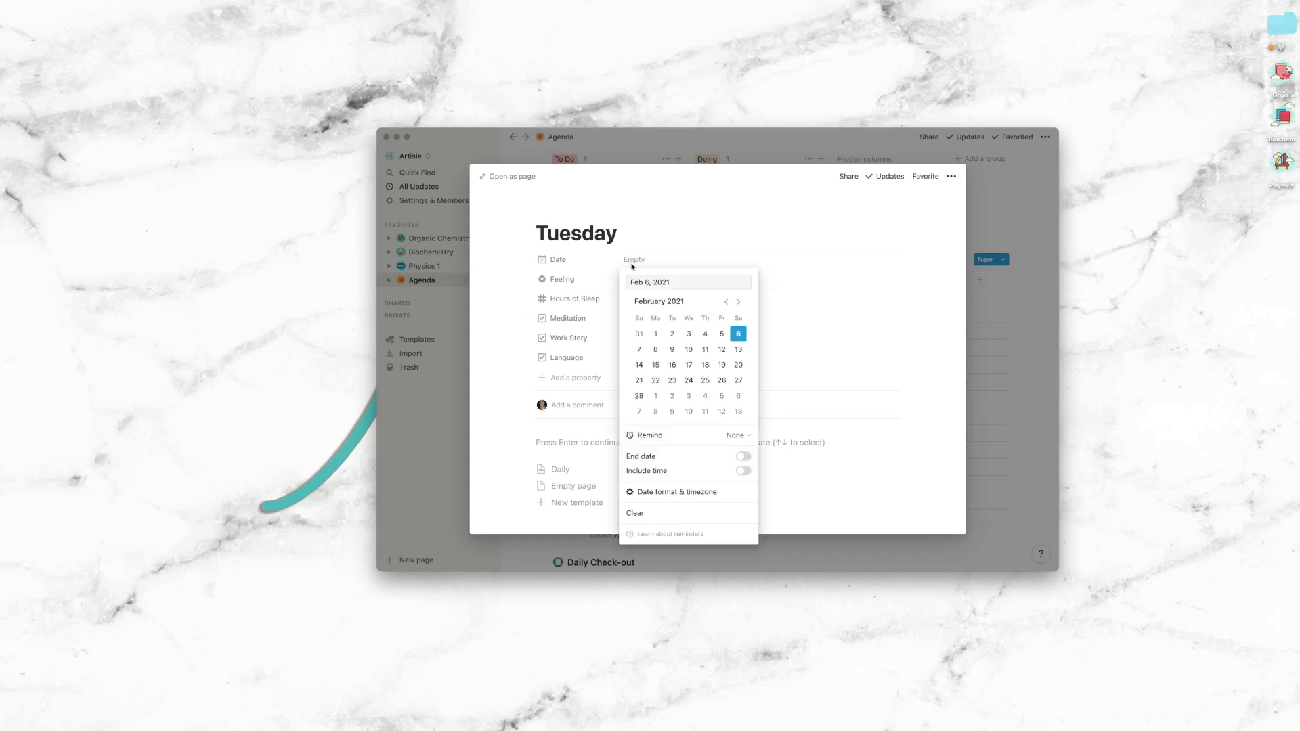
pyautogui.click(801, 373)
pyautogui.scroll(-3, 749, 368)
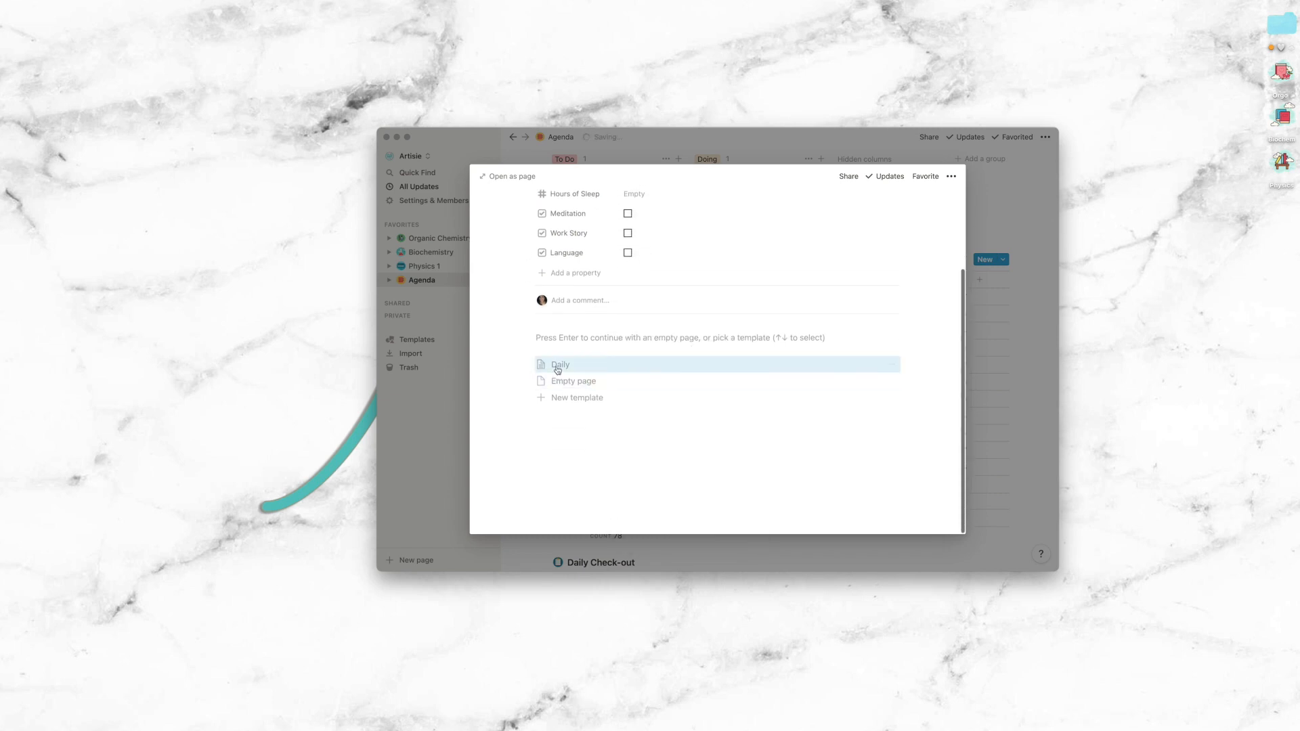
pyautogui.click(558, 370)
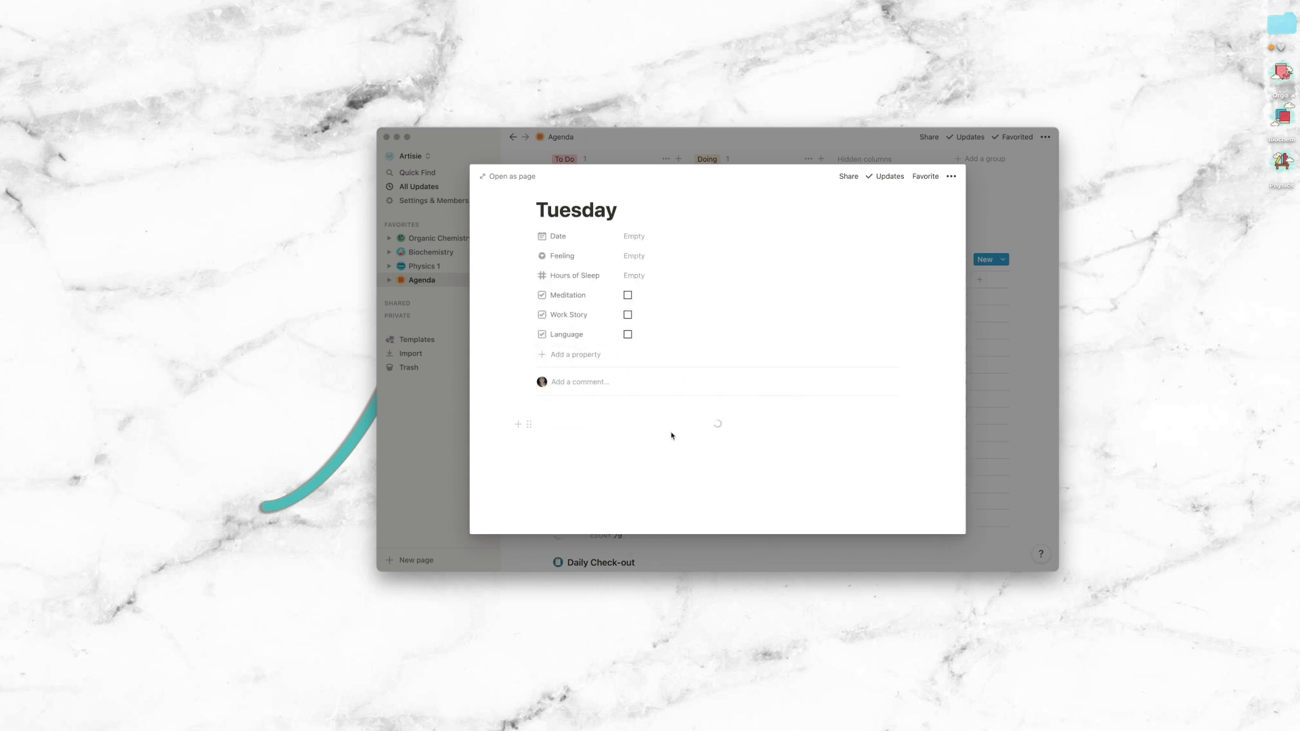
# Delete the blank line below the first To-Do List, ahead of the repeated affirmations heading, in the Tuesday entry.
pyautogui.scroll(-2, 672, 435)
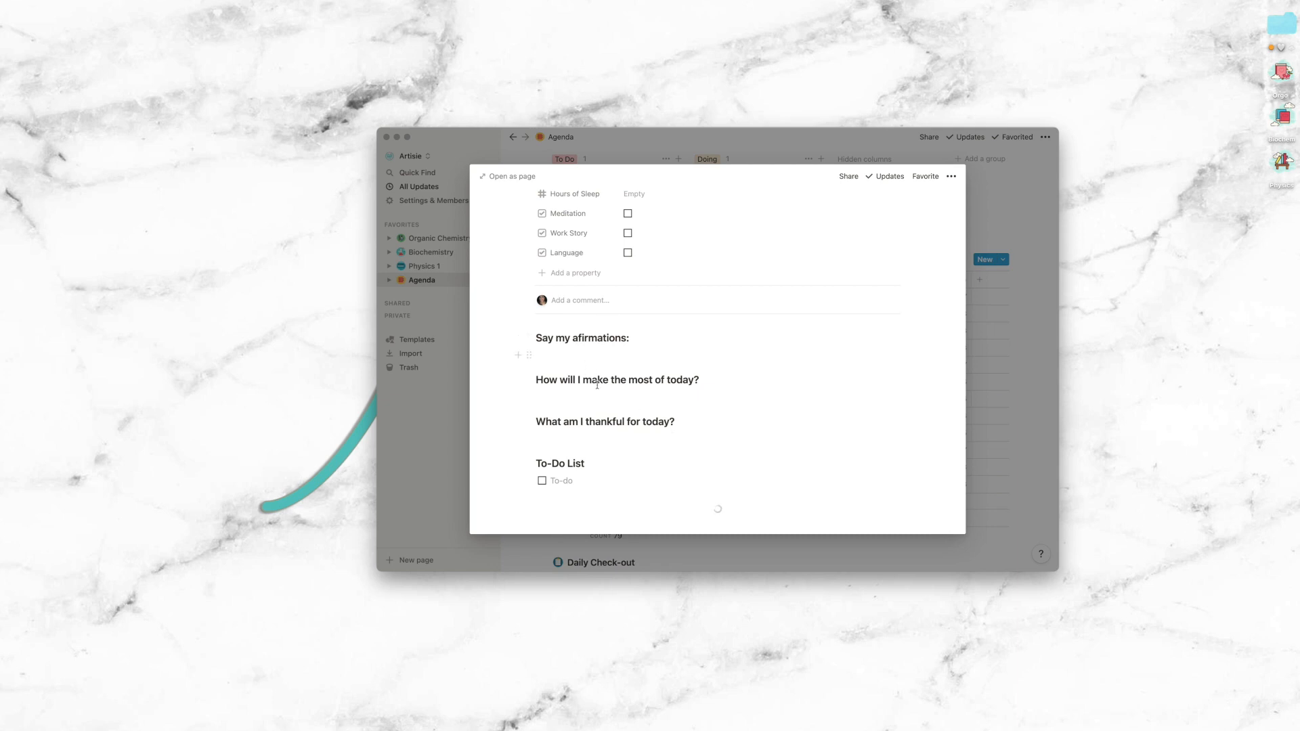
pyautogui.scroll(-1, 596, 407)
pyautogui.scroll(-1, 639, 391)
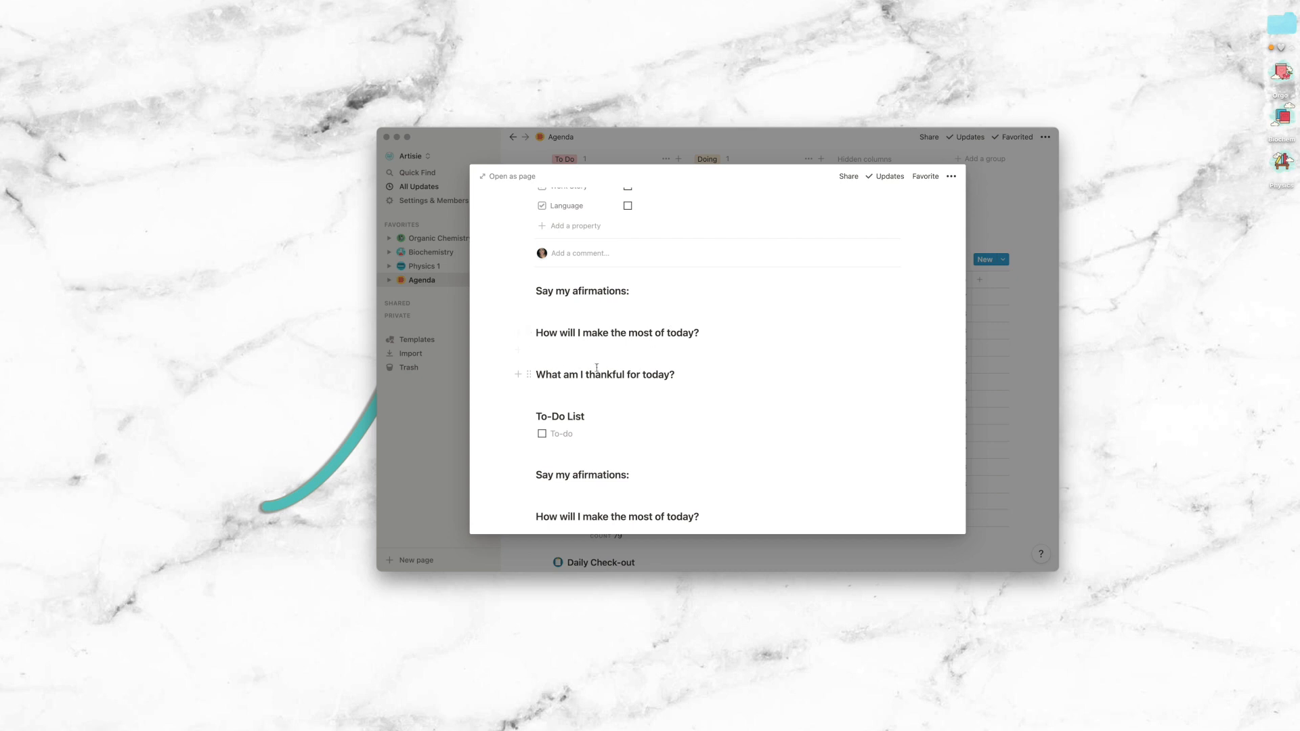
pyautogui.scroll(-1, 613, 410)
pyautogui.click(568, 412)
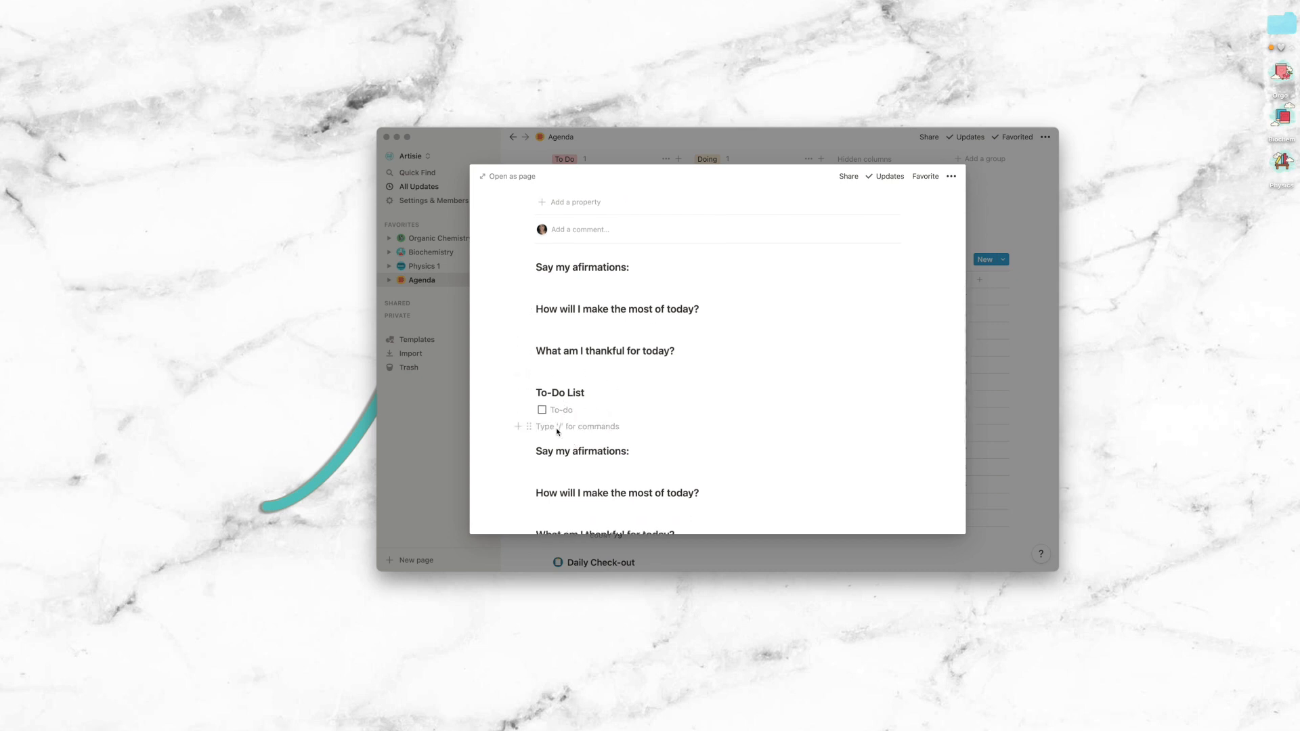
pyautogui.press('BackSpace')
# Look through the Tuesday entry's properties and journal prompts, and close the entry.
pyautogui.scroll(-4, 576, 424)
pyautogui.scroll(10, 602, 413)
pyautogui.scroll(-10, 616, 409)
pyautogui.scroll(10, 859, 420)
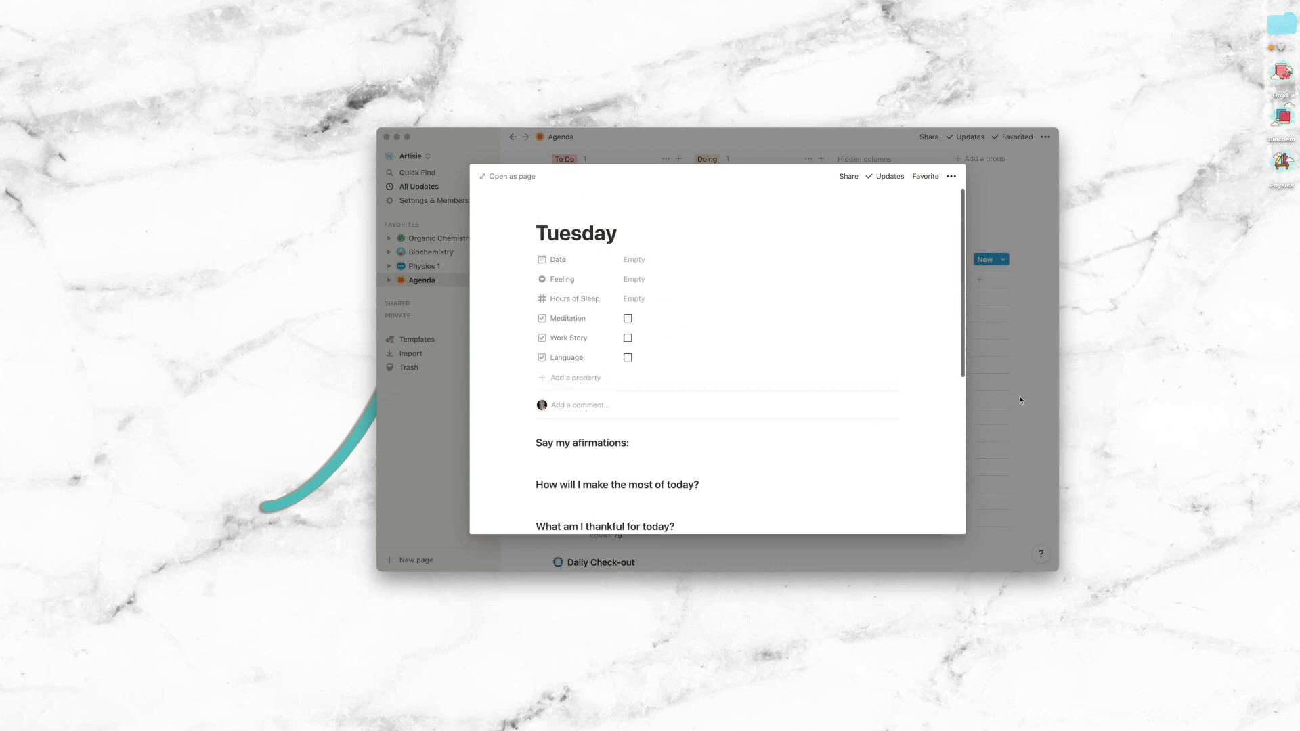
pyautogui.moveTo(1036, 386); pyautogui.dragTo(726, 387)
pyautogui.scroll(-10, 720, 413)
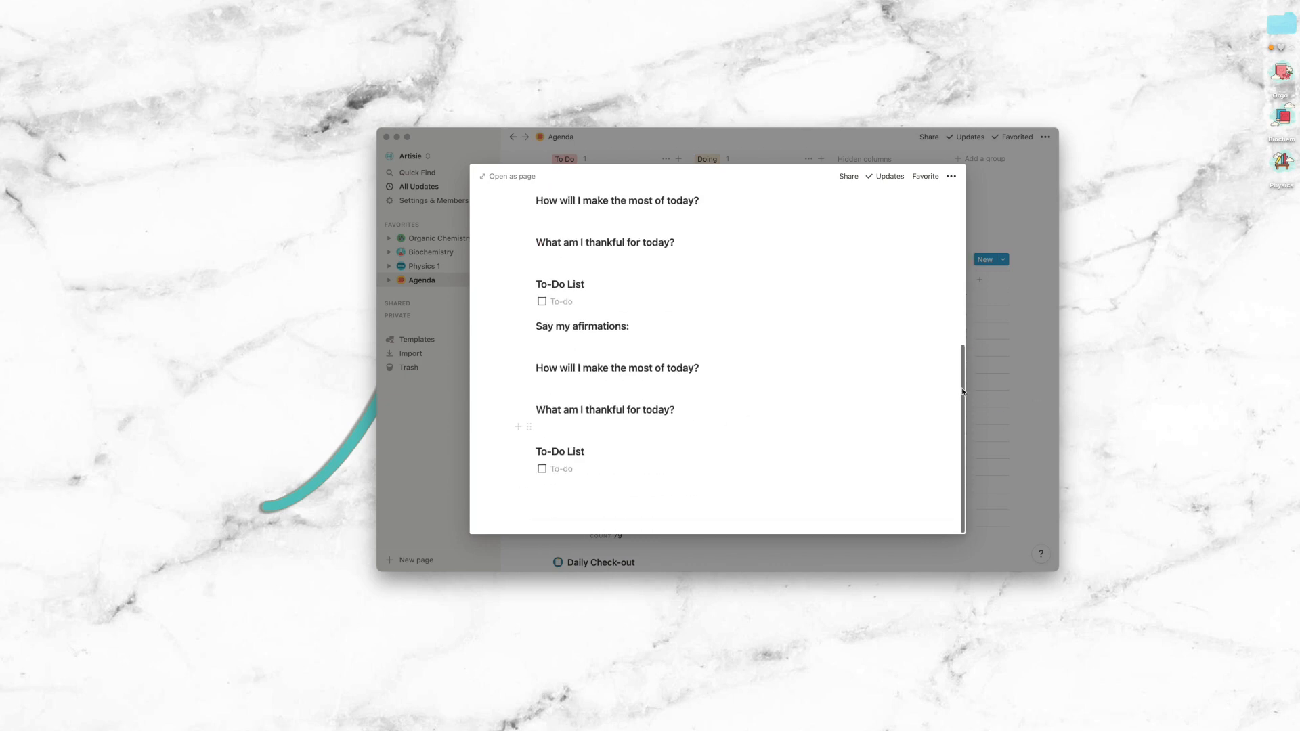
pyautogui.click(1026, 373)
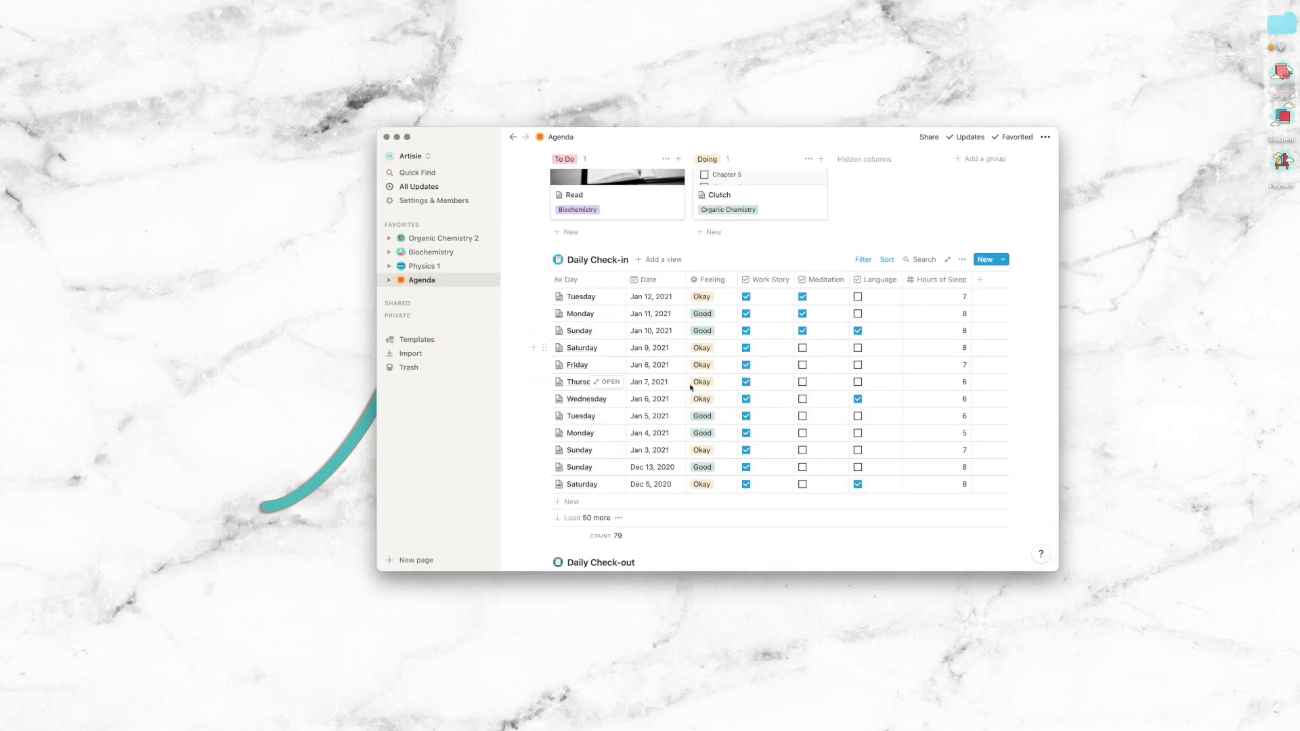
# Review the Water options for the 01/09/2021 entry in the Daily Check-out table without changing the selection.
pyautogui.scroll(-6, 690, 387)
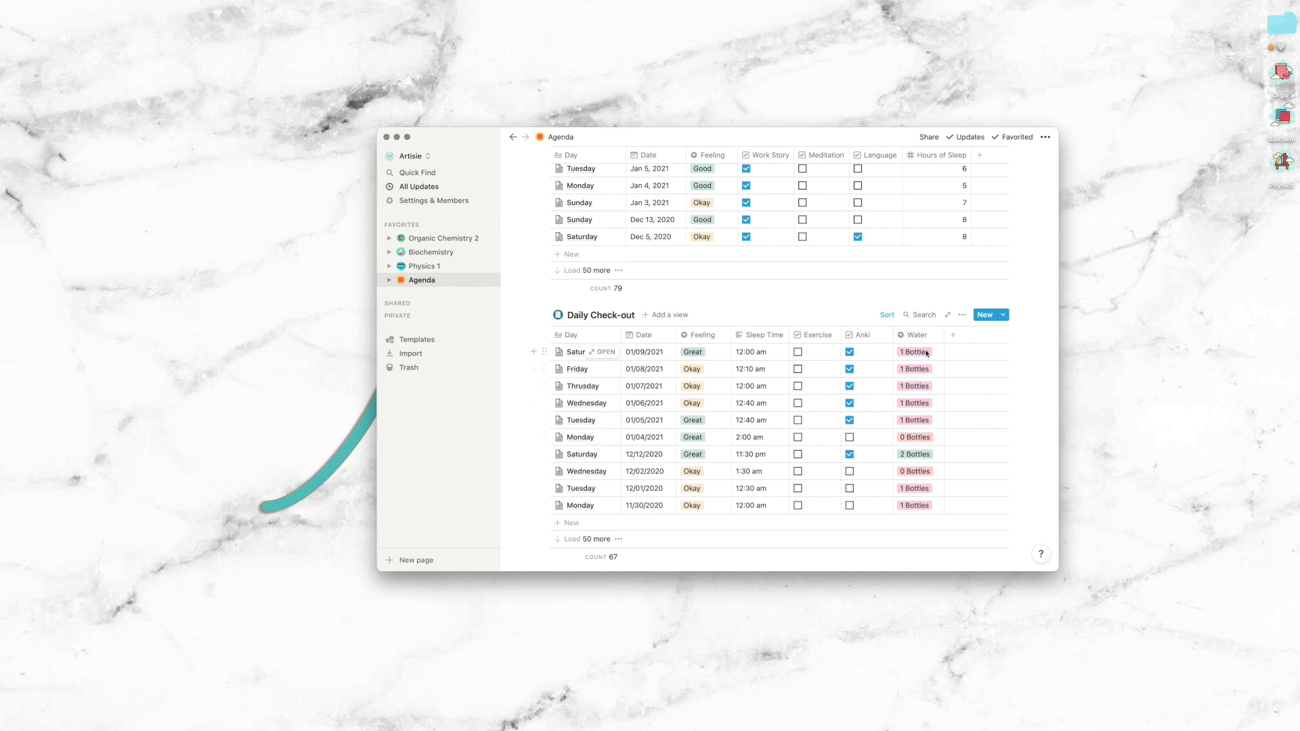
pyautogui.click(919, 352)
pyautogui.click(999, 298)
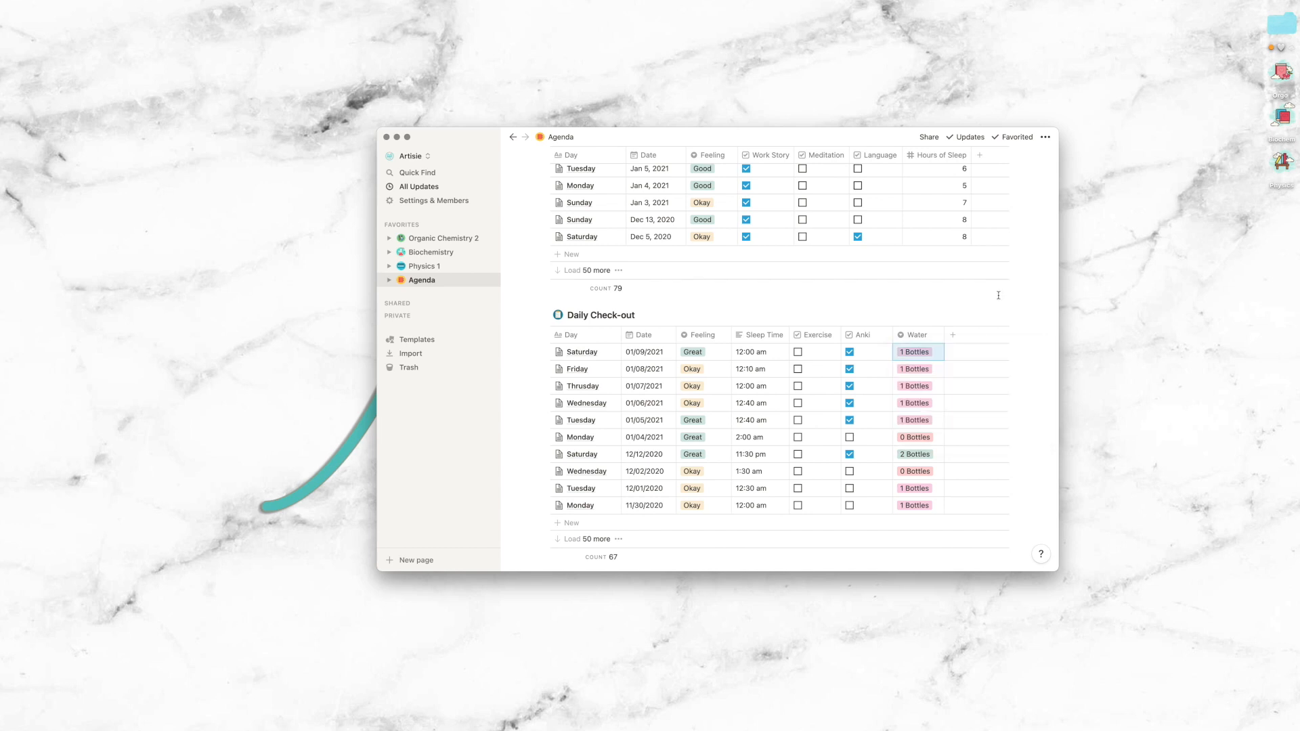
pyautogui.click(911, 354)
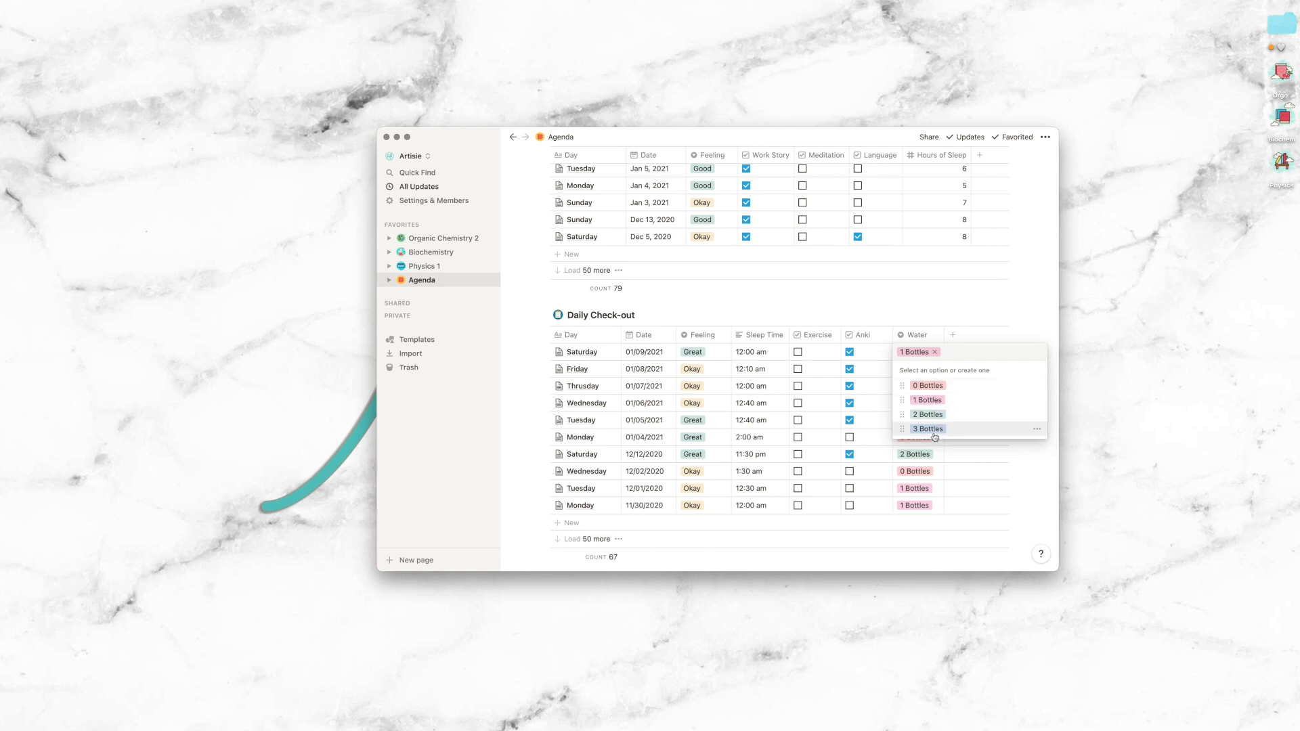
pyautogui.press('Escape')
# Load 50 more Daily Check-out entries, browse the older records, and return to the Daily Check-in table.
pyautogui.scroll(-2, 847, 305)
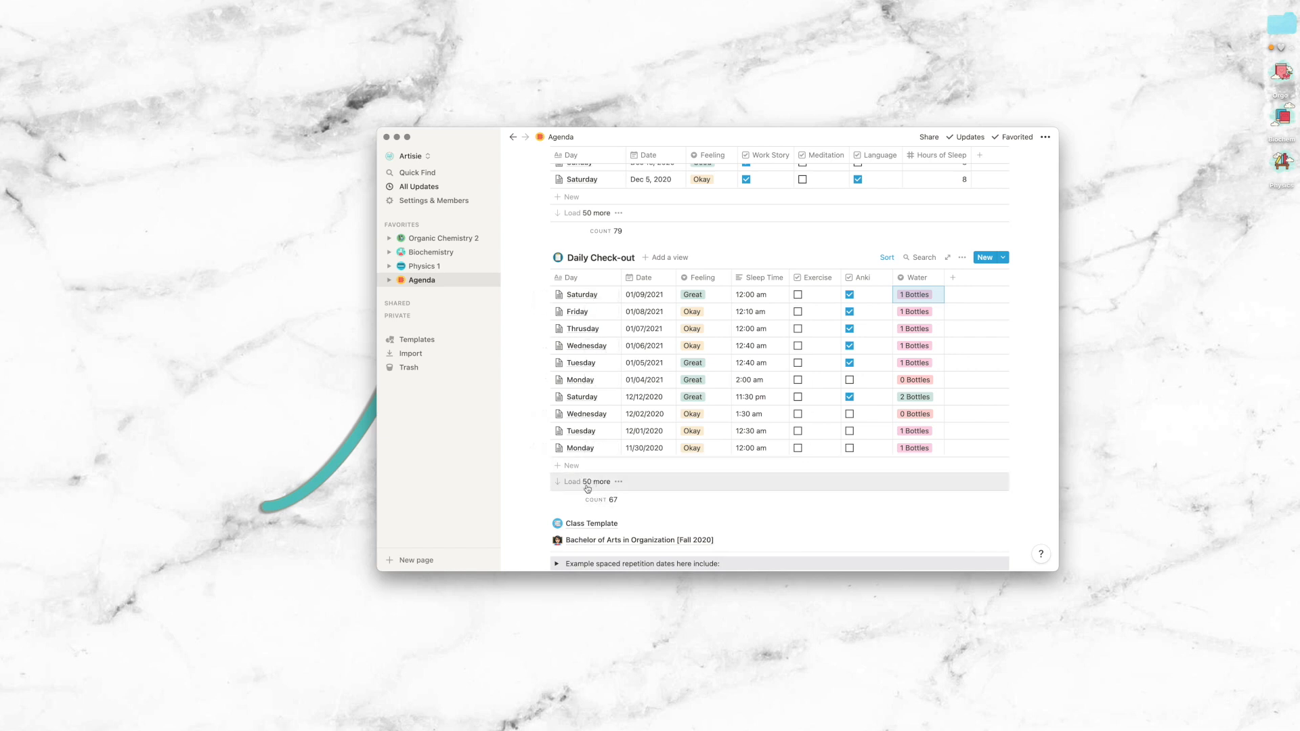
pyautogui.scroll(-2, 620, 484)
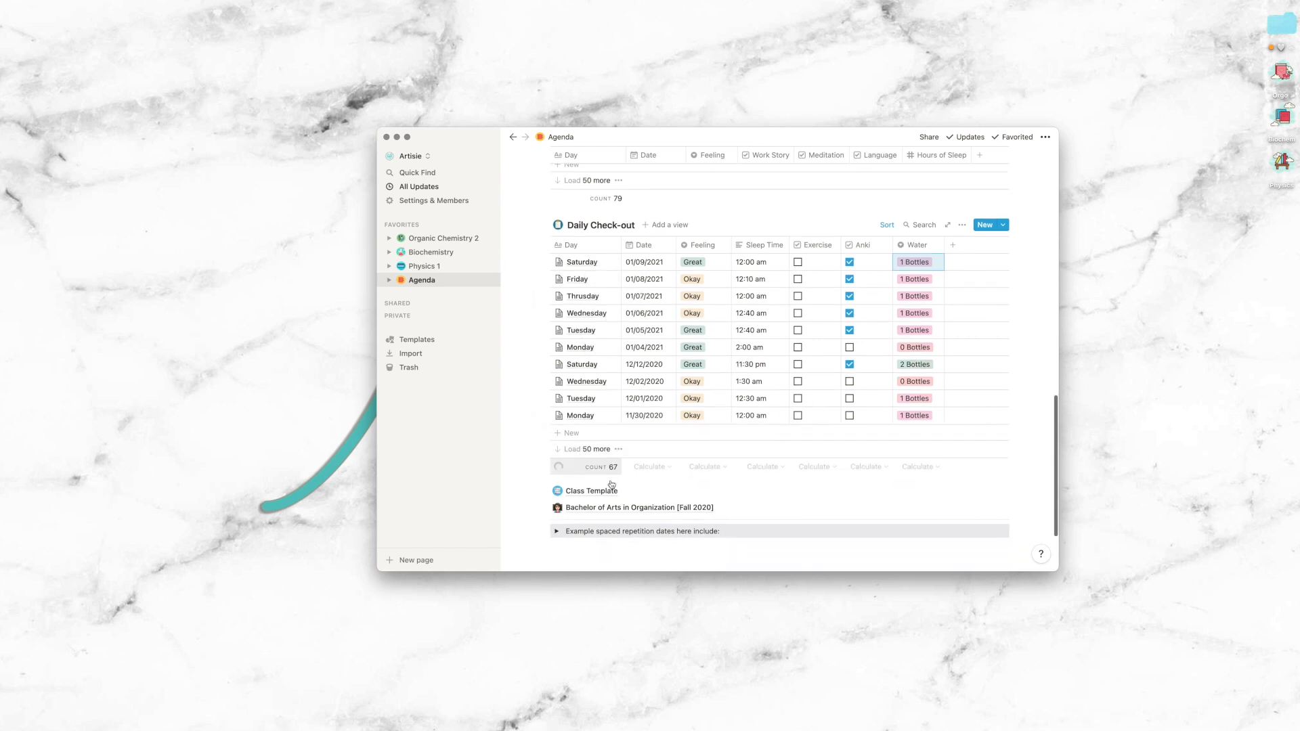
pyautogui.click(596, 433)
pyautogui.scroll(10, 595, 462)
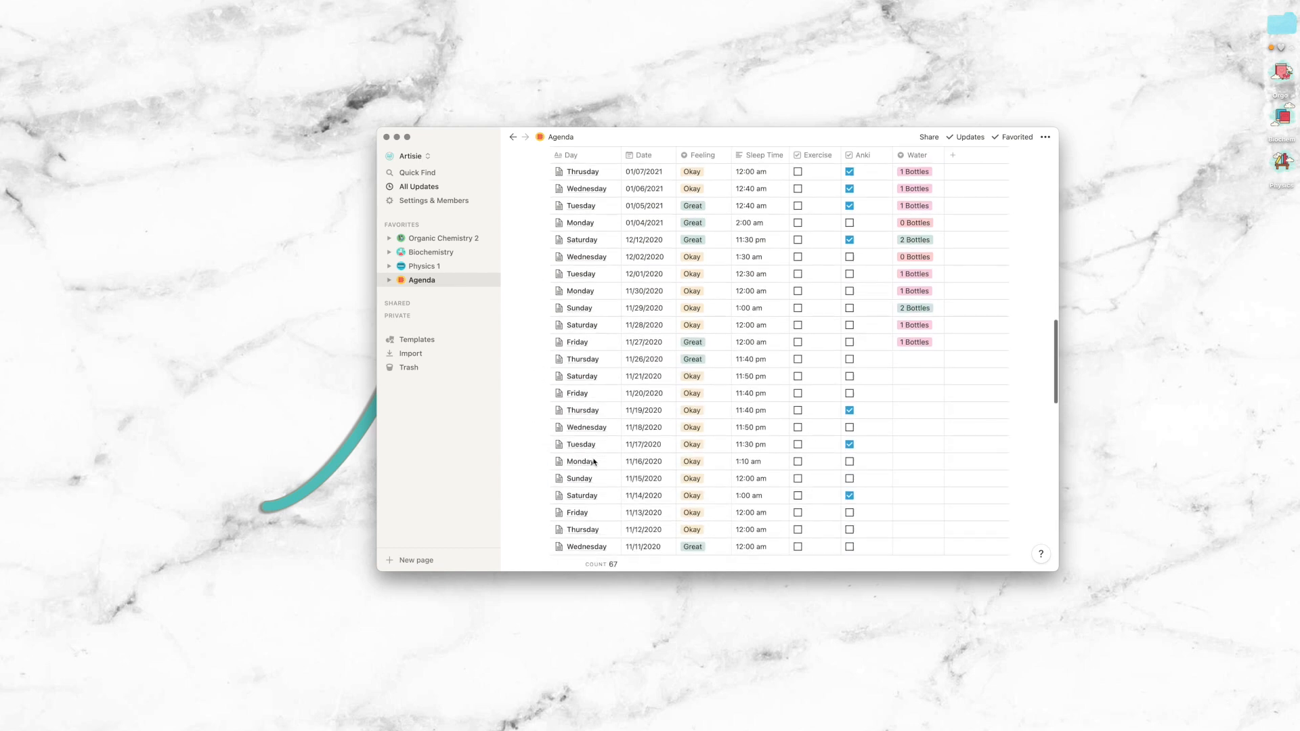
pyautogui.scroll(-8, 706, 445)
pyautogui.scroll(9, 600, 293)
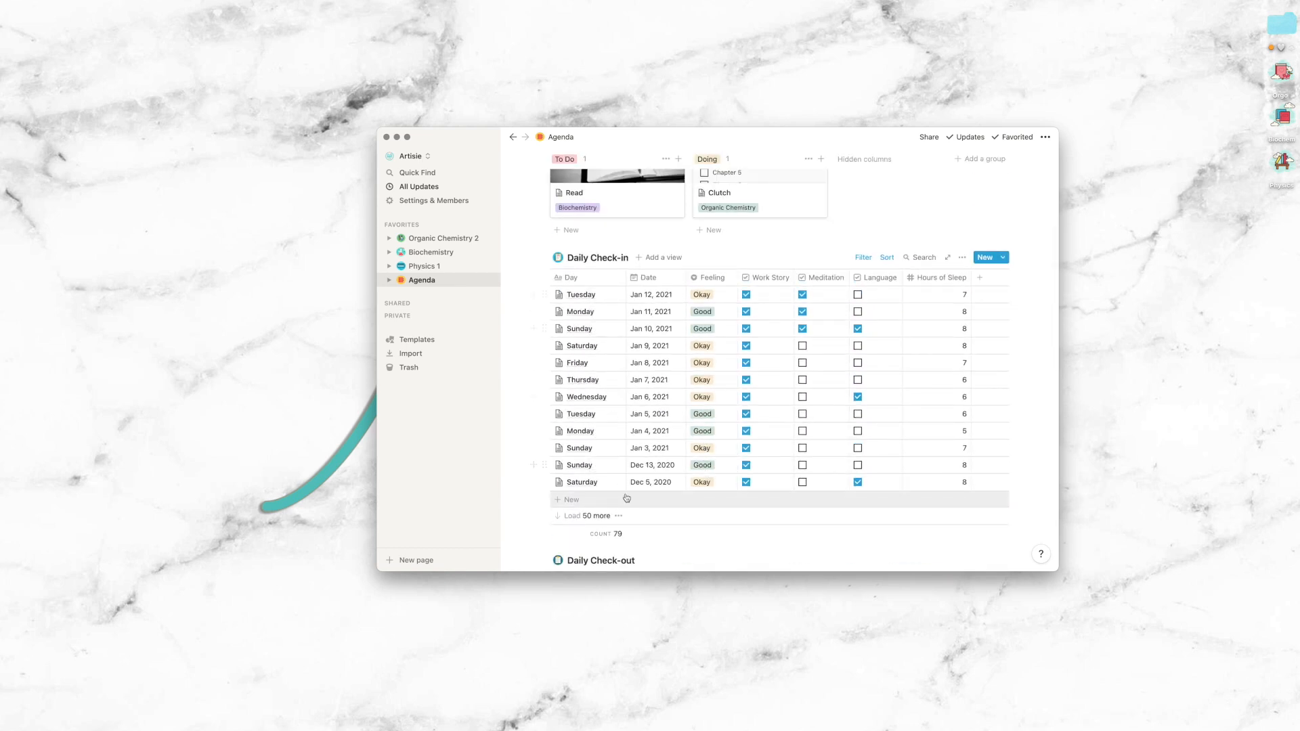
# Open the Class Template page from the Agenda and look through its syllabus, Course Content and lab sections.
pyautogui.scroll(-20, 693, 485)
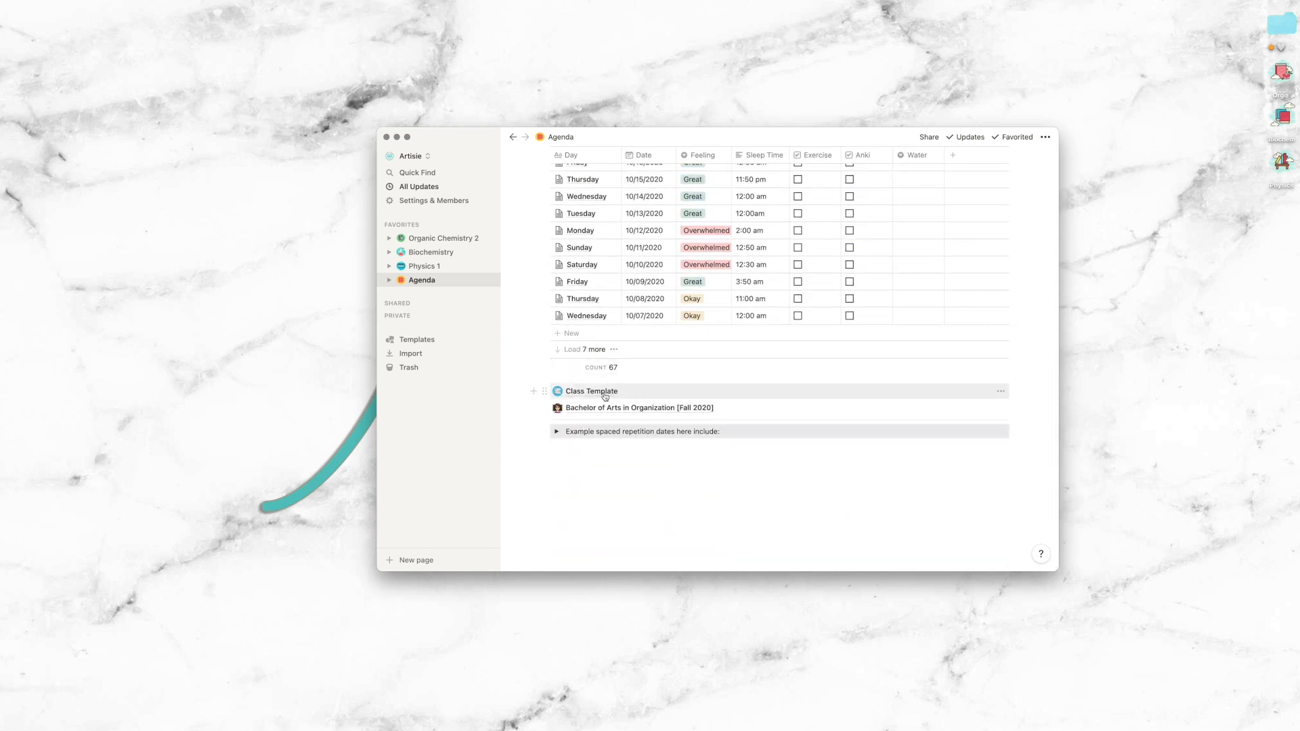
pyautogui.click(590, 393)
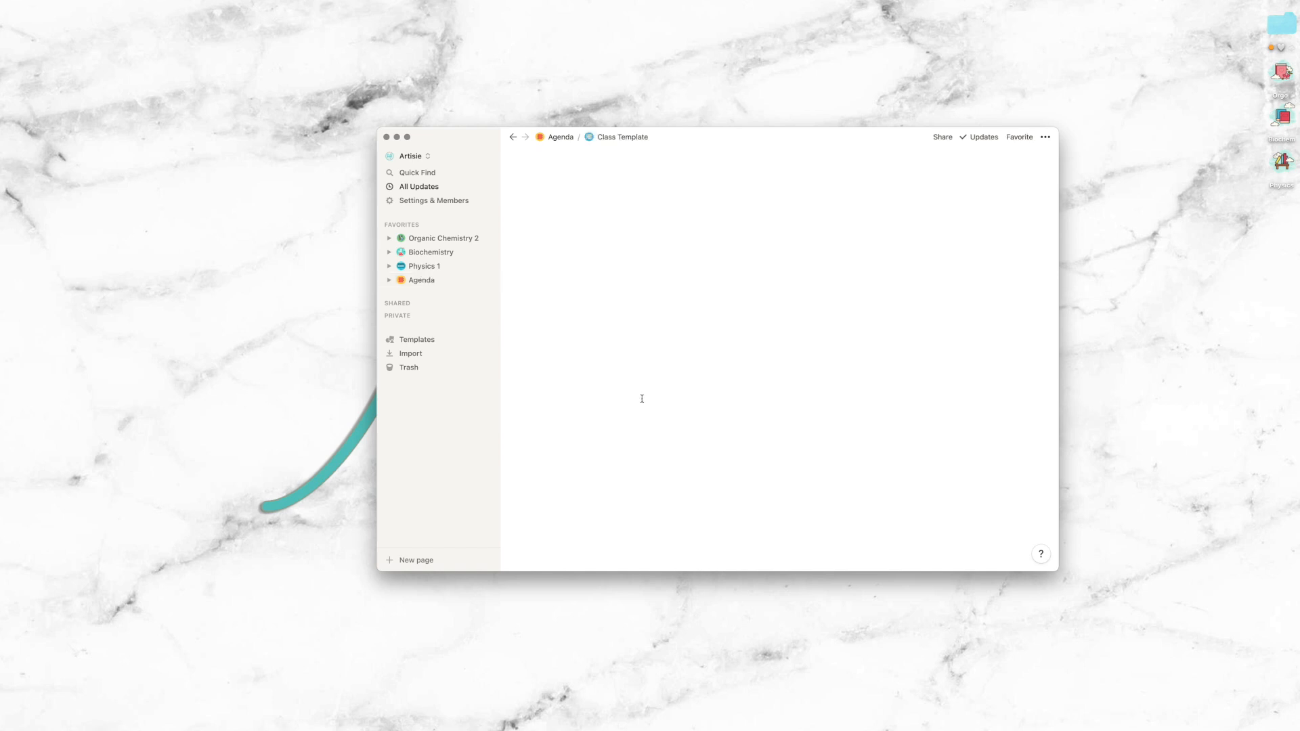
pyautogui.scroll(-2, 676, 383)
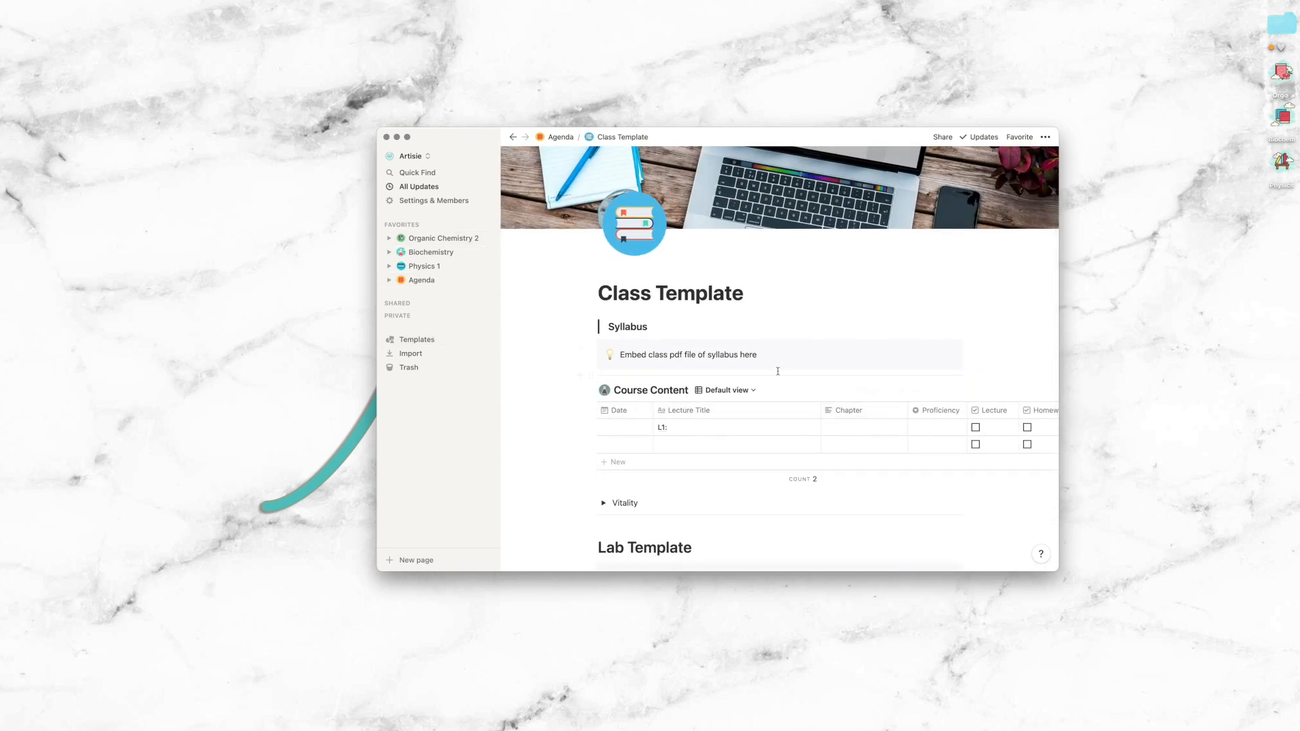
pyautogui.scroll(-5, 745, 406)
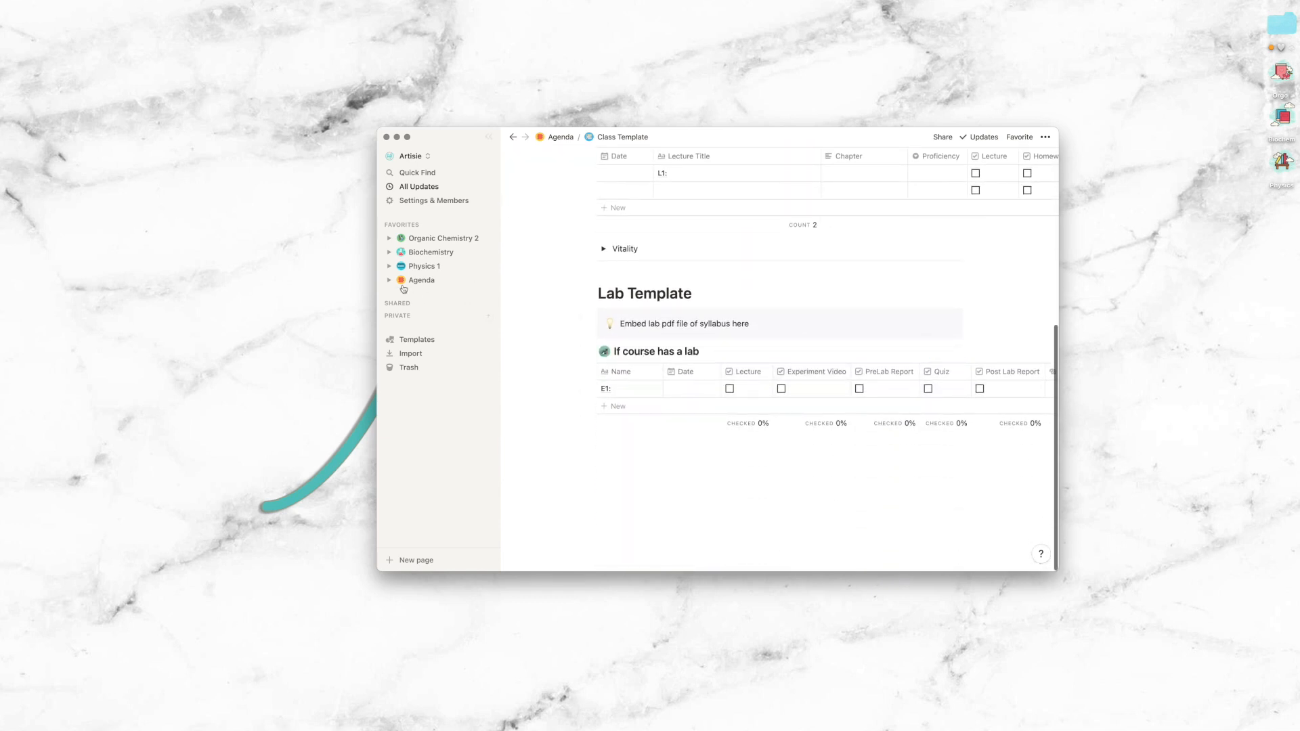
# Open the Organic Chemistry 2 class page and look through its embedded syllabus down to the Vitality toggle.
pyautogui.click(441, 241)
pyautogui.scroll(-1, 759, 377)
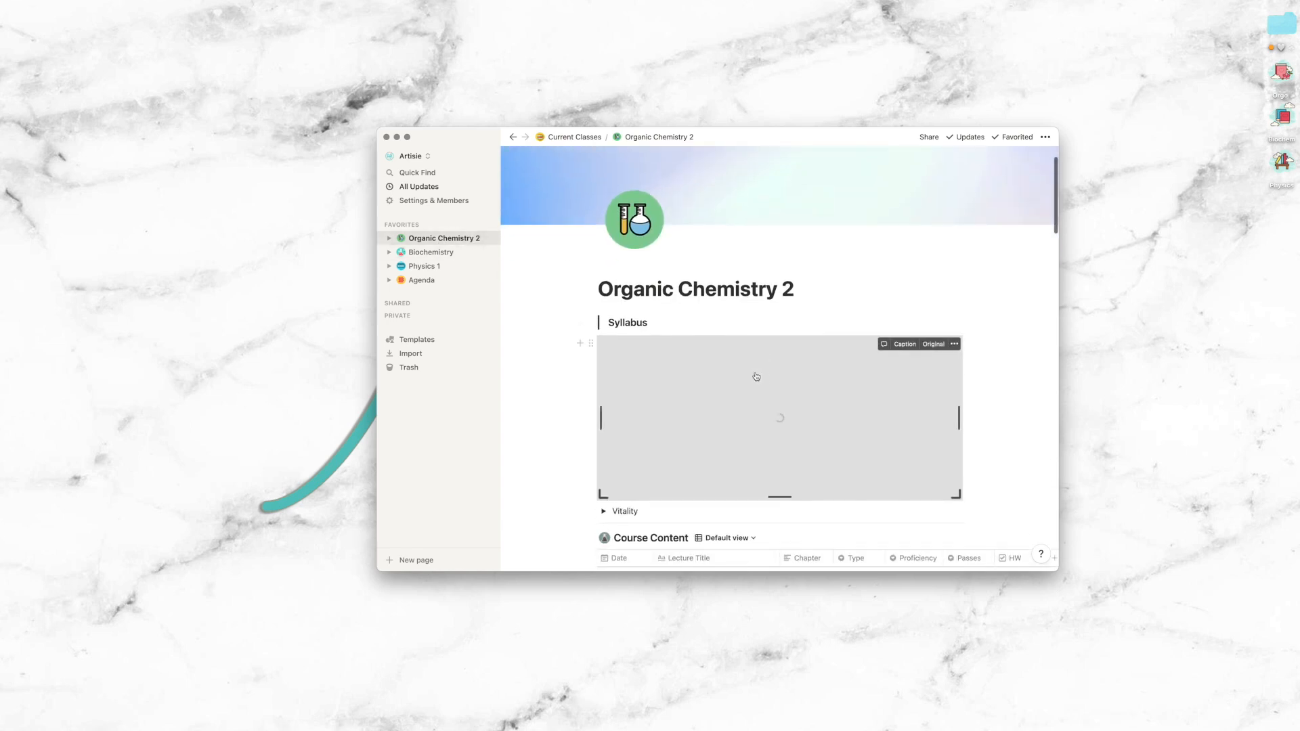
pyautogui.scroll(-2, 759, 377)
pyautogui.scroll(-3, 705, 308)
pyautogui.scroll(-10, 704, 308)
pyautogui.scroll(-5, 704, 308)
pyautogui.scroll(-2, 606, 350)
# Expand the Vitality toggle to view the tutoring schedule, and check the nested Office Hours (Discord) toggle.
pyautogui.click(604, 316)
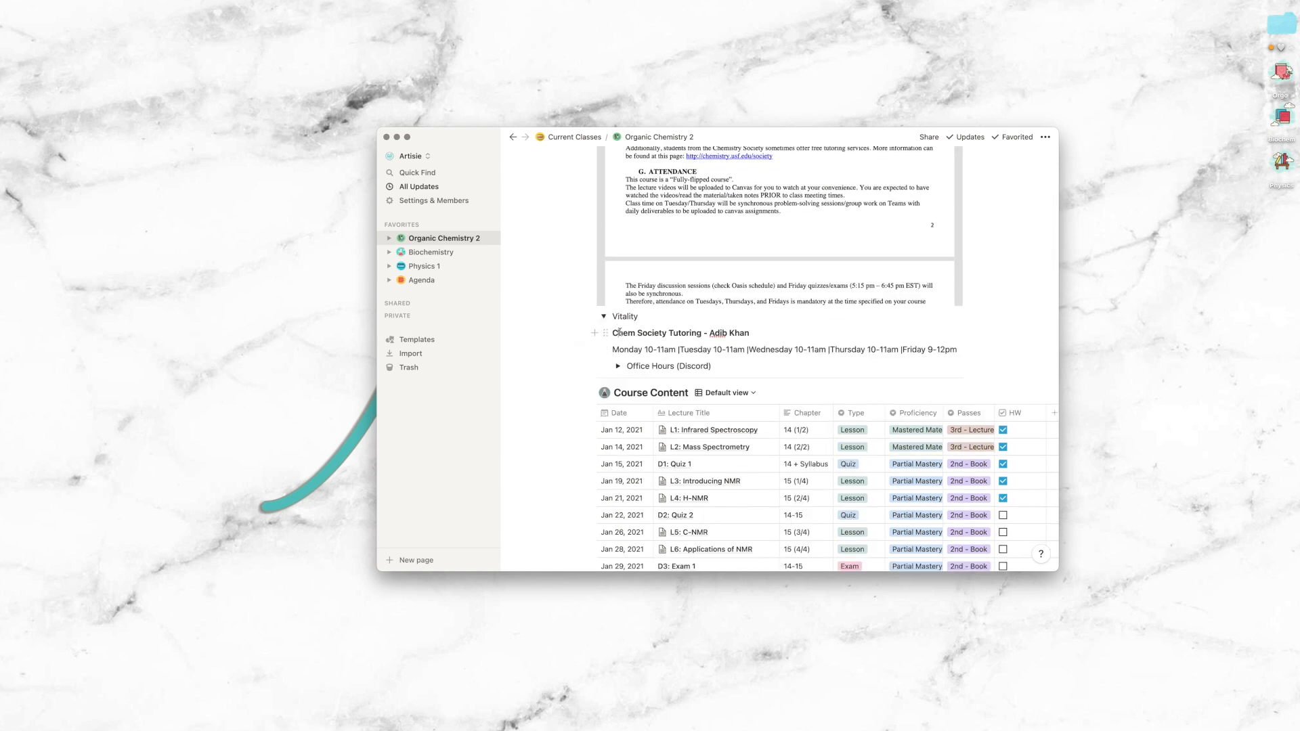
pyautogui.scroll(-2, 627, 296)
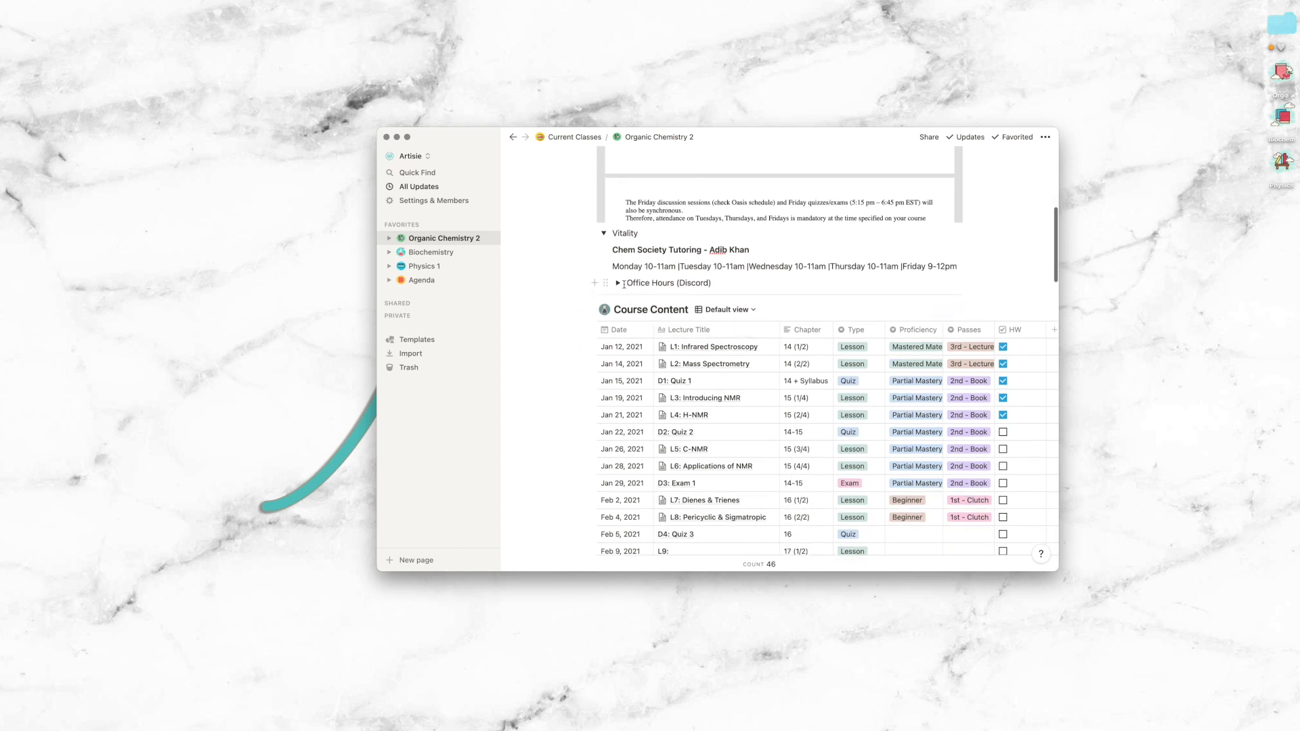
pyautogui.click(618, 283)
pyautogui.click(618, 283)
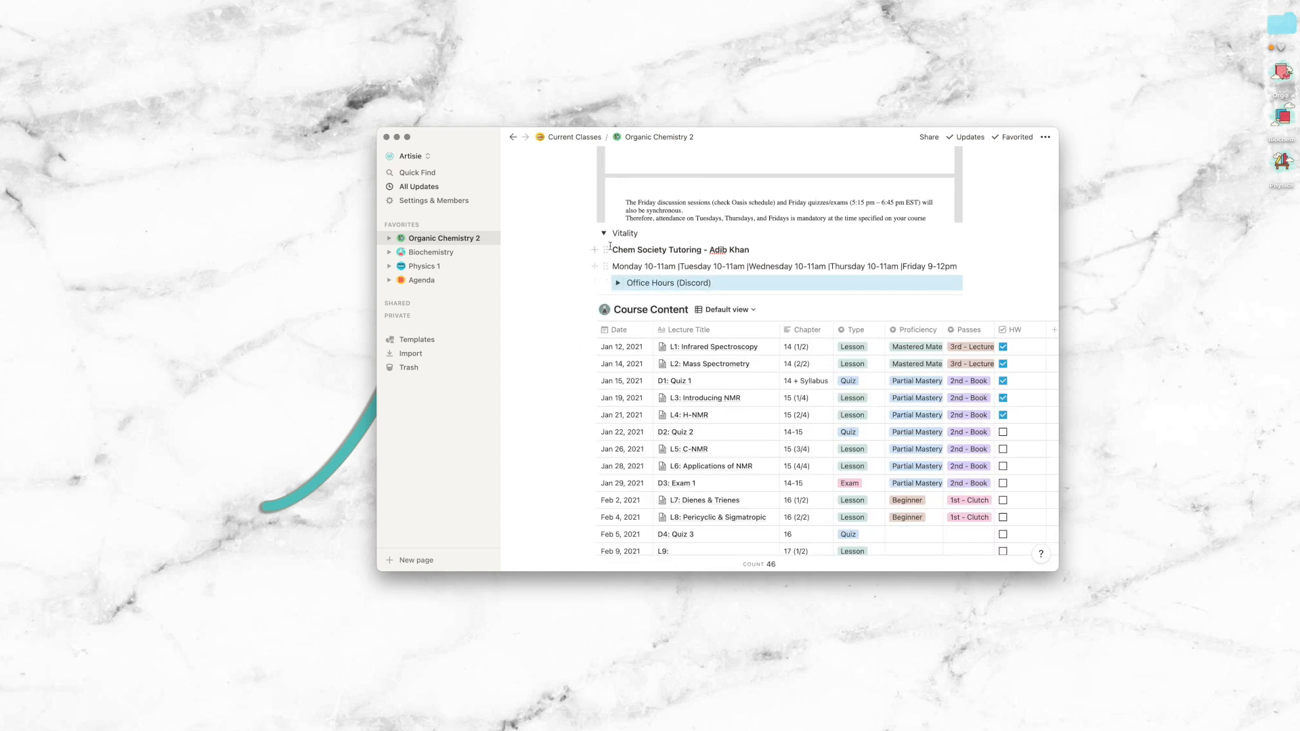
# Browse the Organic Chemistry 2 Course Content table and review the Proficiency and Passes options without changing any selection.
pyautogui.scroll(-5, 610, 247)
pyautogui.scroll(-10, 657, 421)
pyautogui.scroll(10, 634, 421)
pyautogui.scroll(3, 634, 421)
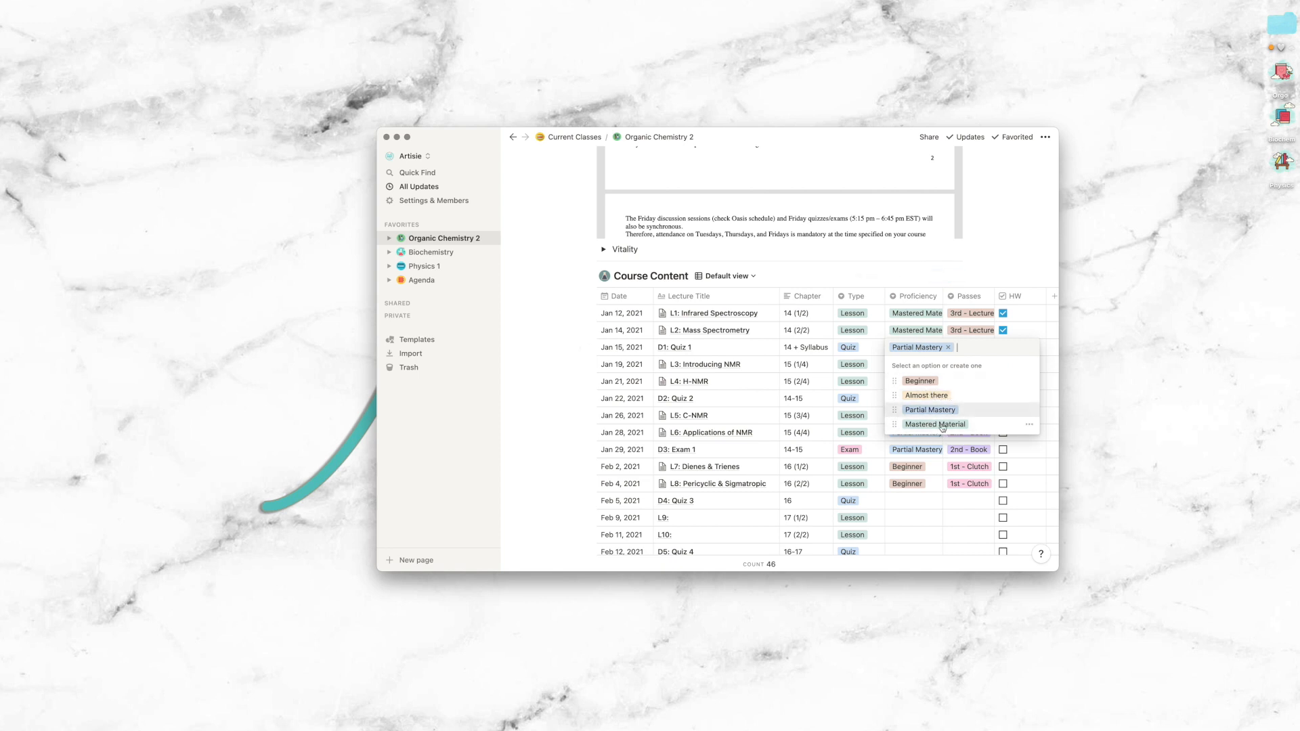
pyautogui.click(985, 315)
pyautogui.click(971, 238)
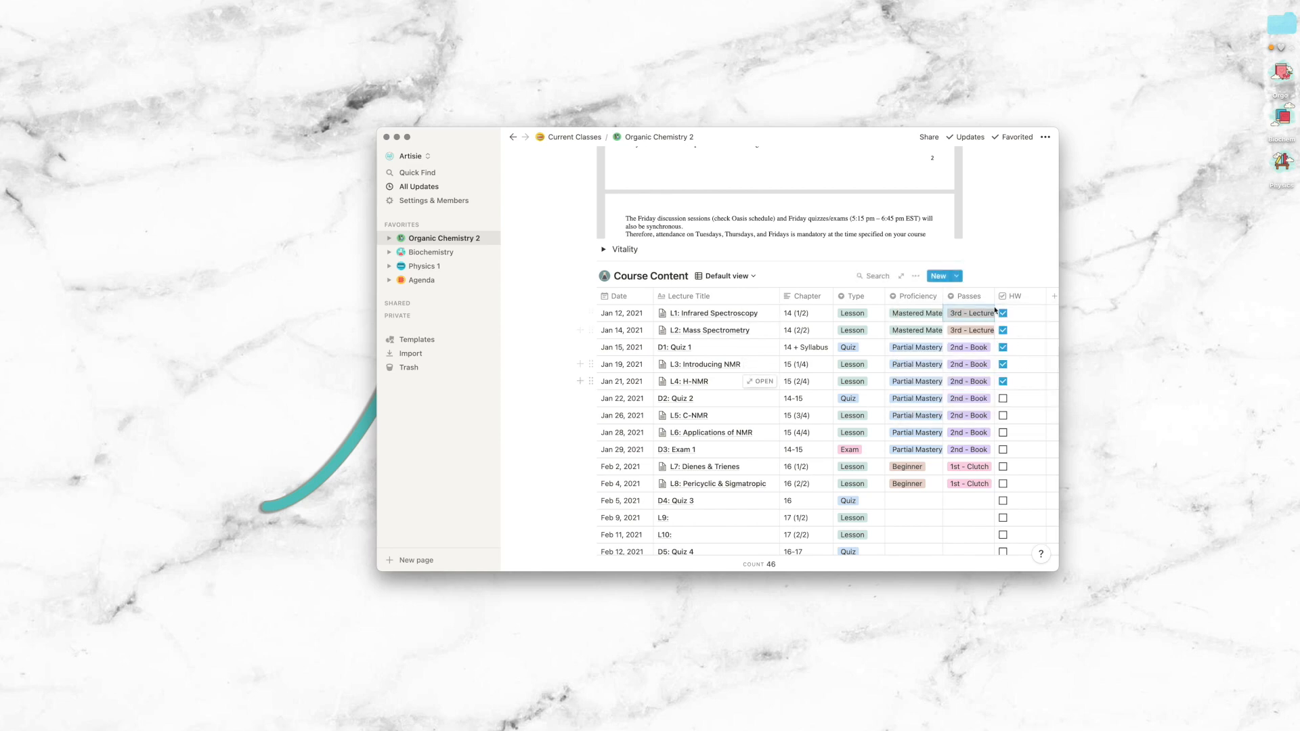
# Look through the second lecture table at the end of Organic Chemistry 2, and return to the page's title and syllabus.
pyautogui.scroll(-20, 1005, 422)
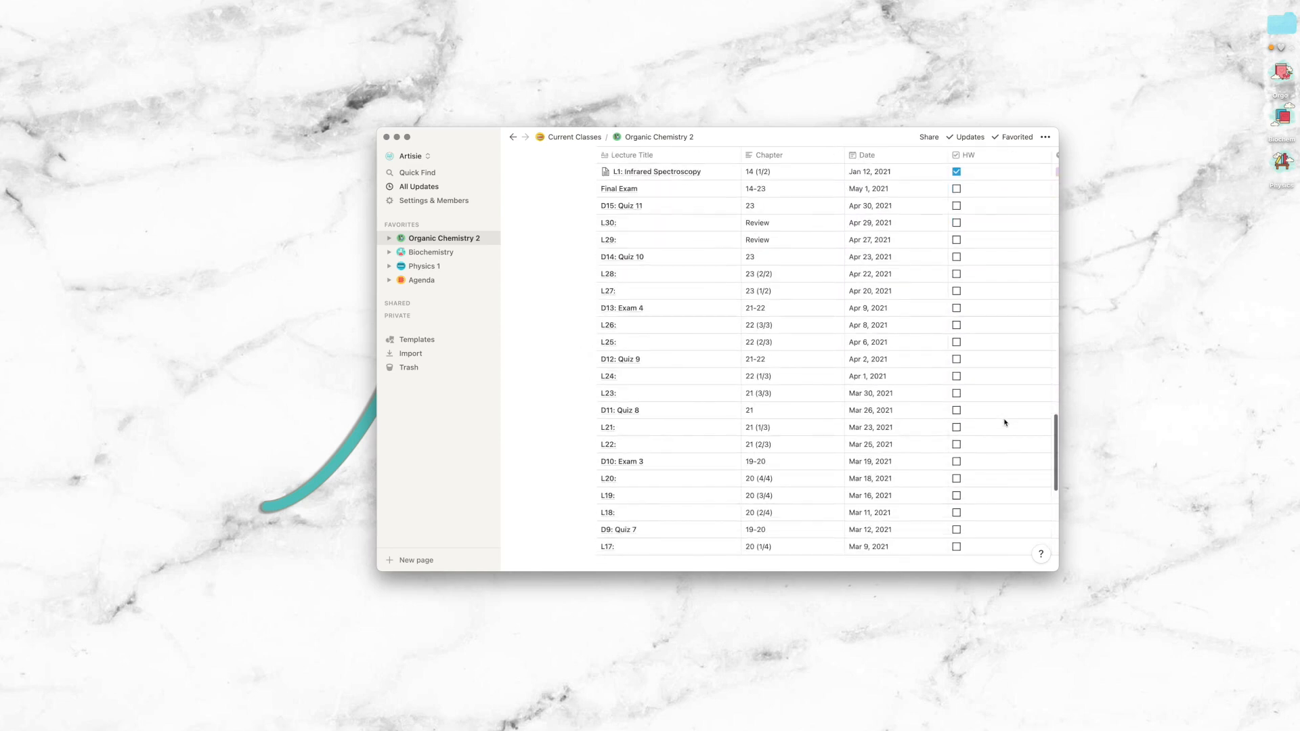
pyautogui.scroll(-5, 1005, 422)
pyautogui.scroll(15, 569, 306)
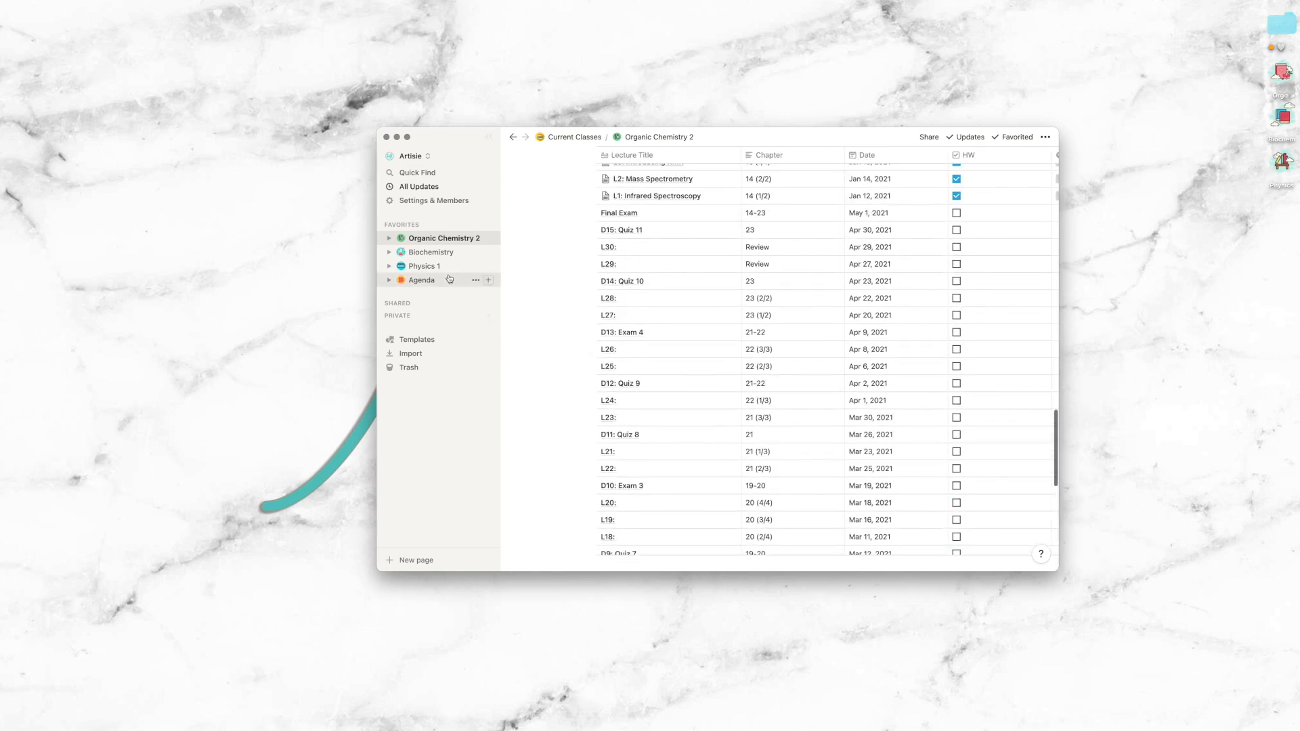
pyautogui.scroll(15, 568, 306)
pyautogui.scroll(-3, 568, 306)
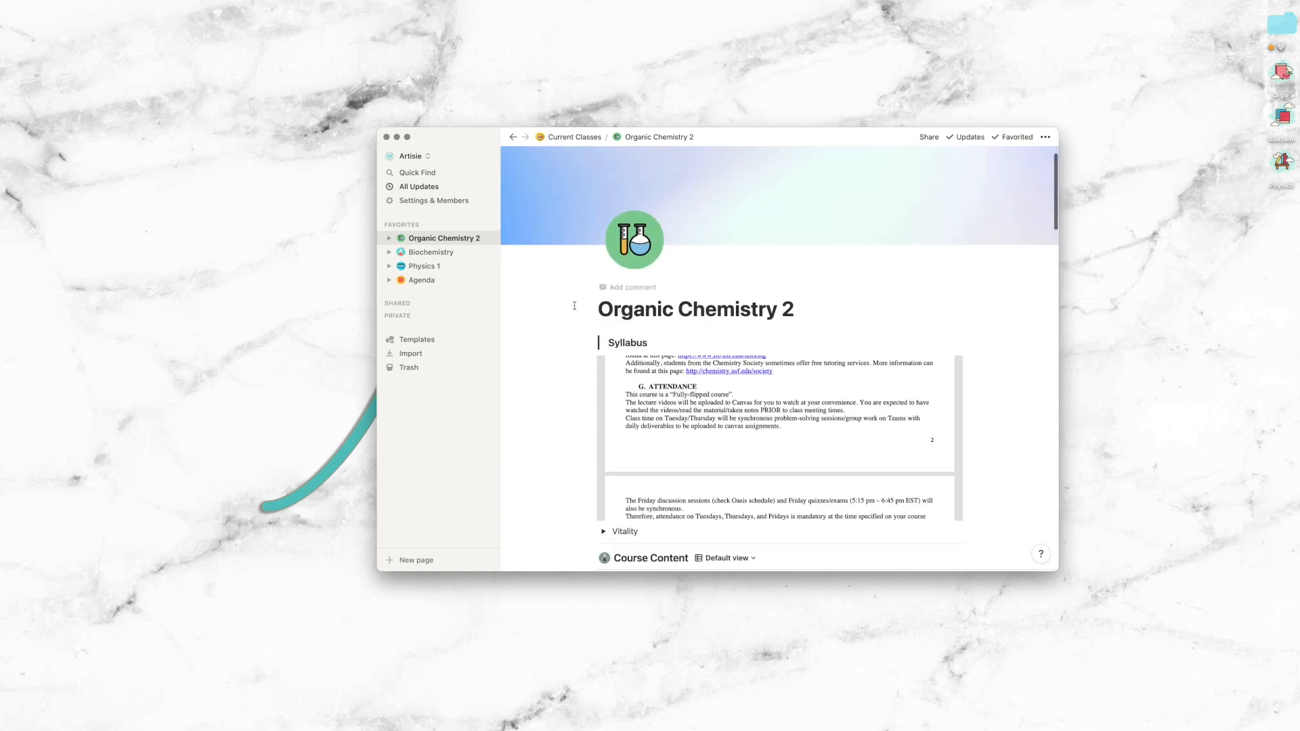
# Open the Physics 1 class page and look through its syllabus, Course Content table and Physics Lab section.
pyautogui.click(447, 253)
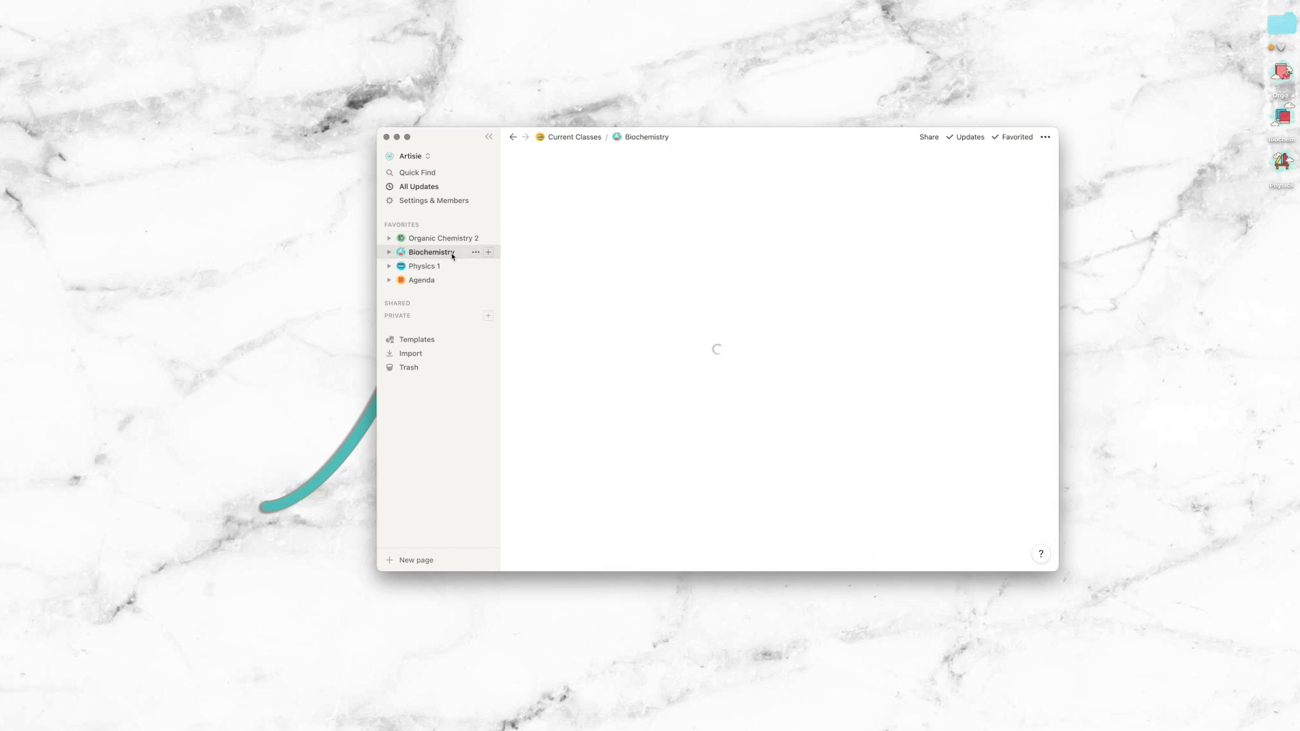
pyautogui.click(424, 266)
pyautogui.scroll(-10, 559, 345)
pyautogui.scroll(-5, 725, 413)
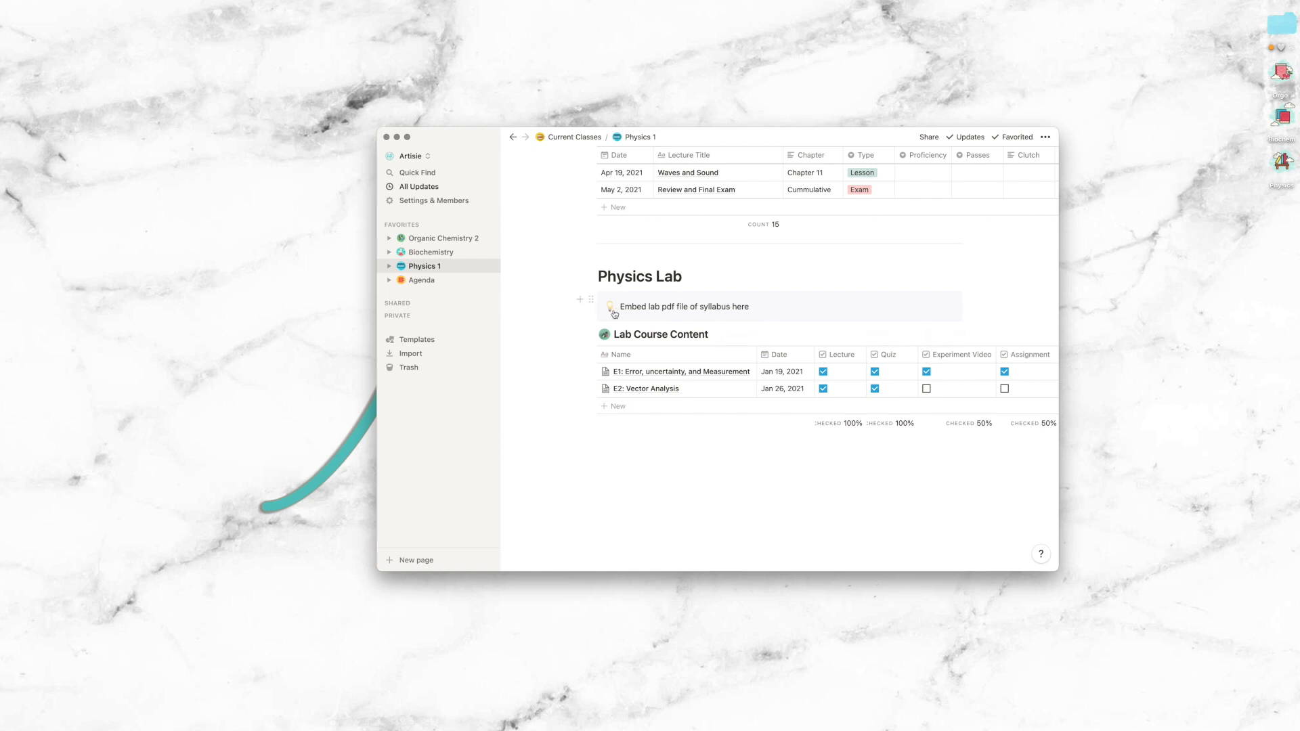
pyautogui.scroll(8, 836, 339)
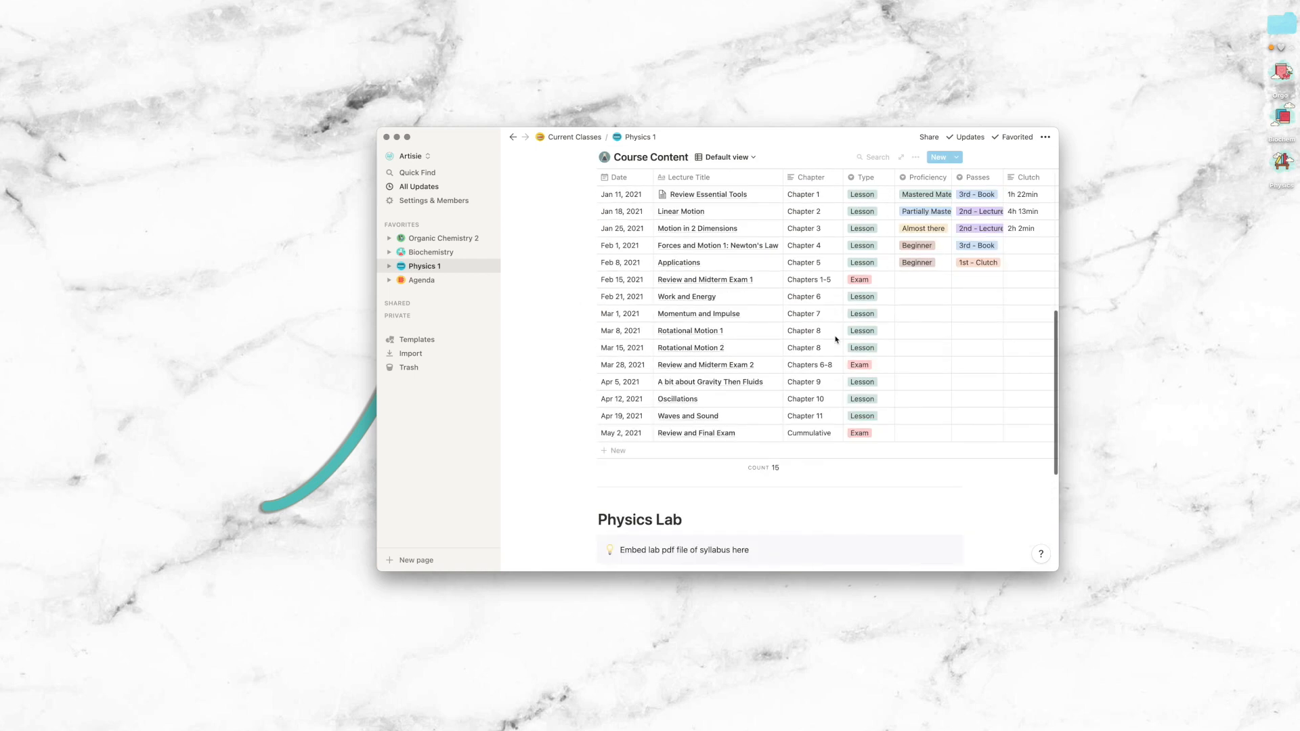
pyautogui.scroll(7, 837, 340)
pyautogui.scroll(-3, 836, 340)
pyautogui.scroll(-2, 718, 397)
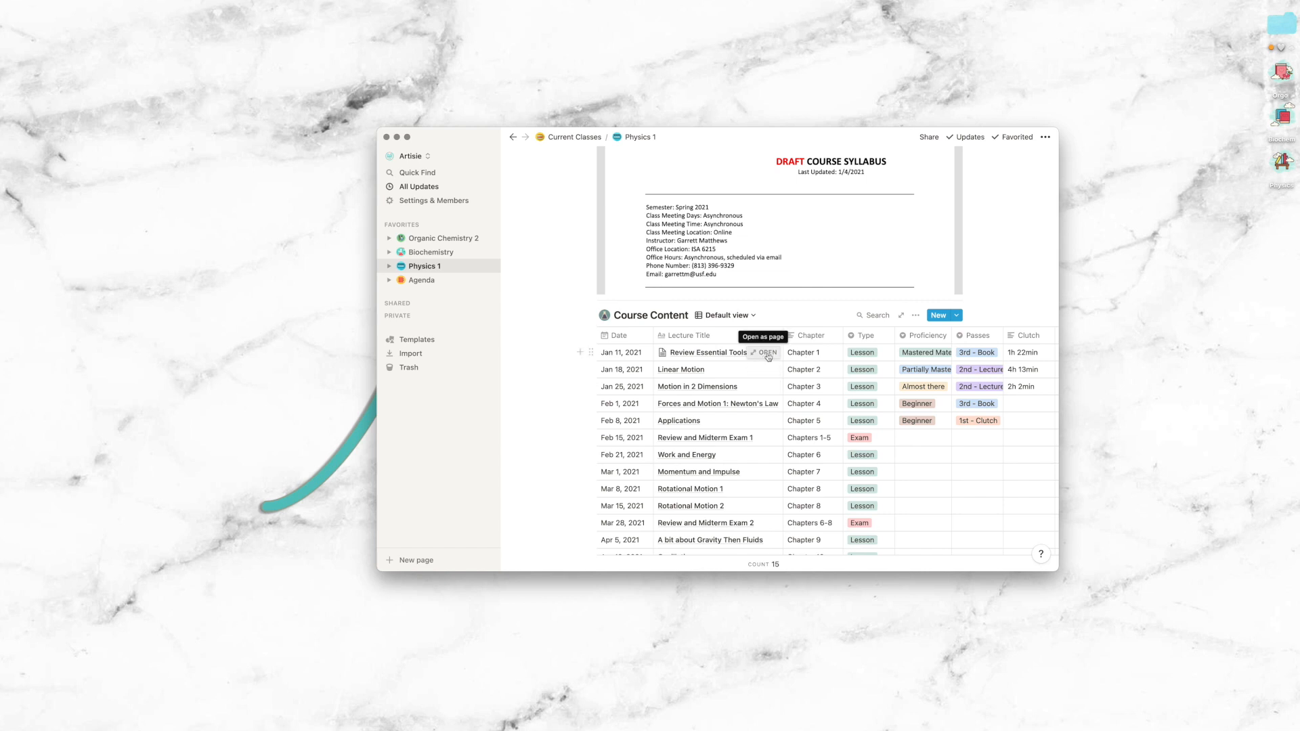
# Open the Review Essential Tools lecture entry, read its learning objectives, notes, summary and important links, and close it.
pyautogui.click(769, 353)
pyautogui.scroll(-4, 662, 387)
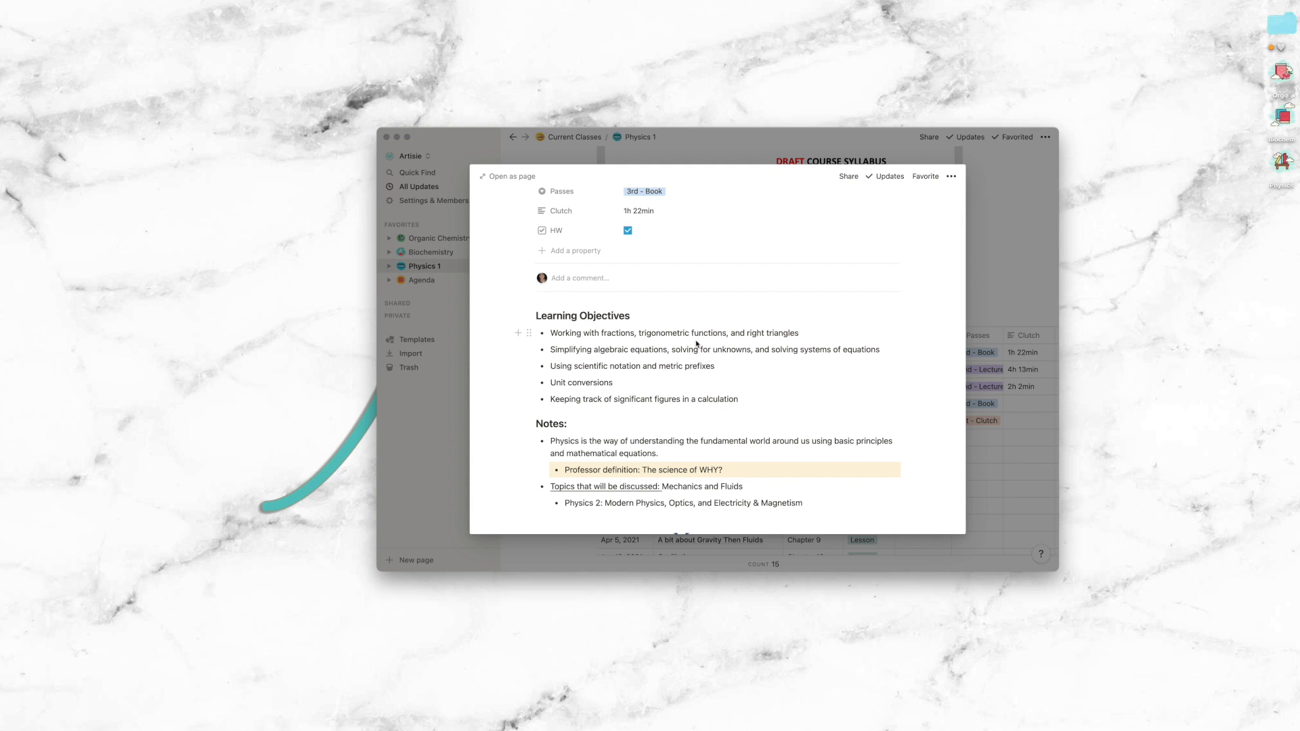
pyautogui.scroll(-6, 555, 344)
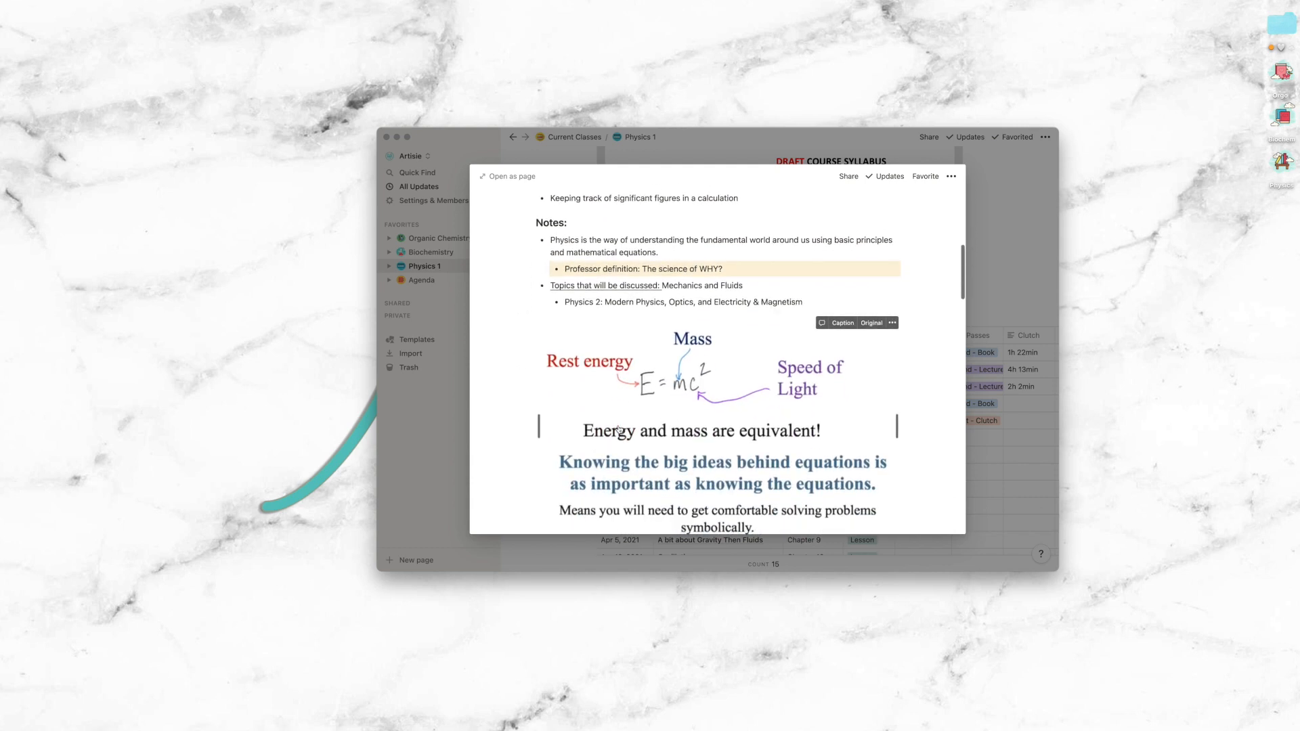
pyautogui.scroll(2, 618, 428)
pyautogui.scroll(-15, 618, 429)
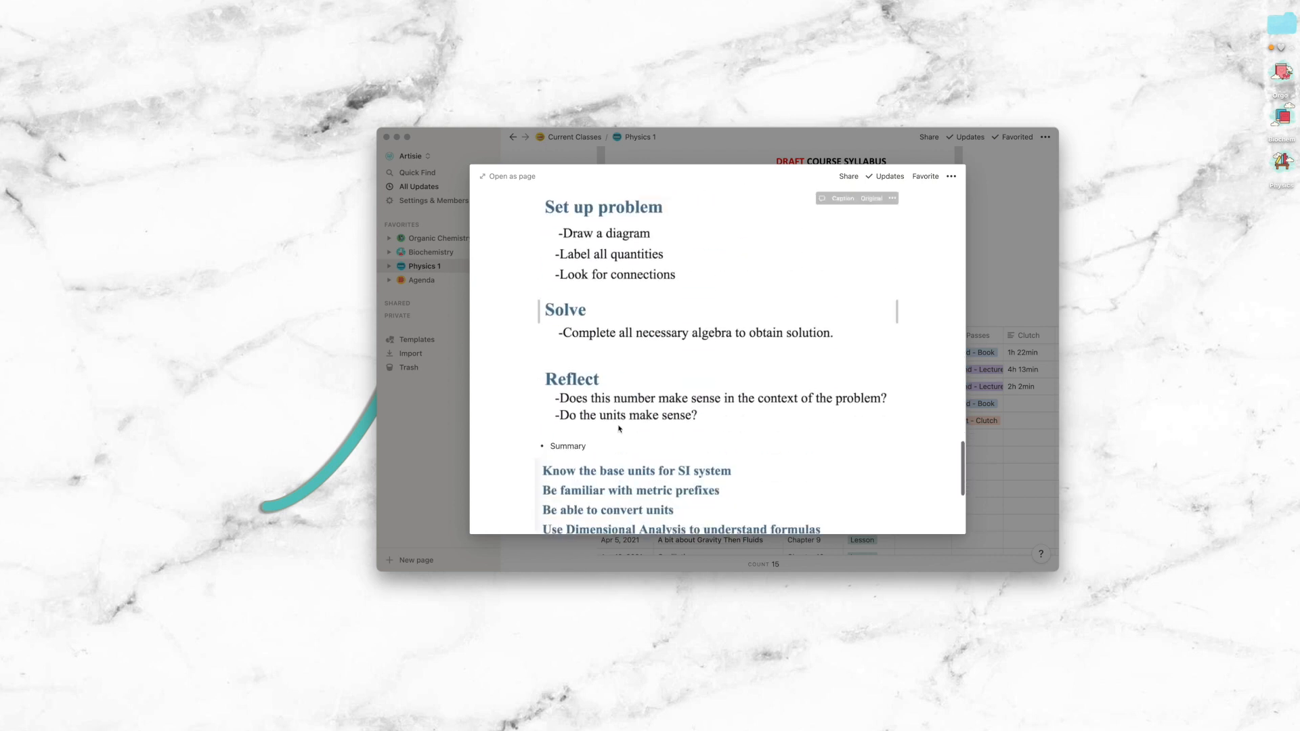
pyautogui.scroll(-6, 618, 429)
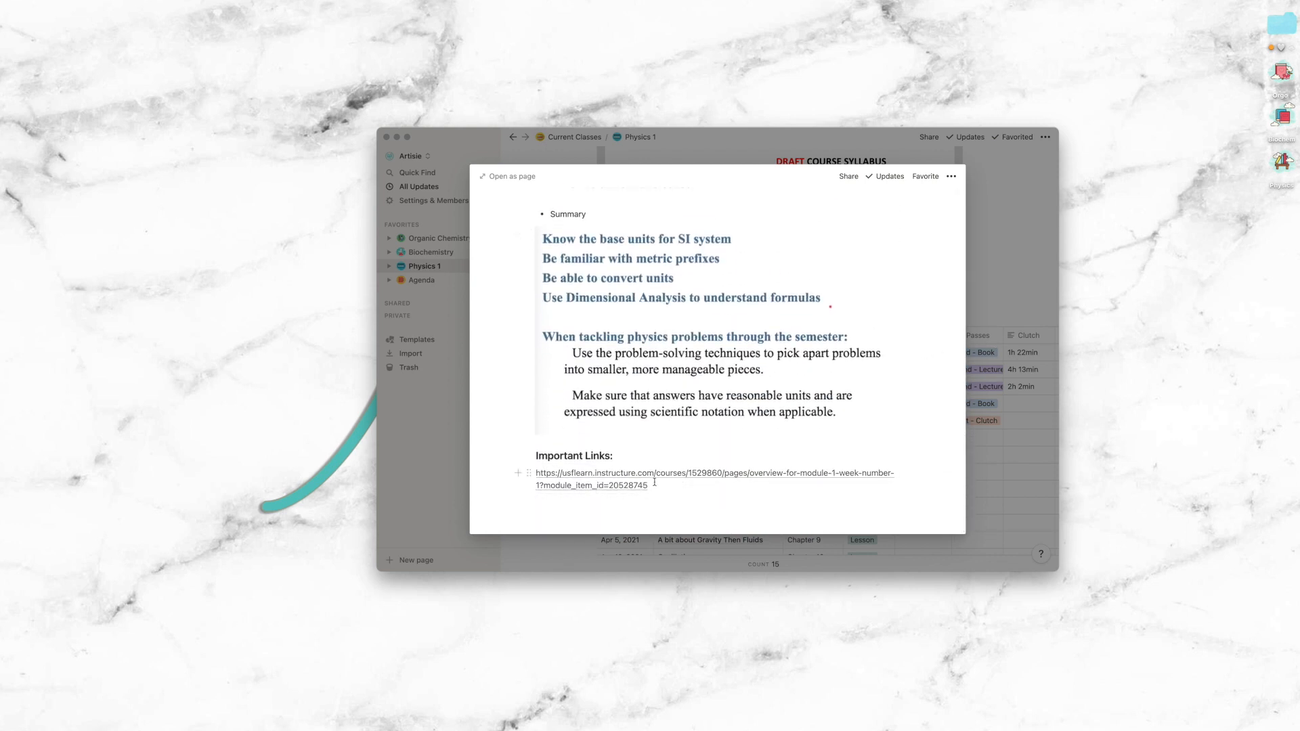
pyautogui.click(1013, 291)
pyautogui.scroll(-2, 789, 401)
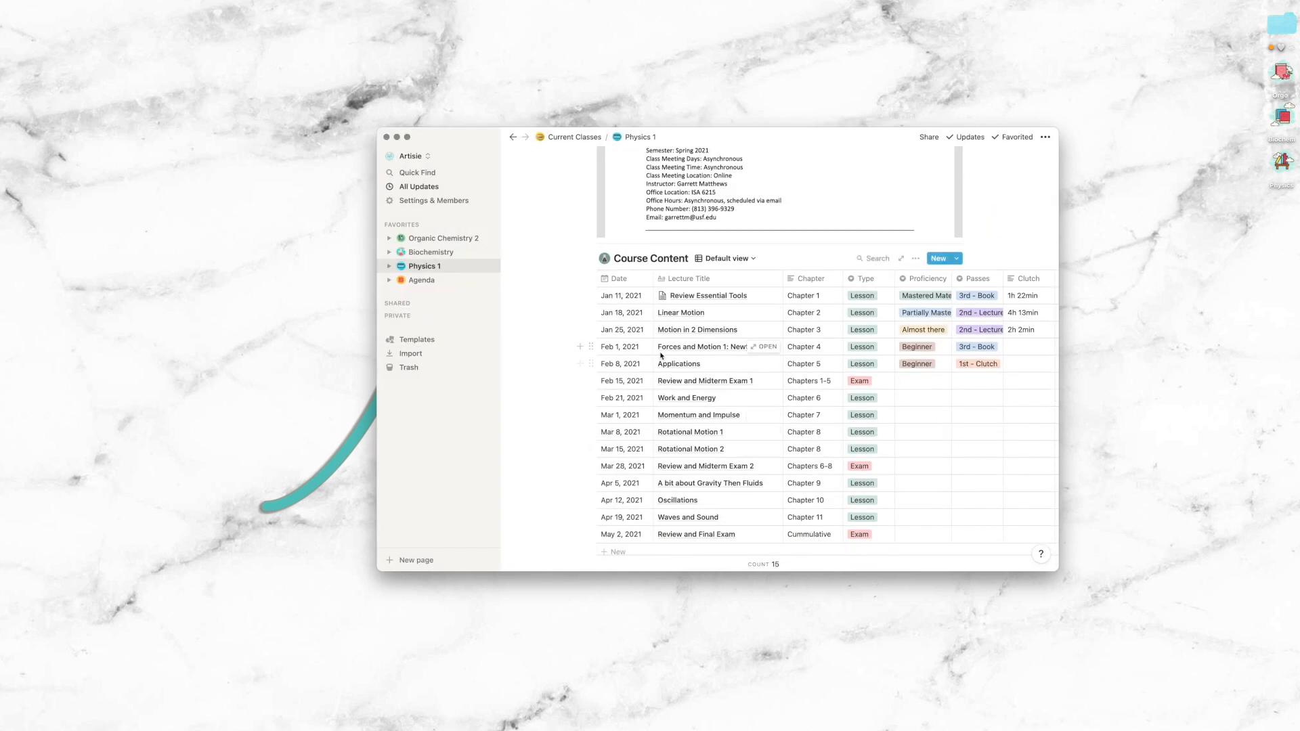
pyautogui.scroll(2, 639, 415)
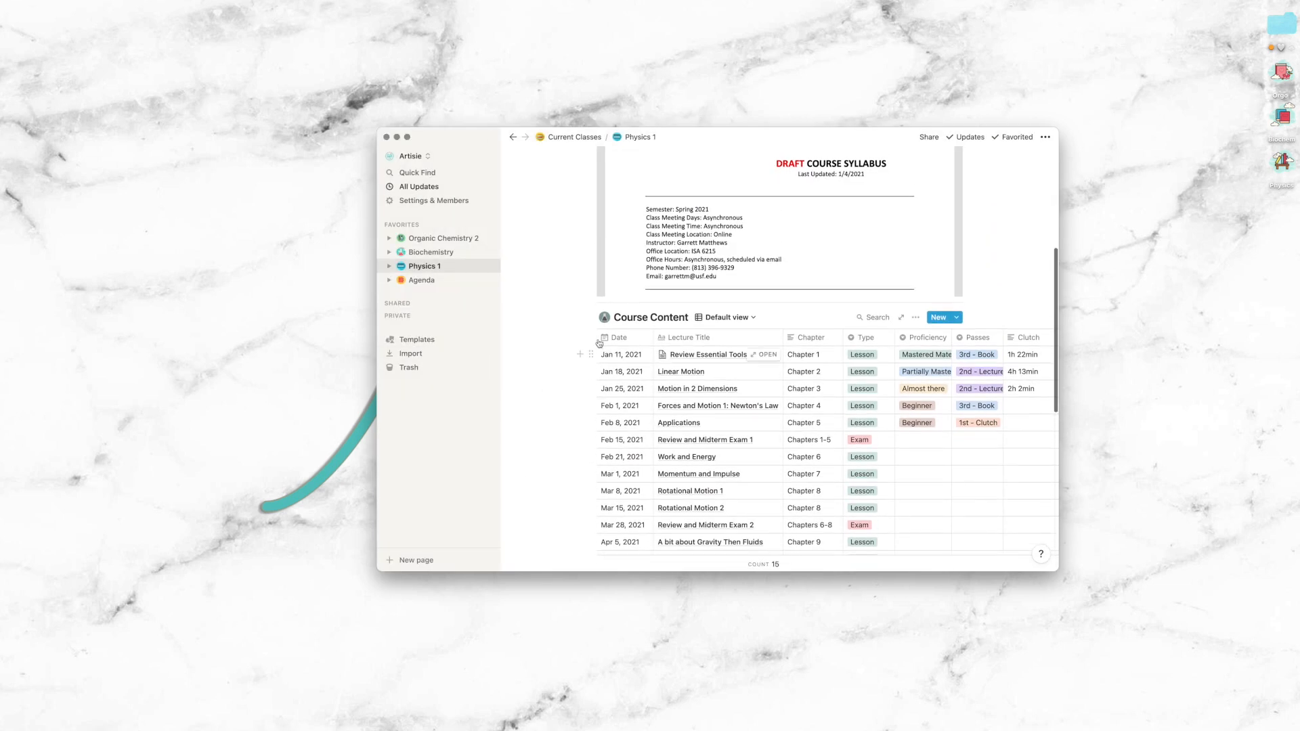
# Open the Biochemistry class page and look through its syllabus, Course Content table, quiz info and tips for a good score.
pyautogui.click(426, 253)
pyautogui.scroll(-5, 569, 389)
pyautogui.scroll(-2, 569, 390)
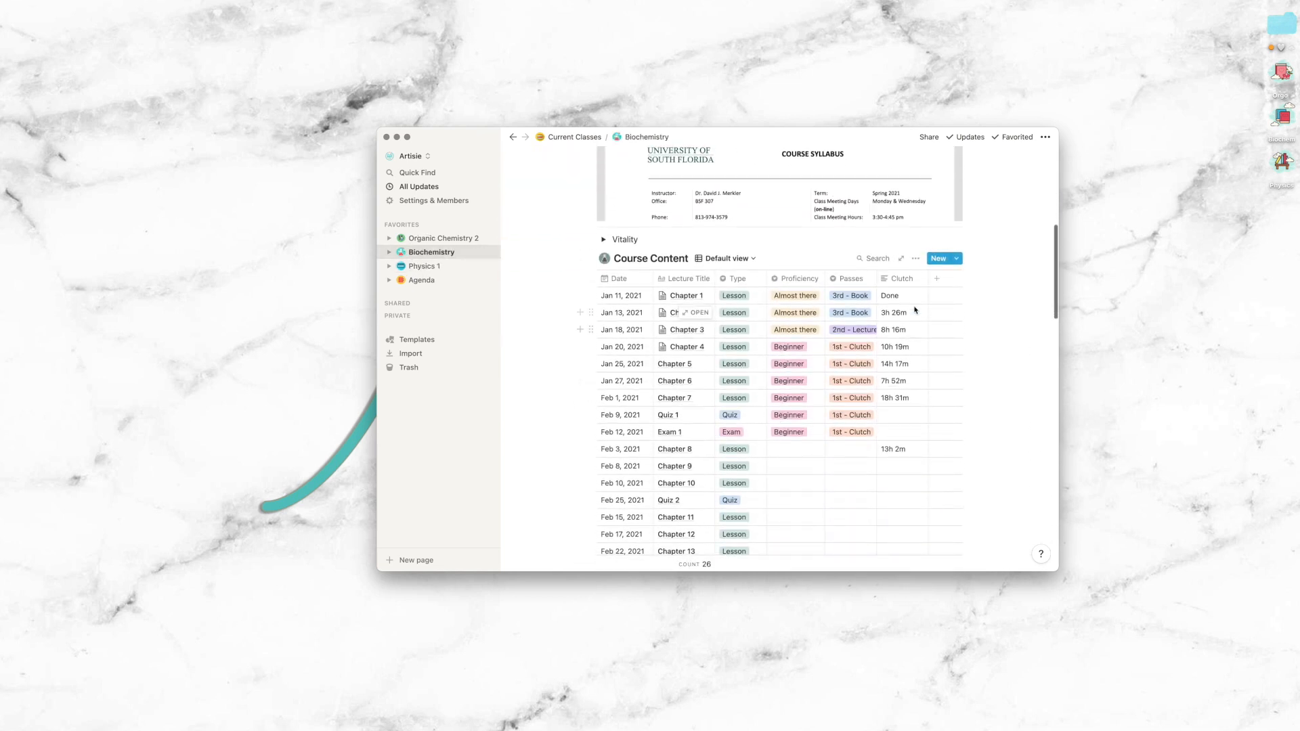
pyautogui.scroll(-10, 886, 374)
pyautogui.scroll(-2, 886, 373)
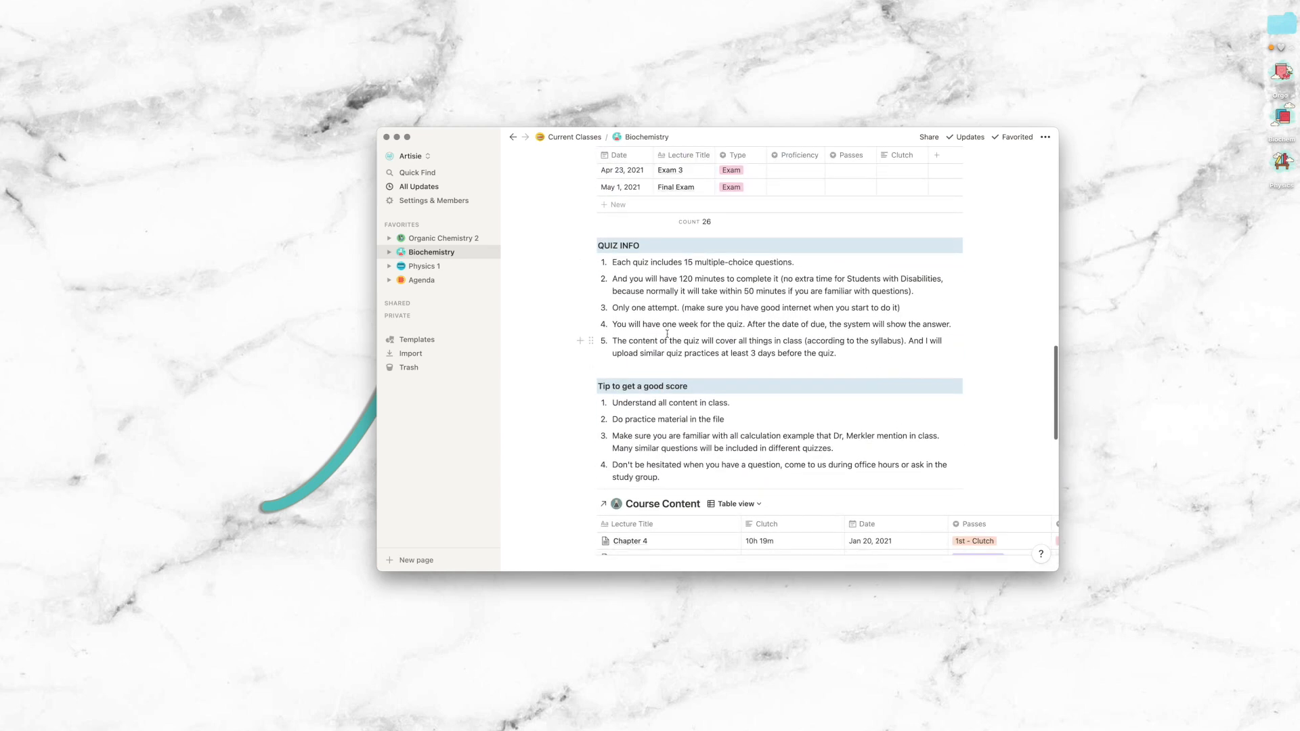
pyautogui.scroll(-1, 668, 333)
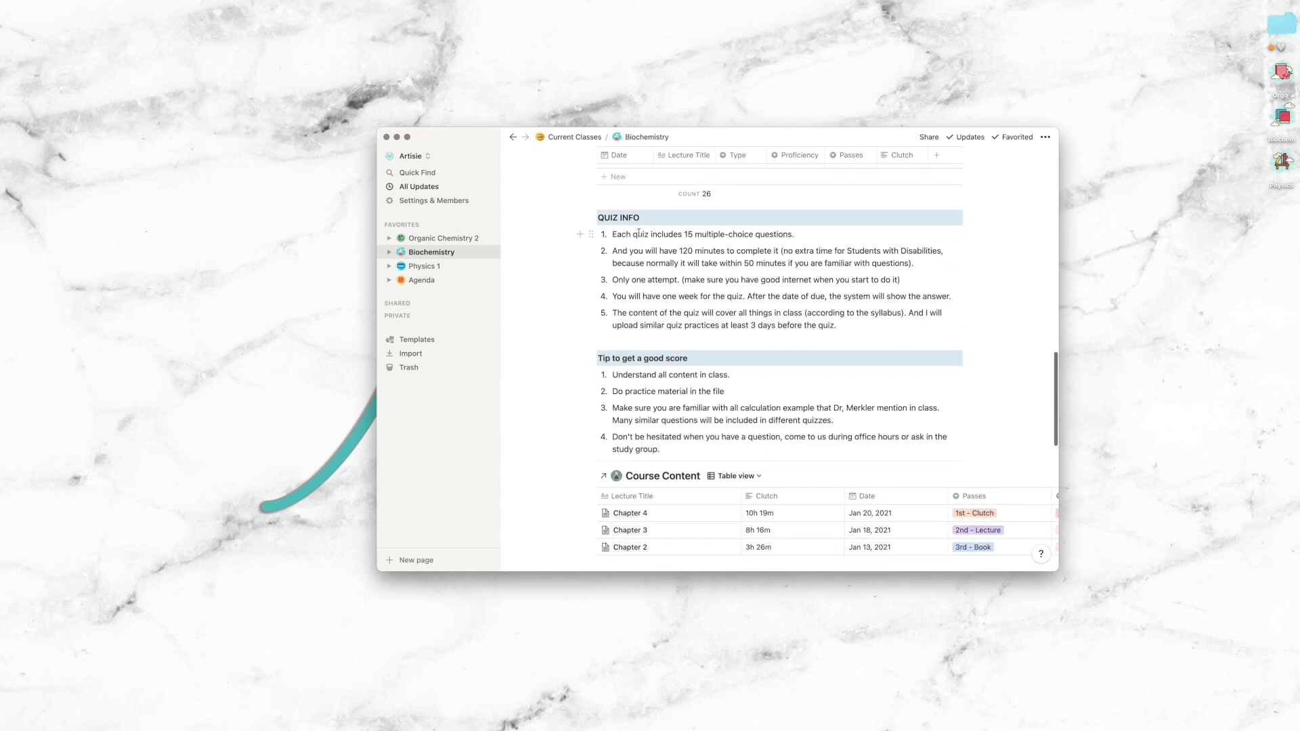
pyautogui.scroll(-1, 648, 246)
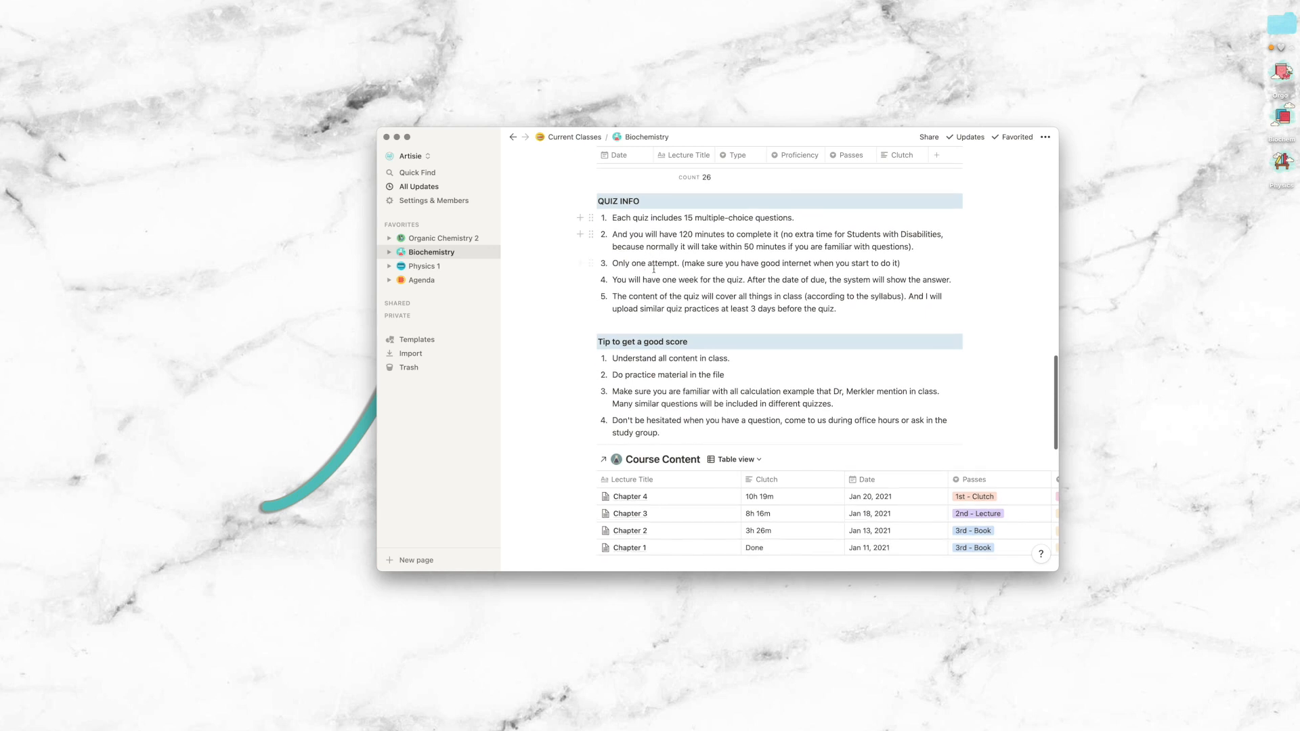
pyautogui.scroll(-1, 703, 357)
pyautogui.scroll(1, 712, 338)
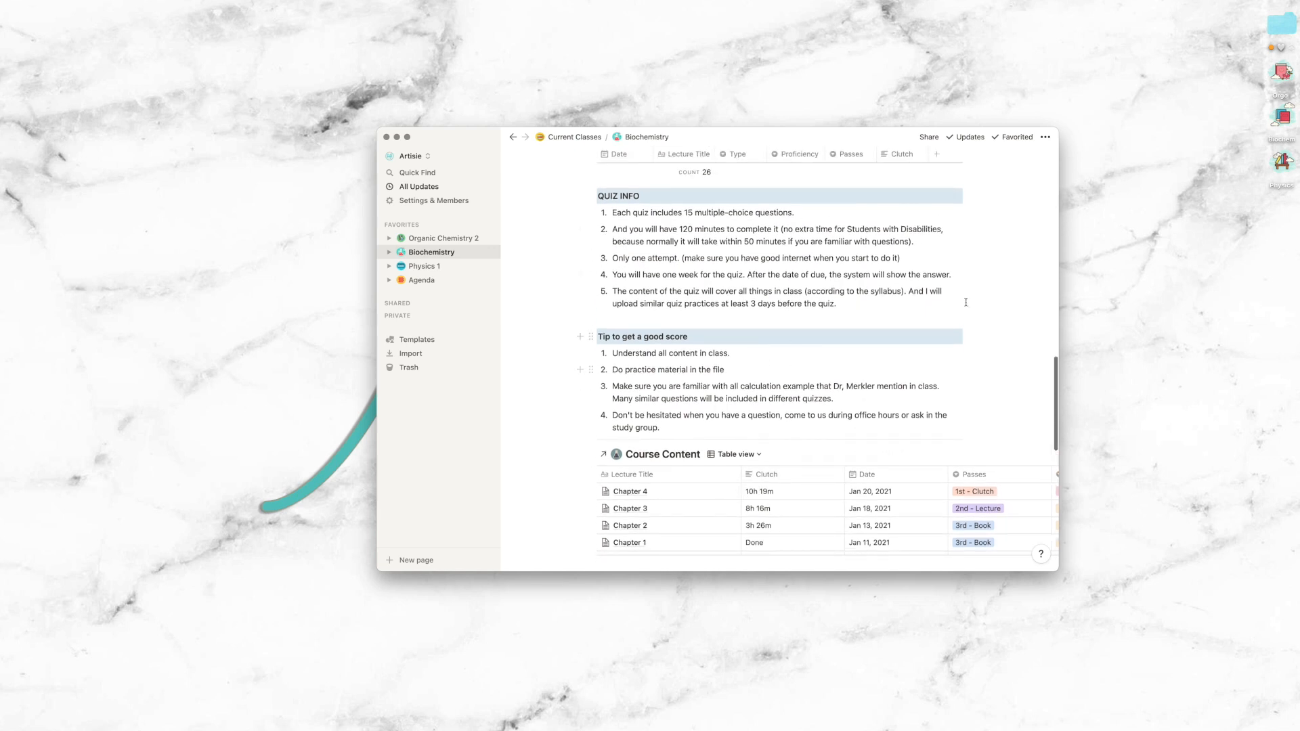
pyautogui.scroll(-2, 796, 370)
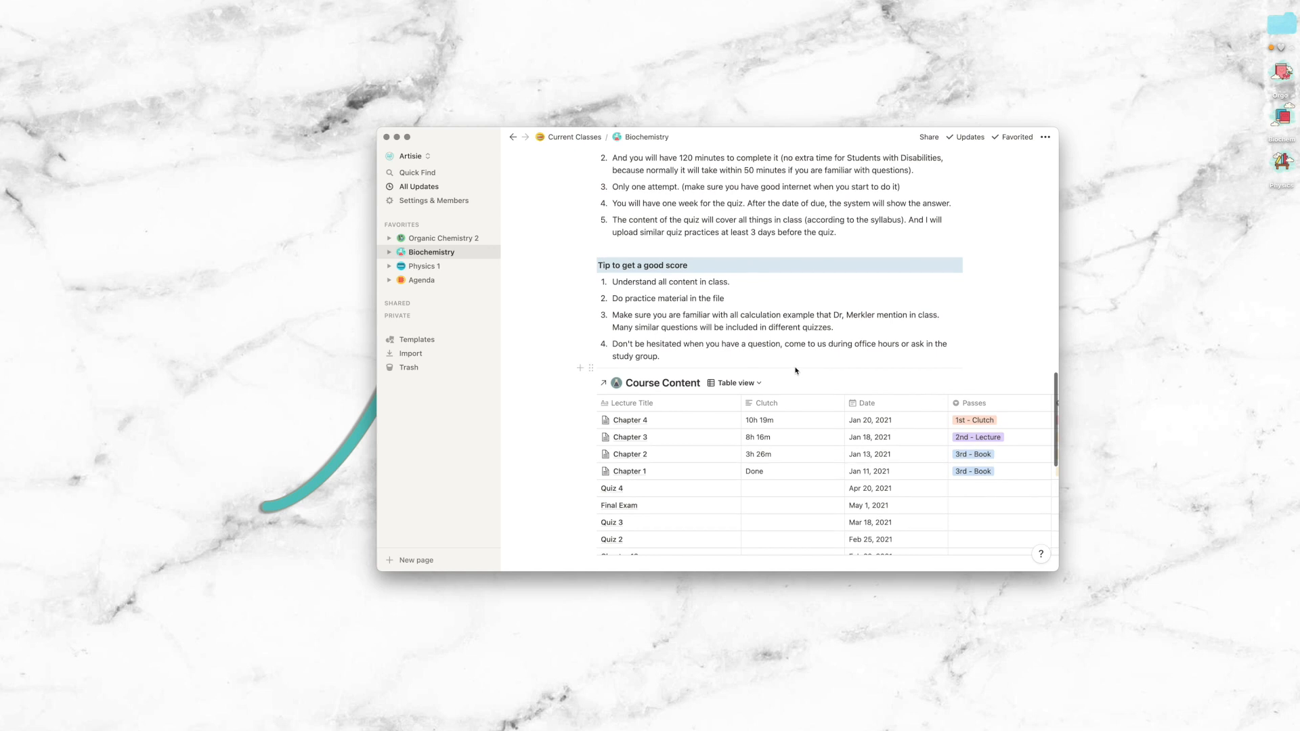
# Switch the linked Course Content database below the Biochemistry quiz tips to Calendar view.
pyautogui.click(736, 382)
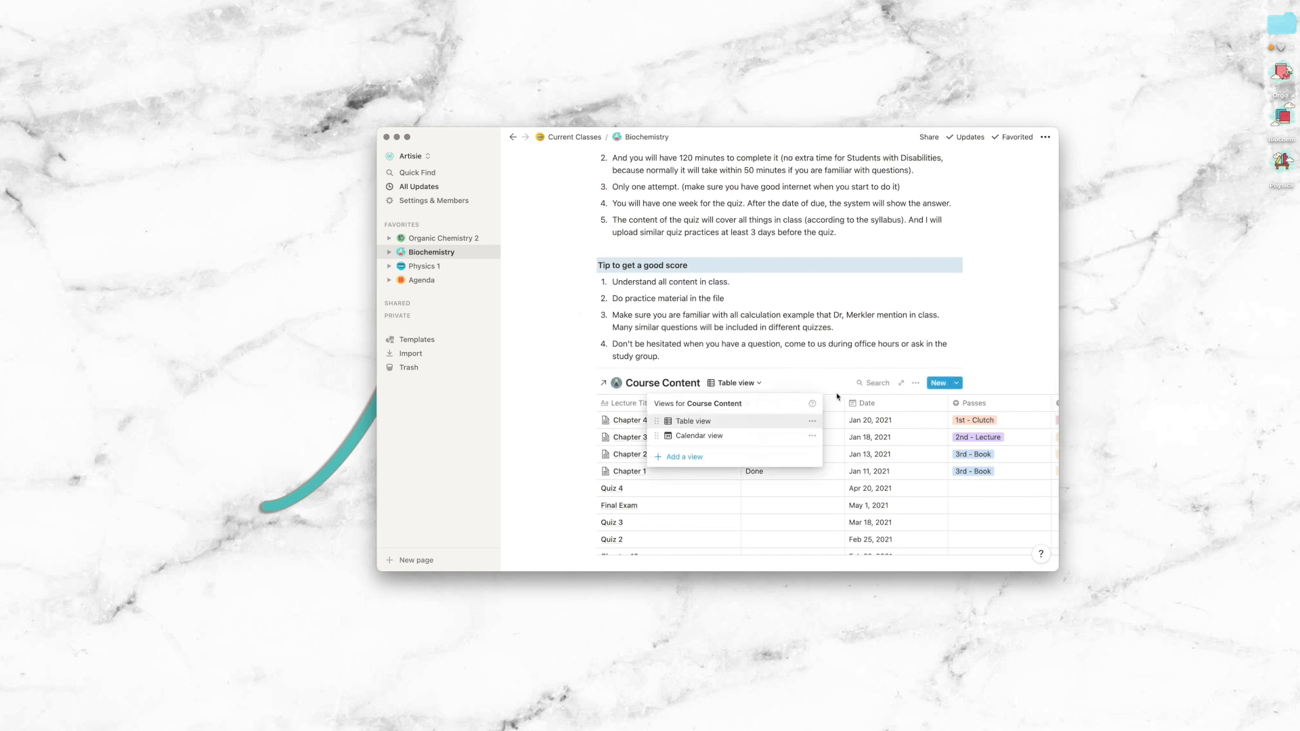
pyautogui.click(700, 437)
pyautogui.scroll(-2, 718, 413)
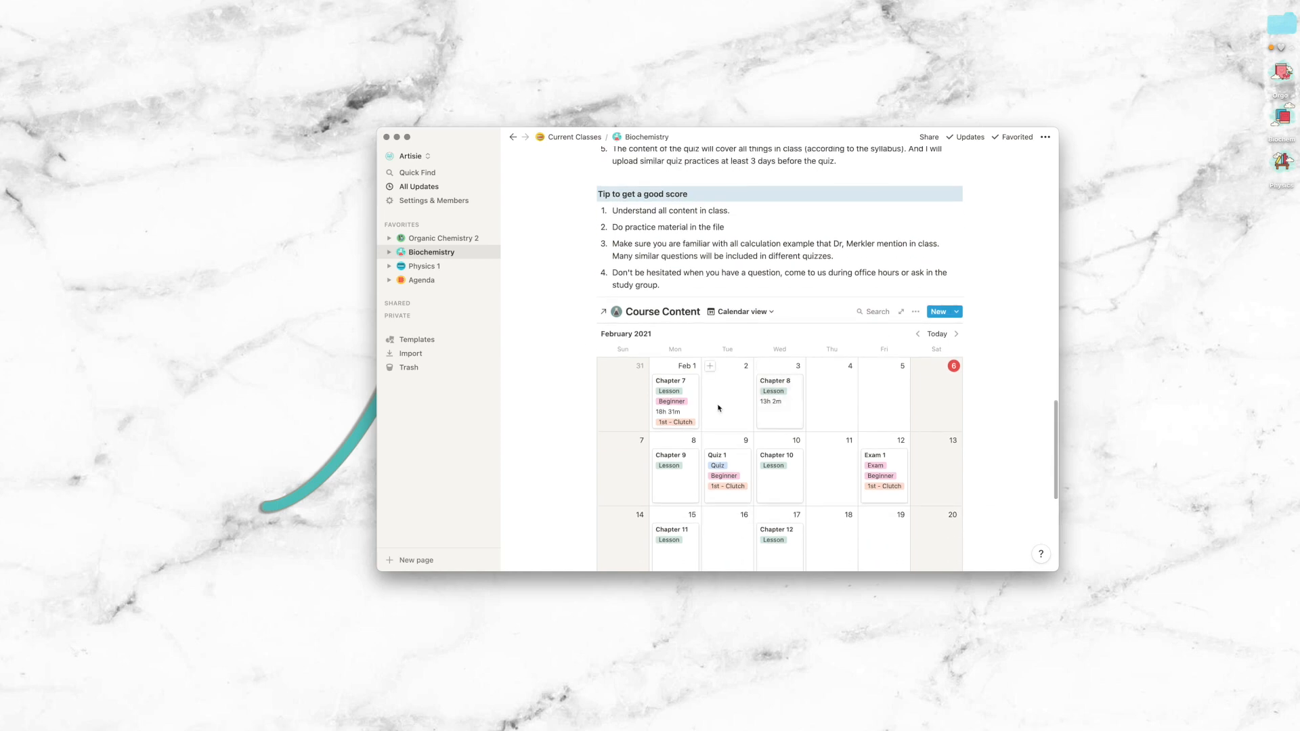
# Compare the main Biochemistry Course Content table with the February 2021 calendar, and return to the start of the page.
pyautogui.scroll(1, 718, 408)
pyautogui.scroll(10, 765, 372)
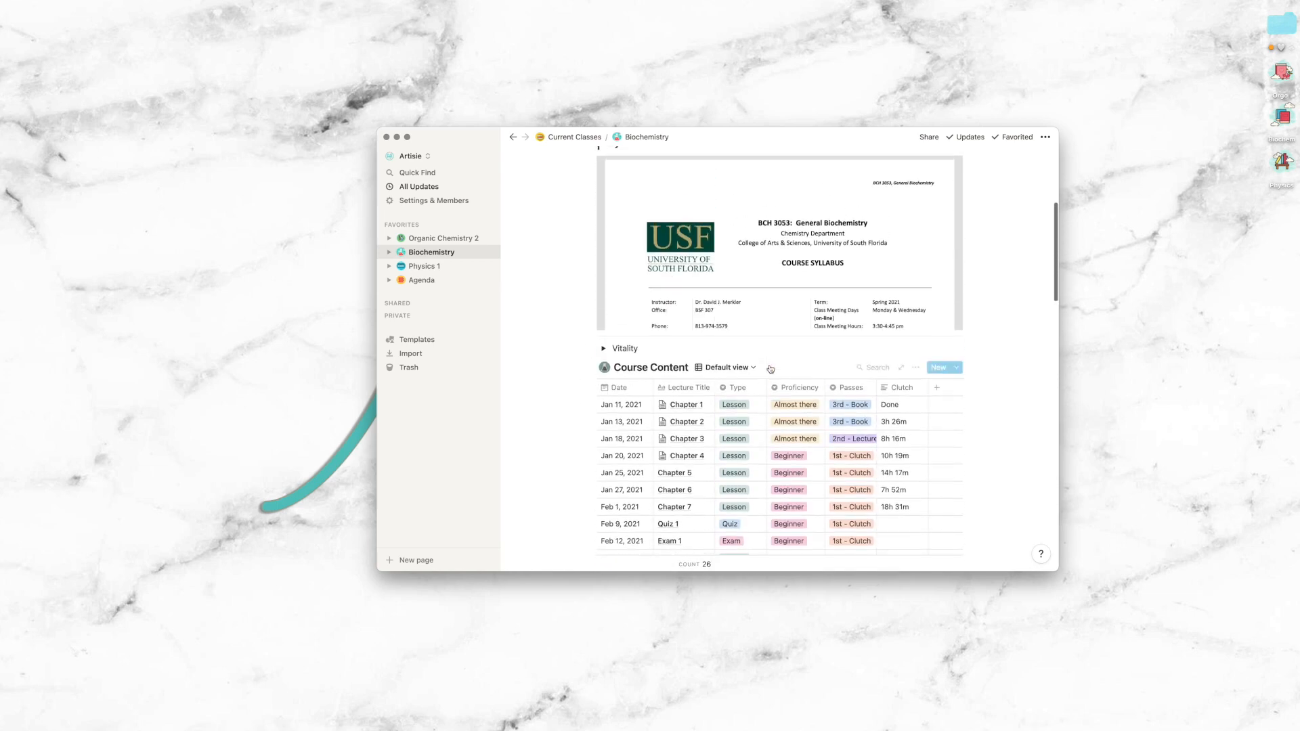
pyautogui.scroll(-8, 856, 439)
pyautogui.scroll(-8, 857, 437)
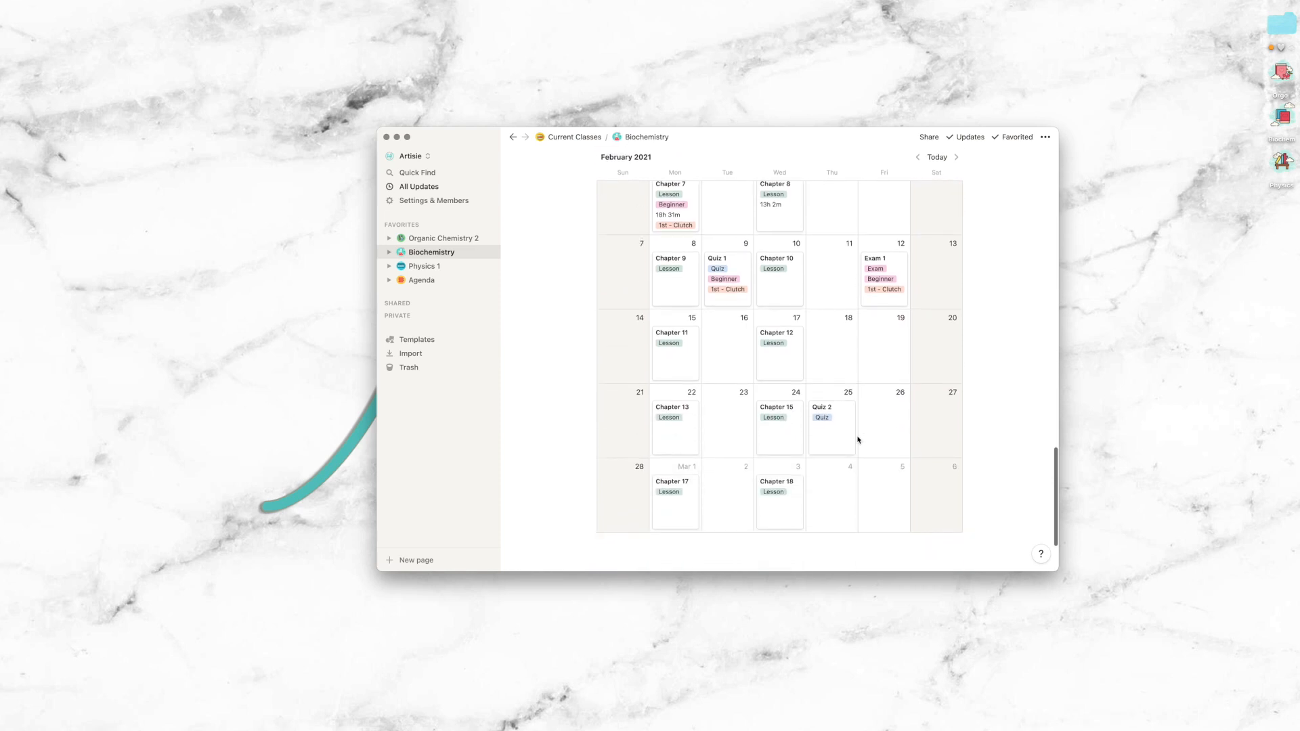
pyautogui.scroll(1, 888, 442)
pyautogui.scroll(15, 876, 354)
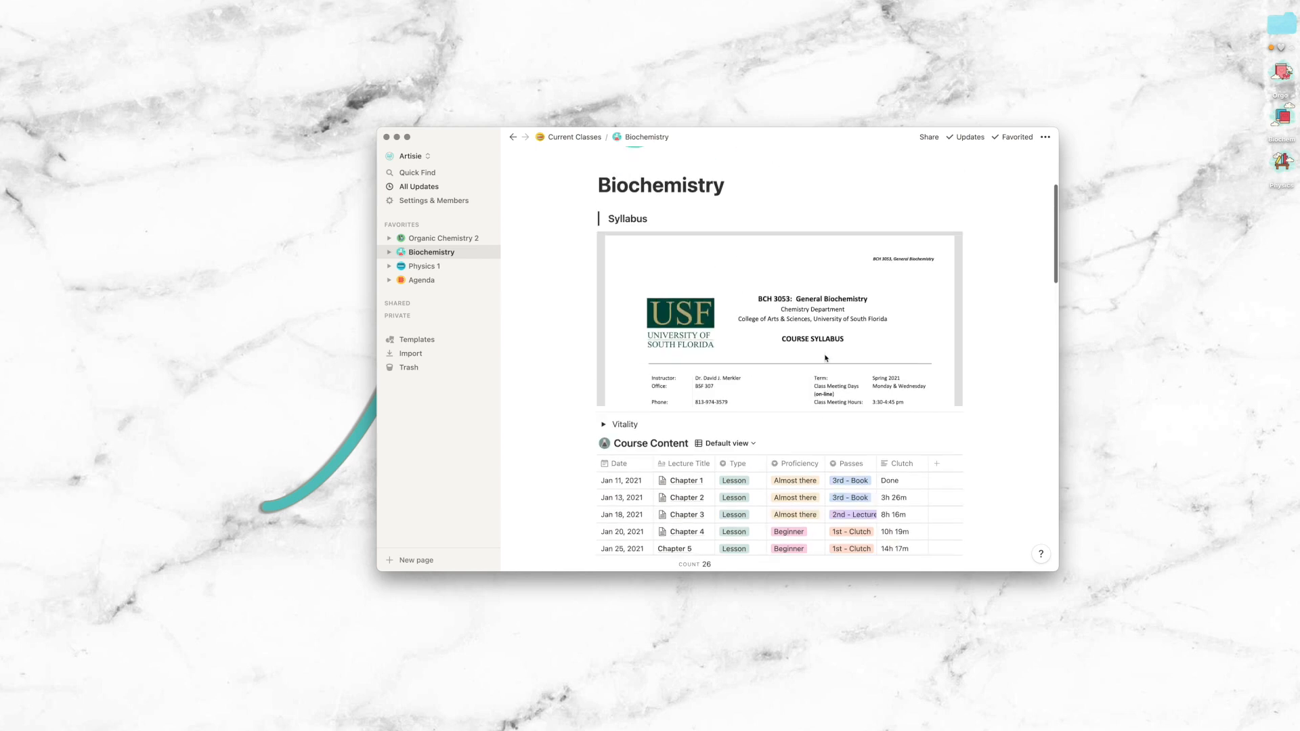
pyautogui.scroll(3, 516, 318)
# On the Organic Chemistry 2 class page, open the L1: Infrared Spectroscopy entry and read its key, learning objectives, notes and important links.
pyautogui.click(447, 240)
pyautogui.scroll(-6, 562, 407)
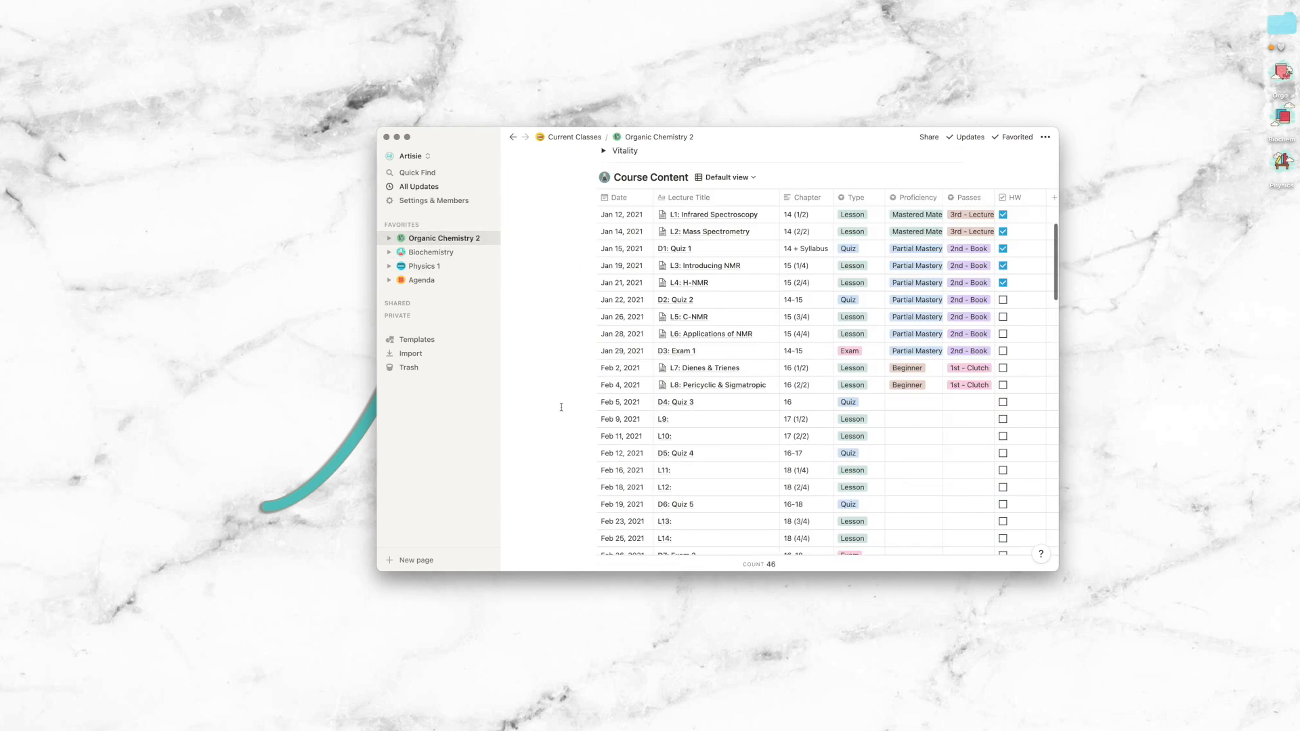
pyautogui.scroll(1, 704, 266)
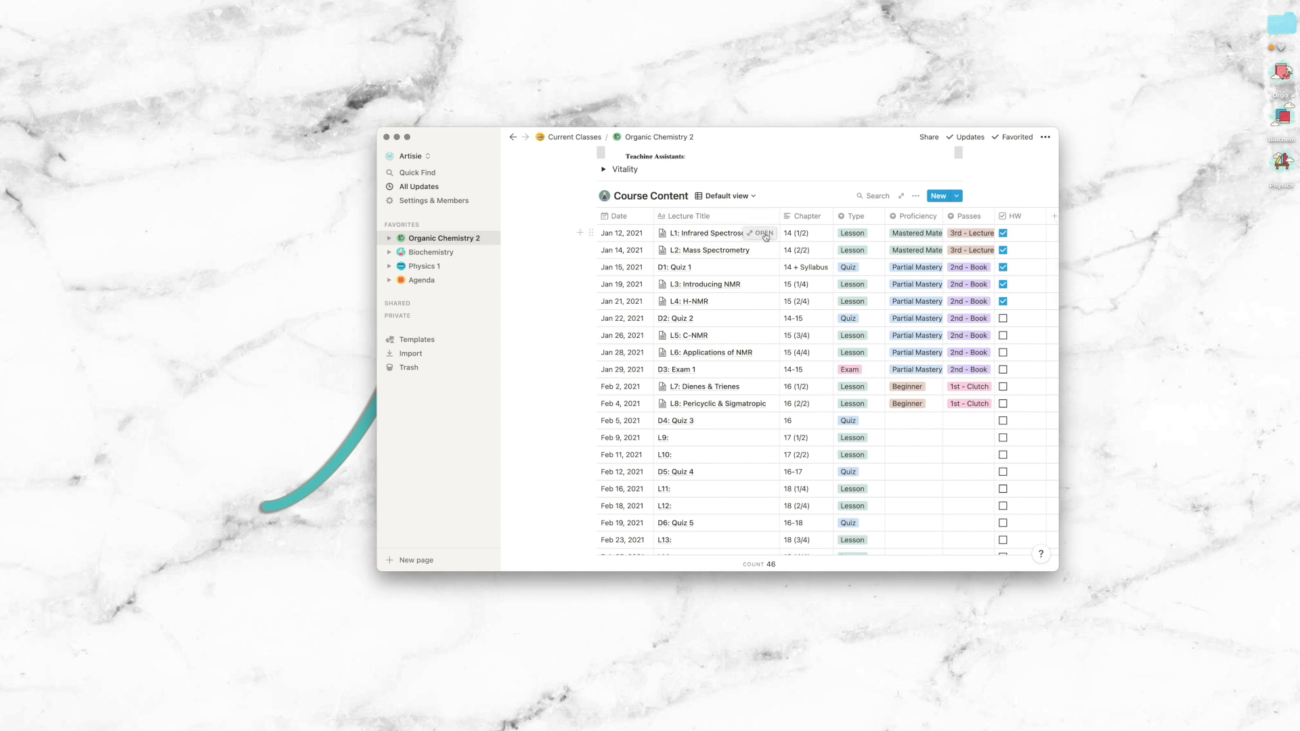
pyautogui.click(764, 233)
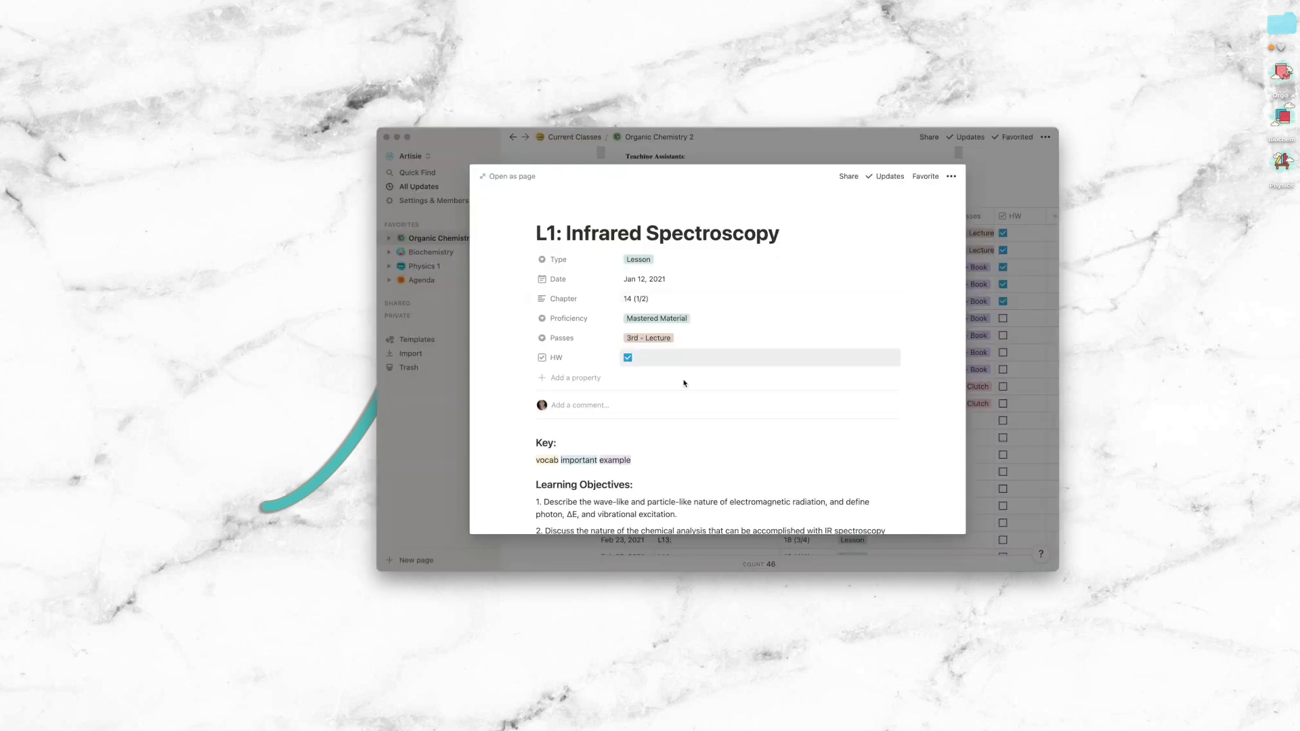
pyautogui.scroll(-2, 699, 382)
pyautogui.scroll(-4, 699, 382)
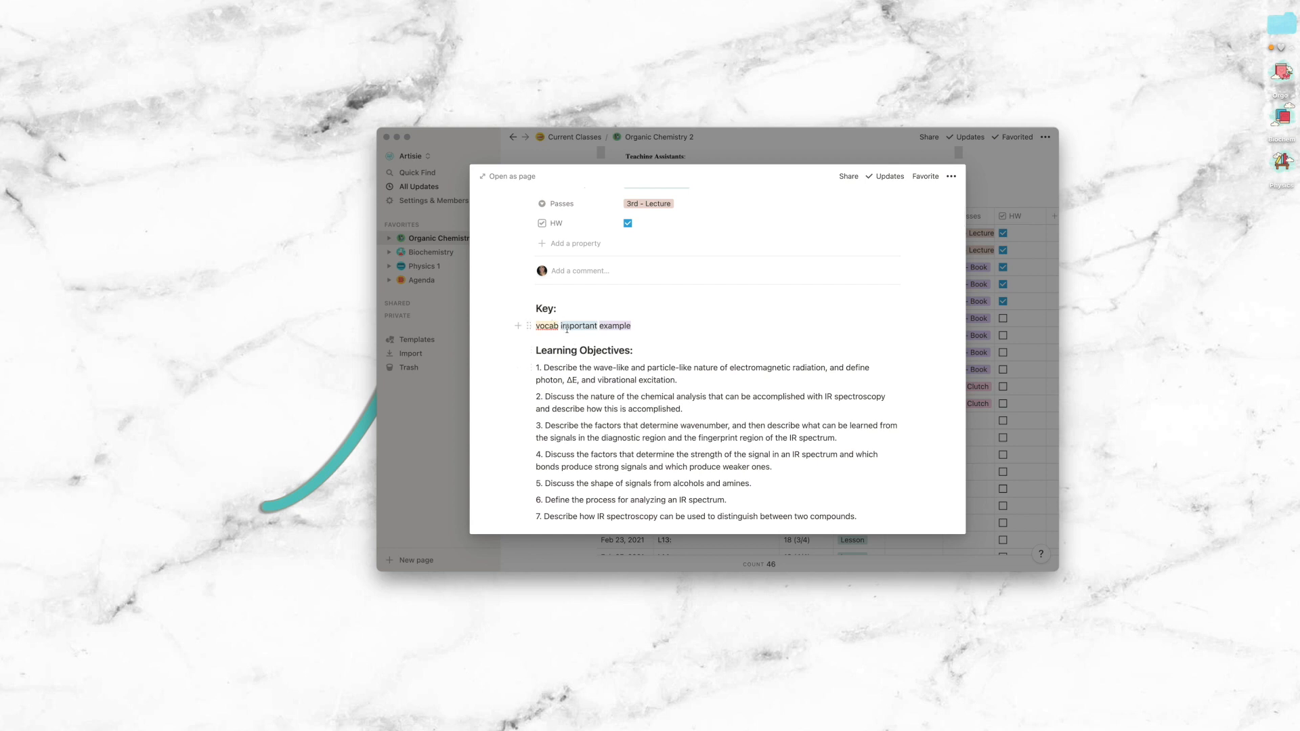
pyautogui.scroll(-3, 667, 411)
pyautogui.scroll(-8, 606, 349)
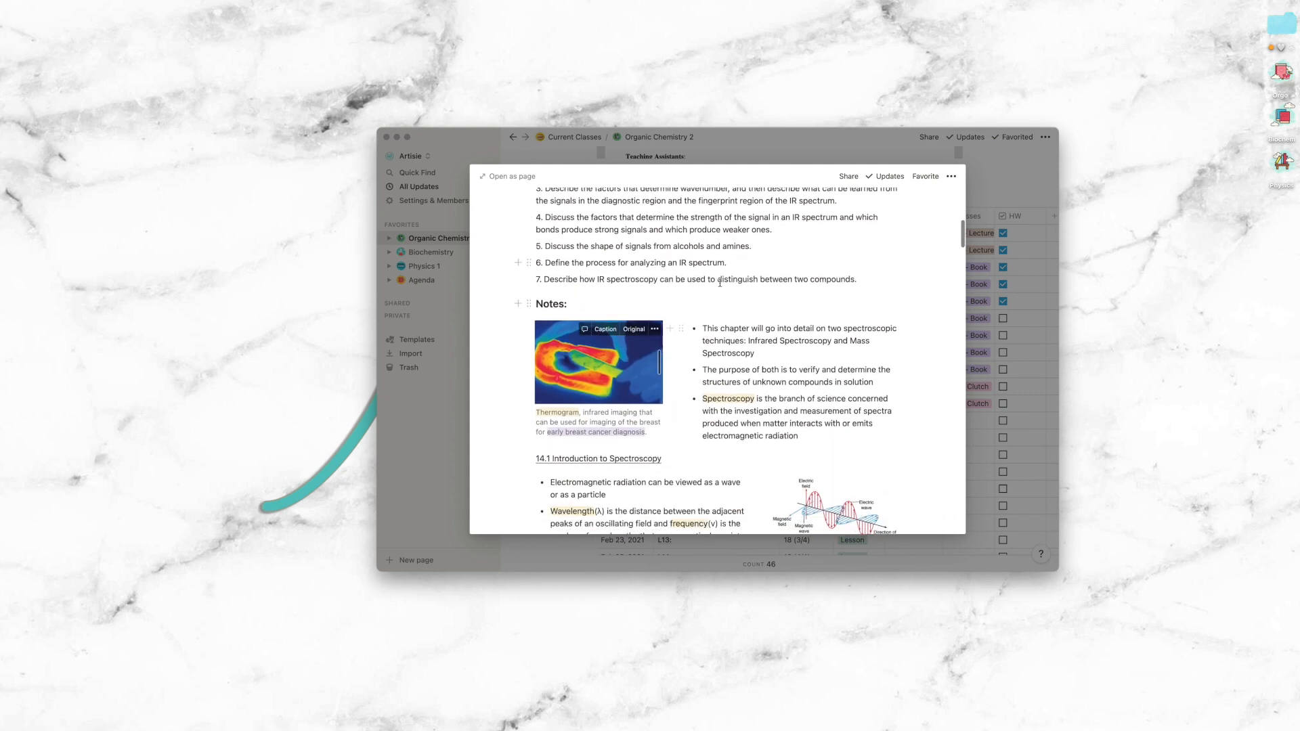
pyautogui.scroll(-9, 675, 395)
pyautogui.scroll(-20, 675, 395)
pyautogui.scroll(-20, 675, 396)
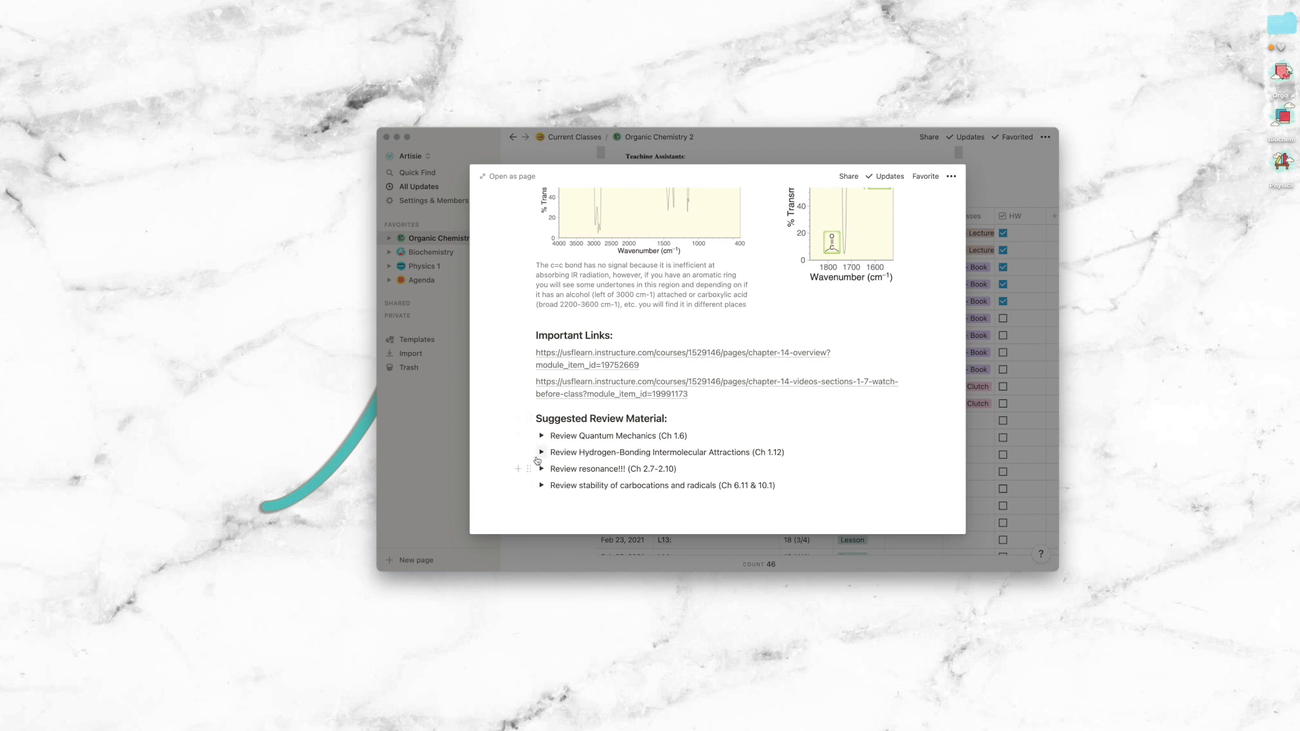
# Peek into the Quantum Mechanics and Hydrogen-Bonding toggles under Suggested Review Material, collapse them, and close the lecture entry.
pyautogui.click(542, 436)
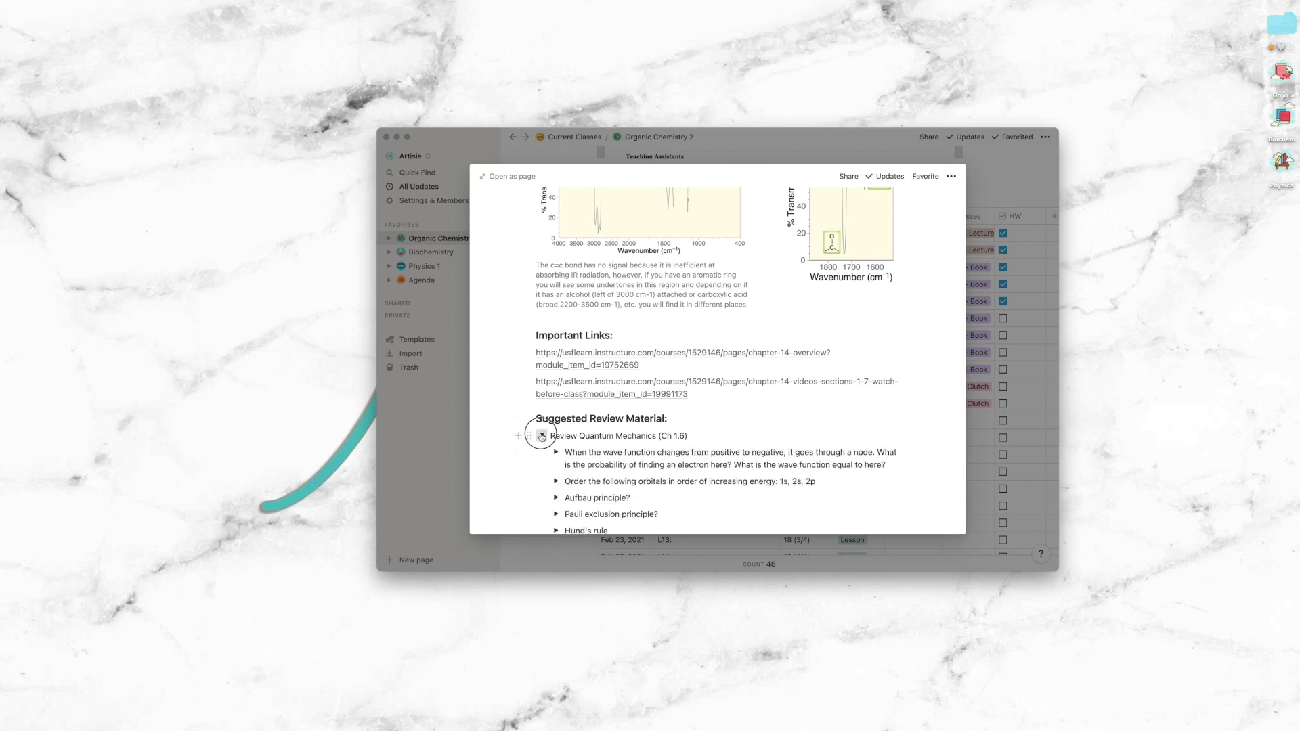
pyautogui.click(542, 436)
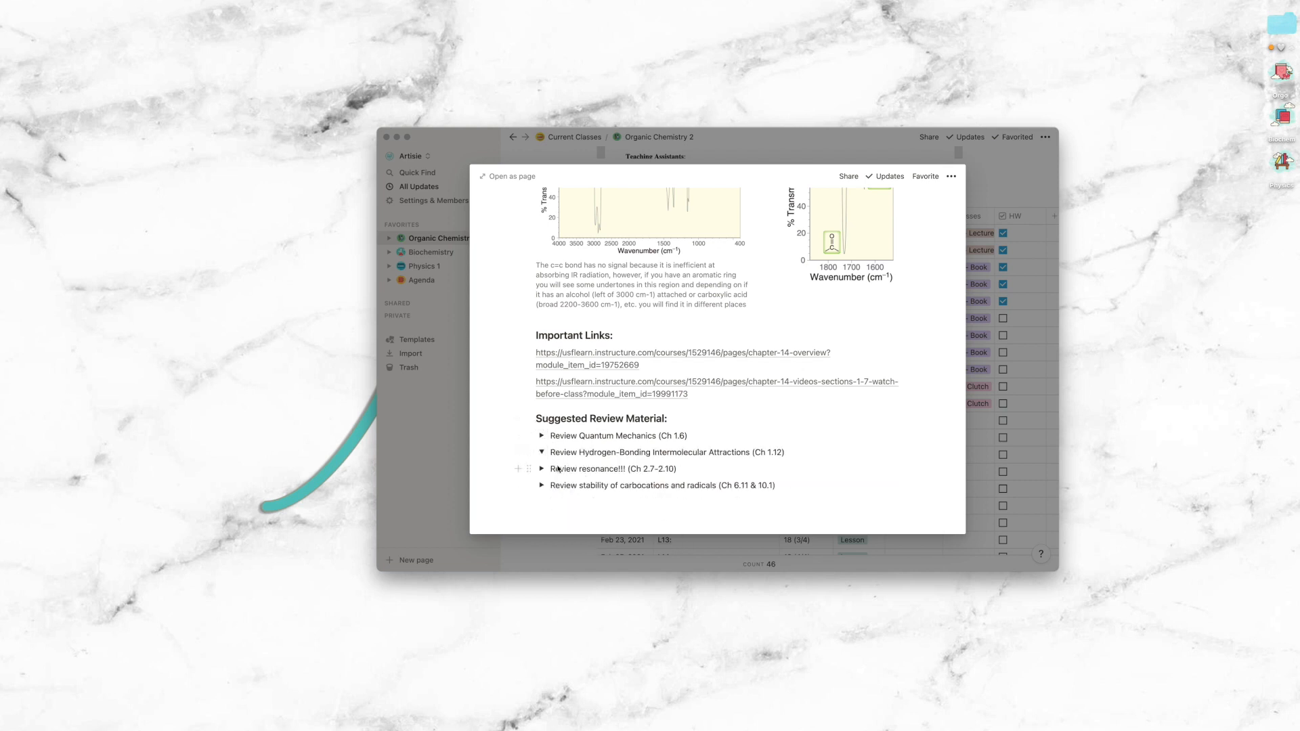
pyautogui.click(542, 453)
pyautogui.click(542, 452)
pyautogui.click(439, 443)
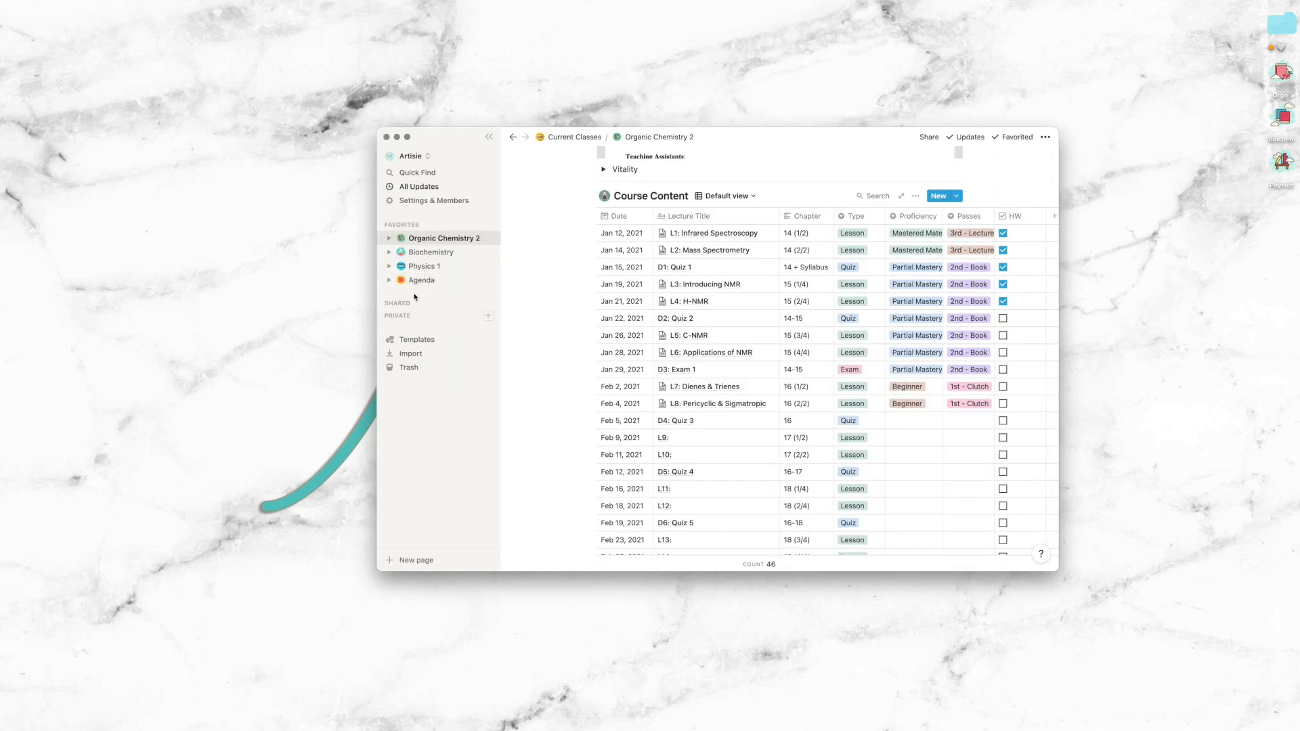
# Reveal the private pages, open Organic Chemistry 1 from the Archive, and look through its Course Content table.
pyautogui.click(406, 316)
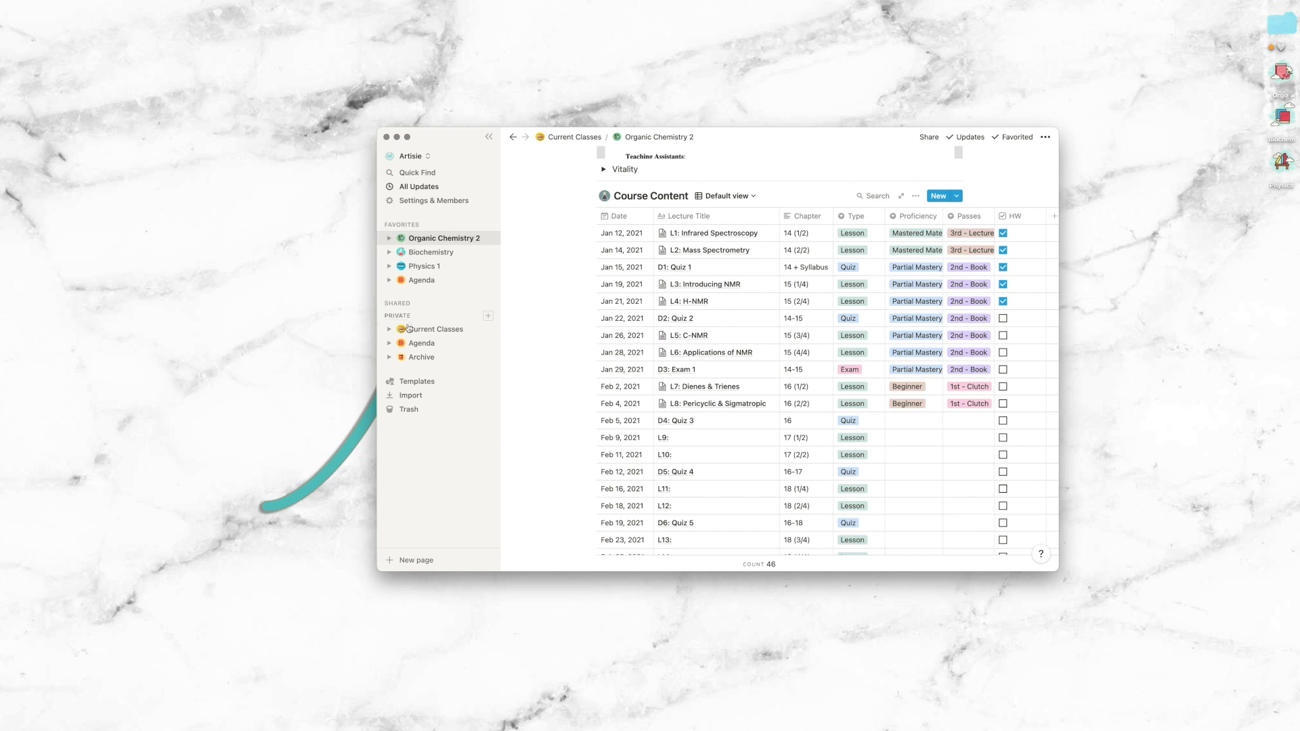
pyautogui.click(390, 358)
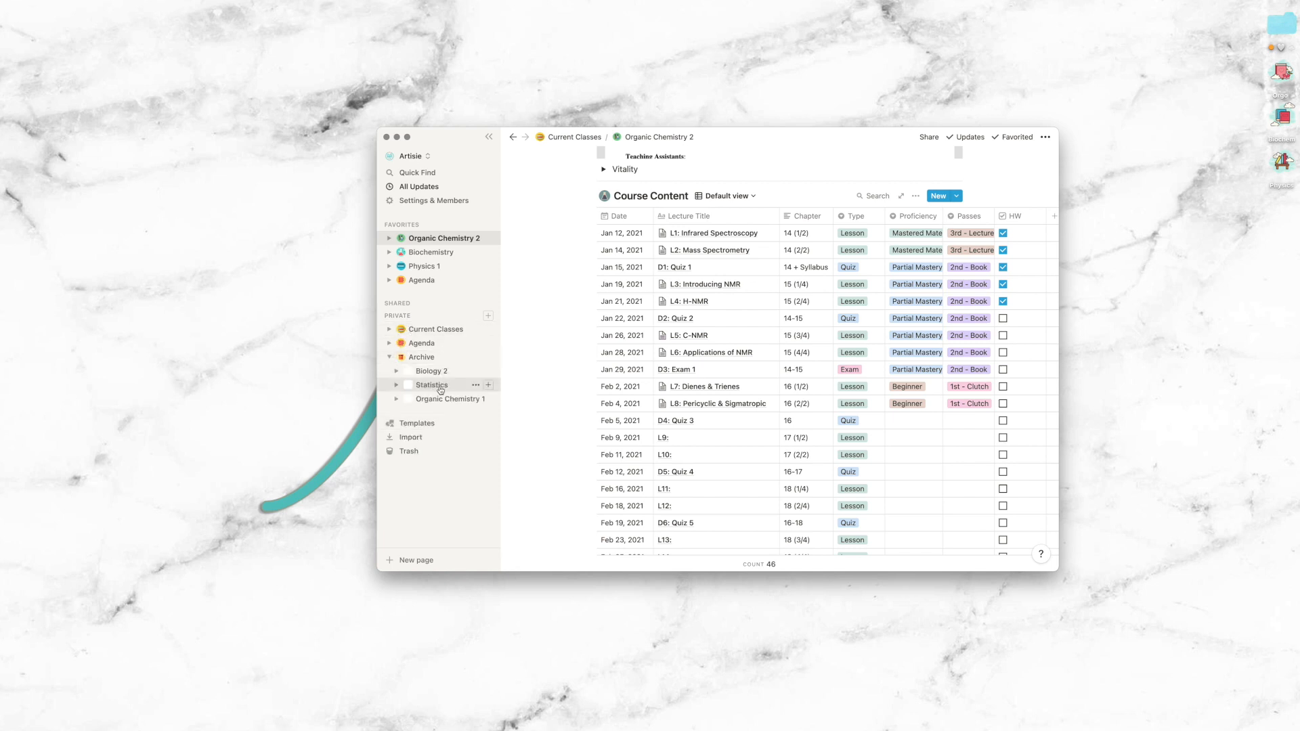
pyautogui.click(450, 399)
pyautogui.click(390, 358)
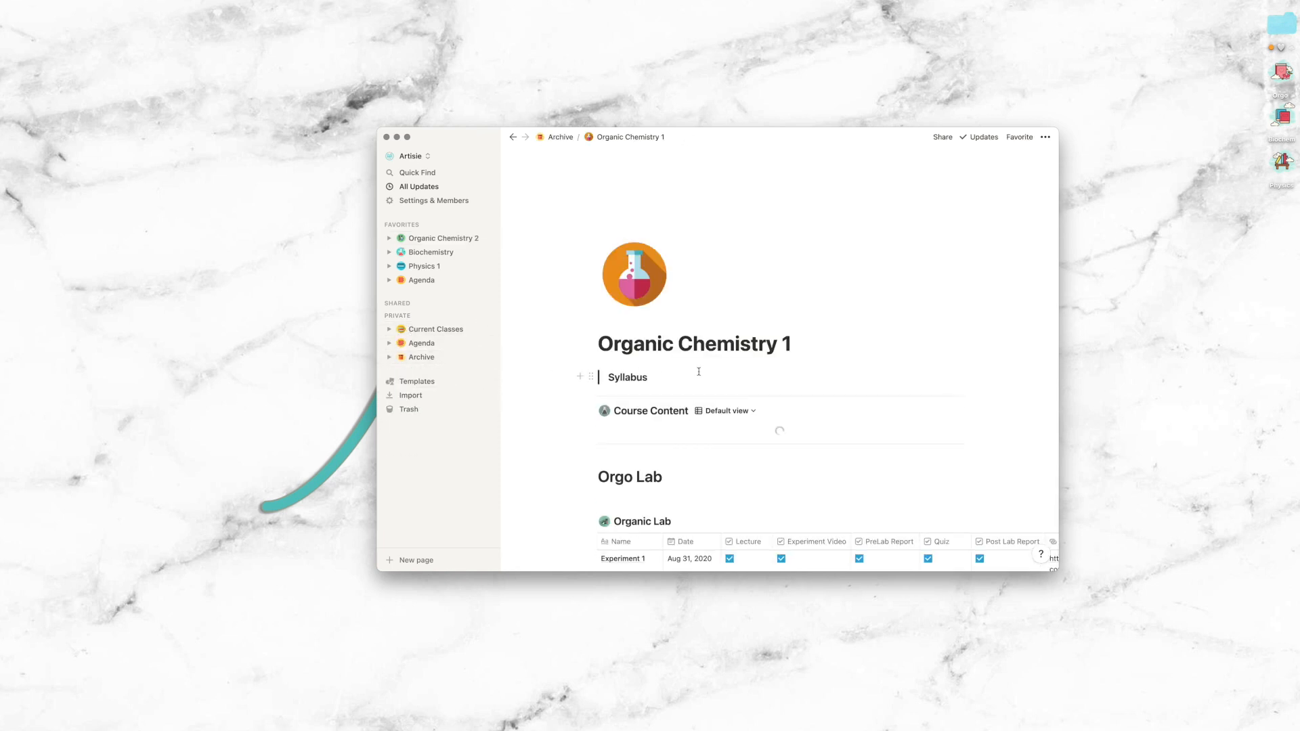
pyautogui.scroll(-10, 677, 406)
pyautogui.scroll(-1, 725, 430)
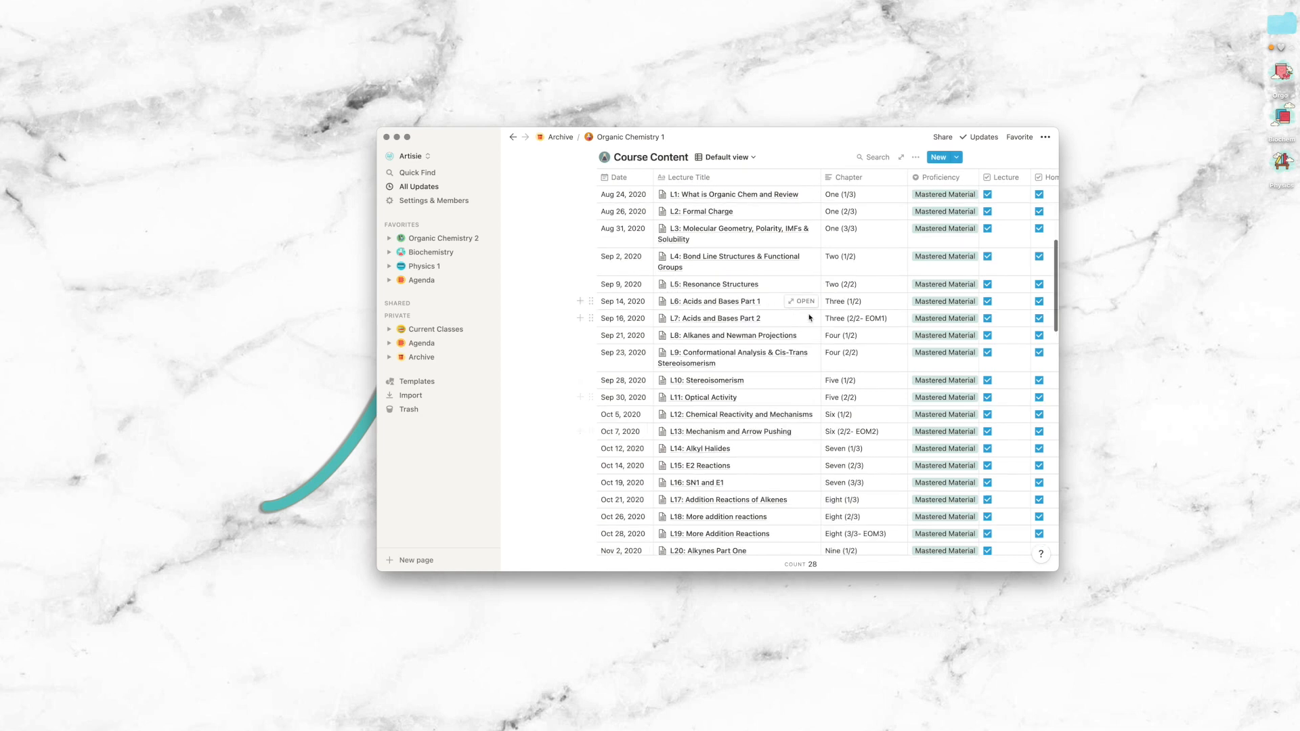
# Open the L7: Acids and Bases Part 2 entry, look through its toggle questions including the counter ions answer, and close it.
pyautogui.click(802, 319)
pyautogui.scroll(-5, 639, 378)
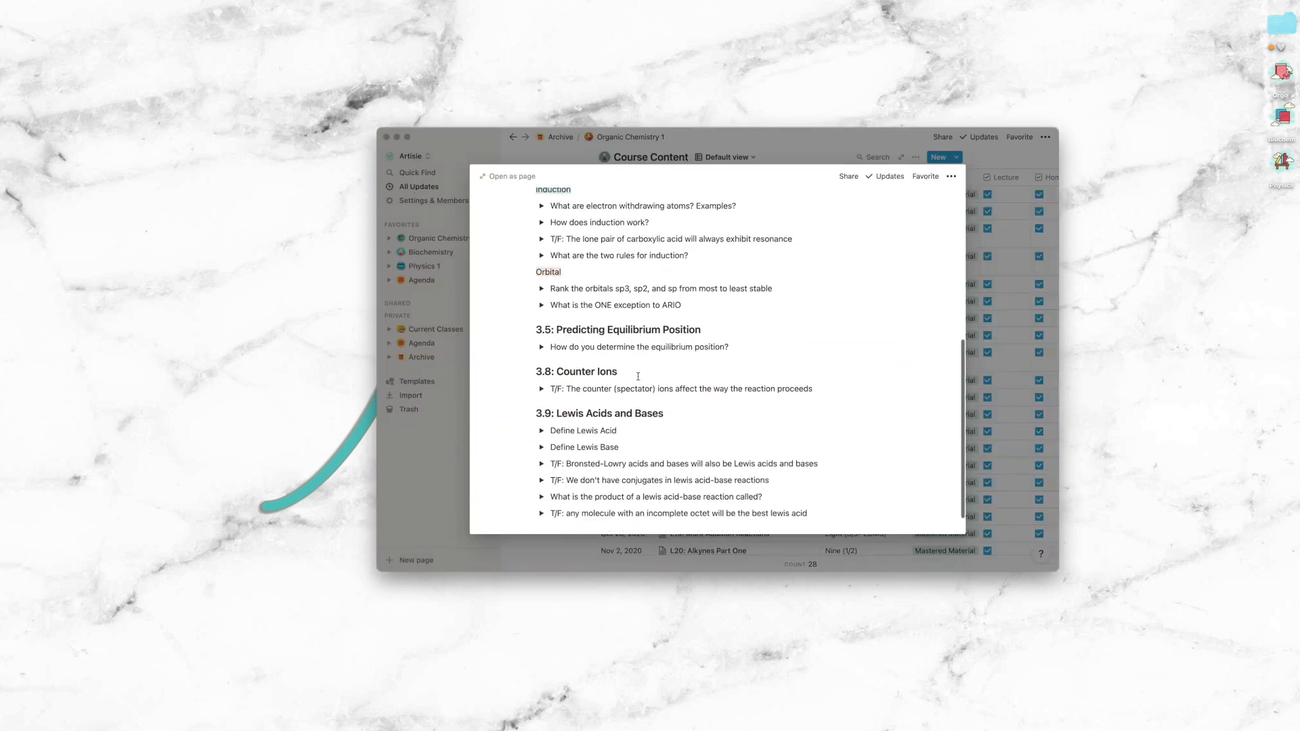
pyautogui.click(542, 386)
pyautogui.click(542, 385)
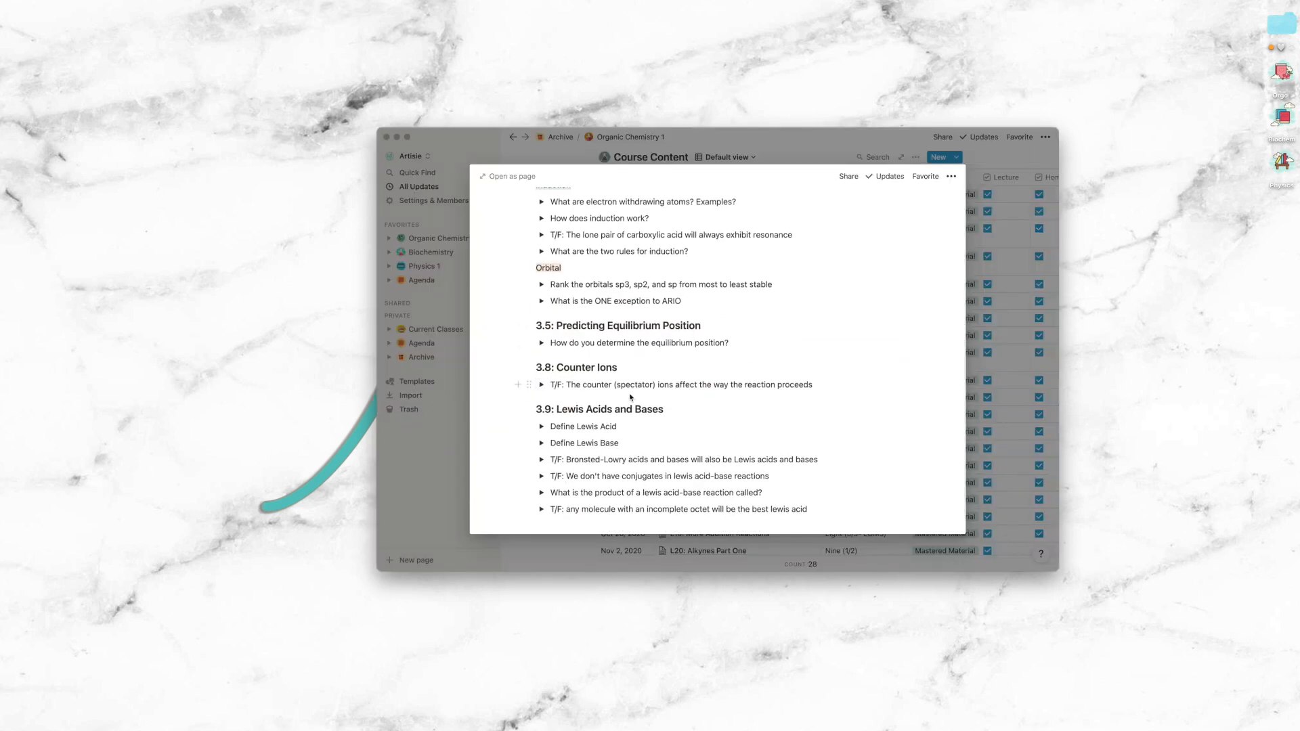
pyautogui.scroll(6, 492, 391)
pyautogui.click(456, 491)
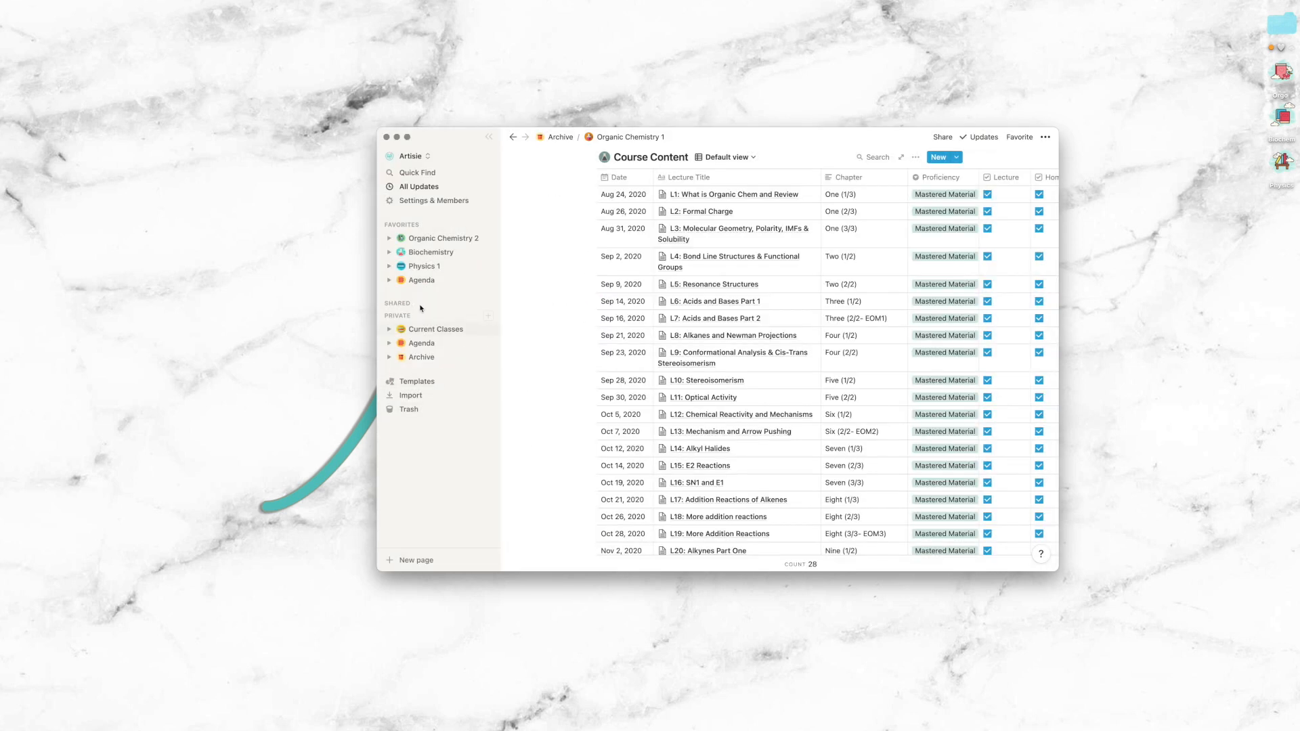
# Collapse the private pages and return to the Course Content table on the Organic Chemistry 2 class page.
pyautogui.click(399, 317)
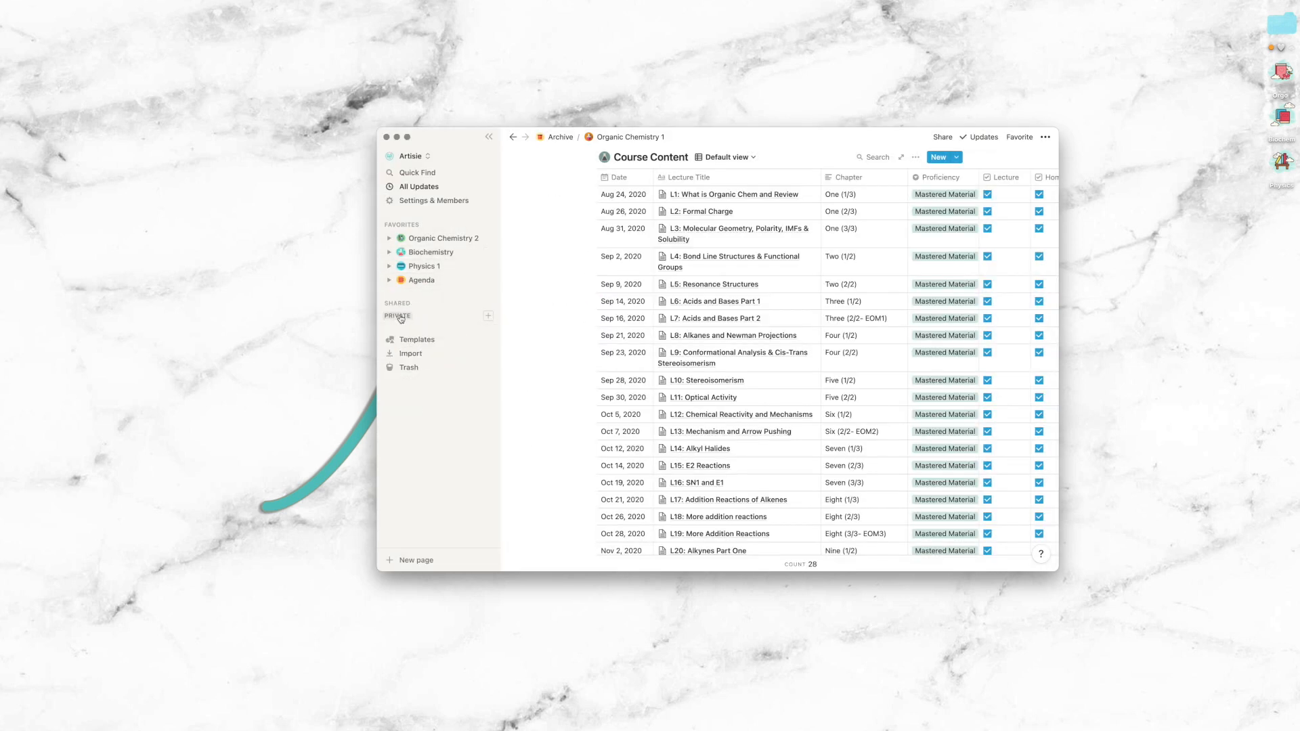
pyautogui.click(433, 239)
pyautogui.scroll(-10, 689, 385)
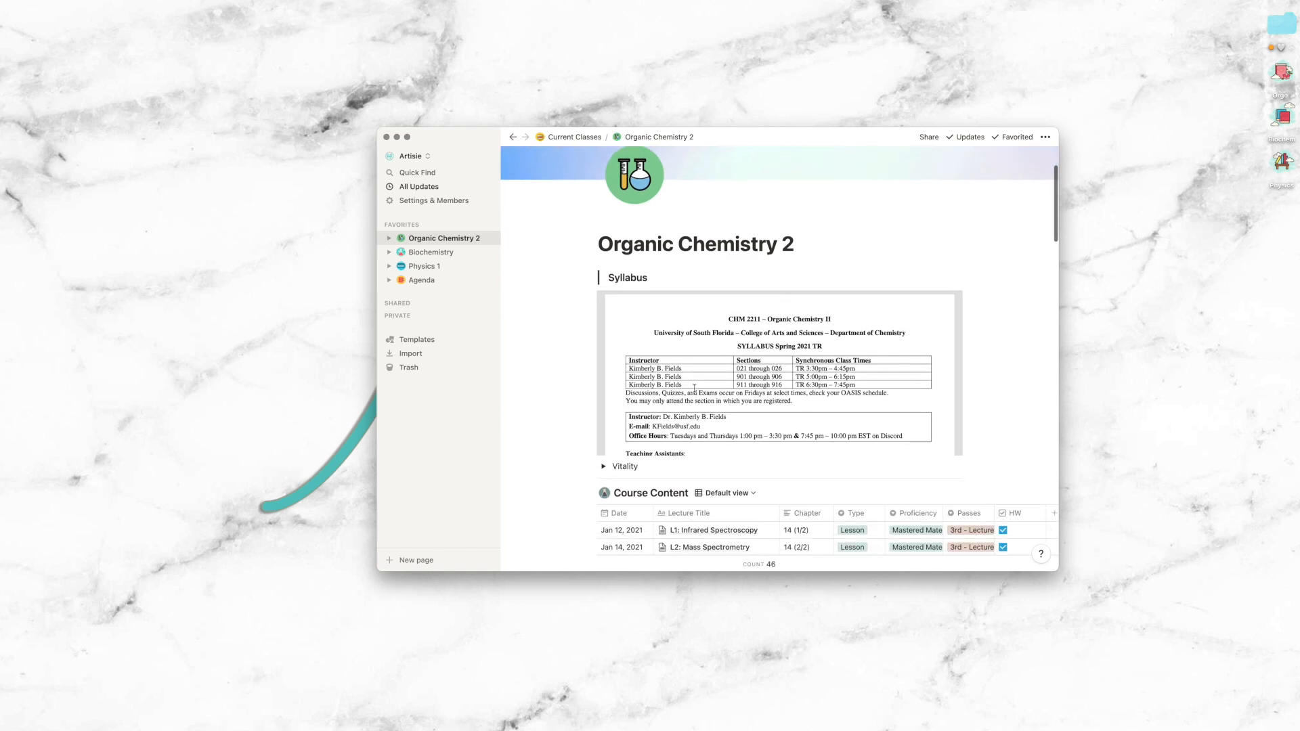
pyautogui.scroll(-3, 591, 390)
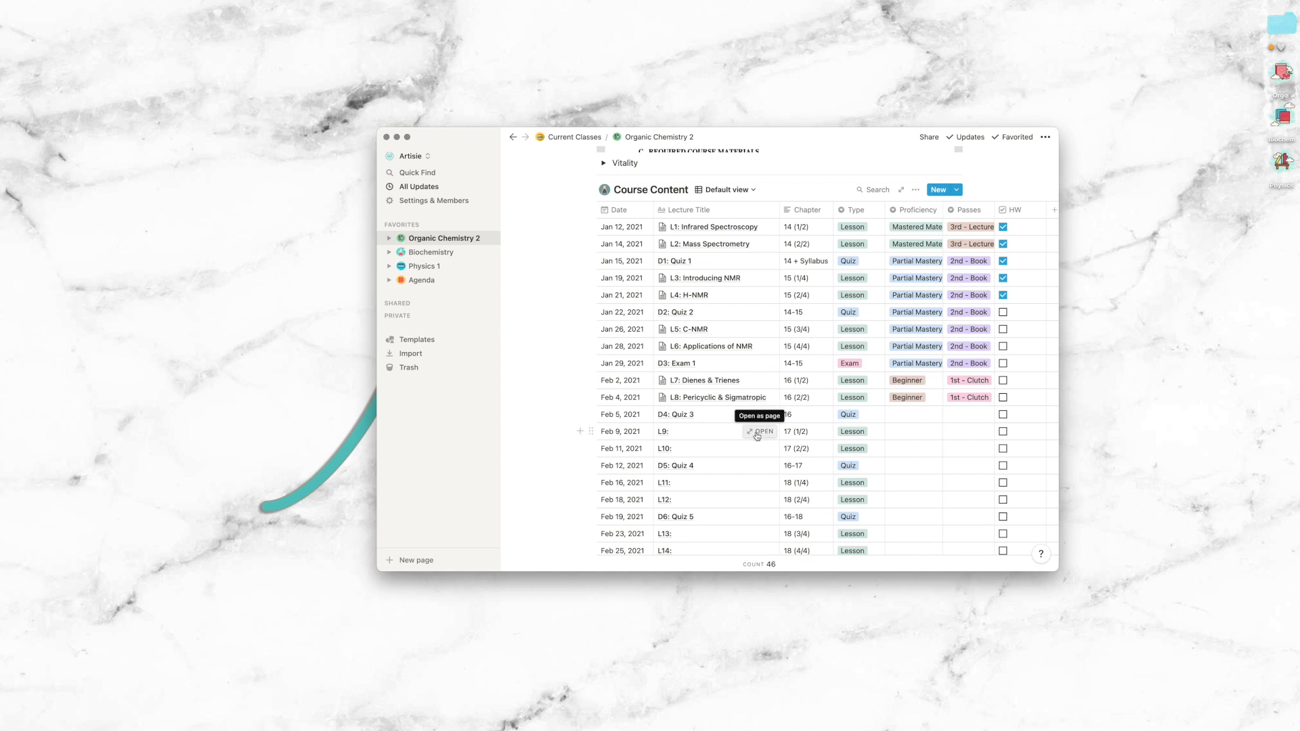
# Open the L9 lecture entry dated Feb 9, 2021, apply the Notes template to it, and look over the inserted sections.
pyautogui.click(760, 432)
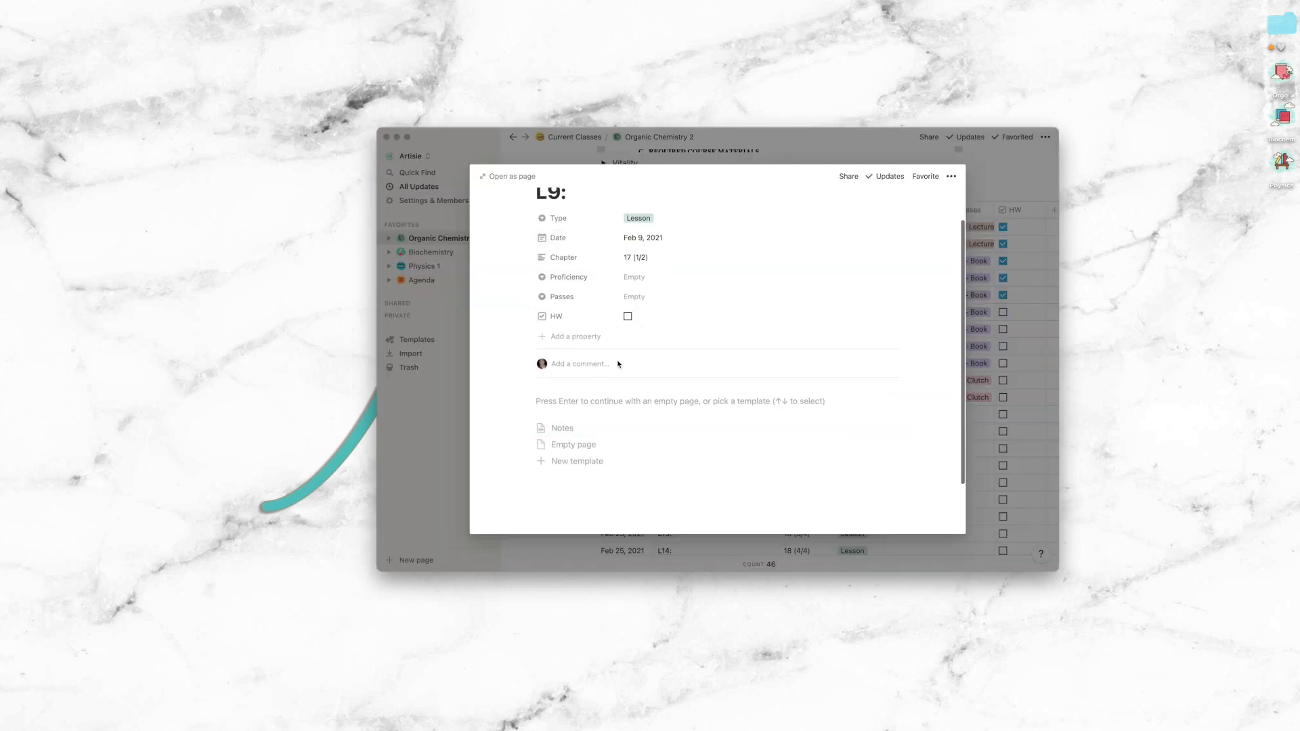
pyautogui.scroll(-2, 590, 406)
pyautogui.click(564, 422)
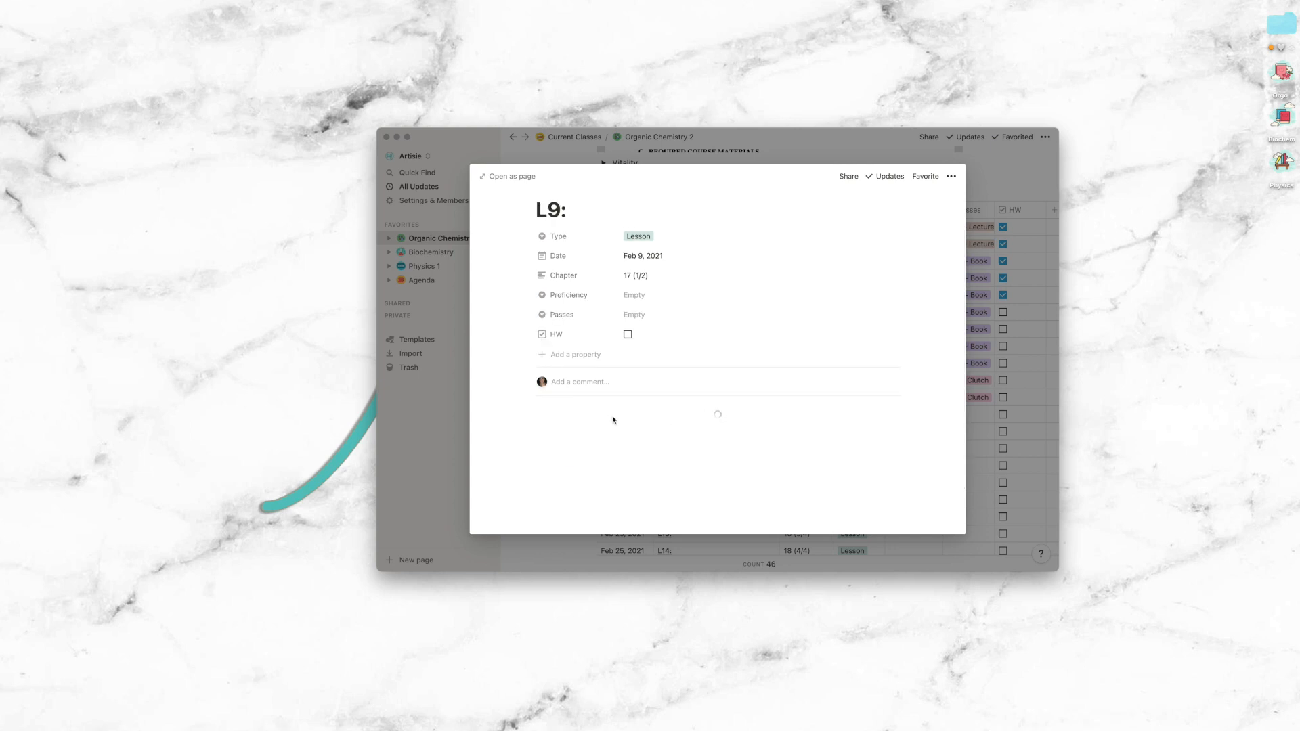
pyautogui.scroll(-4, 650, 427)
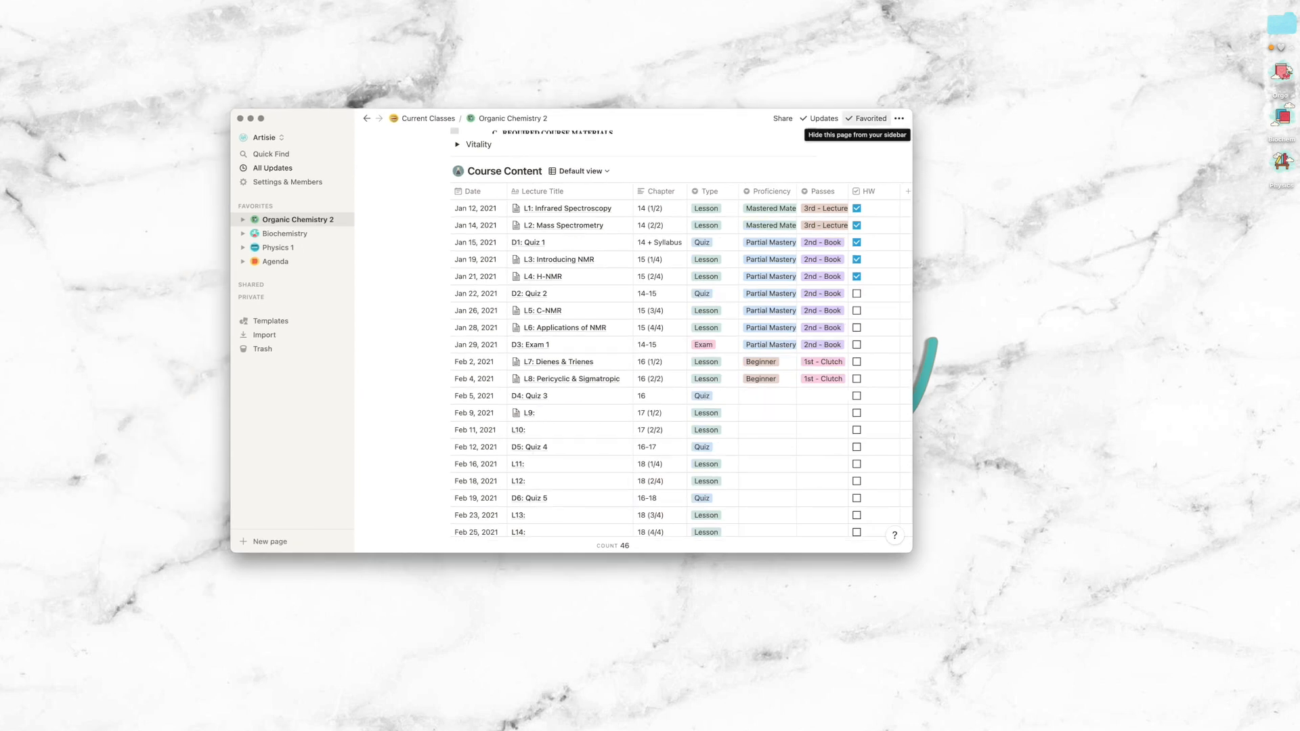
# Switch briefly to the Biochem Book and dismiss it, view the Orgo desktop PDF with its page thumbnails, and close that PDF.
pyautogui.click(1287, 76)
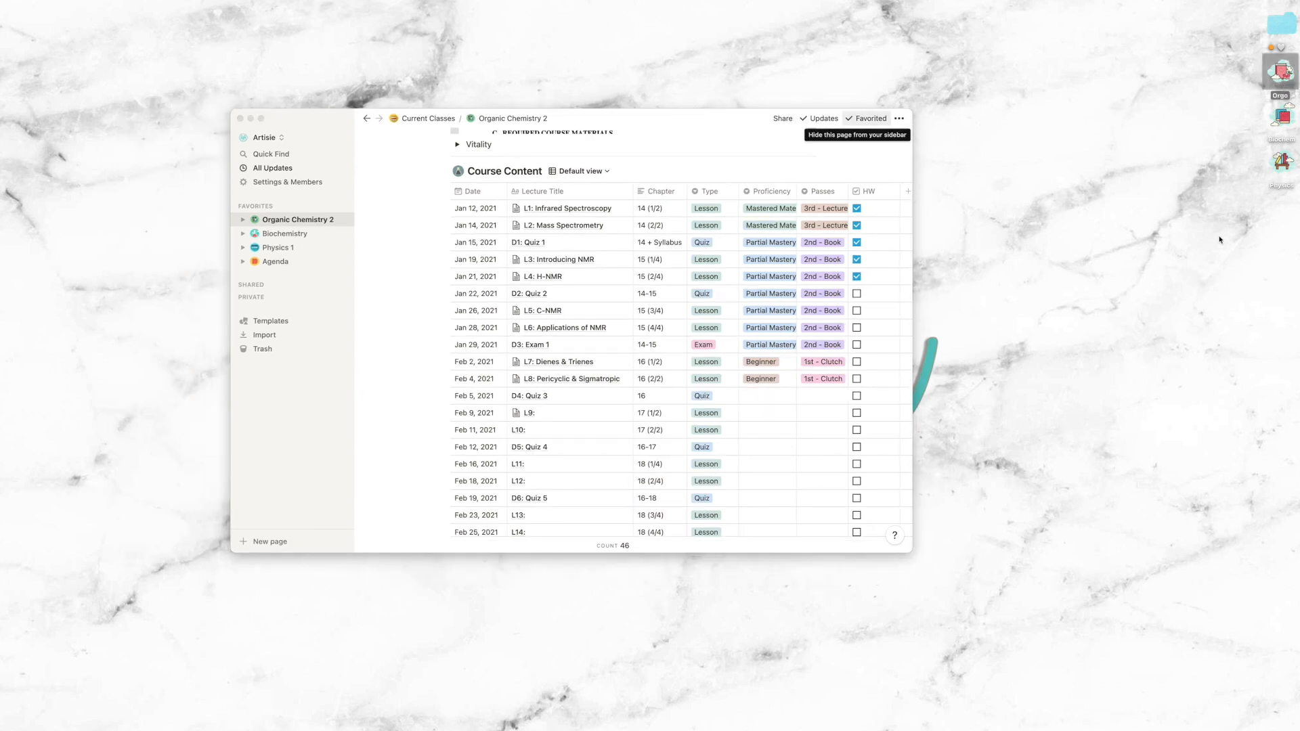
pyautogui.moveTo(5, 405)
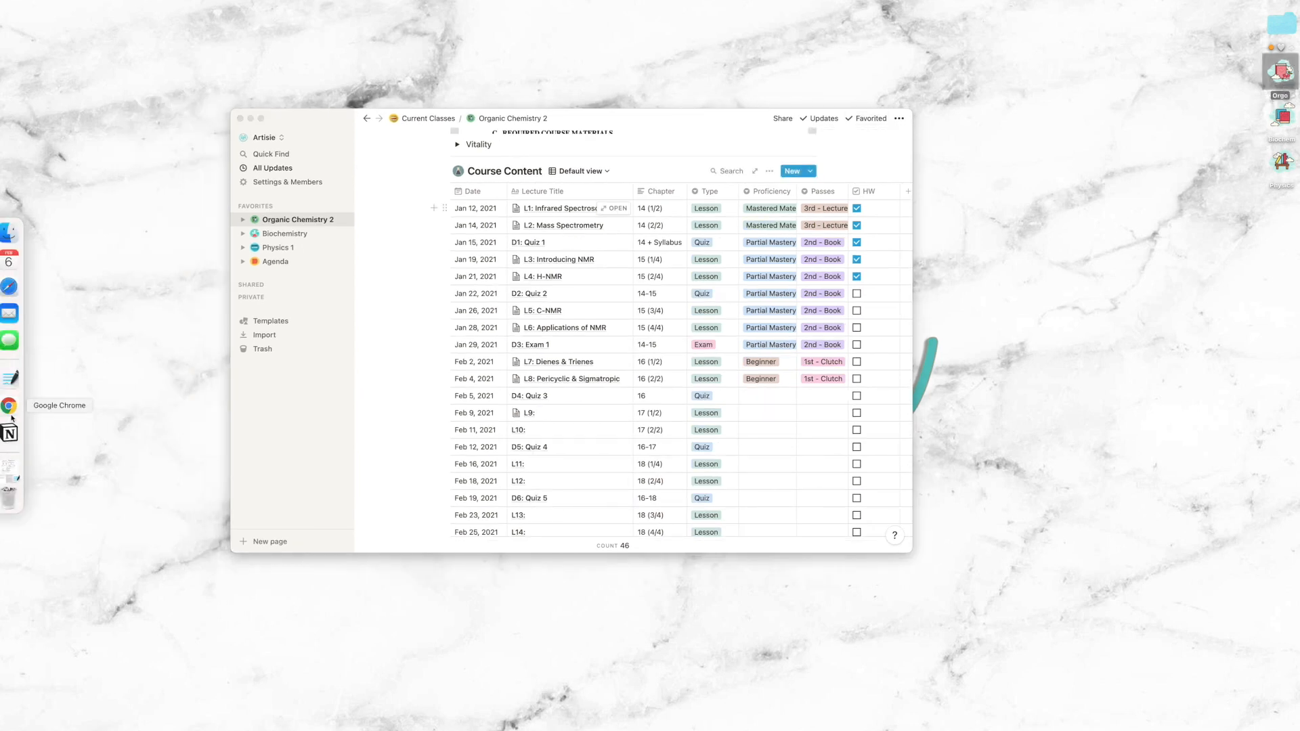
pyautogui.click(7, 379)
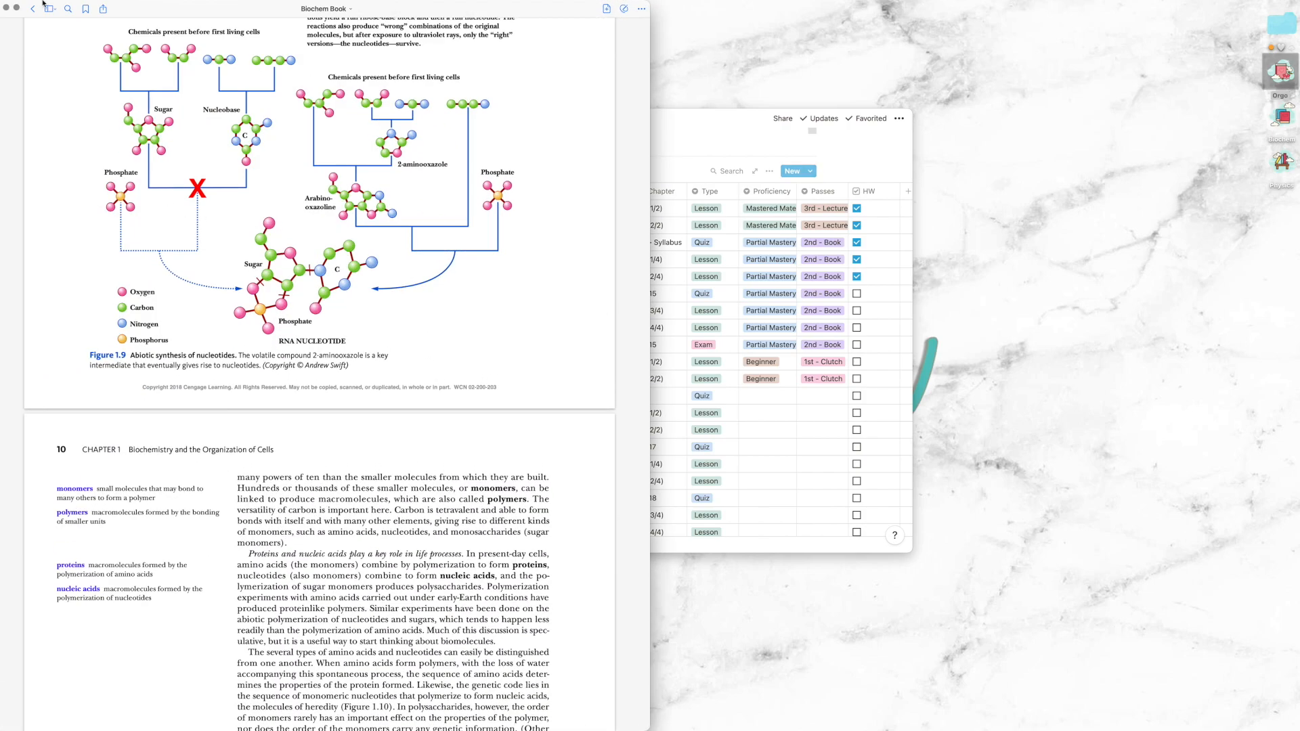
pyautogui.click(7, 10)
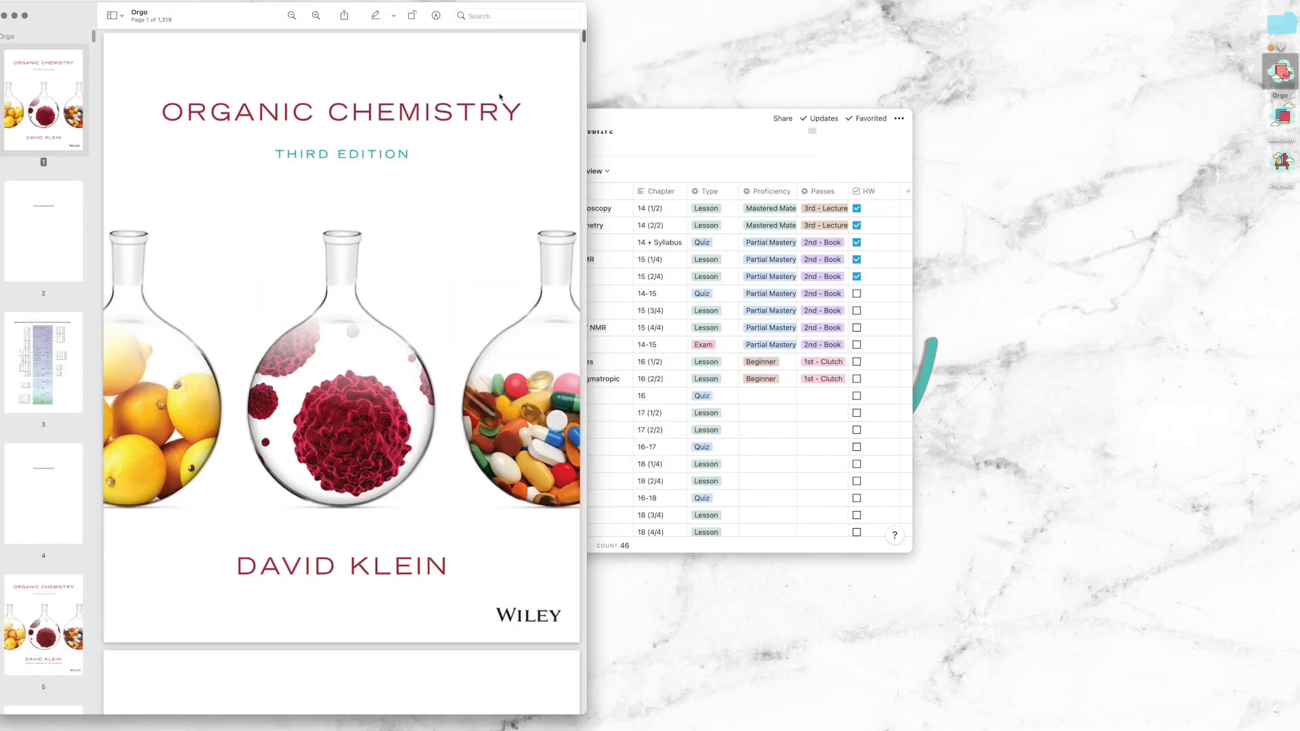
pyautogui.scroll(-2, 84, 111)
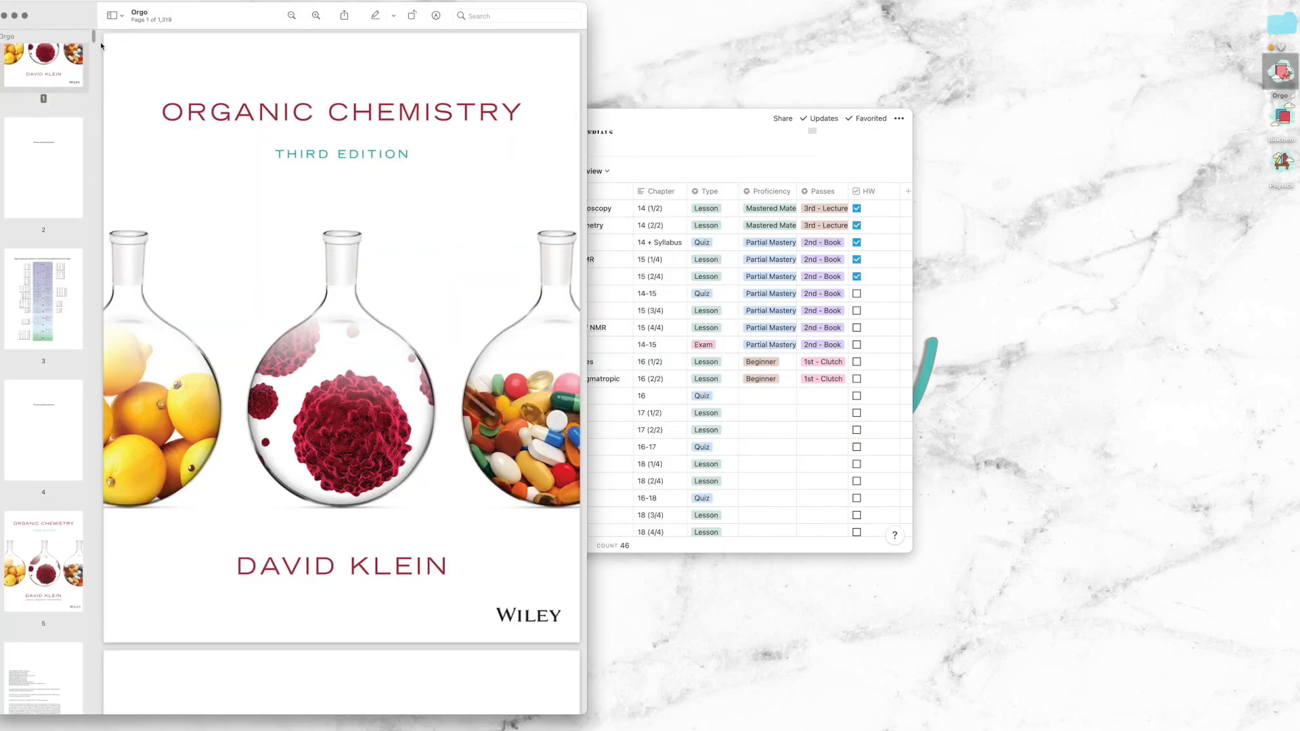
pyautogui.click(5, 17)
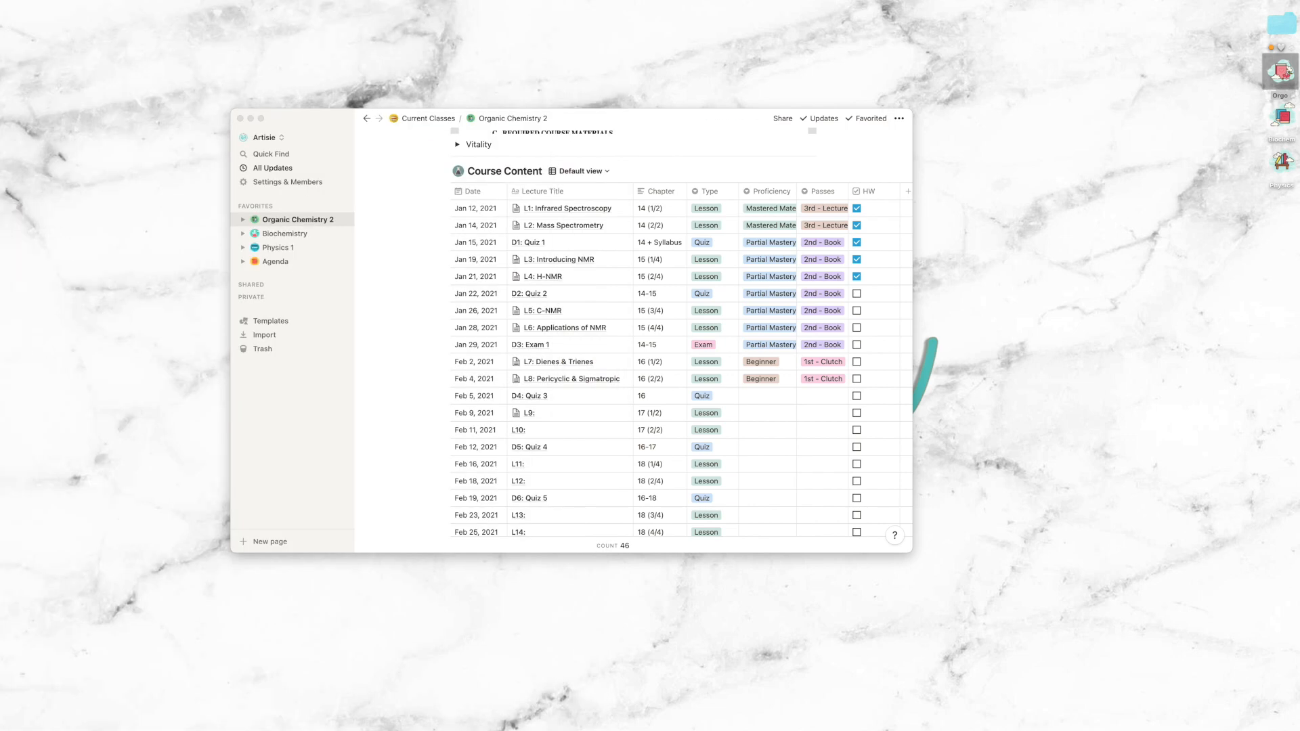
# Switch to the document library holding the Biochem Book and open the Organic Chemistry-John Wiley & Sons (2017) textbook from the 1 Organic Chemistry 2 folder.
pyautogui.click(9, 365)
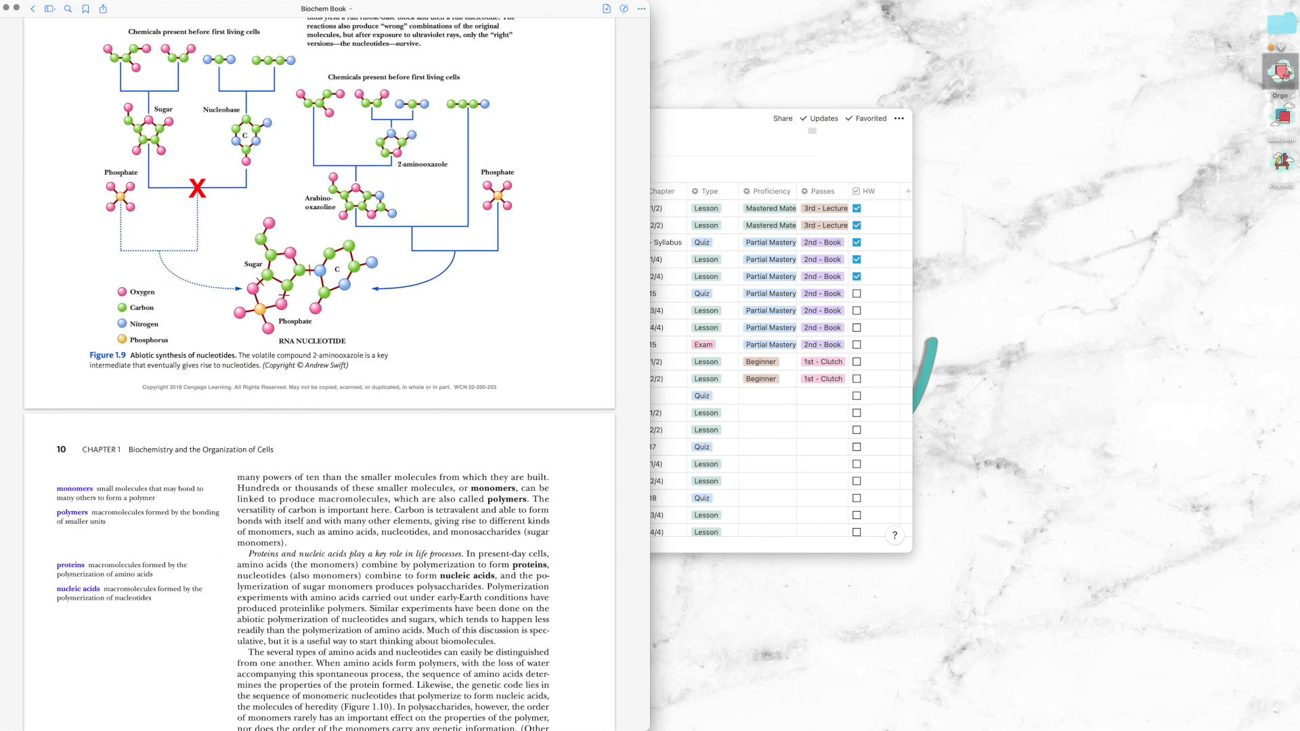
pyautogui.click(34, 10)
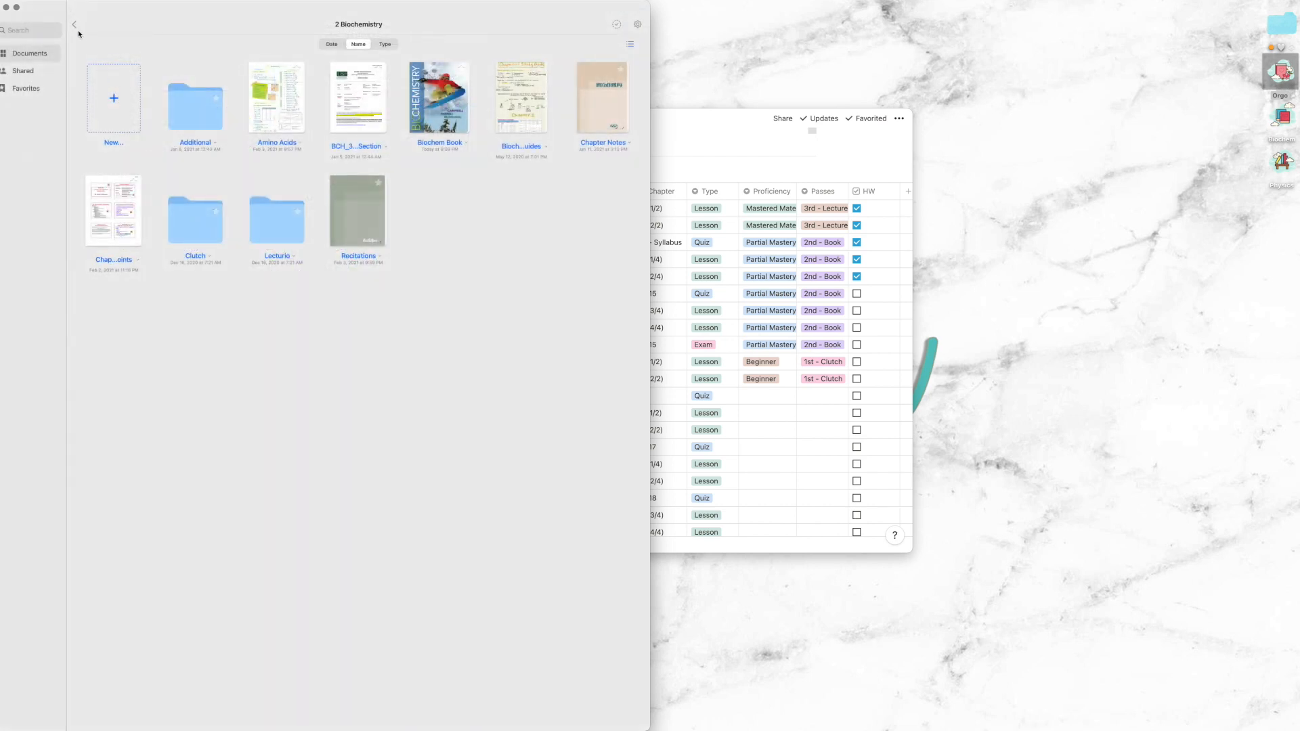
pyautogui.click(75, 26)
pyautogui.click(183, 119)
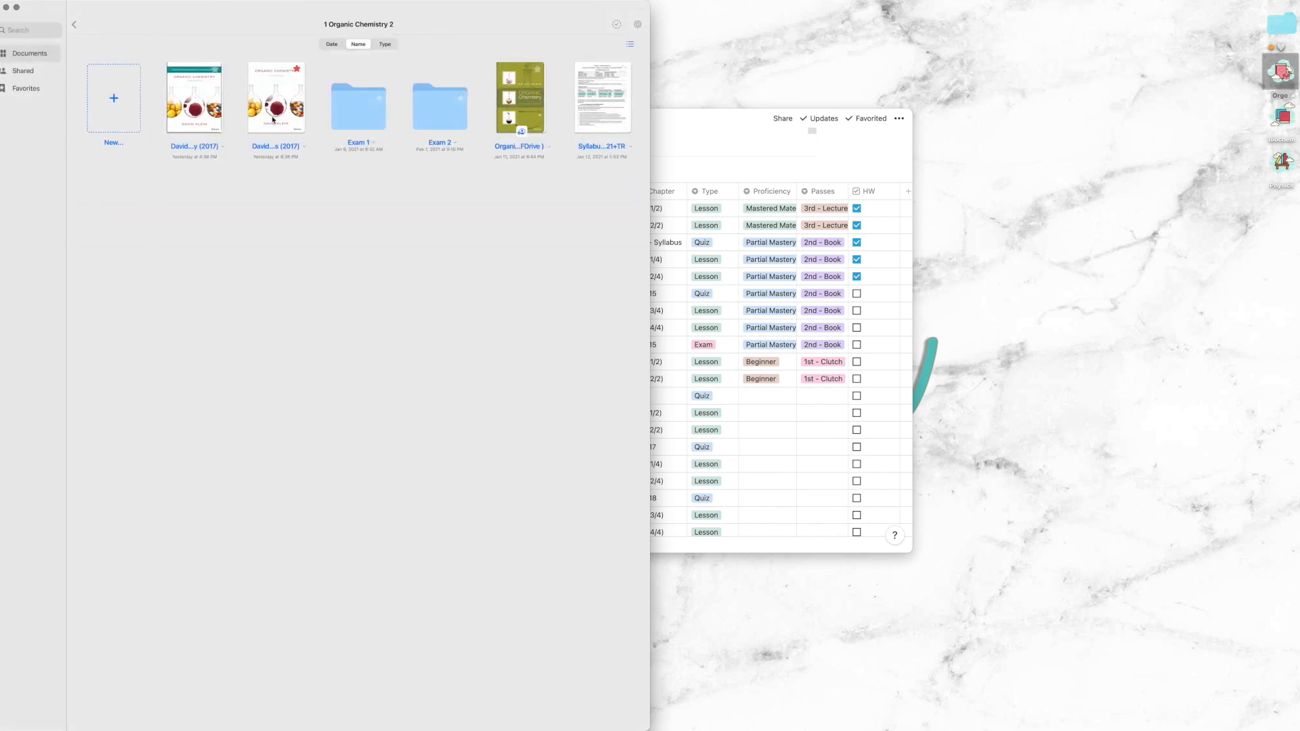
pyautogui.click(291, 95)
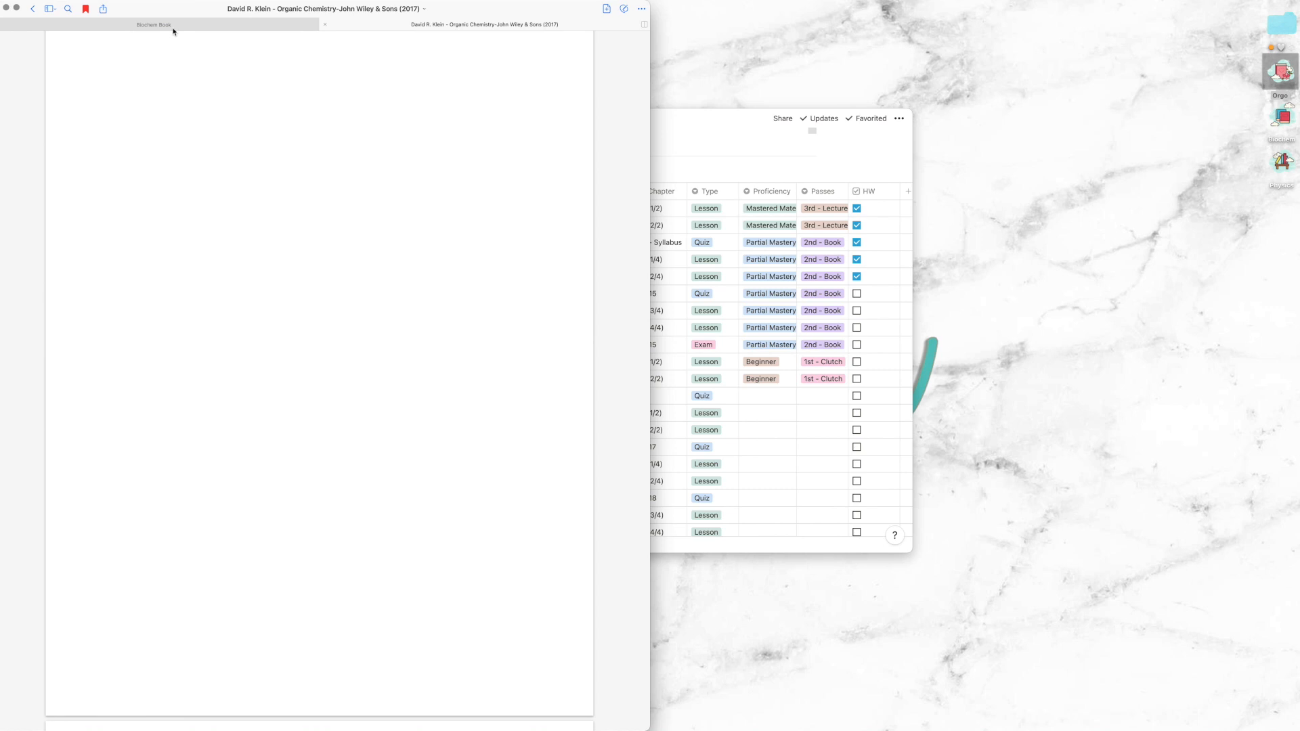
# Show the textbook's sidebar and set it to the chapter outline.
pyautogui.click(47, 10)
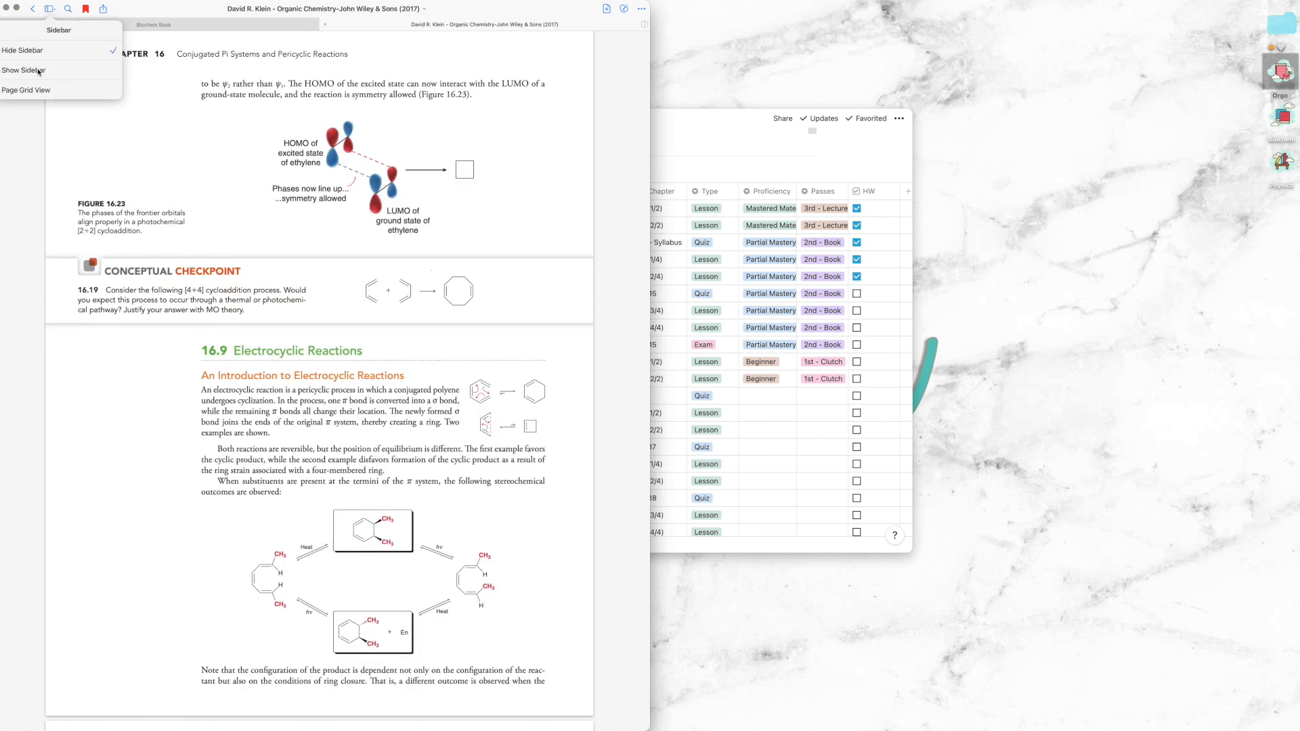
pyautogui.click(53, 70)
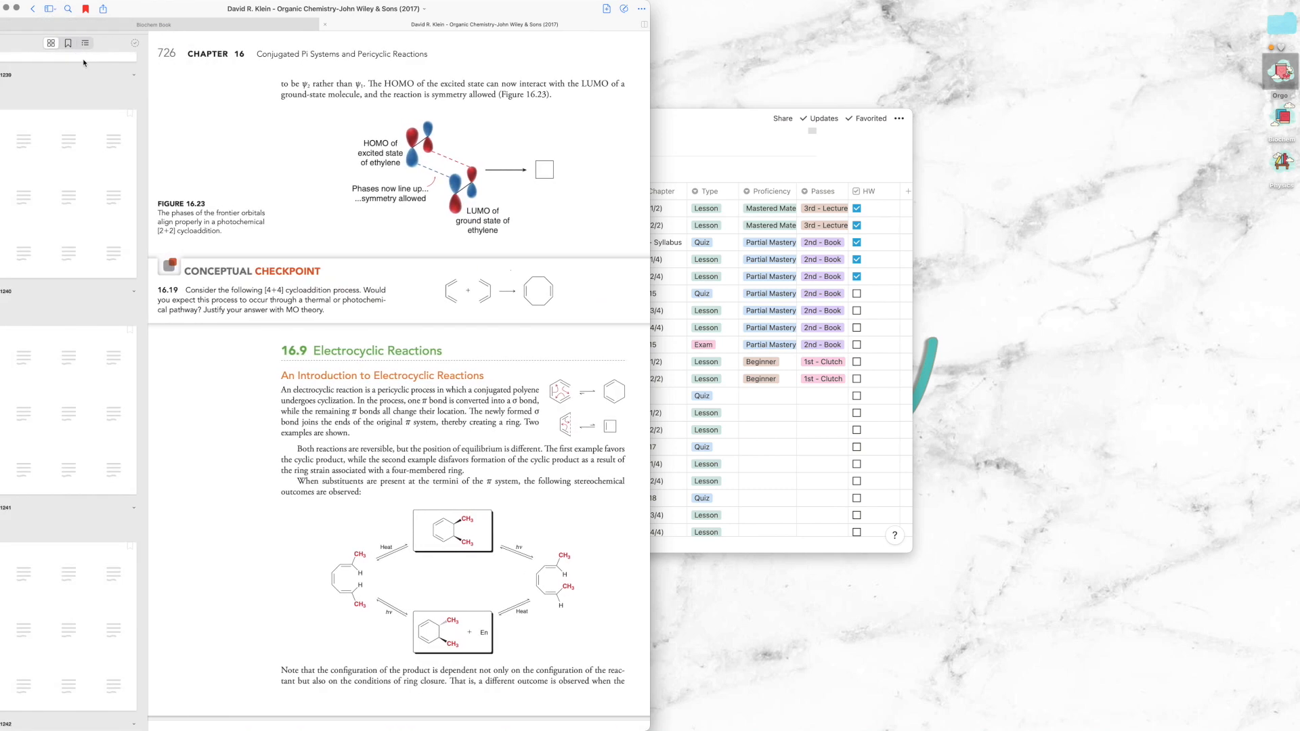
pyautogui.click(85, 43)
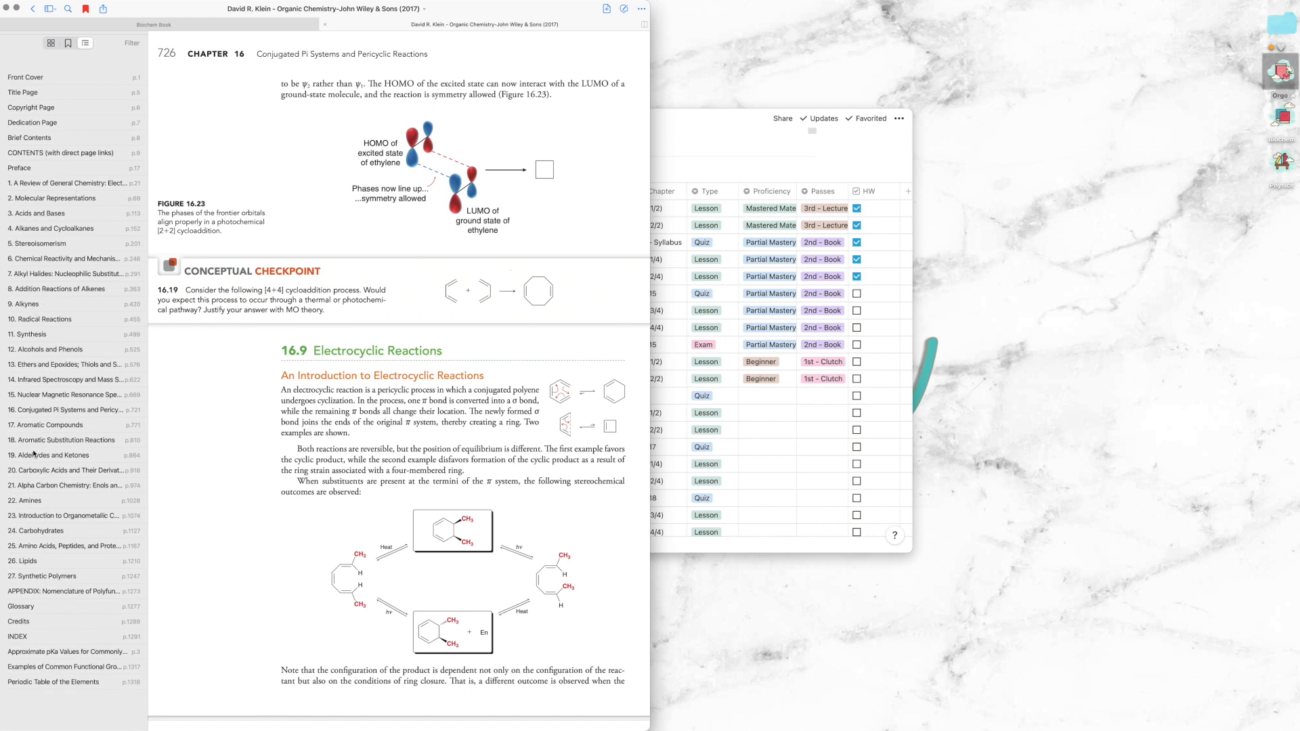
# Go to chapter 17, Aromatic Compounds, in the textbook, move the Notion window beside it, and open the L9 entry.
pyautogui.click(36, 427)
pyautogui.moveTo(691, 118); pyautogui.dragTo(990, 143)
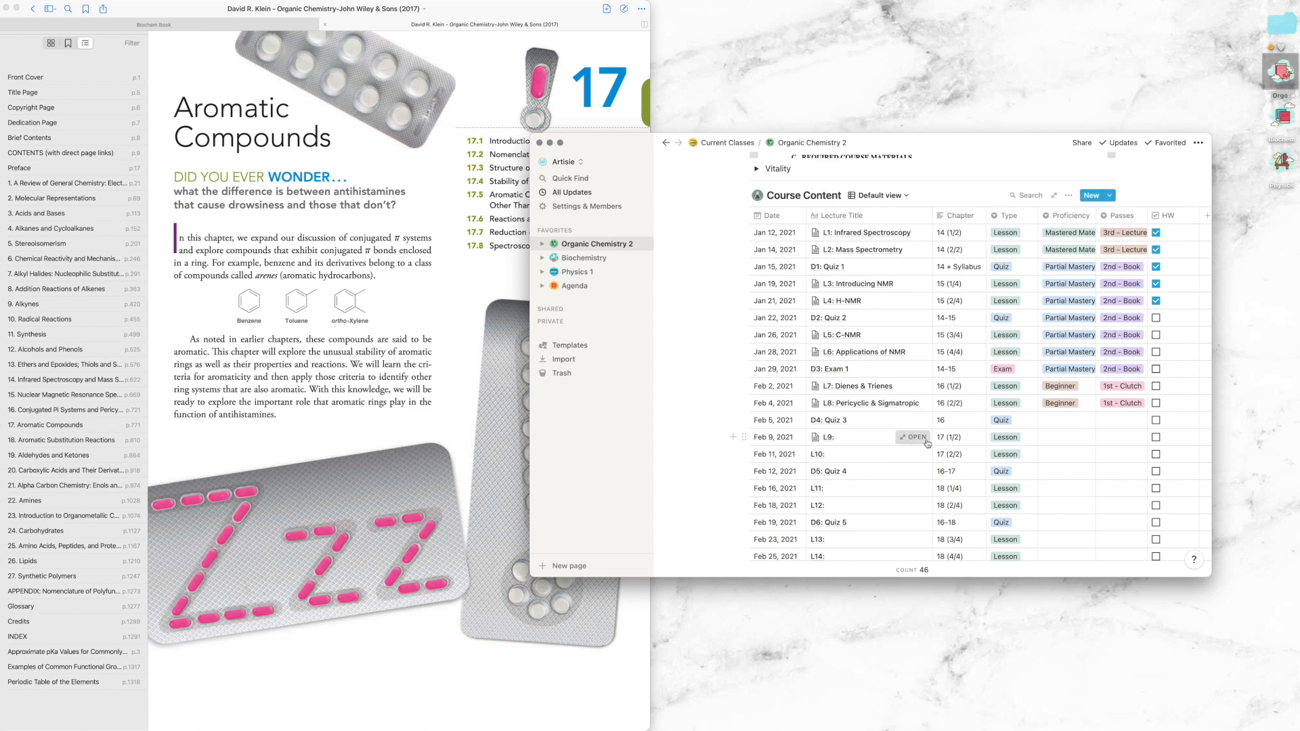
pyautogui.click(913, 437)
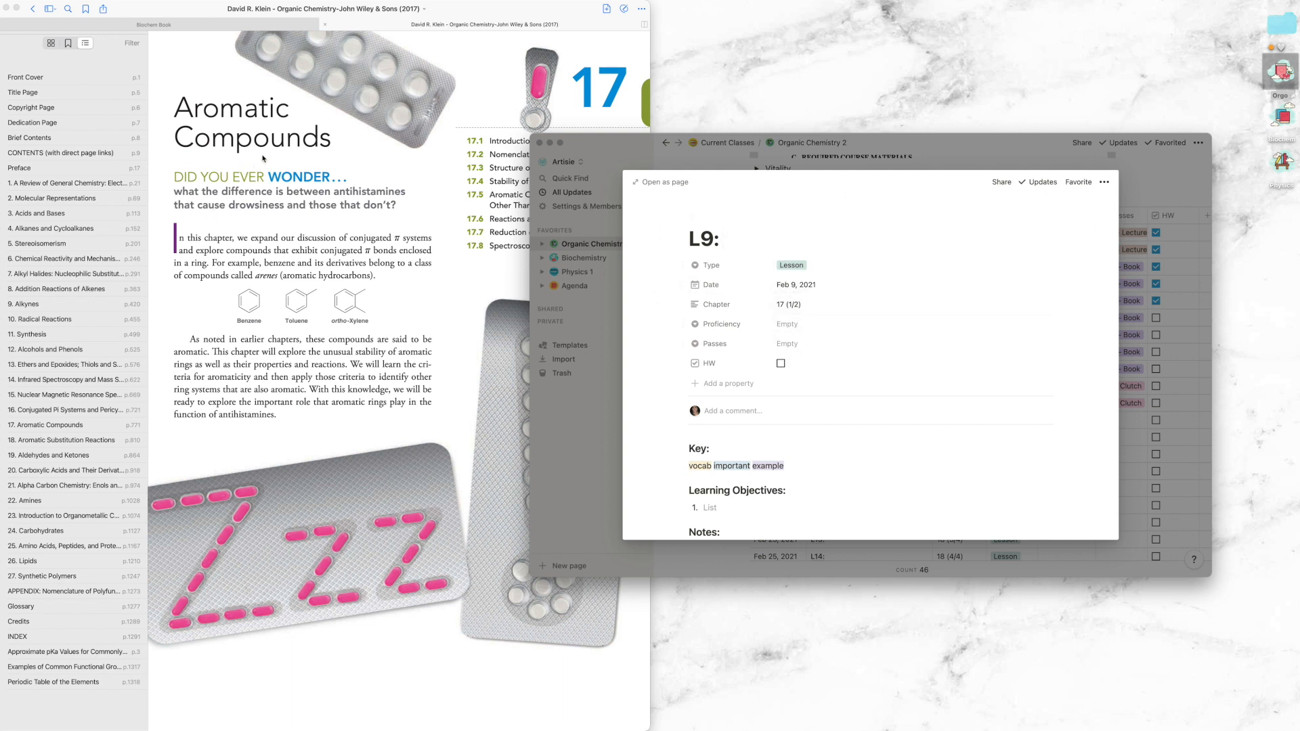
# Complete the L9 entry's title as "L9: Aromatic Compounds".
pyautogui.write('Aromatic Comp')
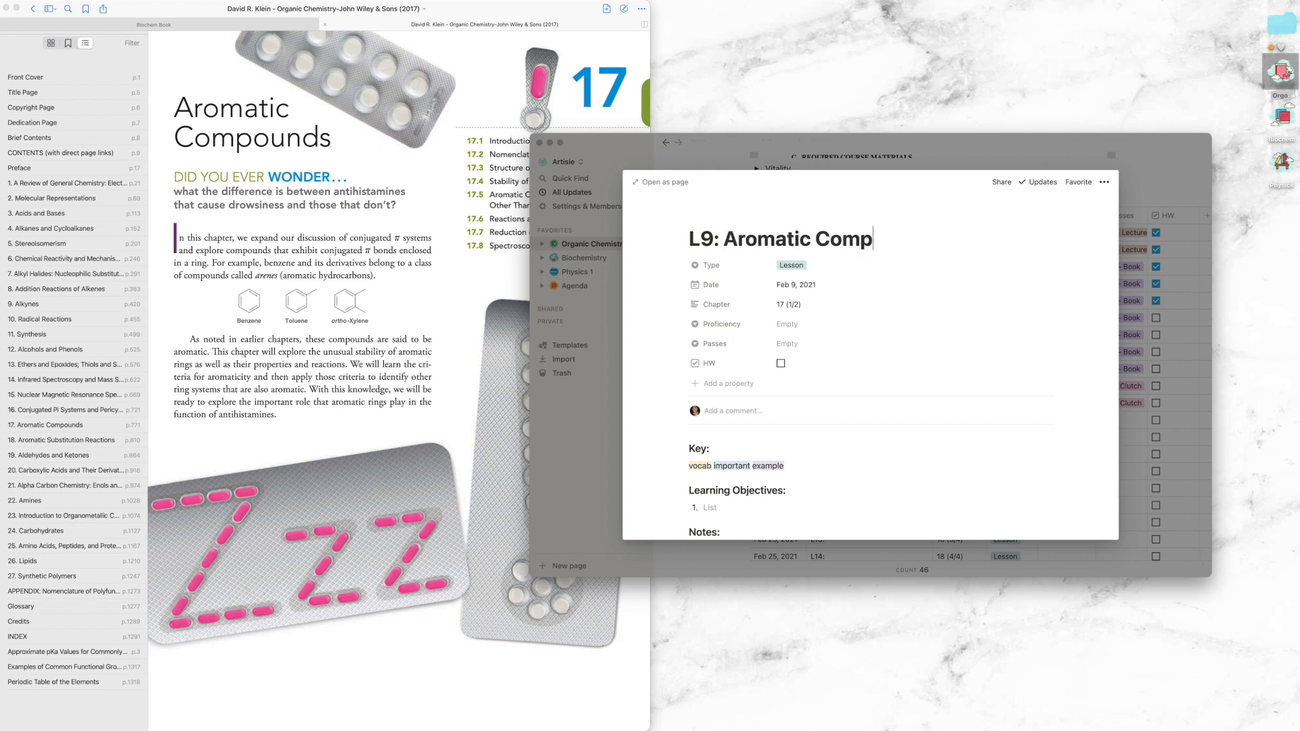
pyautogui.press('BackSpace')
pyautogui.press('BackSpace')
pyautogui.press('BackSpace')
pyautogui.write('ds')
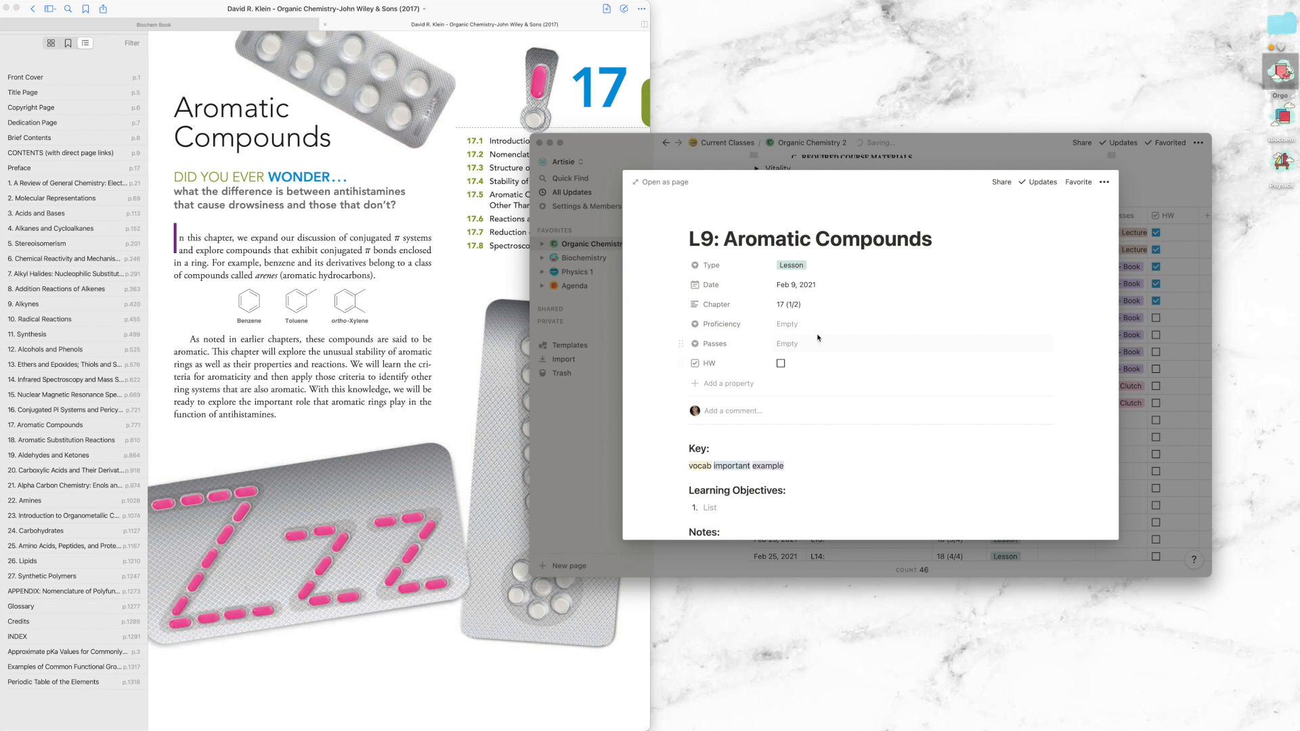
# Set the L9 entry's Proficiency to Beginner and its Passes to 1st - Clutch.
pyautogui.click(813, 324)
pyautogui.click(808, 359)
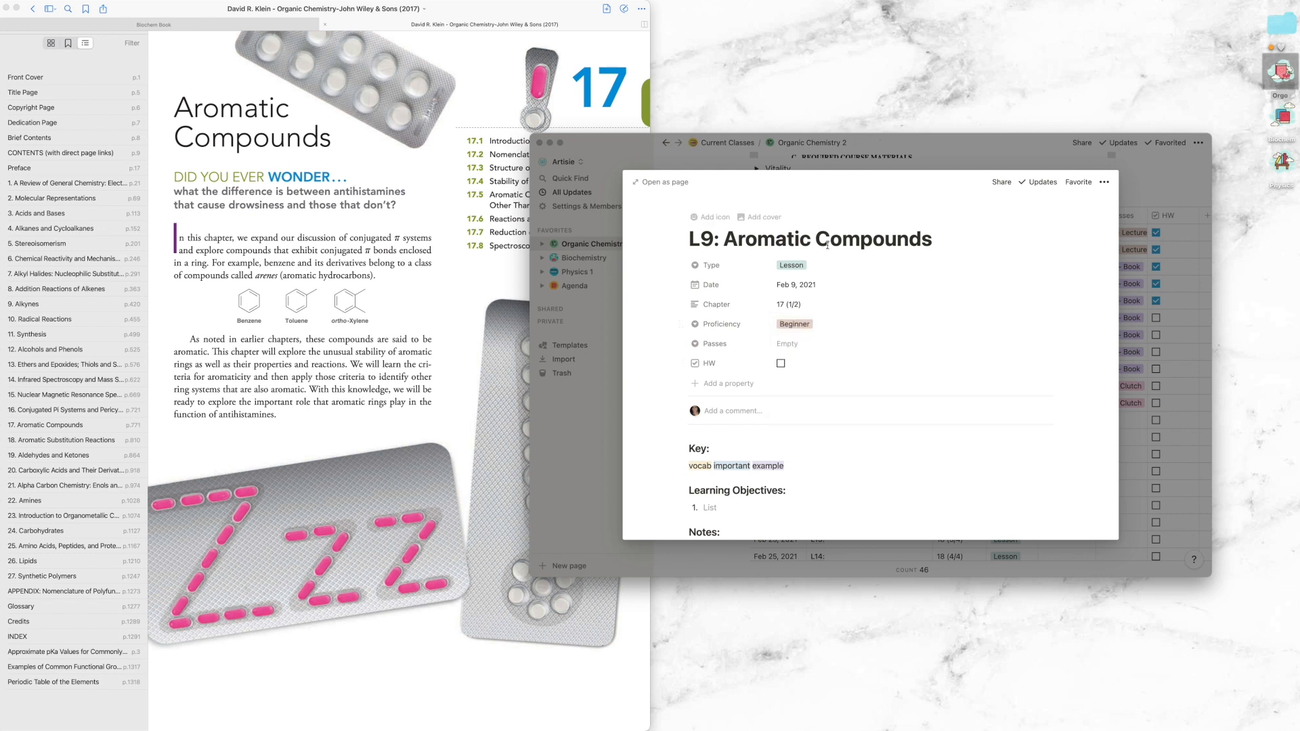
pyautogui.click(801, 344)
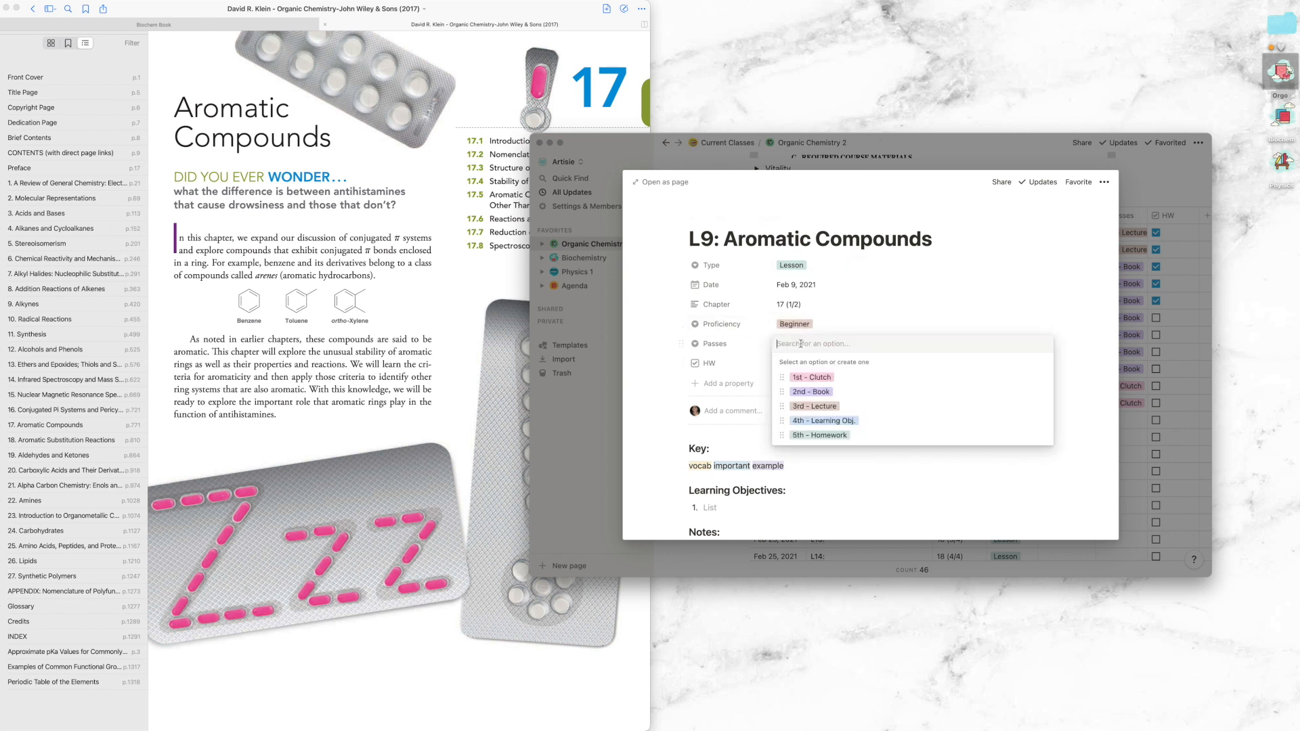
pyautogui.click(810, 378)
pyautogui.click(816, 346)
pyautogui.click(662, 344)
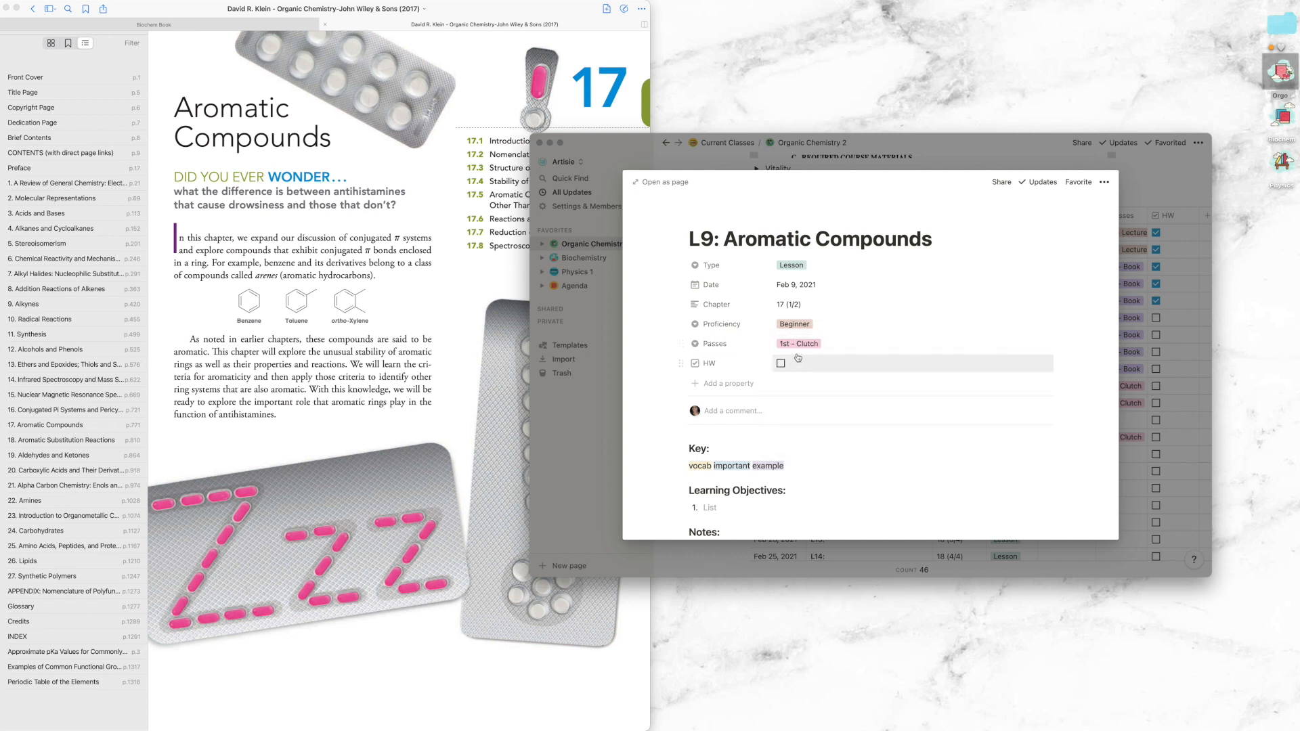
pyautogui.scroll(-4, 749, 425)
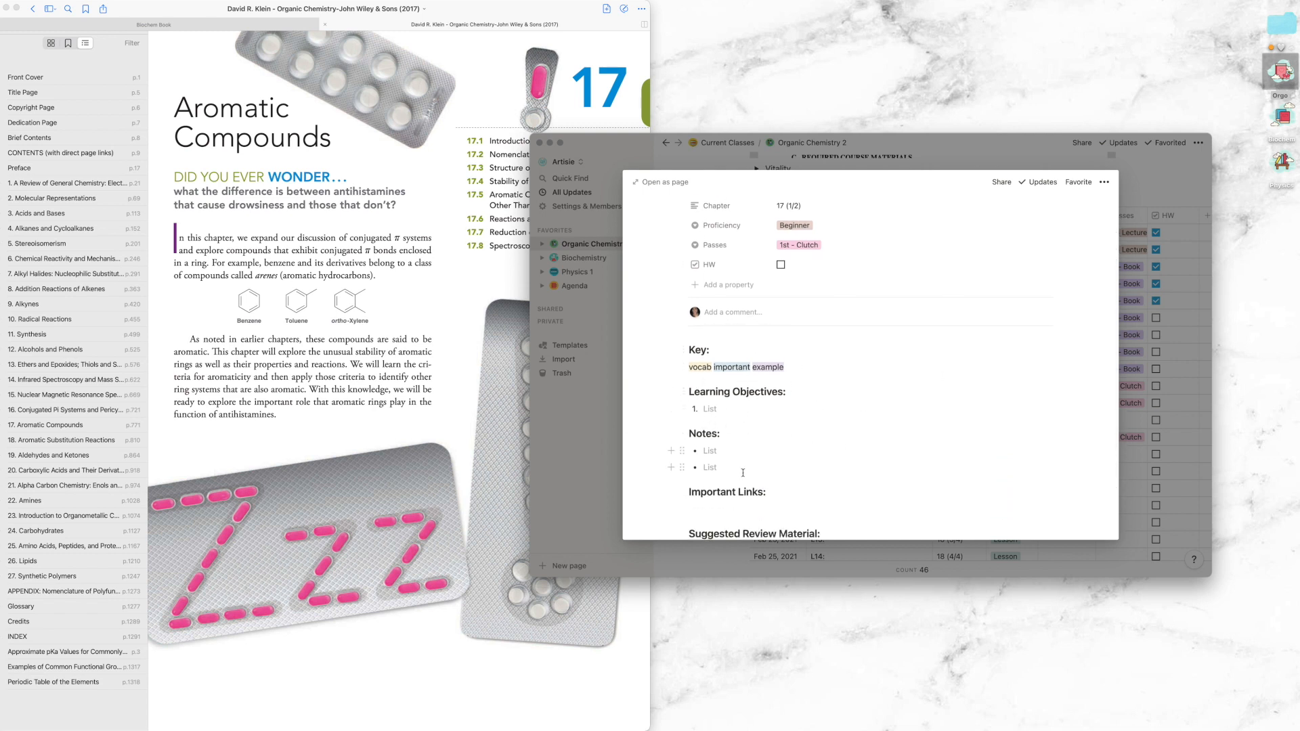
# Switch to Safari, open the USF Dashboard favorite, and try to sign in with the saved NetID and password.
pyautogui.click(13, 332)
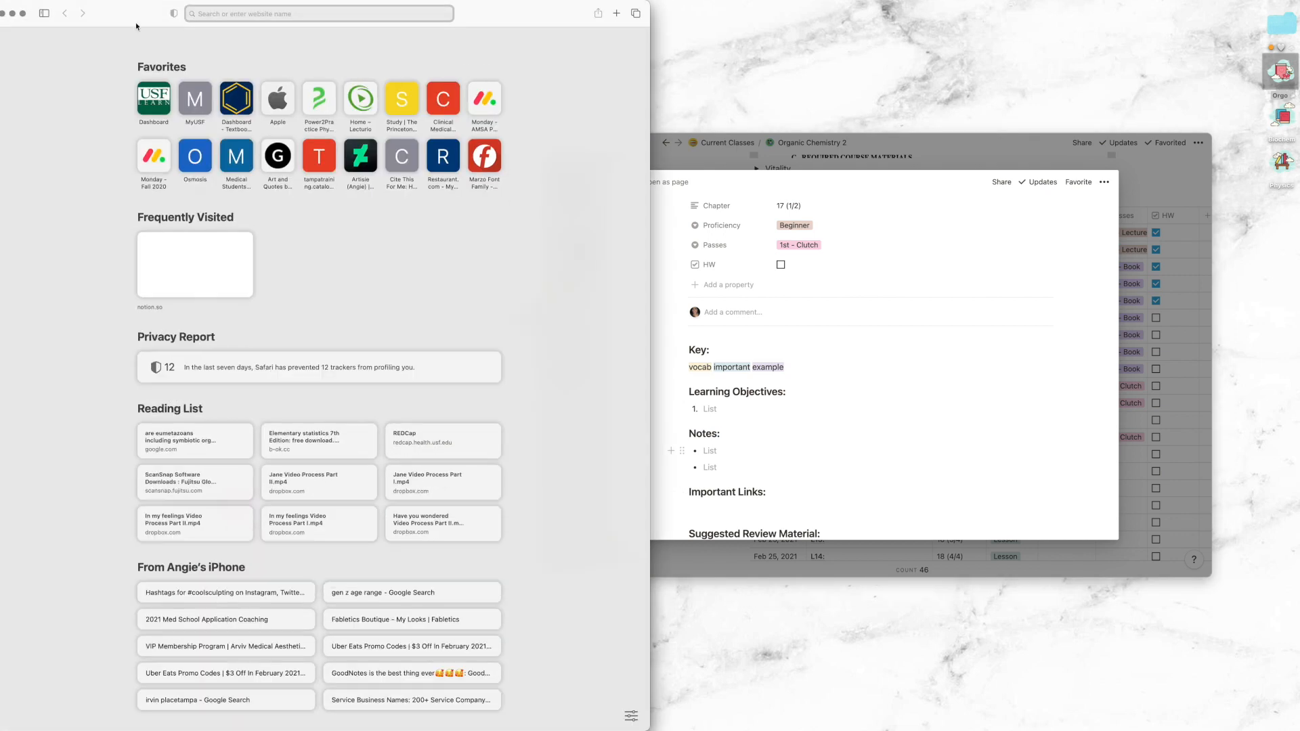
pyautogui.click(161, 104)
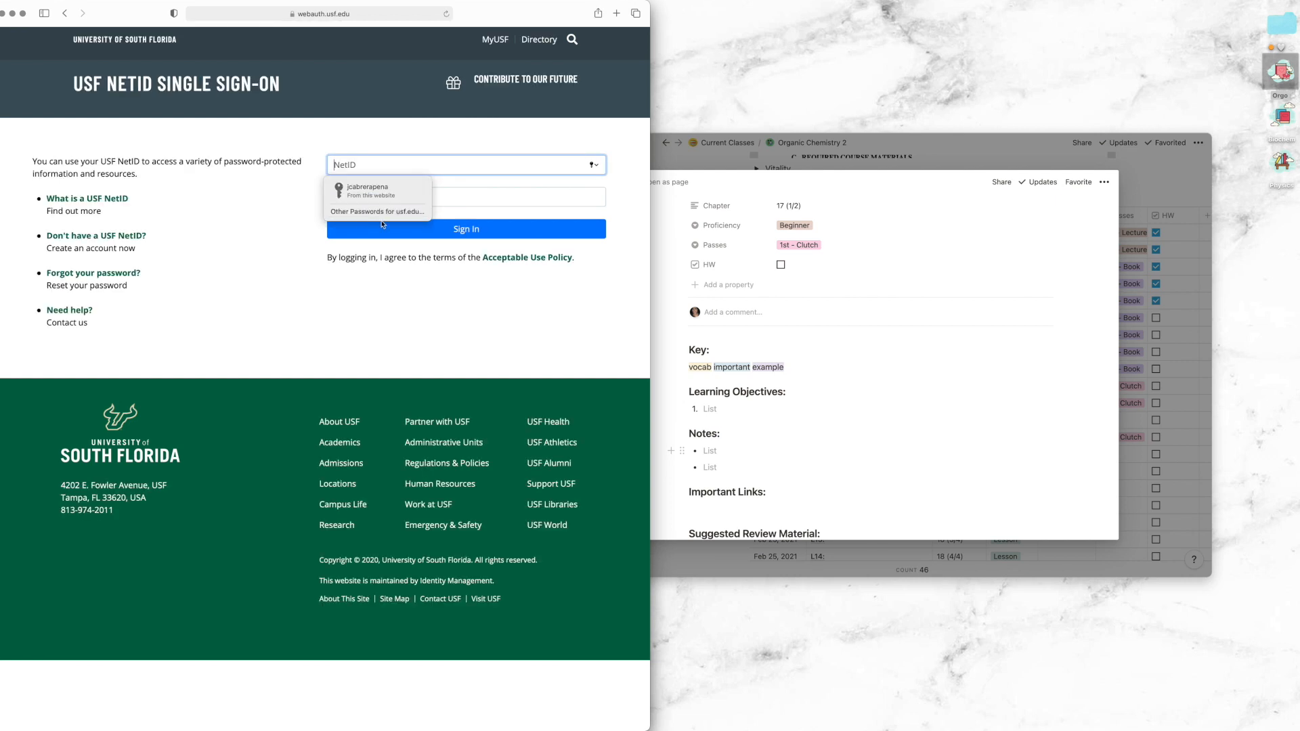
pyautogui.click(408, 212)
pyautogui.click(391, 214)
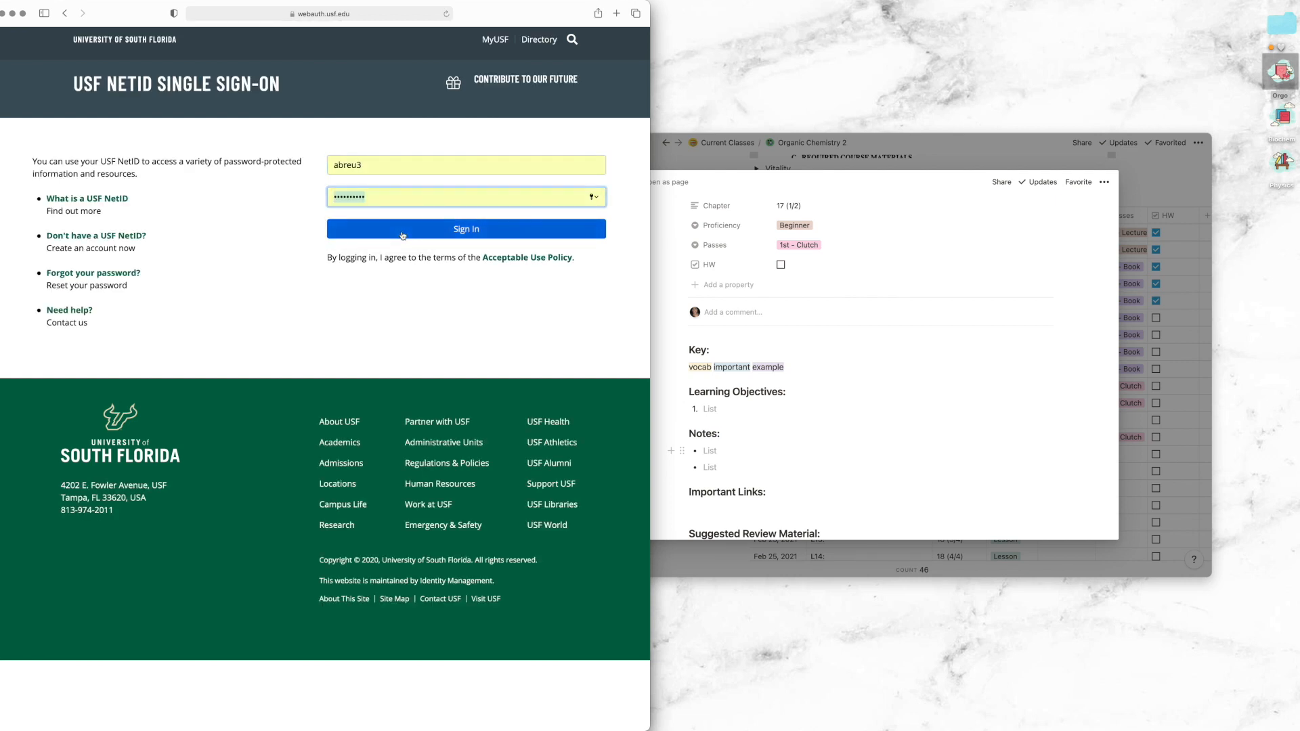
pyautogui.click(403, 236)
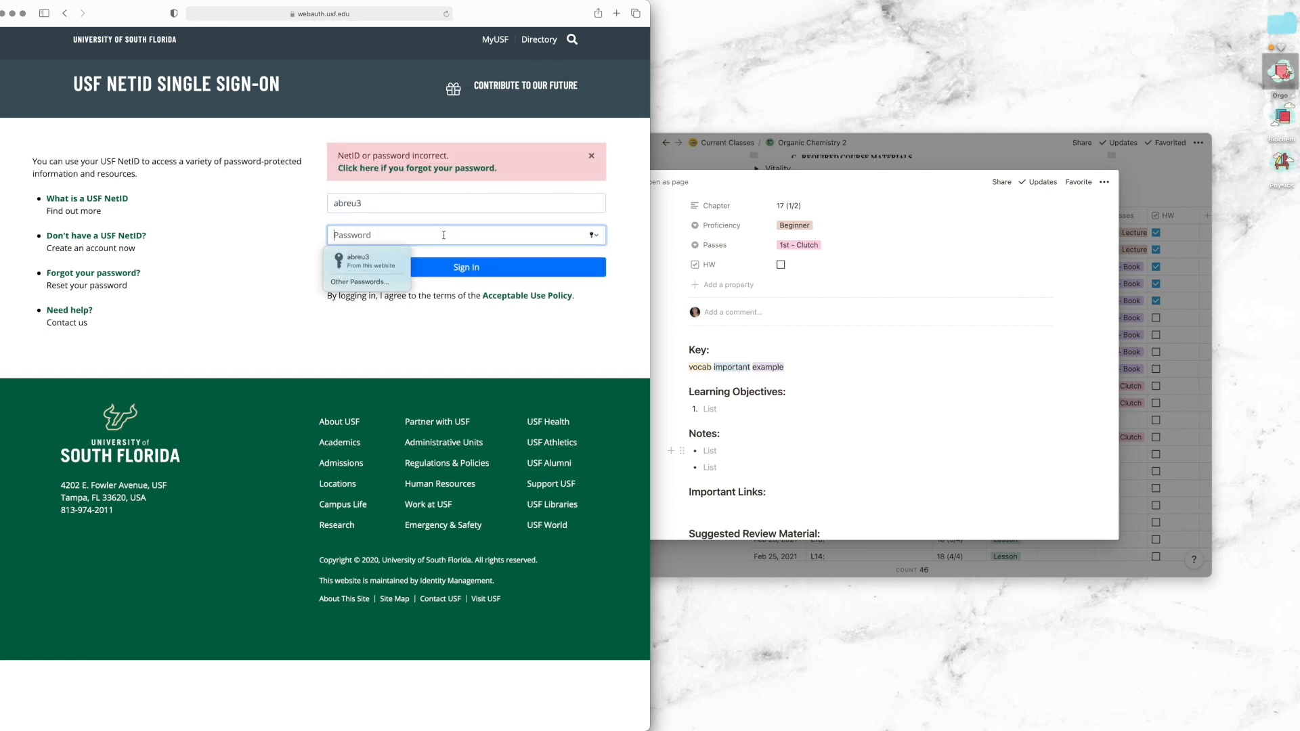
# Try the USF sign-in again with a manually entered account password, and decline updating the saved password.
pyautogui.write('•')
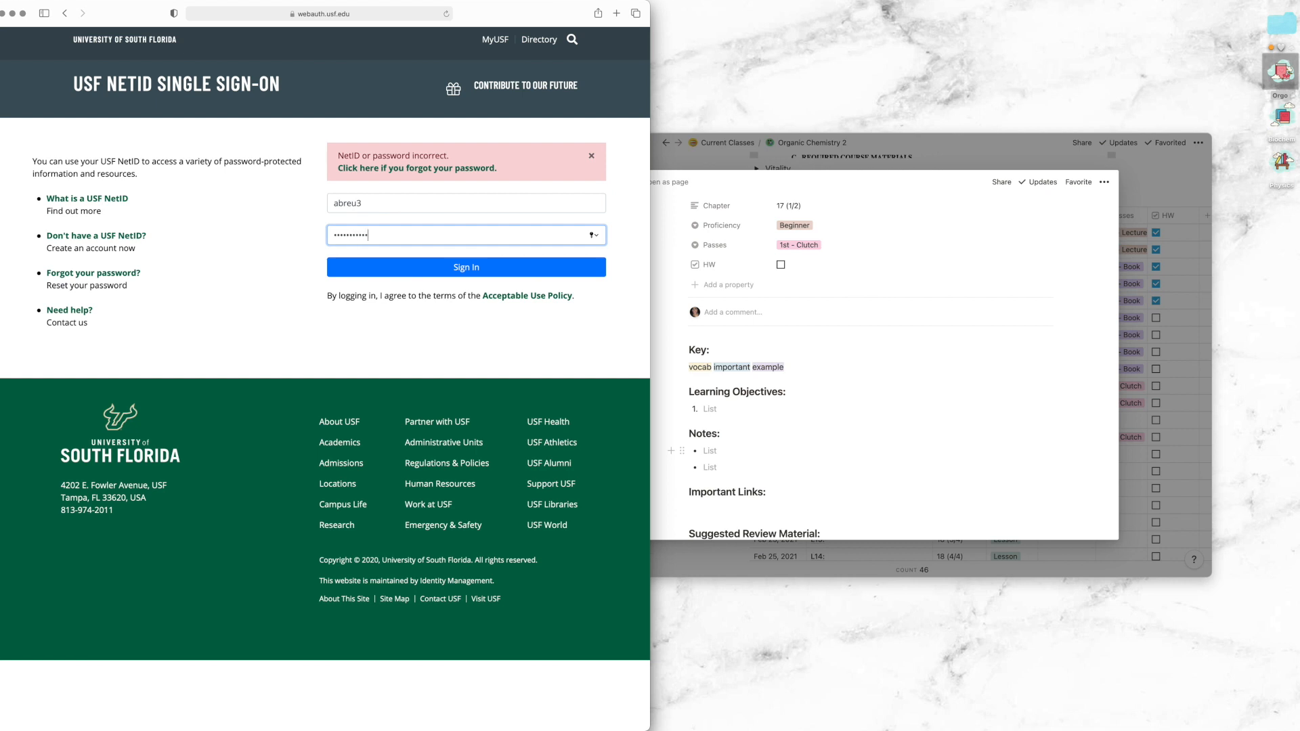
pyautogui.press('Return')
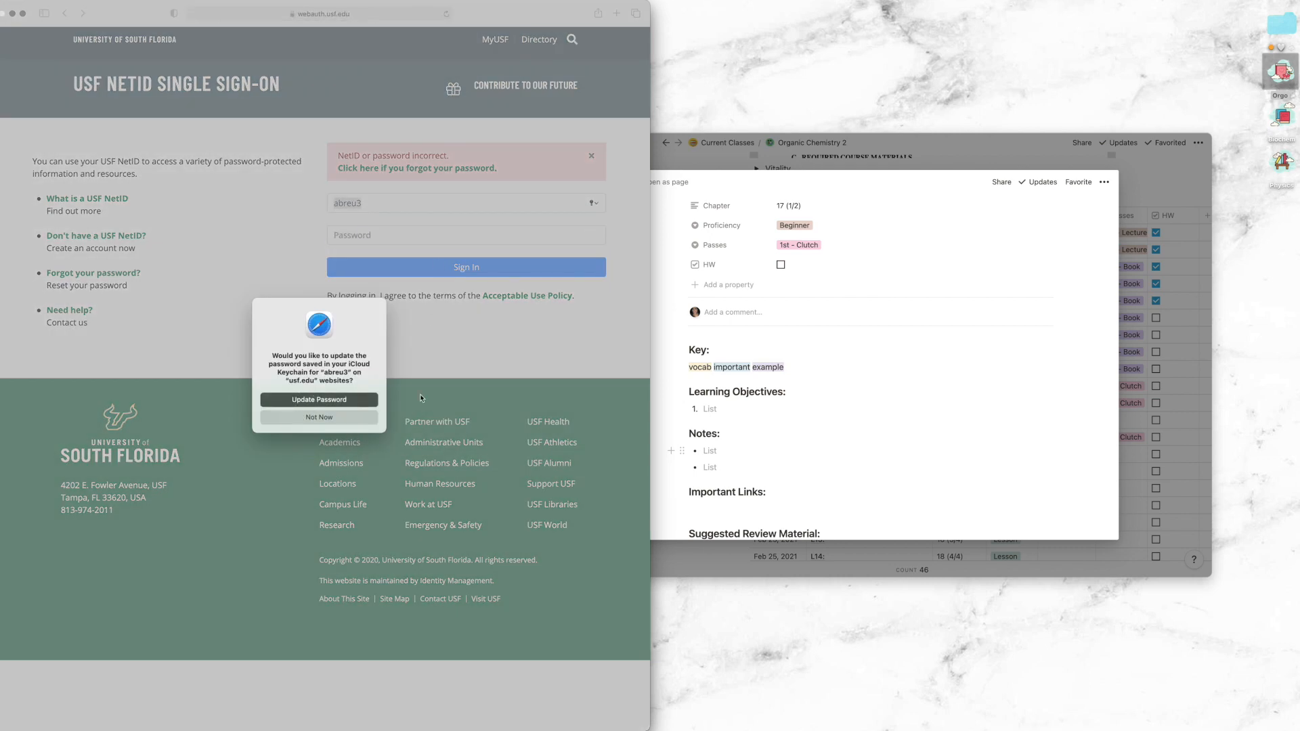
pyautogui.click(340, 418)
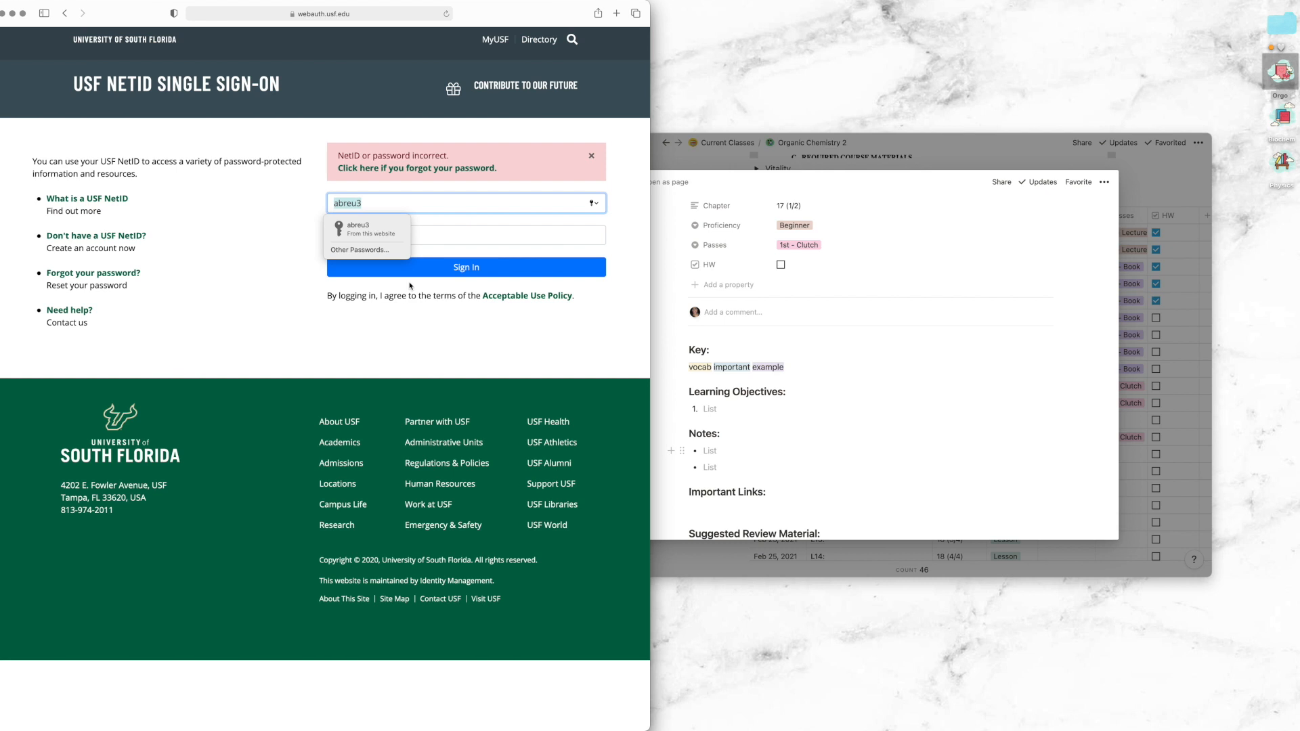
# Sign in to USF with the saved NetID and a re-entered account password, and update the password saved in iCloud Keychain.
pyautogui.click(381, 231)
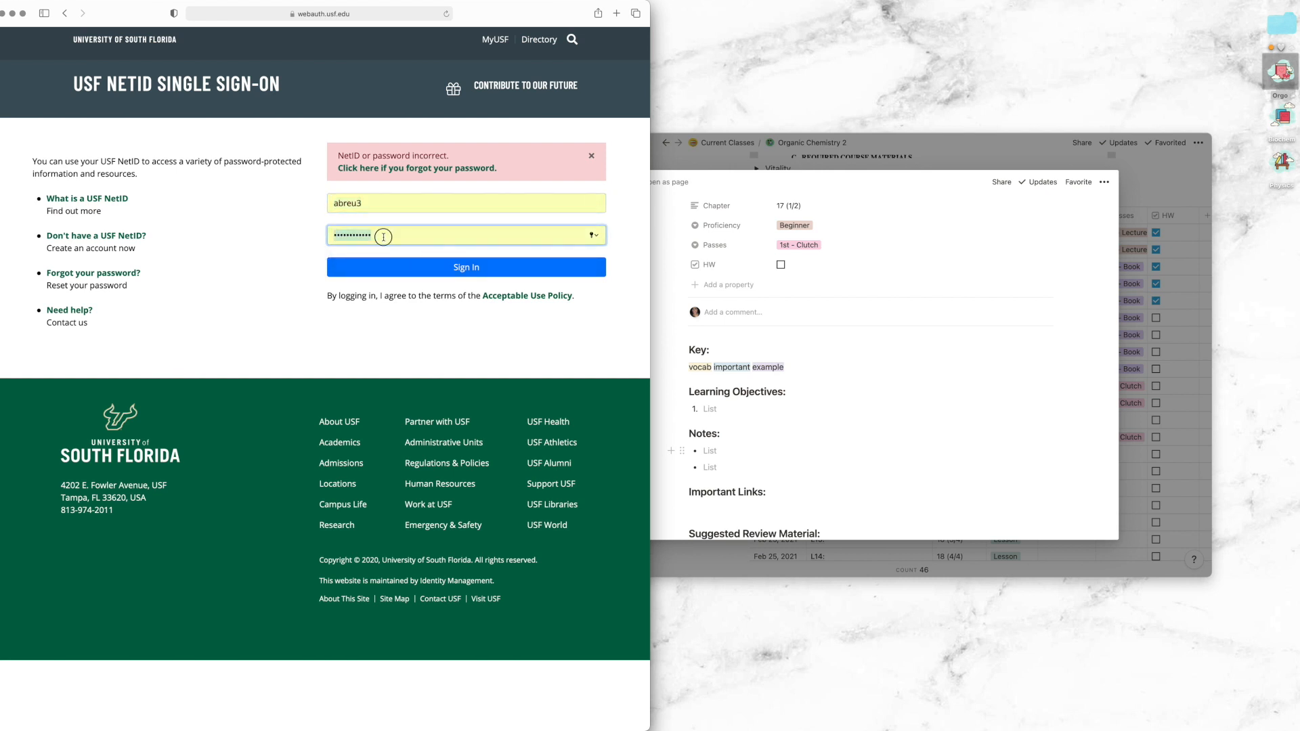
pyautogui.write('a')
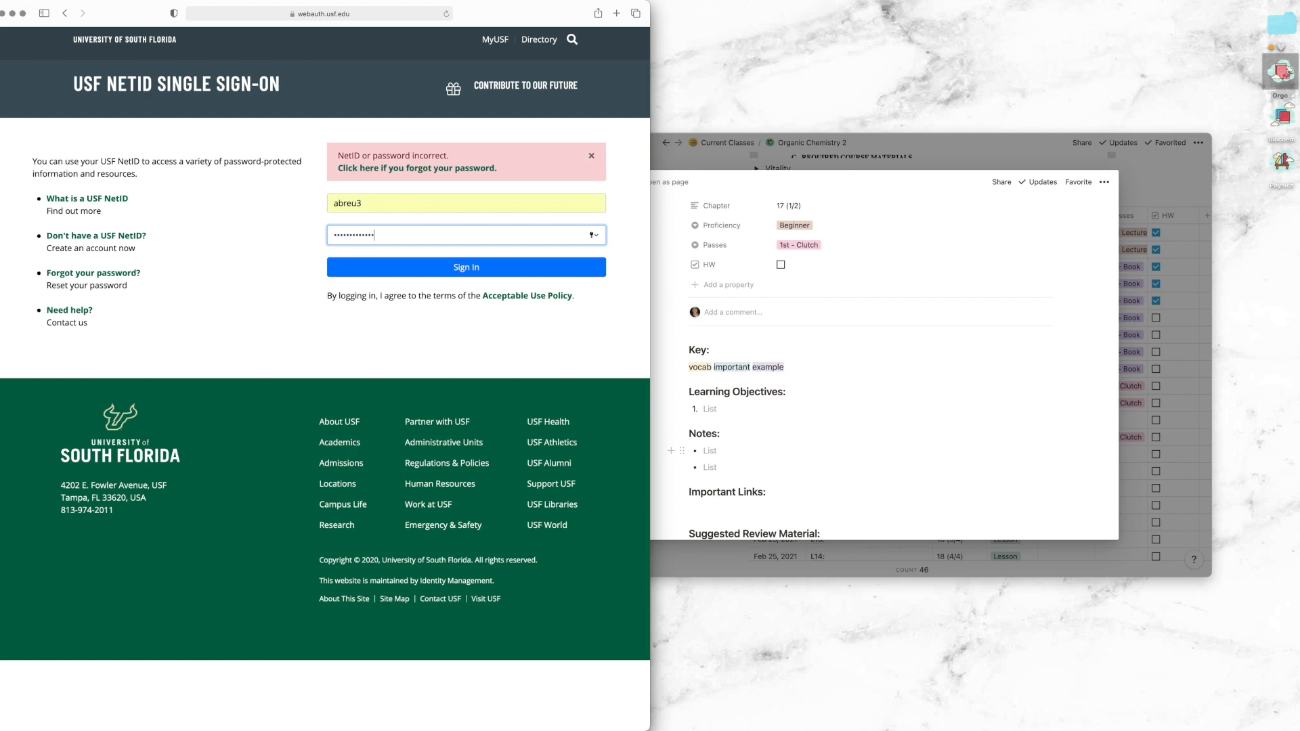
pyautogui.press('Return')
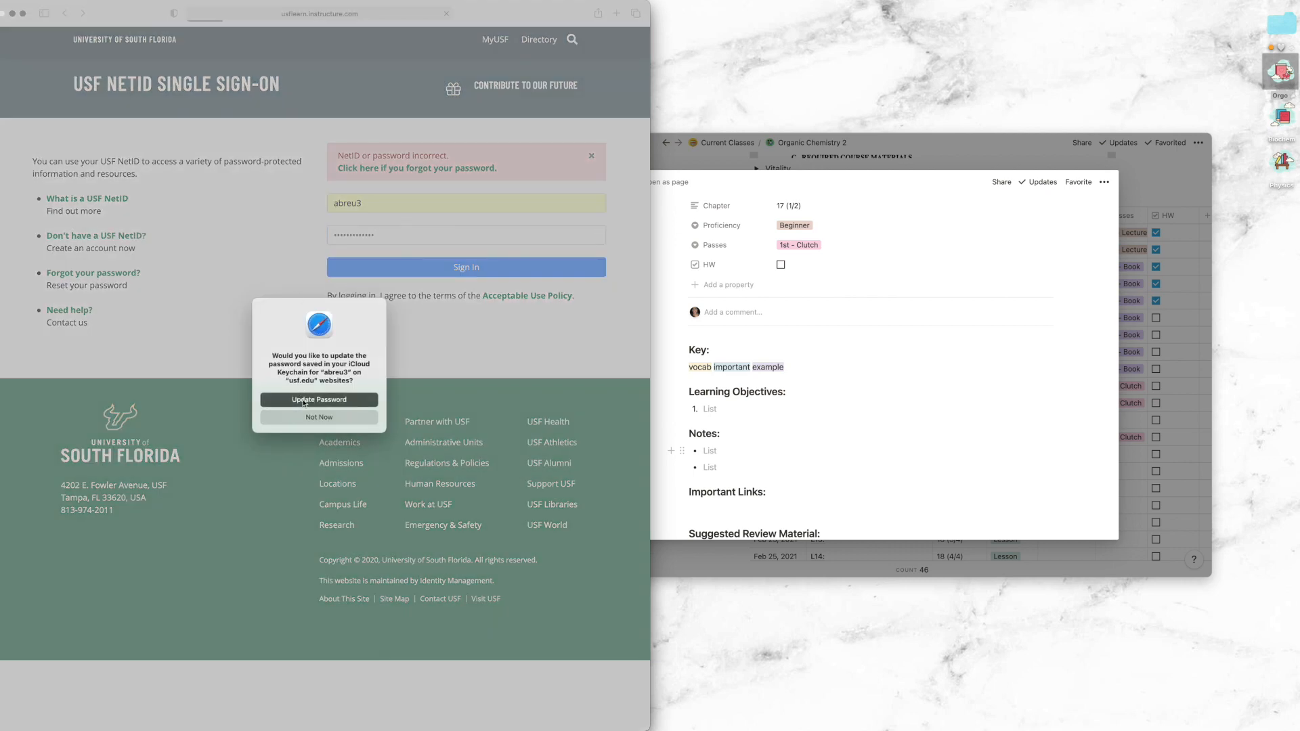
pyautogui.click(336, 402)
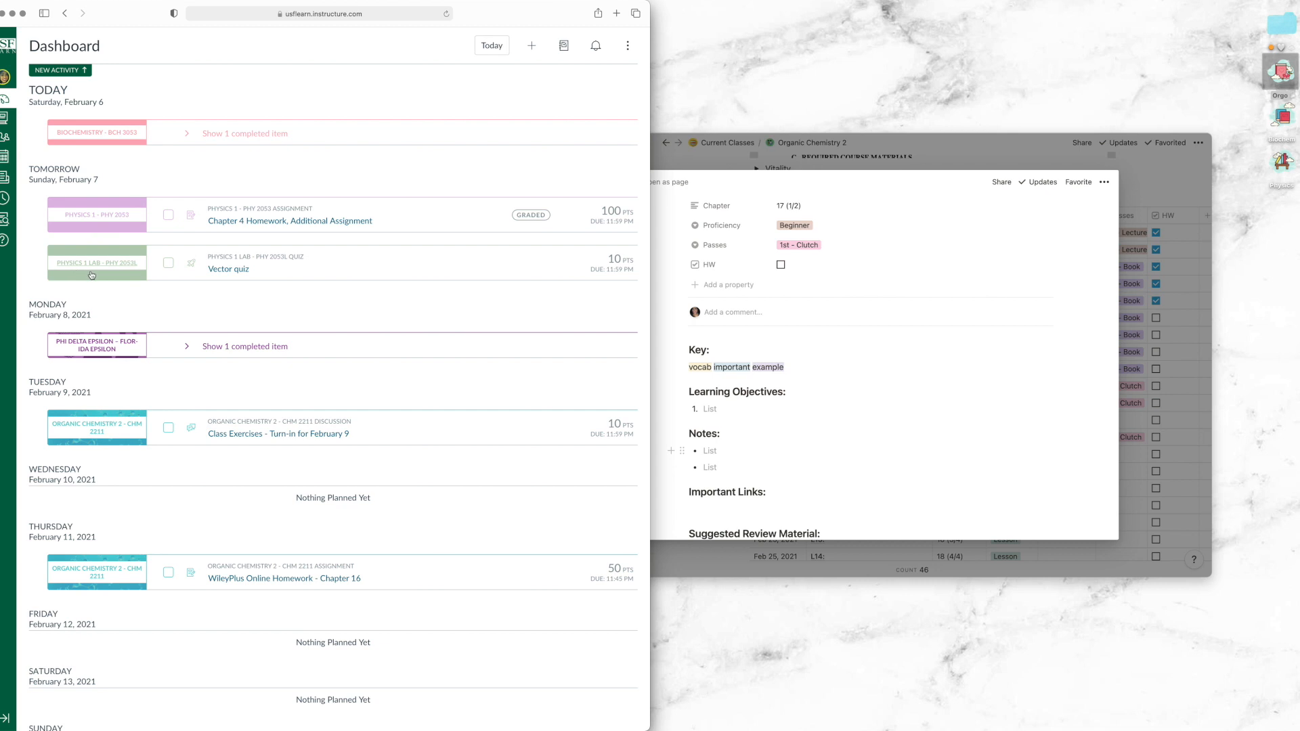
# Open the Organic Chemistry 2 course, go to the Chapter 17: Overview page, and find its Student Learning Outcomes.
pyautogui.click(99, 423)
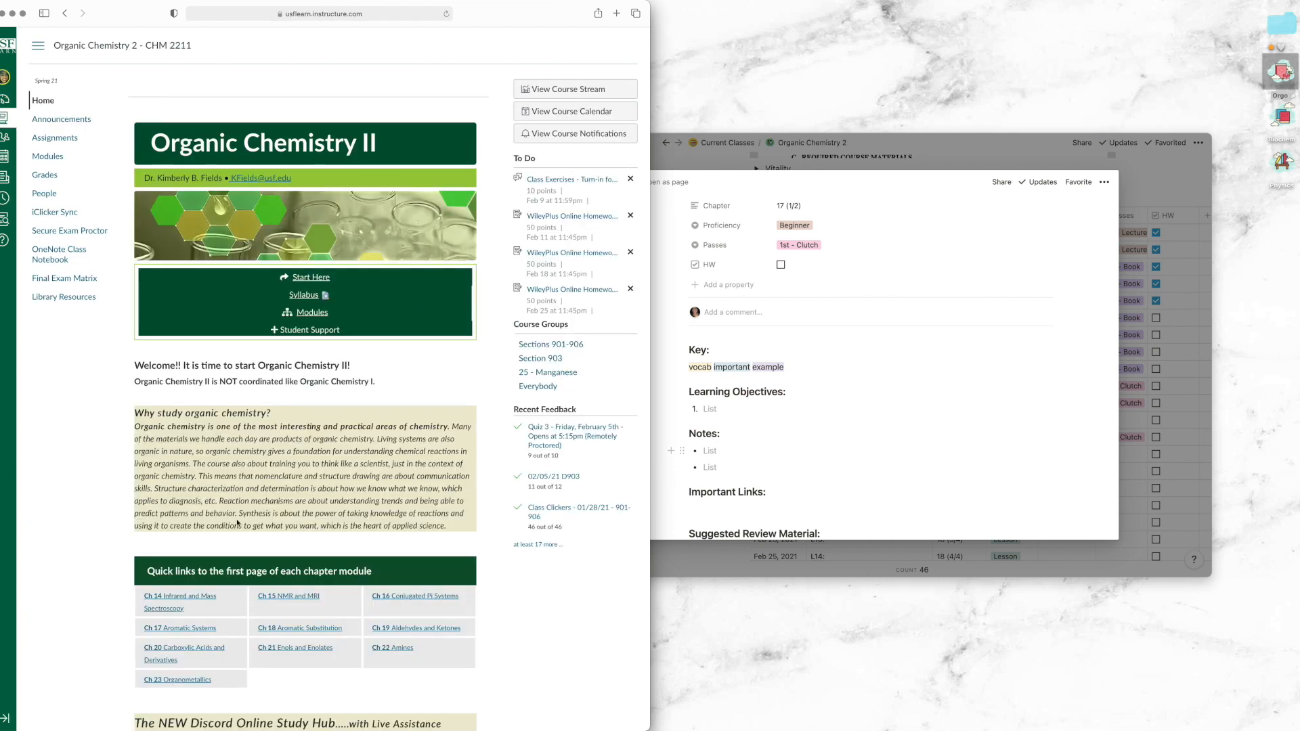
pyautogui.scroll(-3, 399, 514)
pyautogui.click(191, 548)
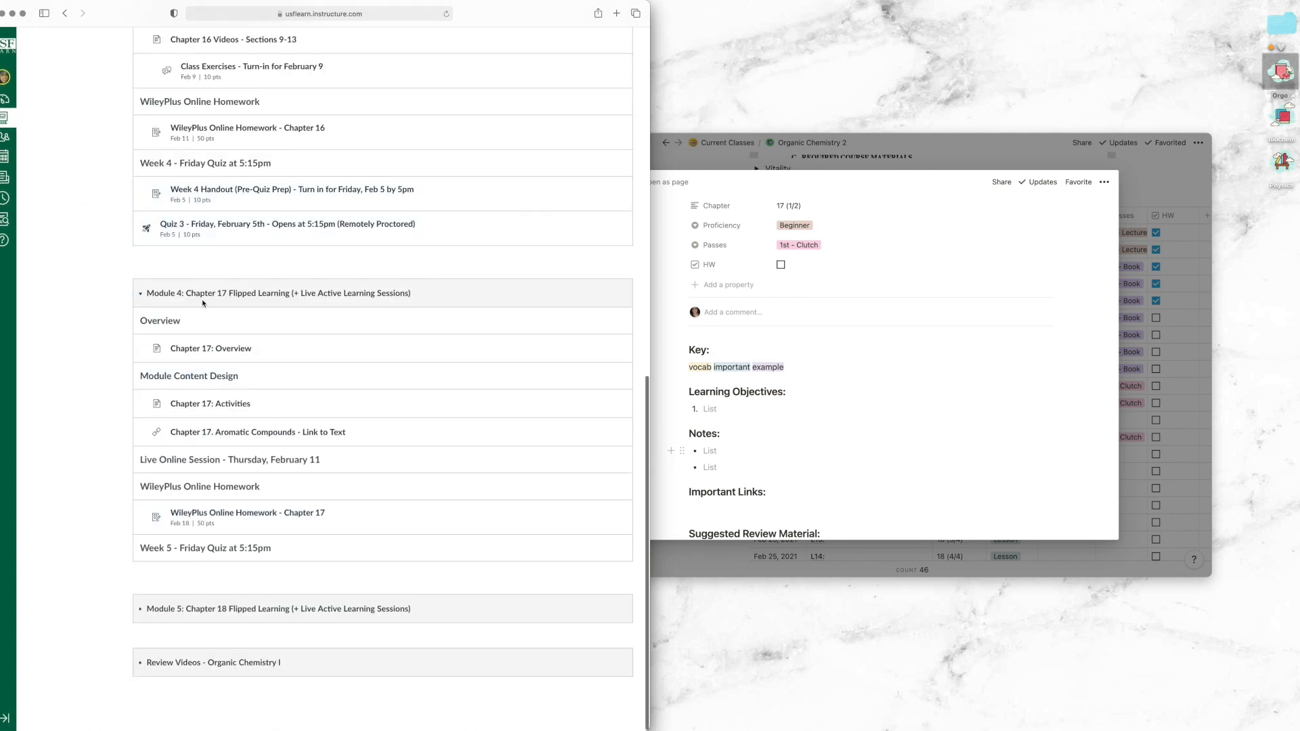
pyautogui.click(212, 352)
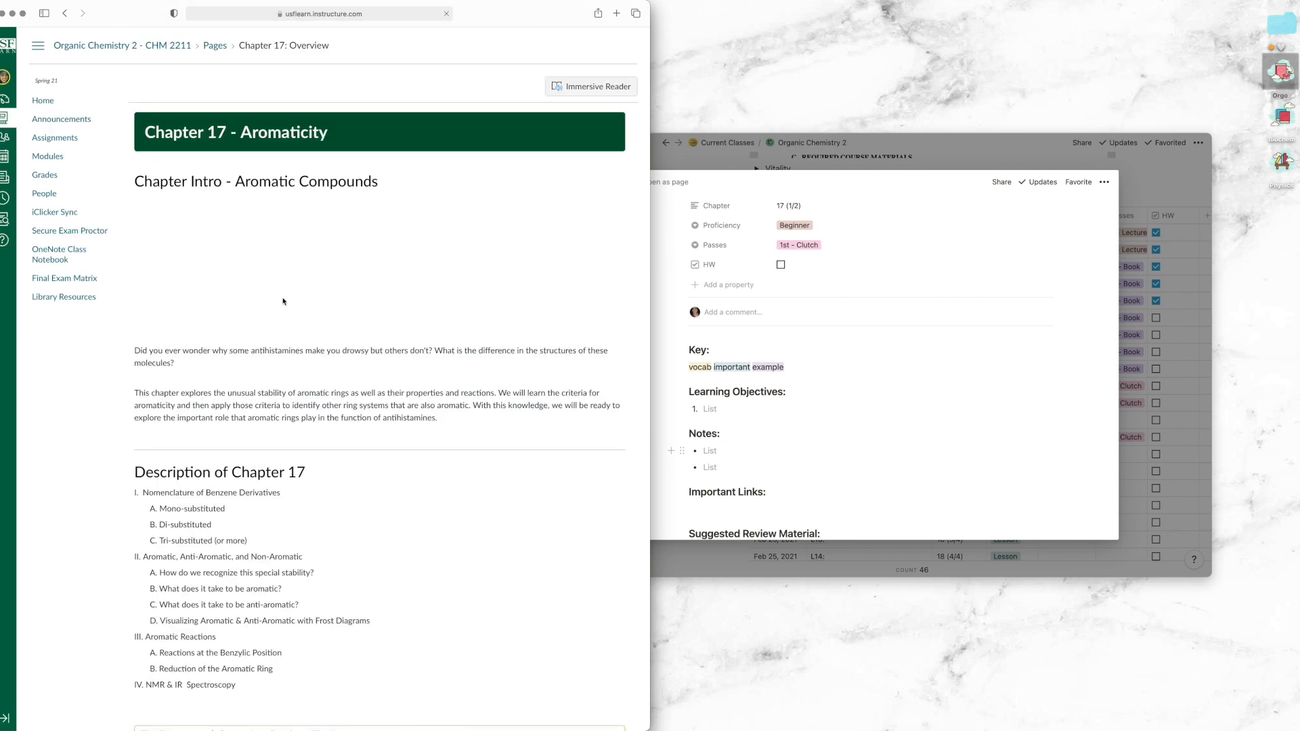
pyautogui.scroll(-3, 265, 384)
pyautogui.scroll(-10, 265, 384)
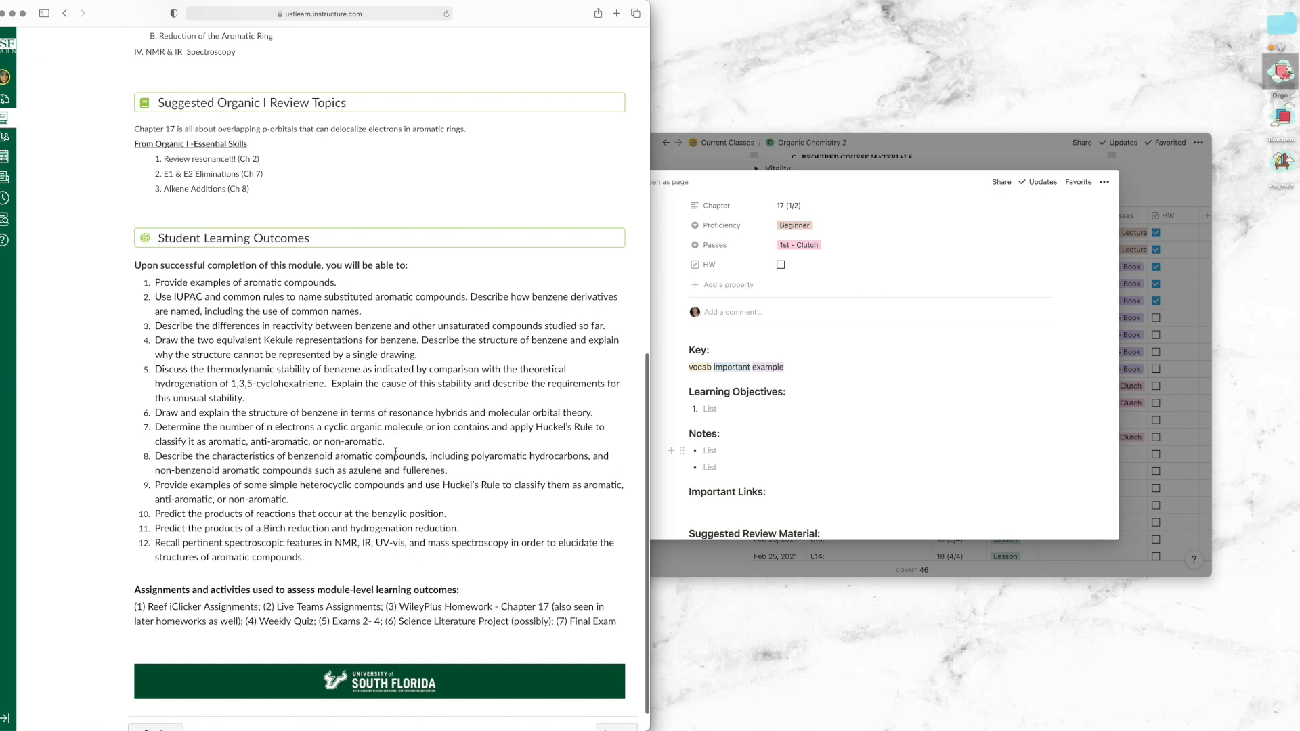
# Copy Student Learning Outcomes 1 to 7 from the Chapter 17 overview.
pyautogui.moveTo(386, 444); pyautogui.dragTo(140, 279)
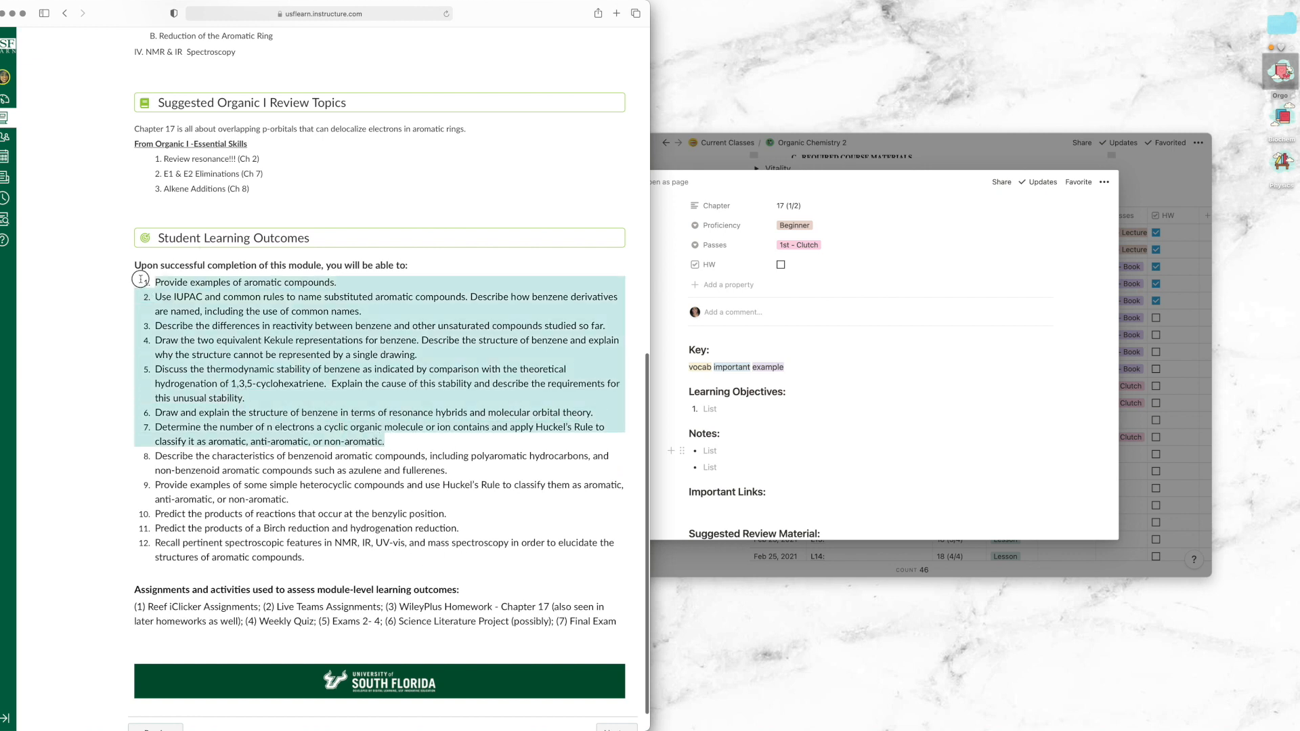
pyautogui.rightClick(209, 319)
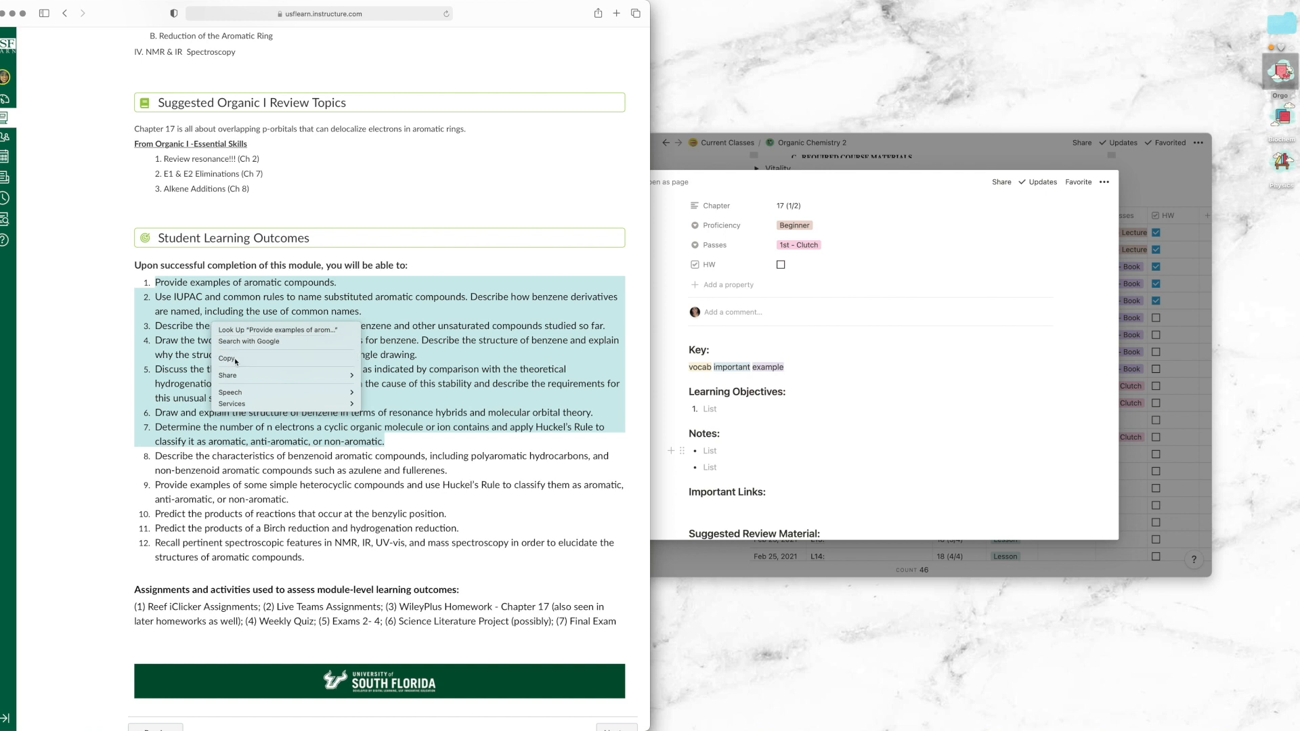
pyautogui.click(238, 359)
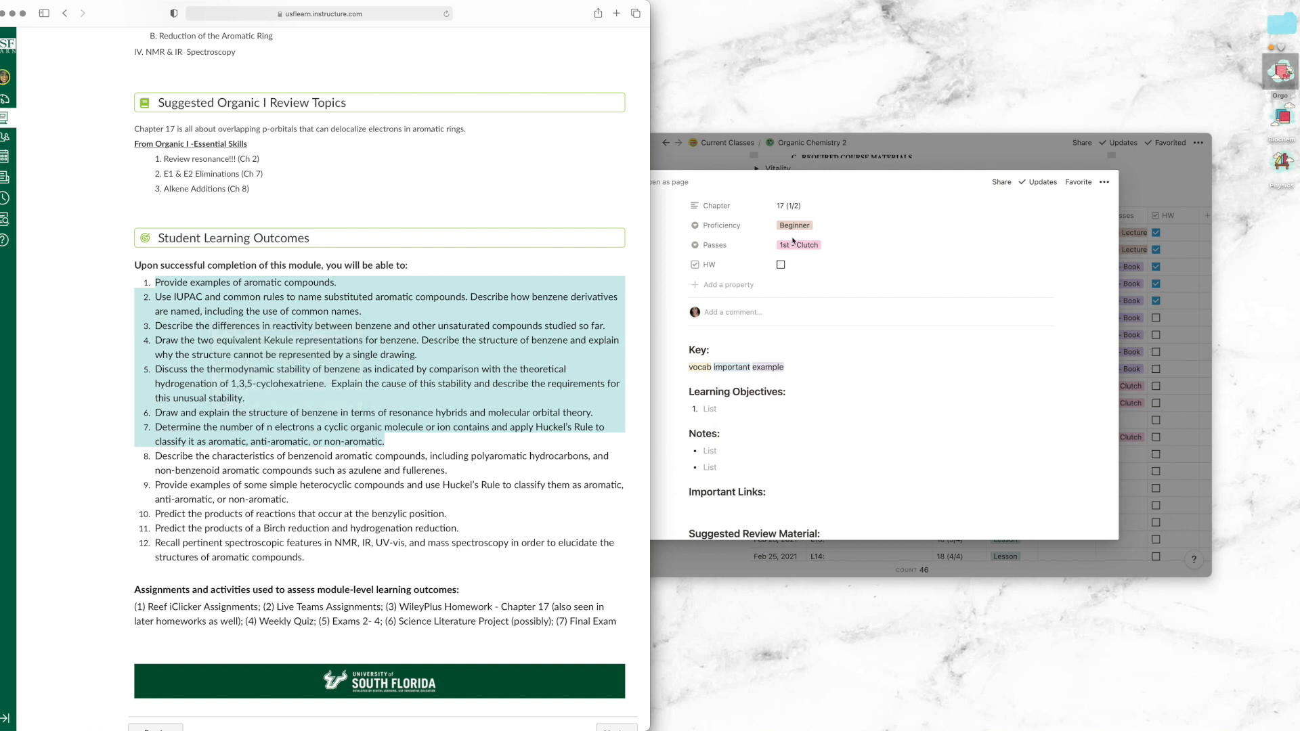
# Paste the seven copied outcomes under Learning Objectives in the L9 entry and remove the empty list item.
pyautogui.scroll(2, 793, 241)
pyautogui.click(796, 265)
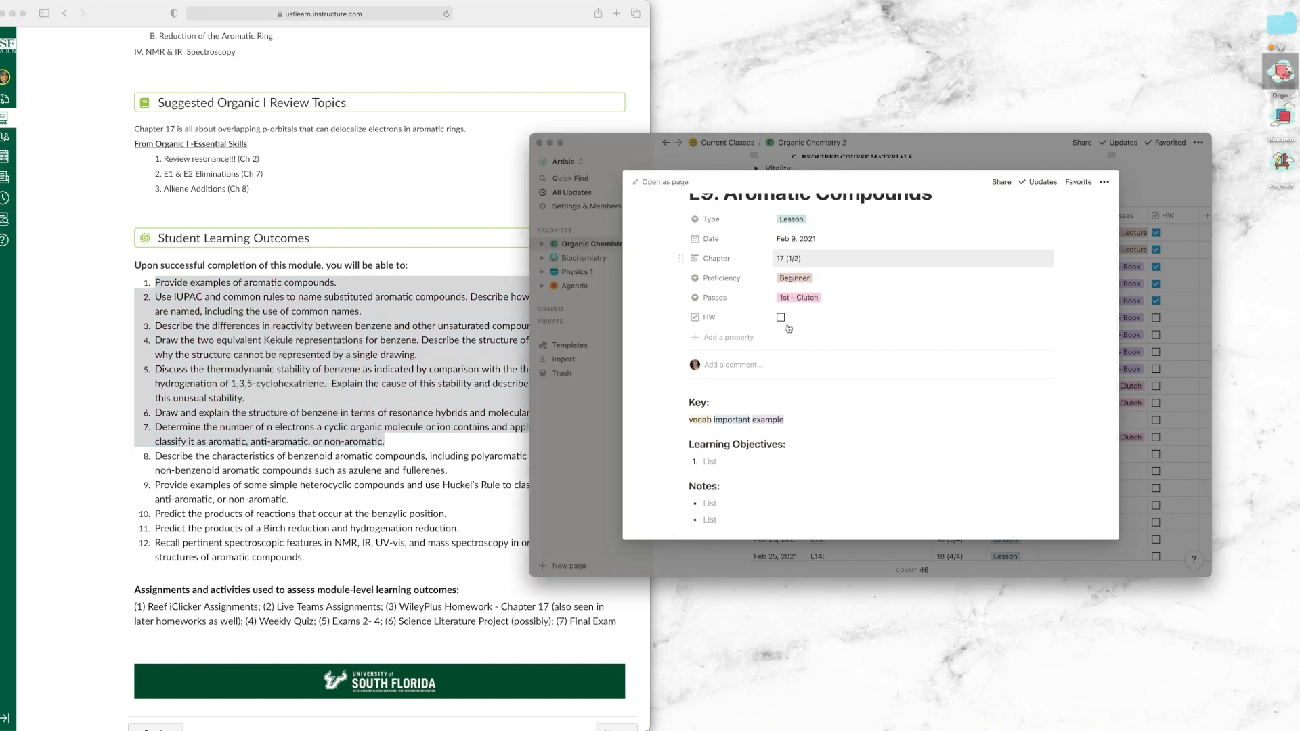
pyautogui.scroll(-2, 795, 289)
pyautogui.click(716, 378)
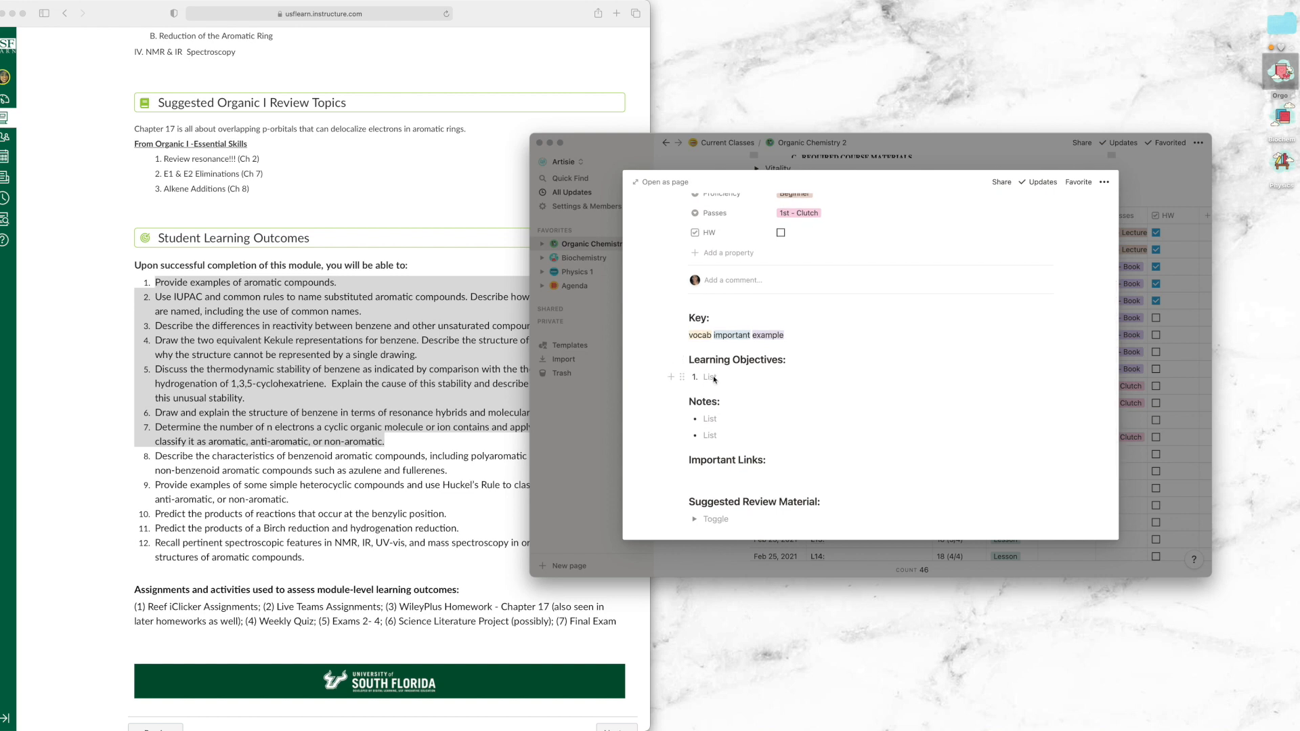
pyautogui.press('super+v')
pyautogui.press('BackSpace')
pyautogui.press('BackSpace')
pyautogui.scroll(-2, 757, 393)
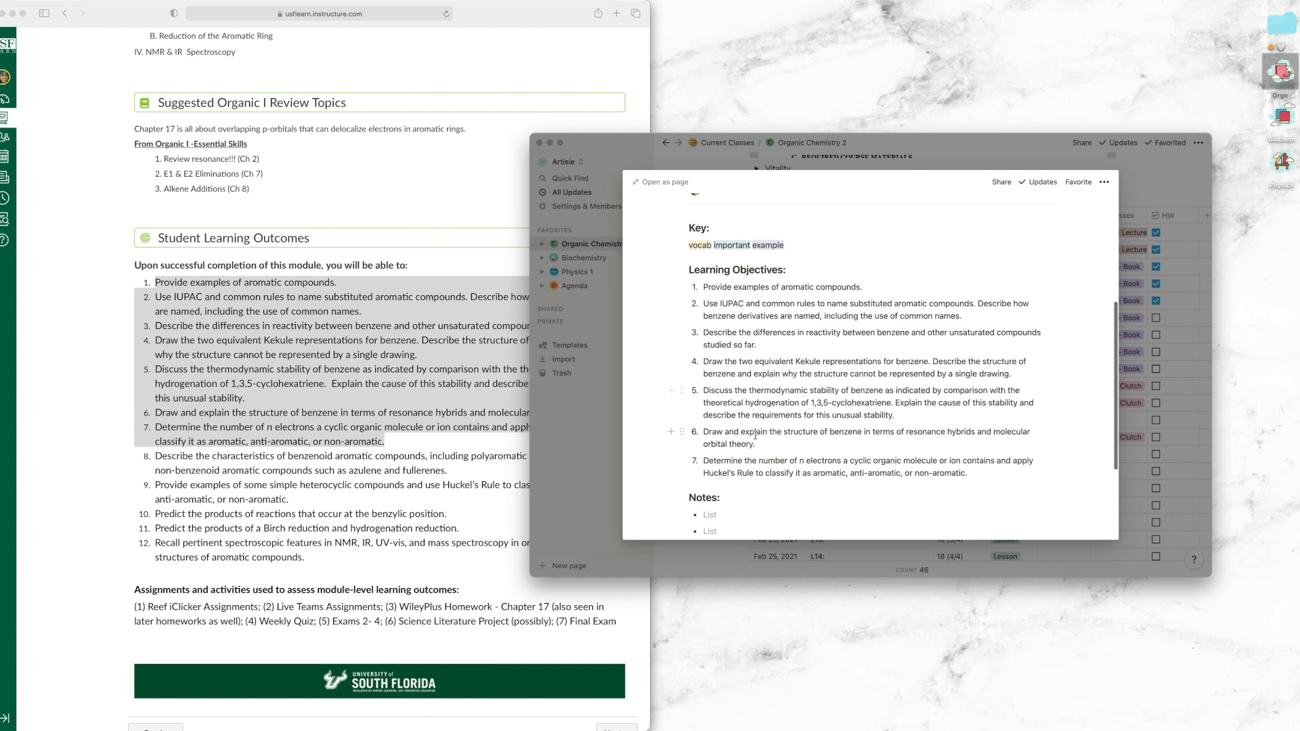
pyautogui.scroll(-1, 755, 435)
# Copy Student Learning Outcomes 8 to 12, close the L9 entry, and open the L10 entry dated Feb 11, 2021.
pyautogui.click(169, 447)
pyautogui.moveTo(154, 460); pyautogui.dragTo(332, 559)
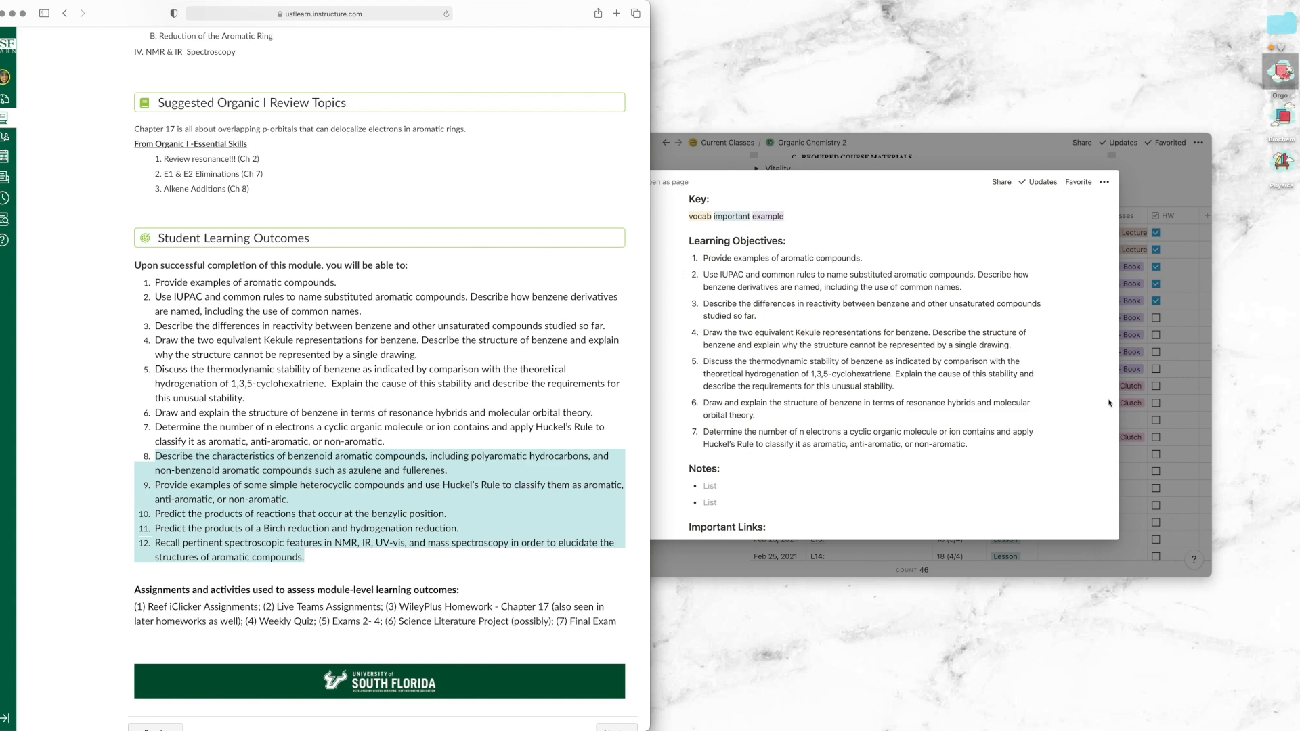
pyautogui.click(1141, 401)
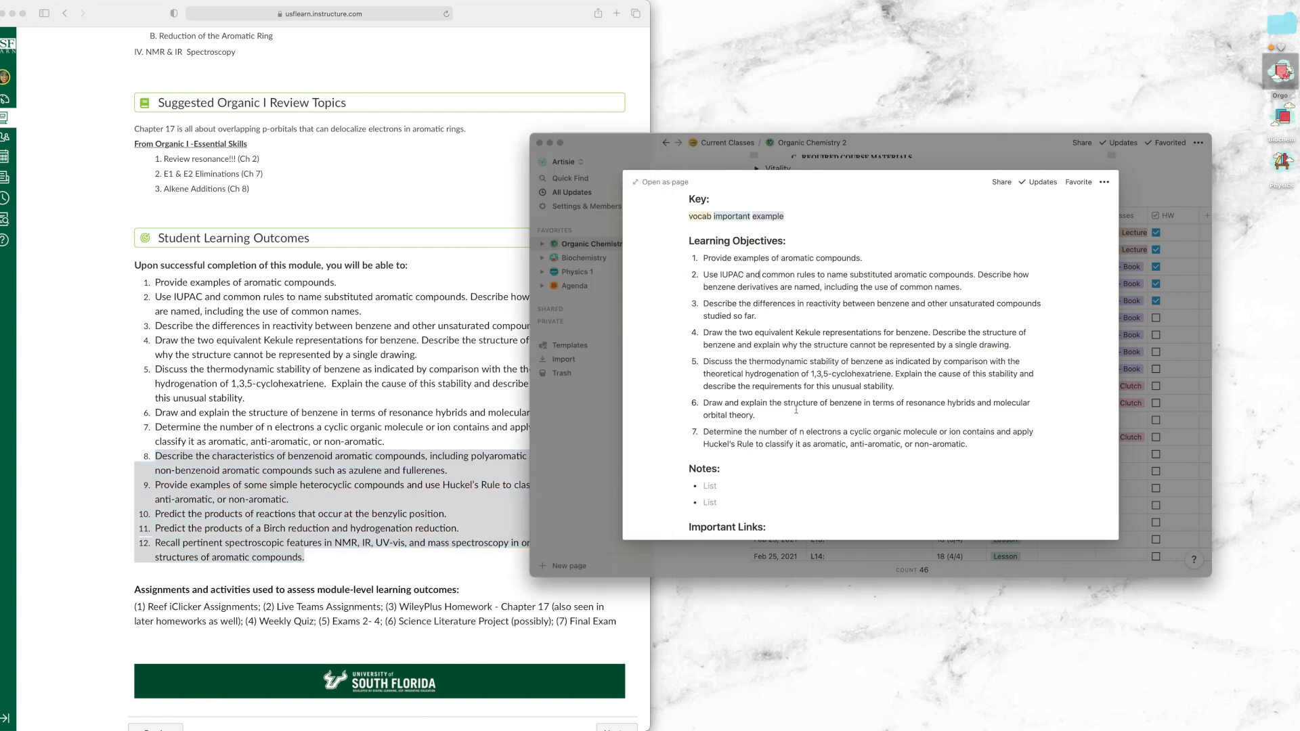
pyautogui.click(921, 156)
pyautogui.click(902, 453)
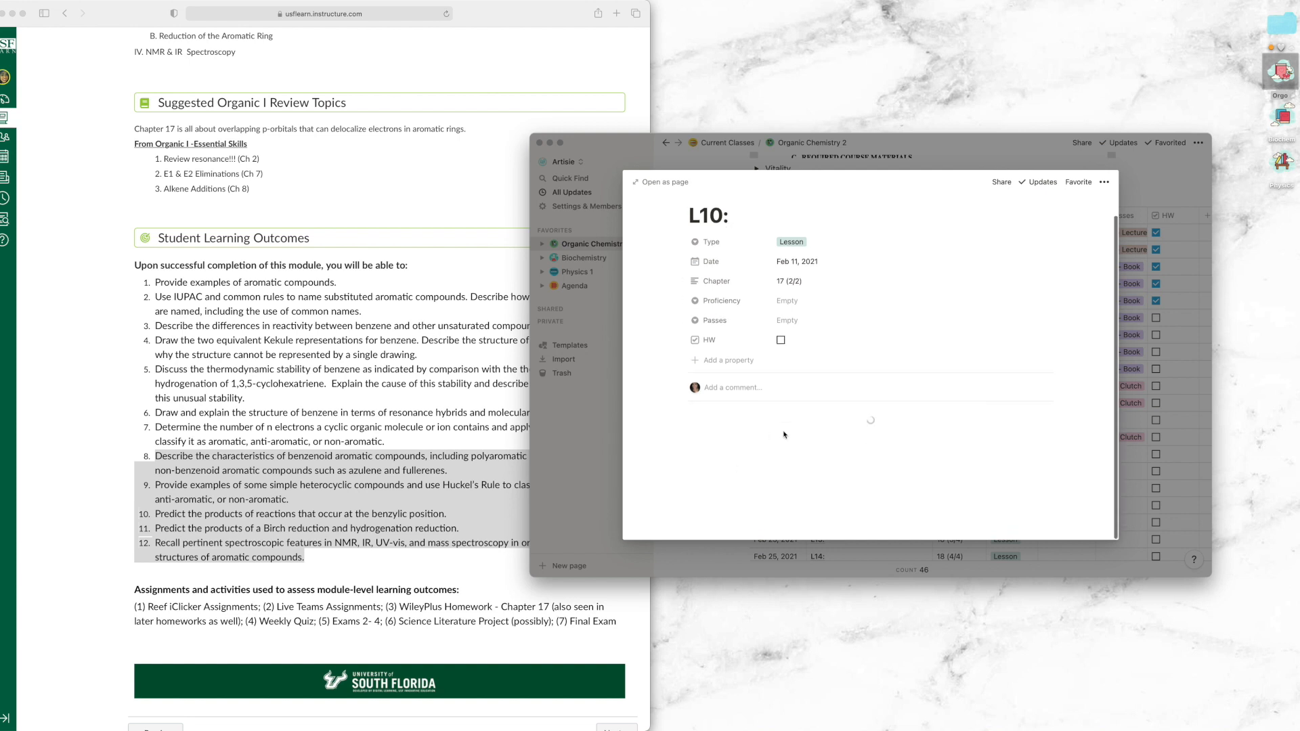
# Set the L10 entry's Proficiency to Beginner and its Passes to 1st - Clutch.
pyautogui.click(787, 300)
pyautogui.click(797, 344)
pyautogui.click(791, 321)
pyautogui.click(797, 354)
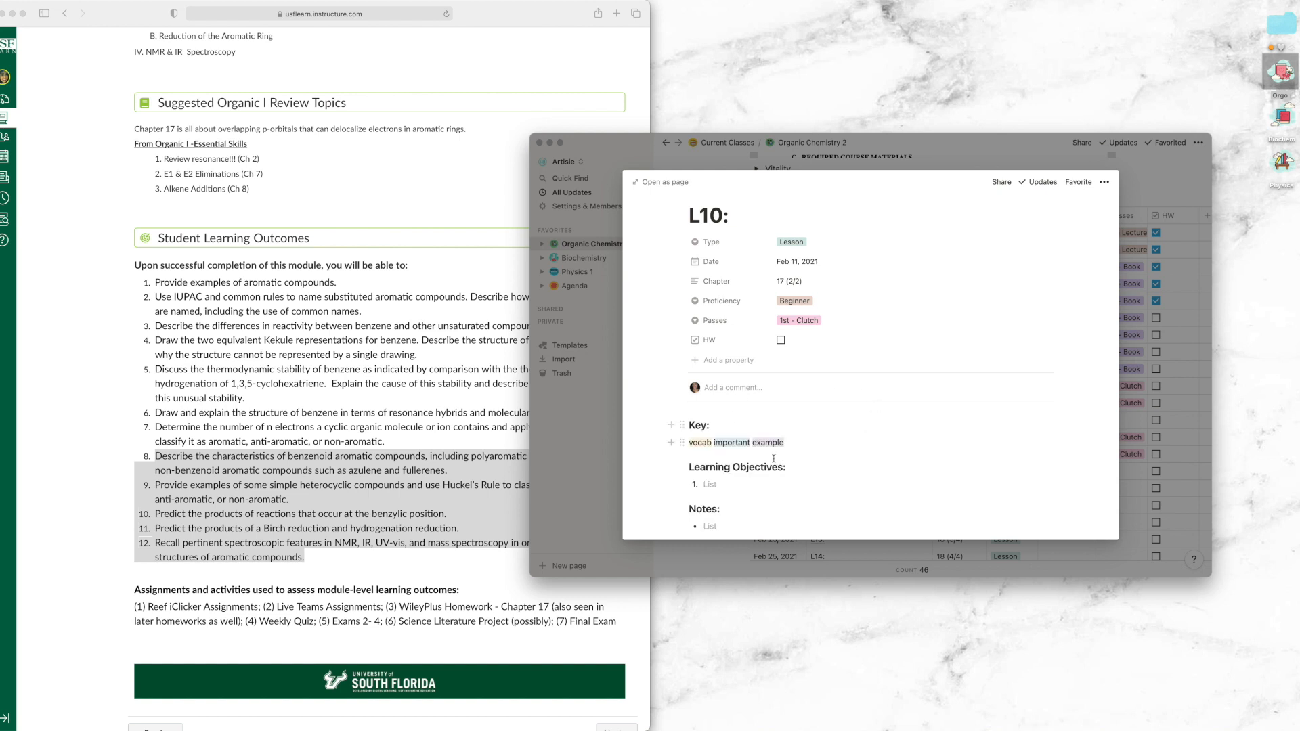
# Paste outcomes 8 to 12 under Learning Objectives in the L10 entry and remove the empty first list item.
pyautogui.scroll(-2, 768, 453)
pyautogui.click(717, 432)
pyautogui.press('super+v')
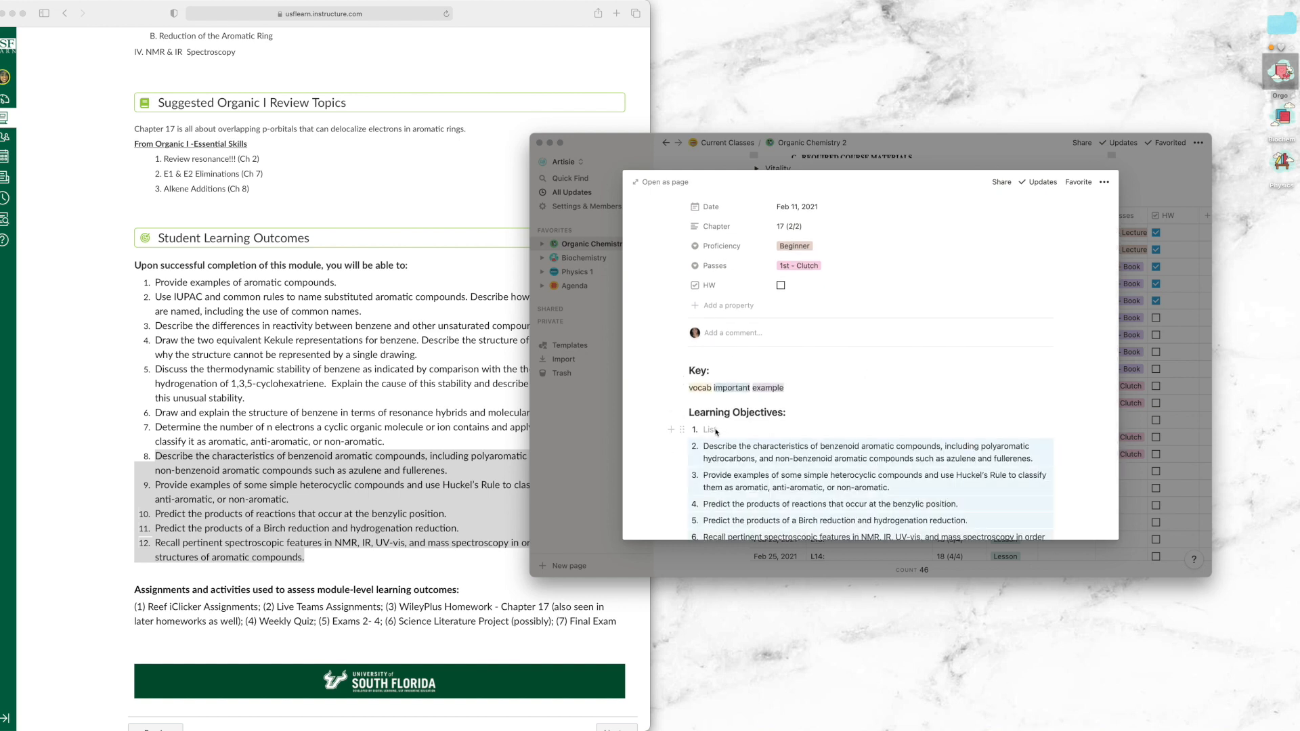
pyautogui.click(730, 434)
pyautogui.press('BackSpace')
pyautogui.press('Delete')
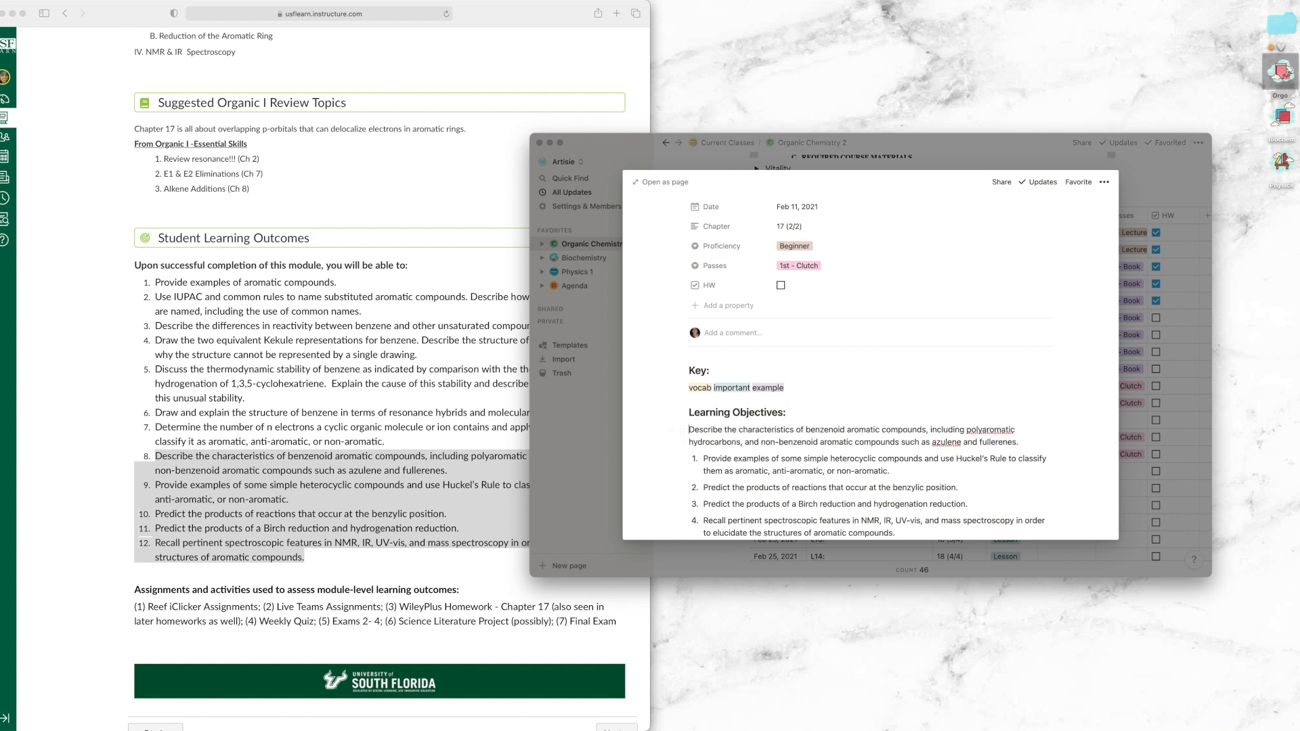
# Number the first three learning objectives in the L10 entry manually as 8., 9. and 10., replacing their automatic list numbering.
pyautogui.write('8.')
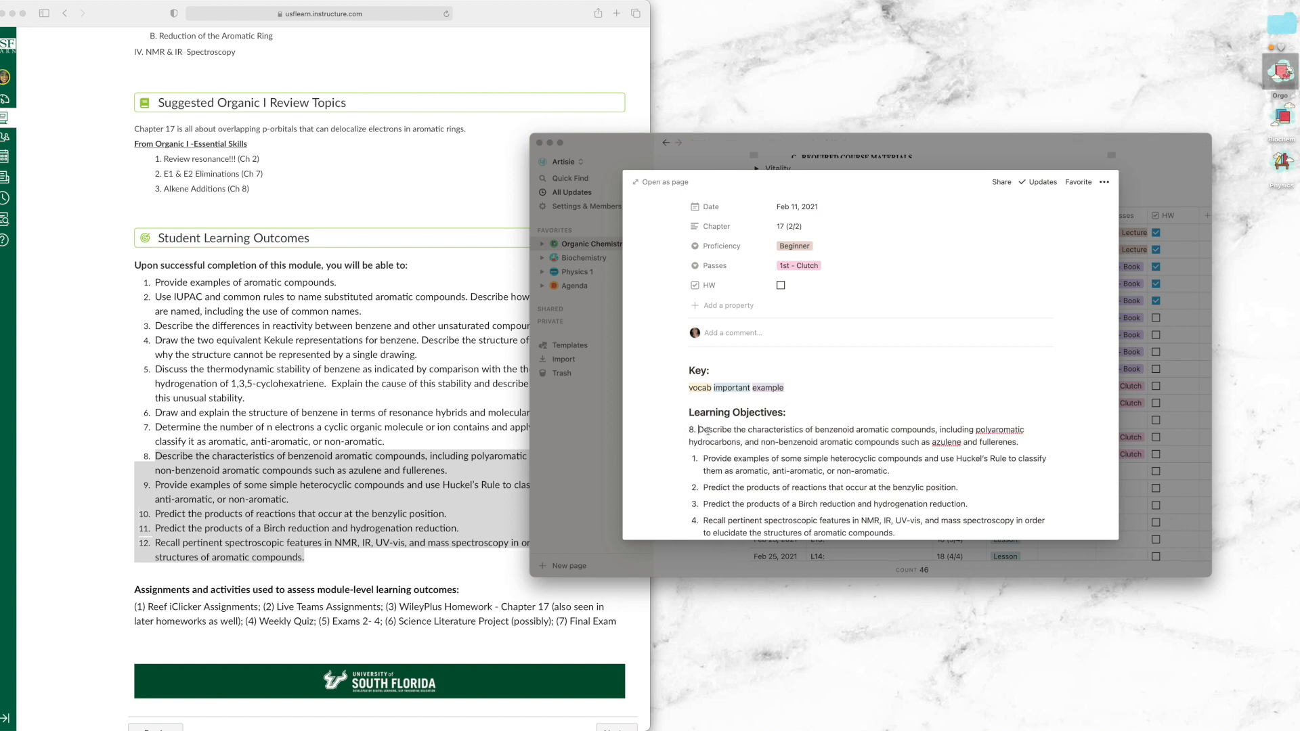
pyautogui.press('BackSpace')
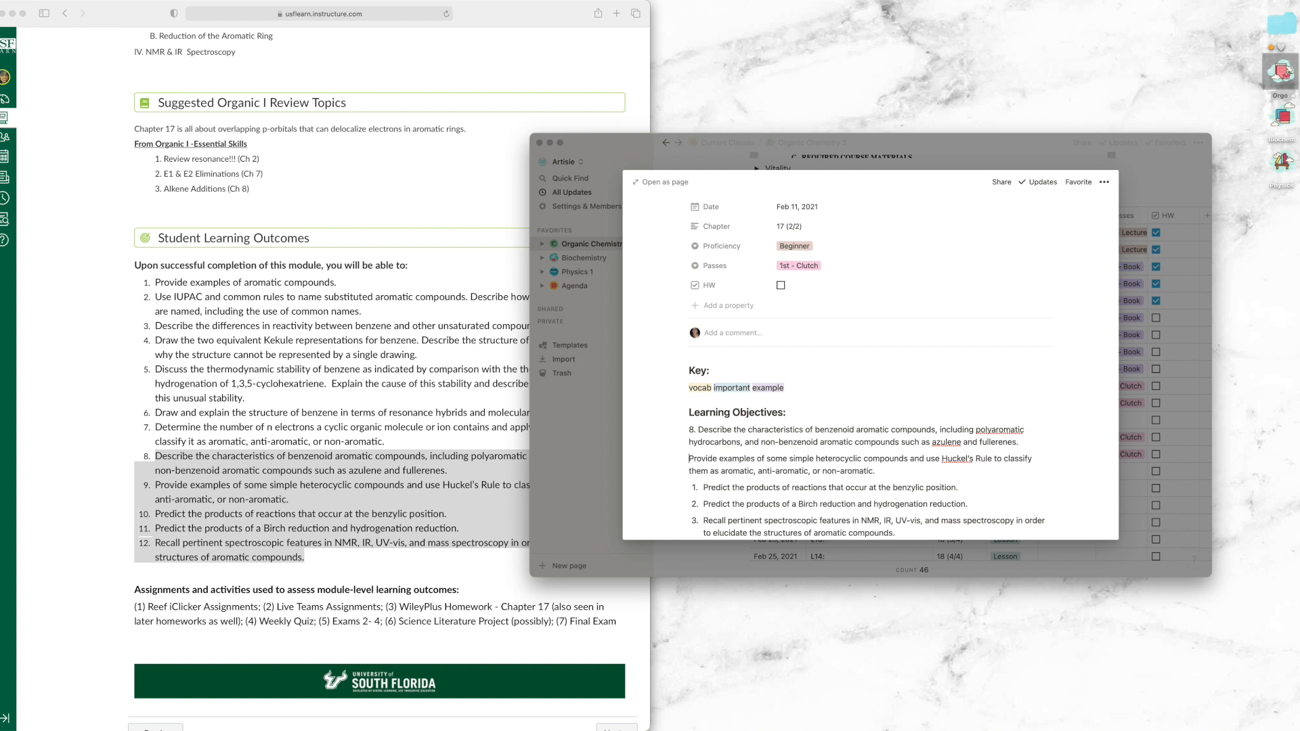
pyautogui.write('9.')
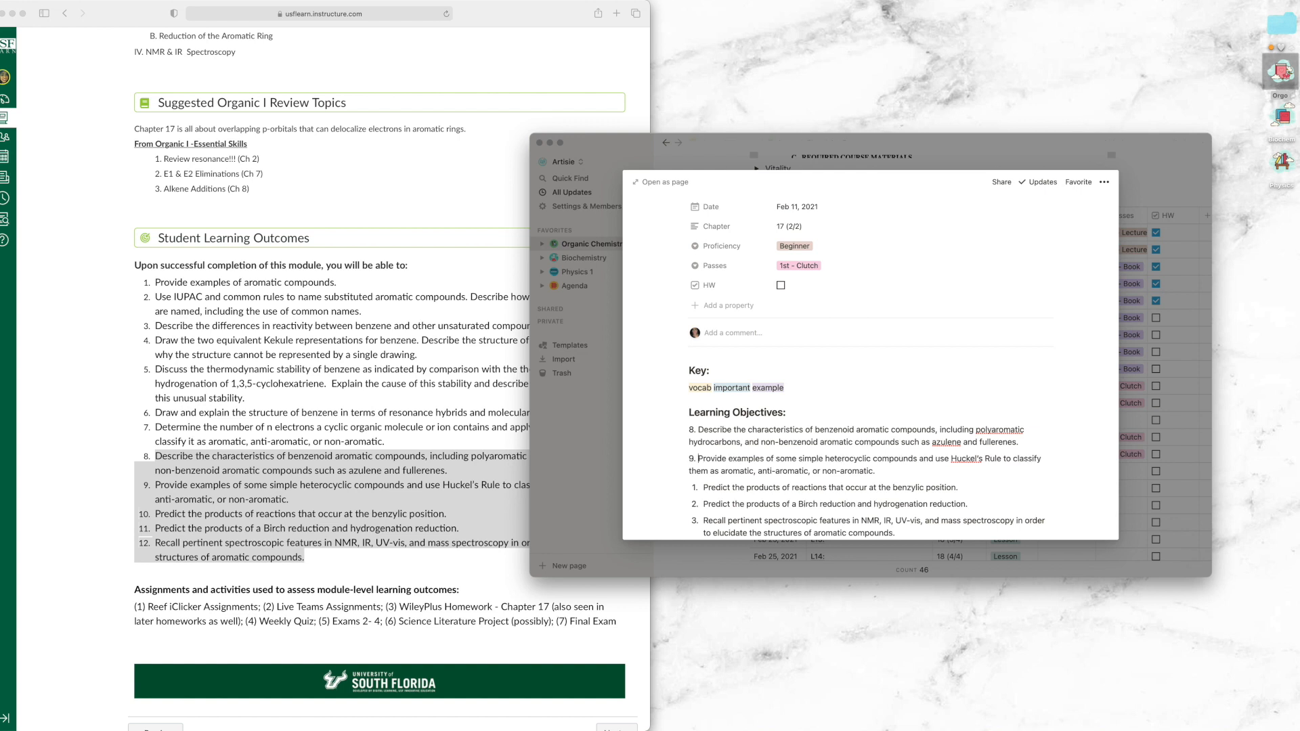
pyautogui.click(704, 487)
pyautogui.press('BackSpace')
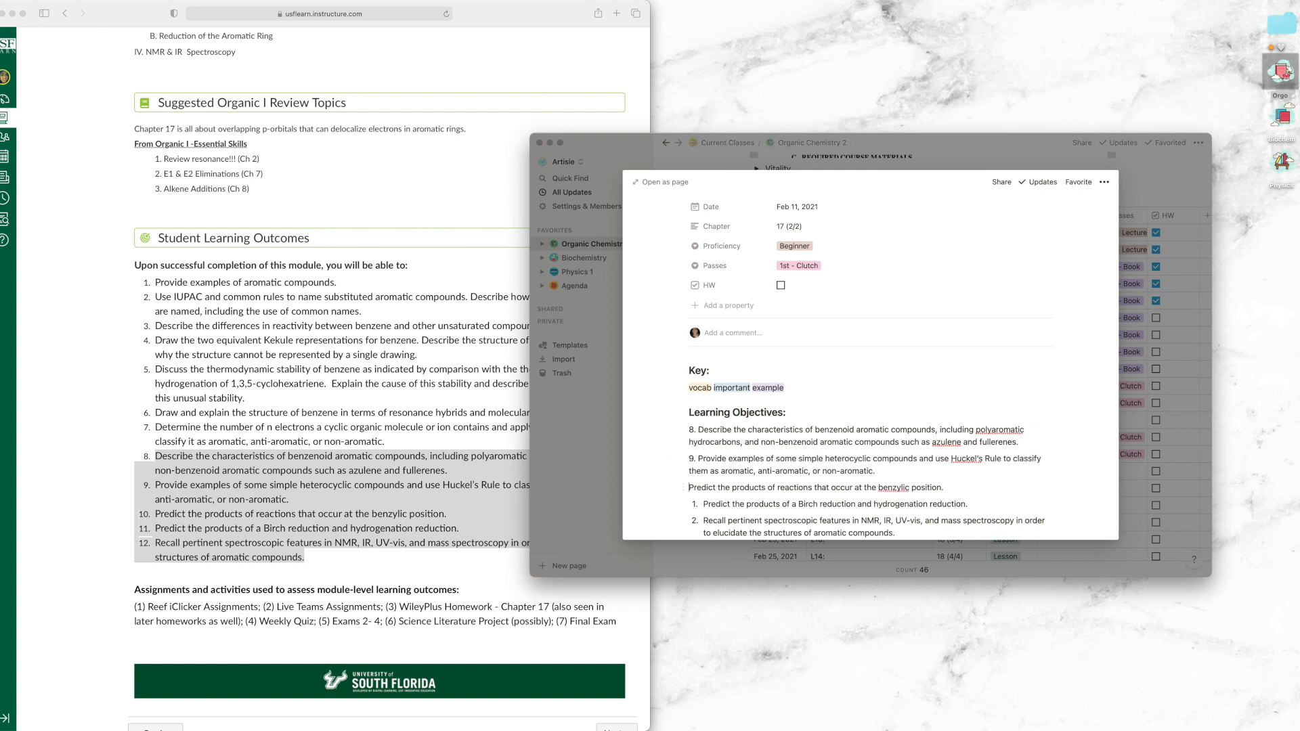
pyautogui.write('10.')
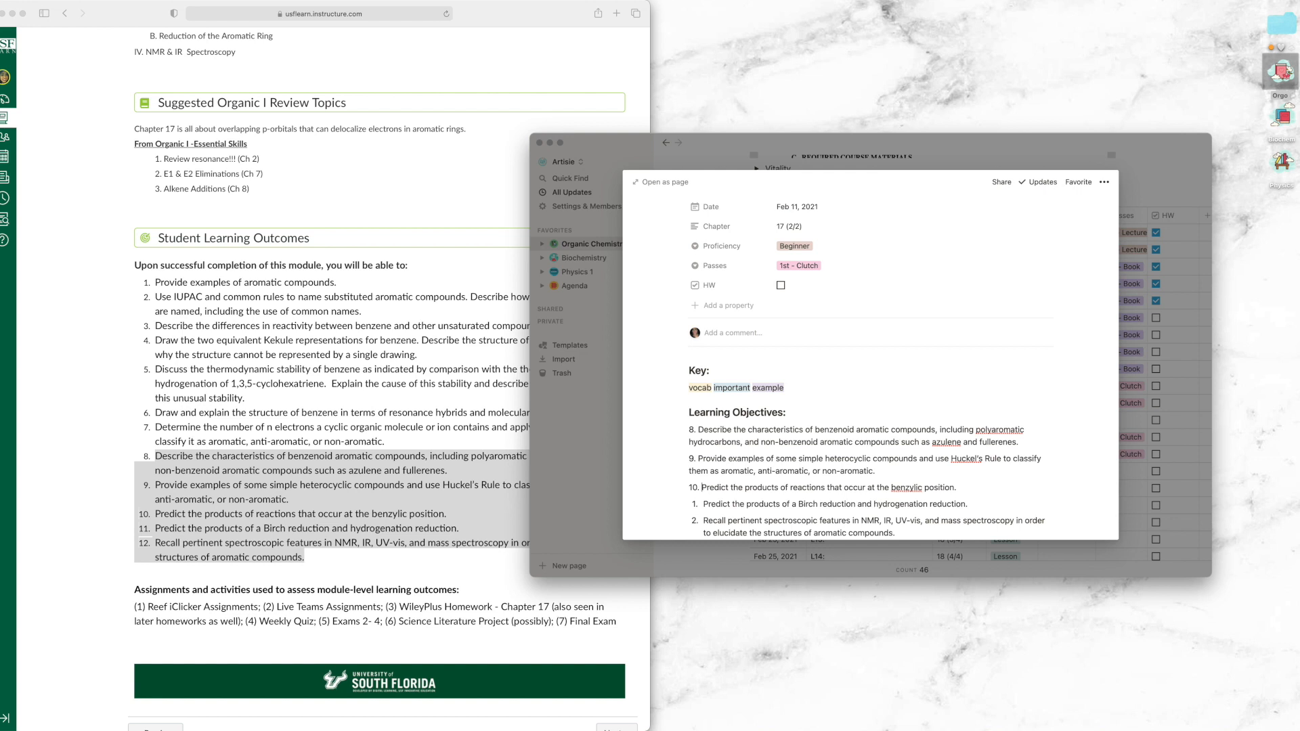
# Number the last two learning objectives manually as 11. and 12., replacing their automatic list numbering, and close the L10 entry.
pyautogui.click(707, 506)
pyautogui.press('BackSpace')
pyautogui.write('11.0')
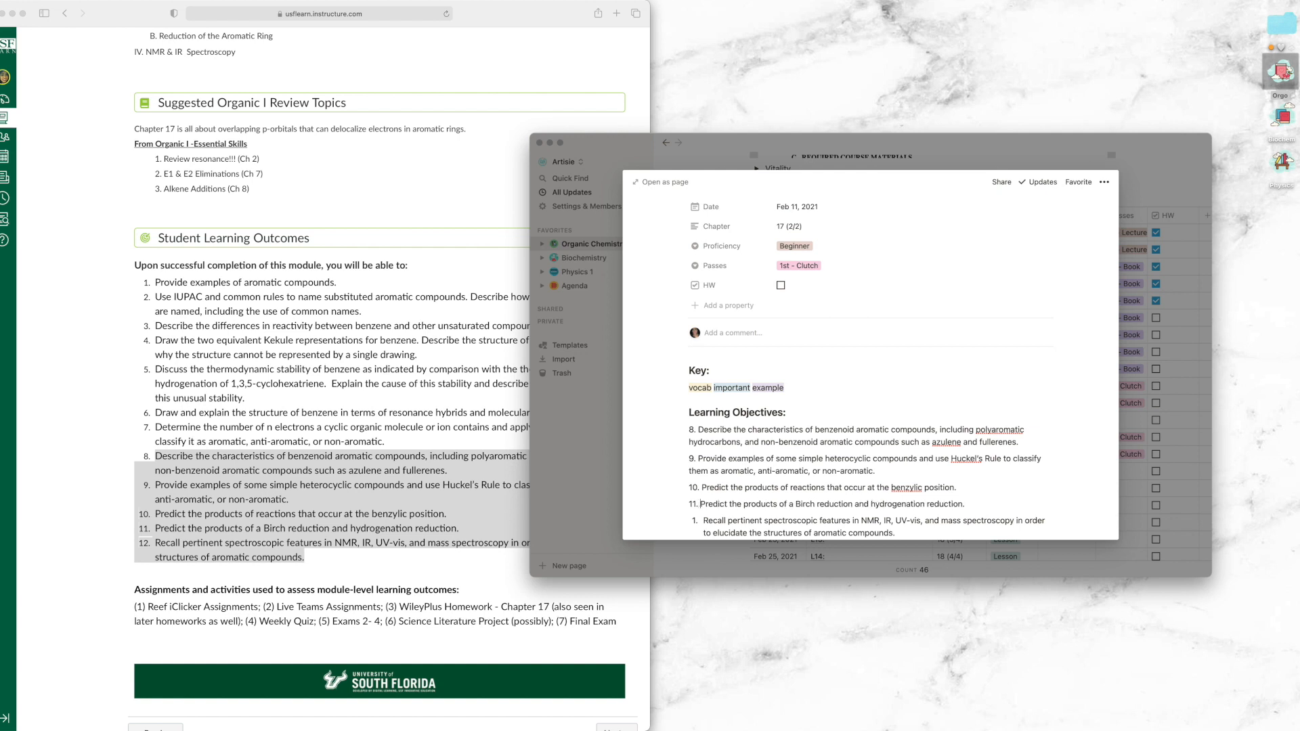
pyautogui.scroll(2, 712, 515)
pyautogui.scroll(-5, 713, 515)
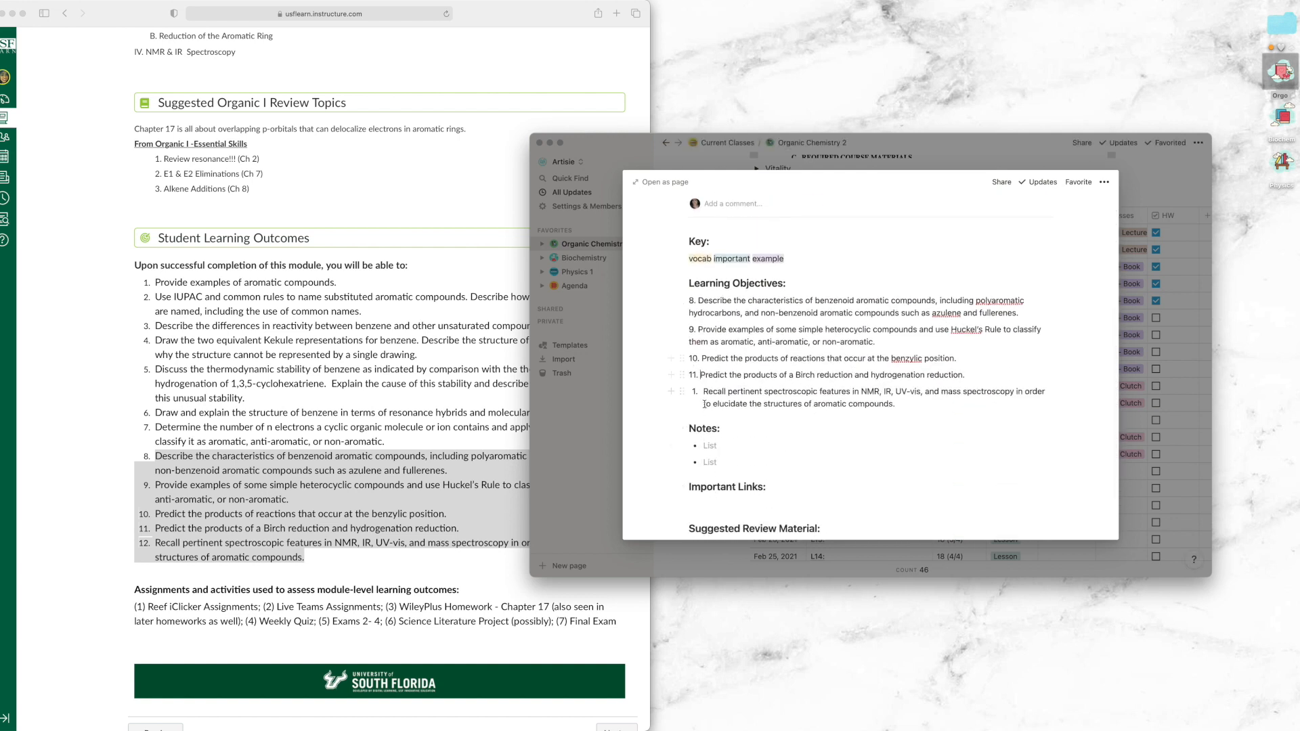
pyautogui.press('BackSpace')
pyautogui.write('1.')
pyautogui.scroll(-1, 962, 431)
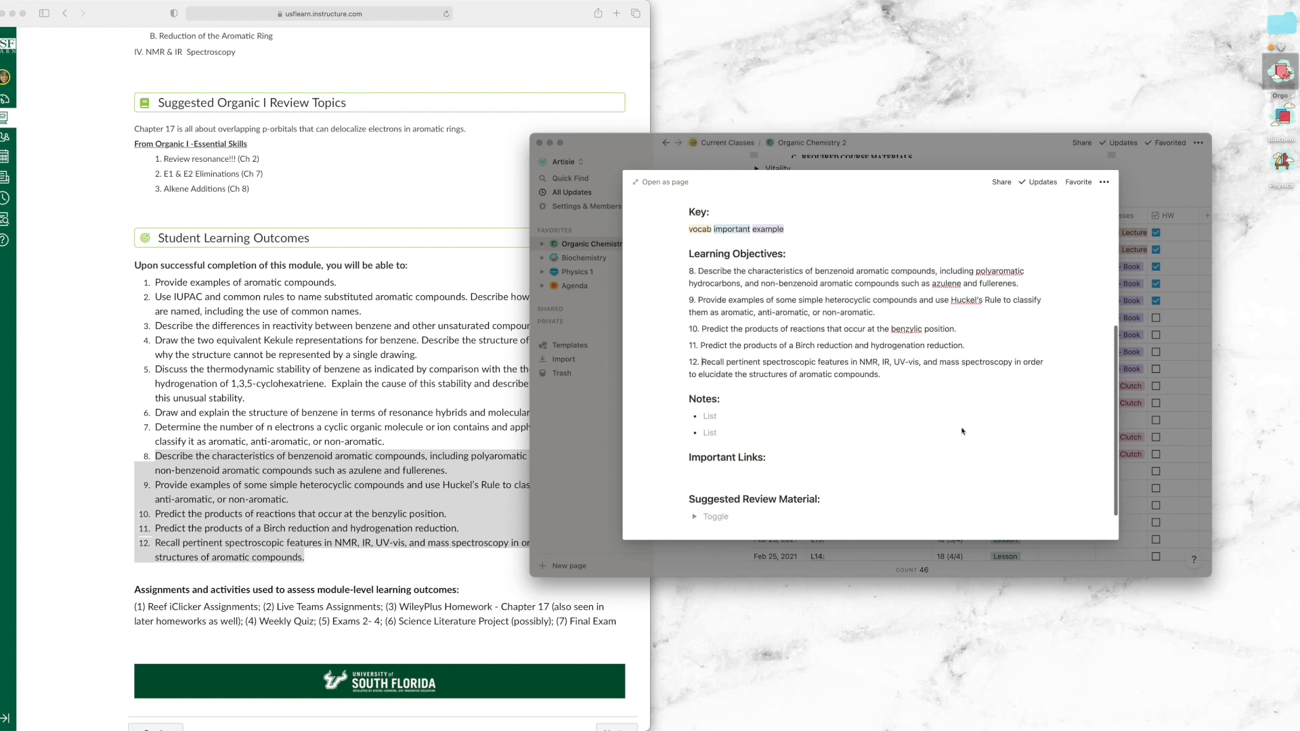
pyautogui.click(1175, 435)
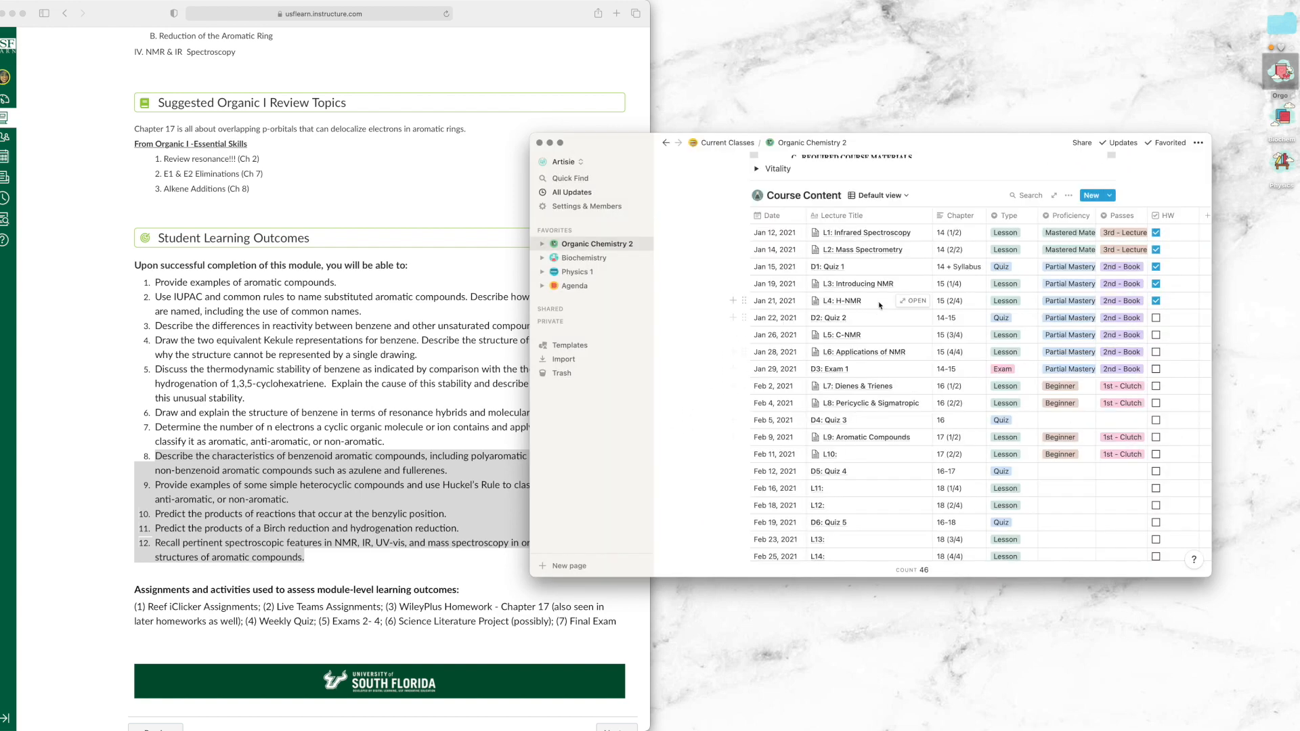
# Look through the Chapter 17 overview, activities and link-to-text pages on the course site, ending at the overview's suggested review topics.
pyautogui.scroll(-2, 417, 395)
pyautogui.click(316, 337)
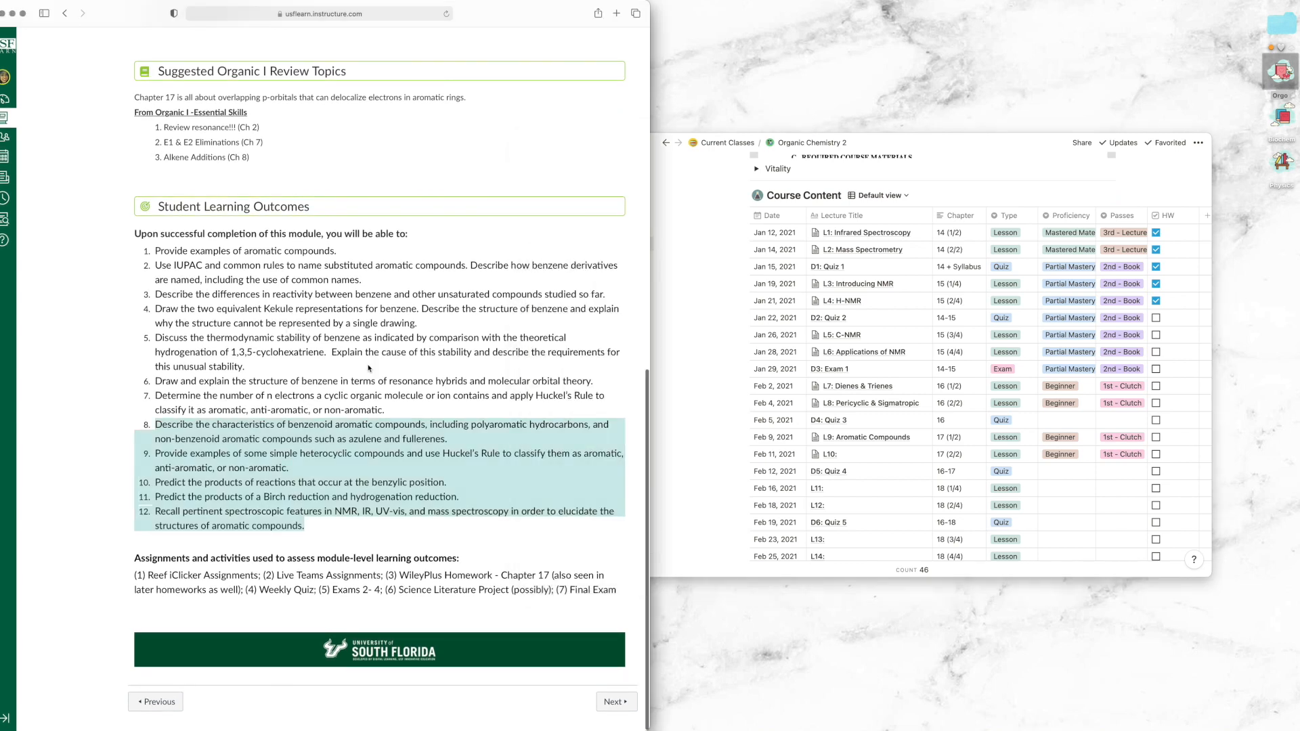
pyautogui.scroll(10, 491, 515)
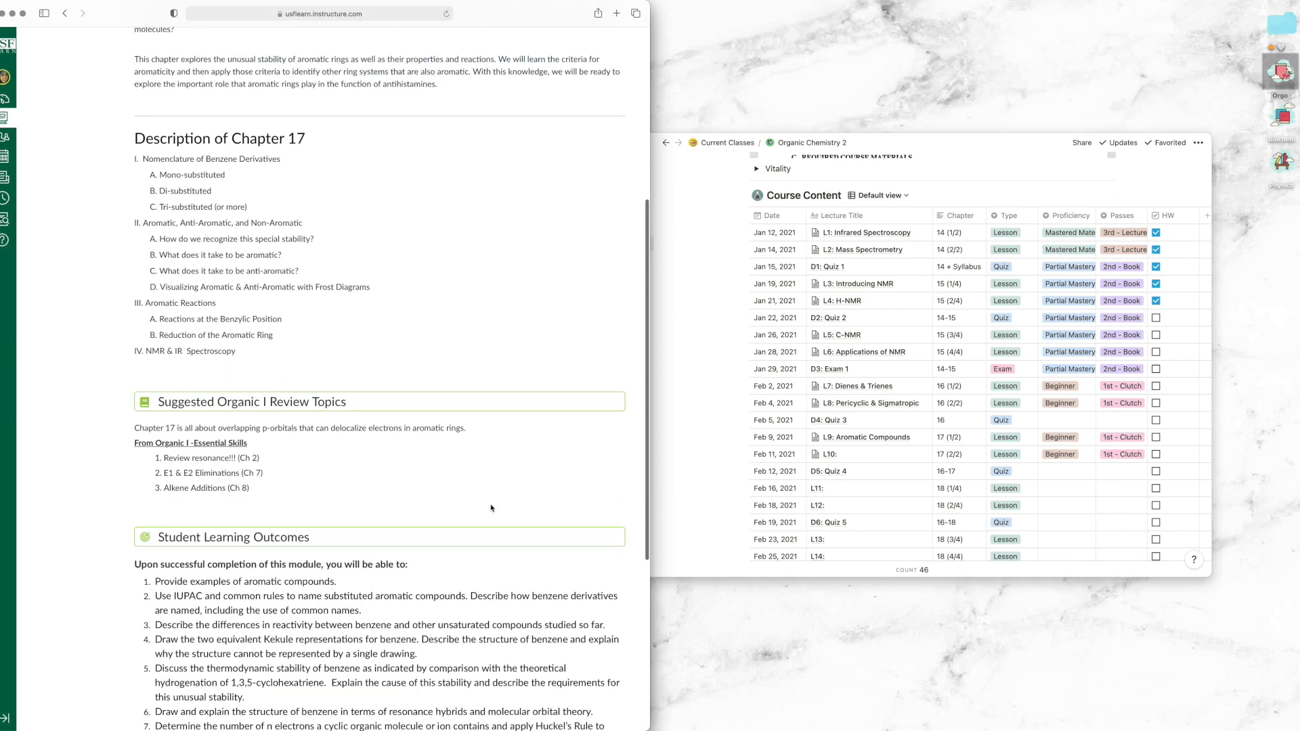
pyautogui.scroll(-10, 491, 508)
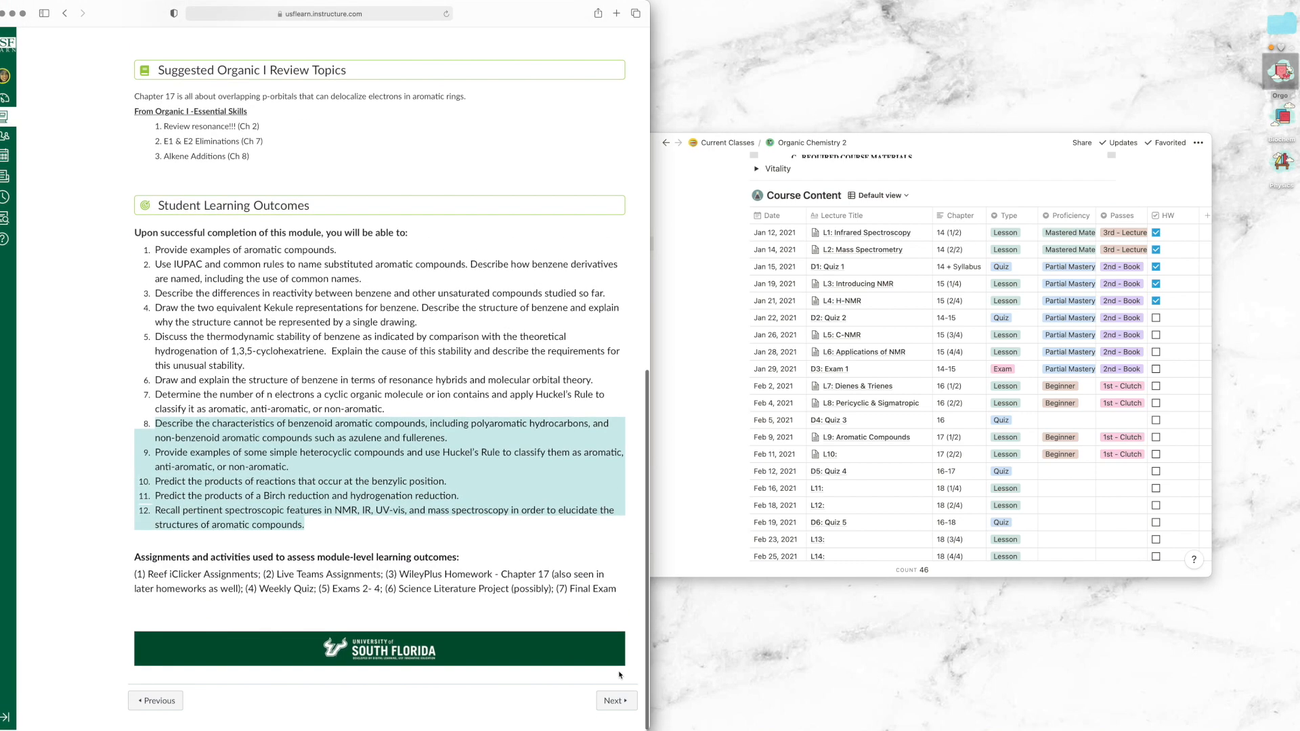
pyautogui.click(627, 697)
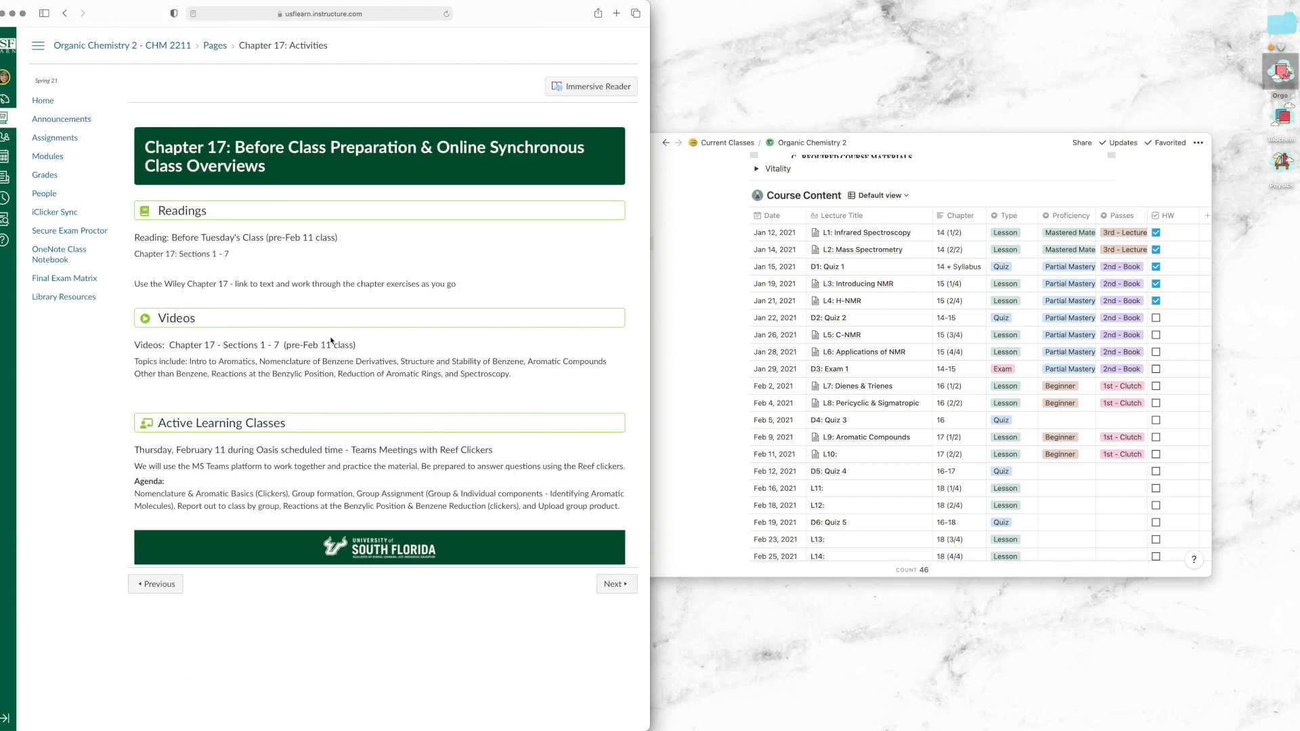
pyautogui.click(615, 585)
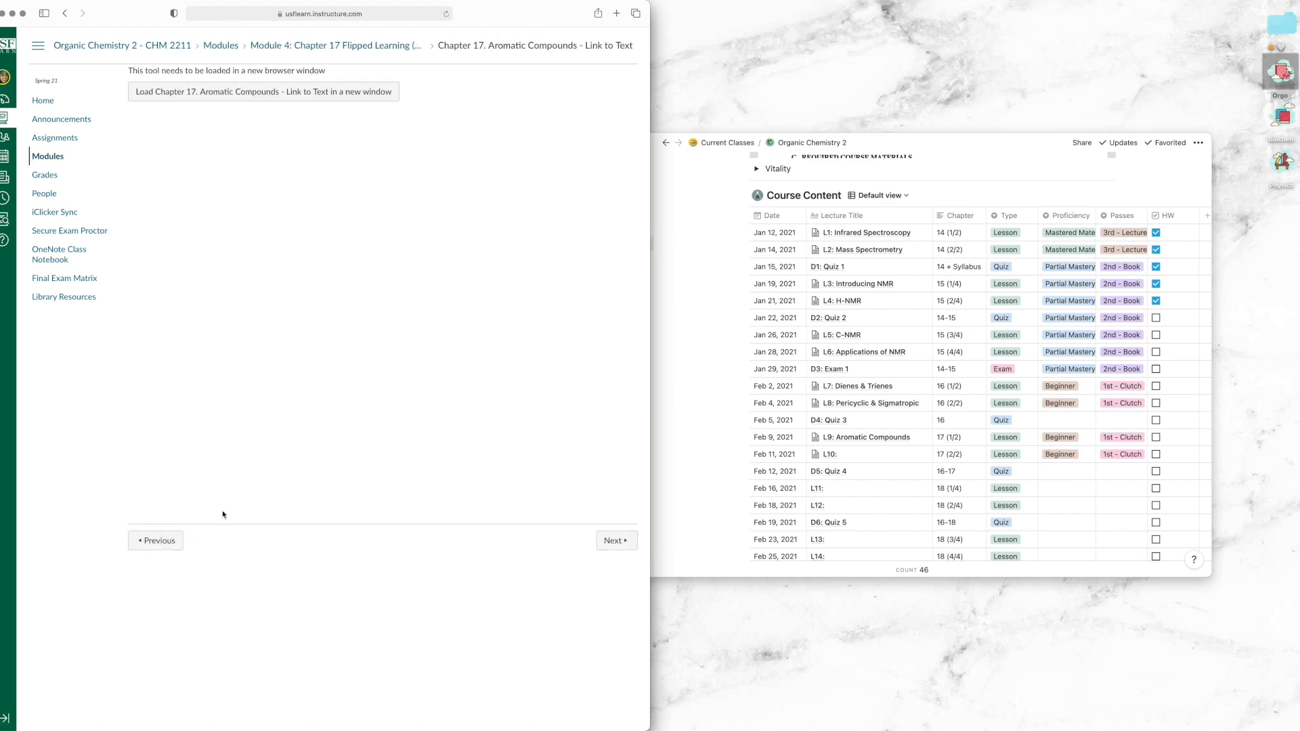
pyautogui.click(153, 541)
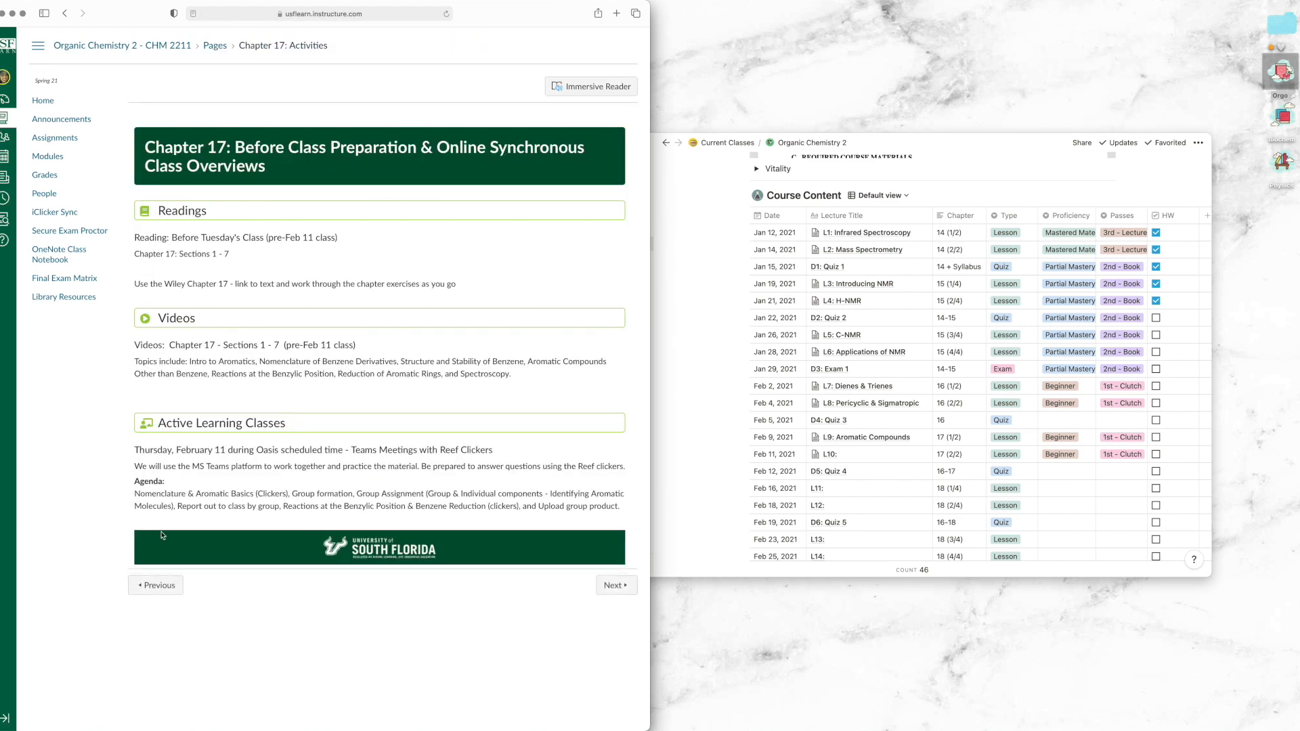
pyautogui.click(159, 585)
pyautogui.scroll(-10, 227, 519)
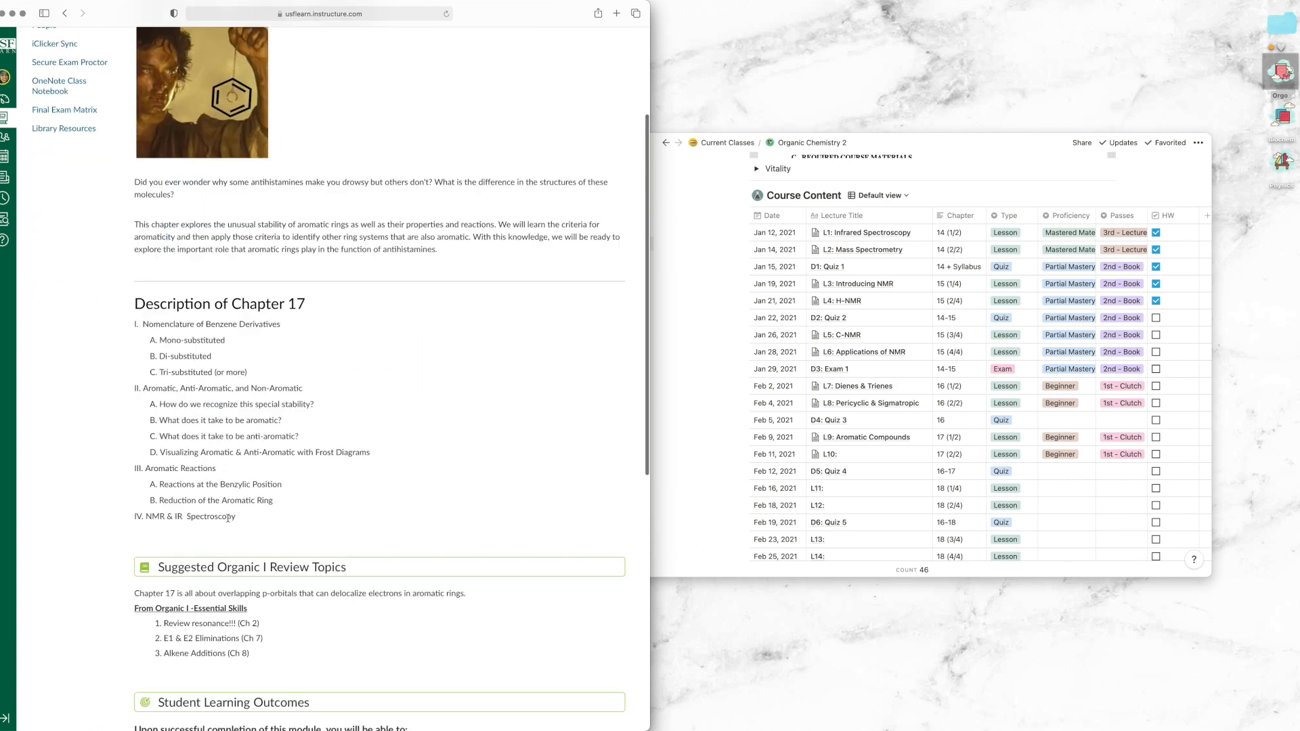
pyautogui.scroll(-1, 228, 519)
pyautogui.scroll(-1, 227, 519)
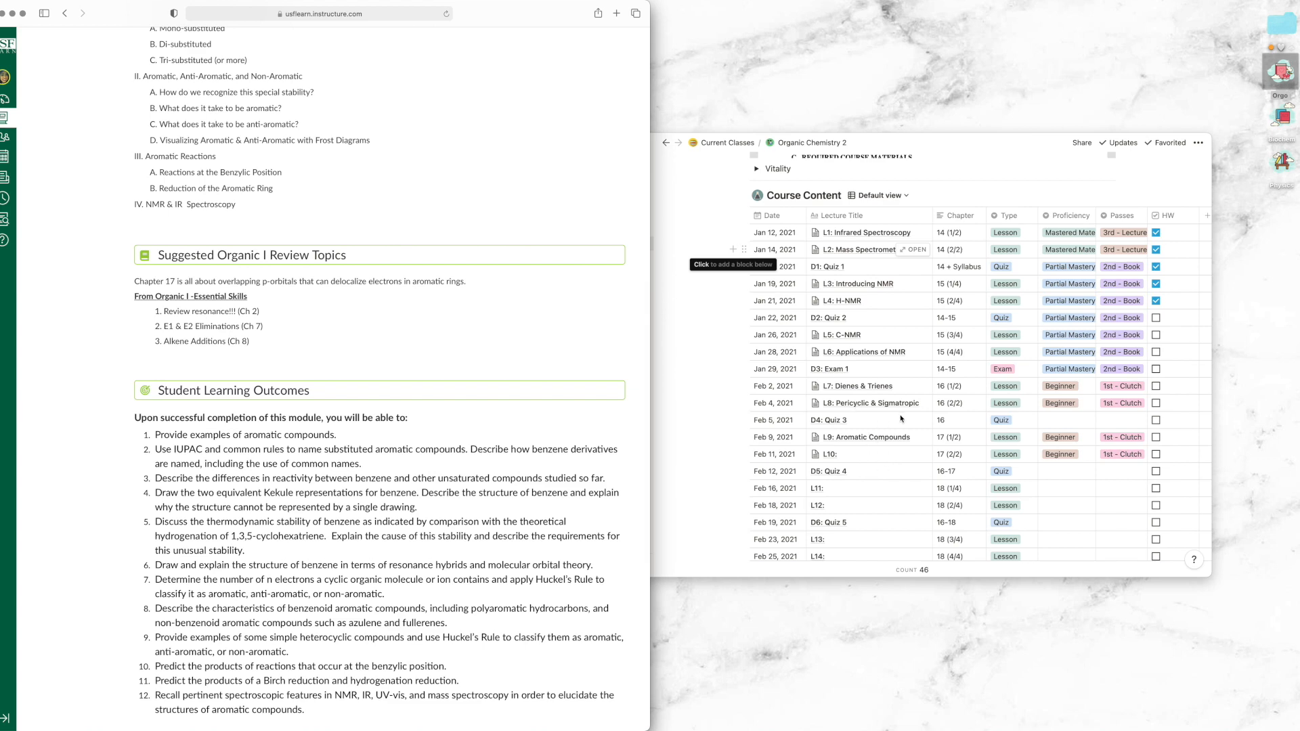
# Open the L9: Aromatic Compounds entry and copy the three Organic I Essential Skills topics from the course page.
pyautogui.click(917, 440)
pyautogui.click(914, 439)
pyautogui.scroll(-5, 718, 441)
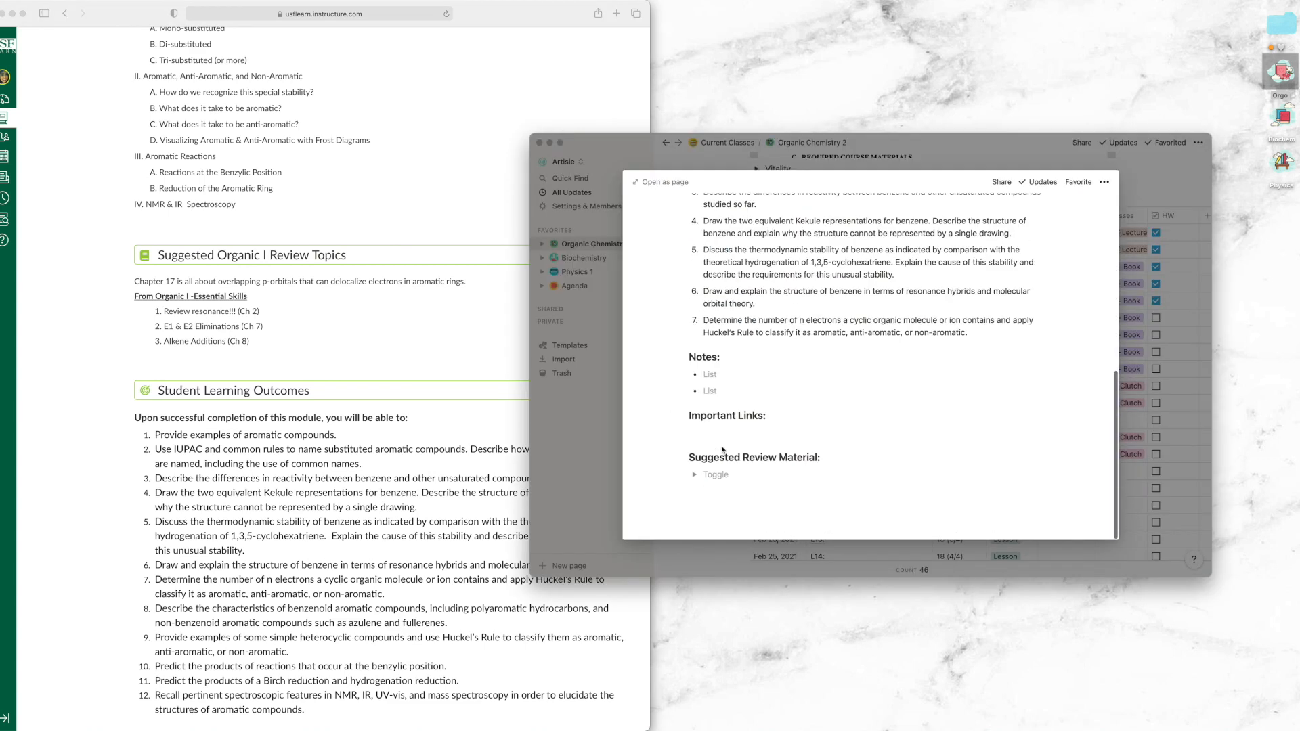
pyautogui.click(256, 347)
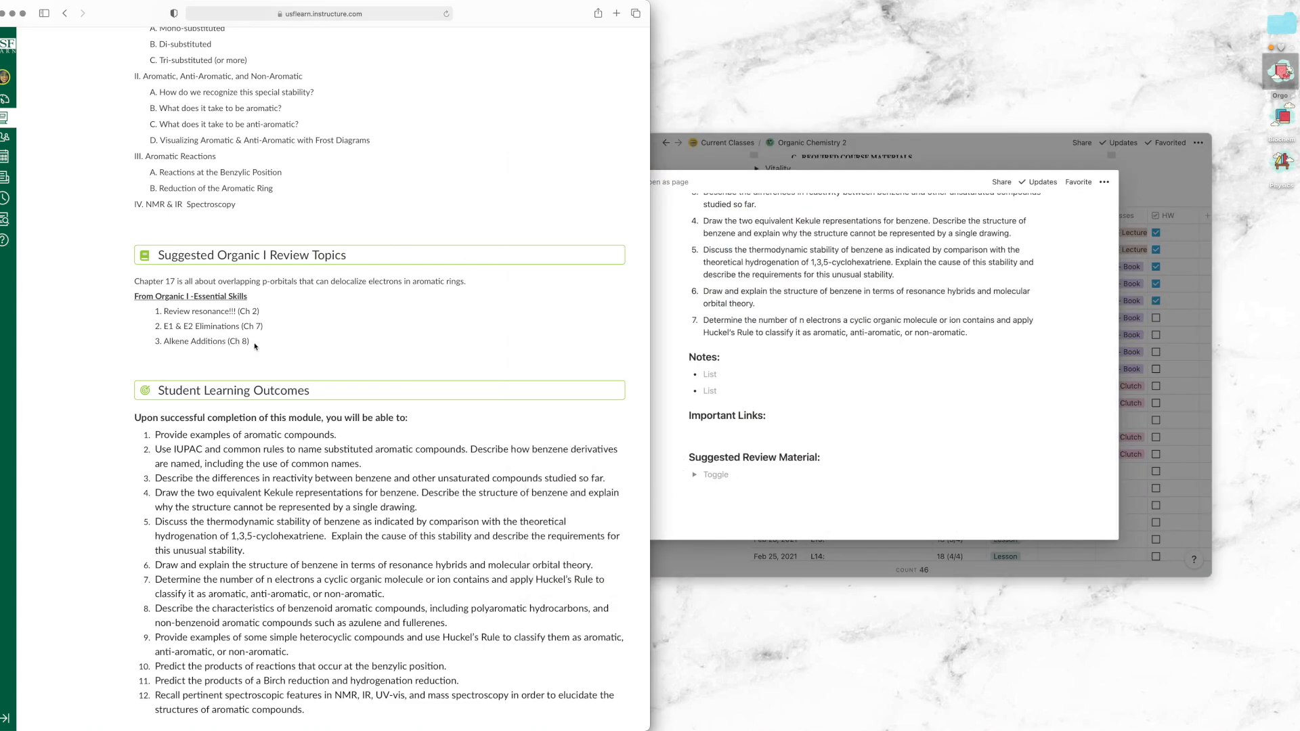
pyautogui.moveTo(256, 346); pyautogui.dragTo(164, 310)
pyautogui.press('super+c')
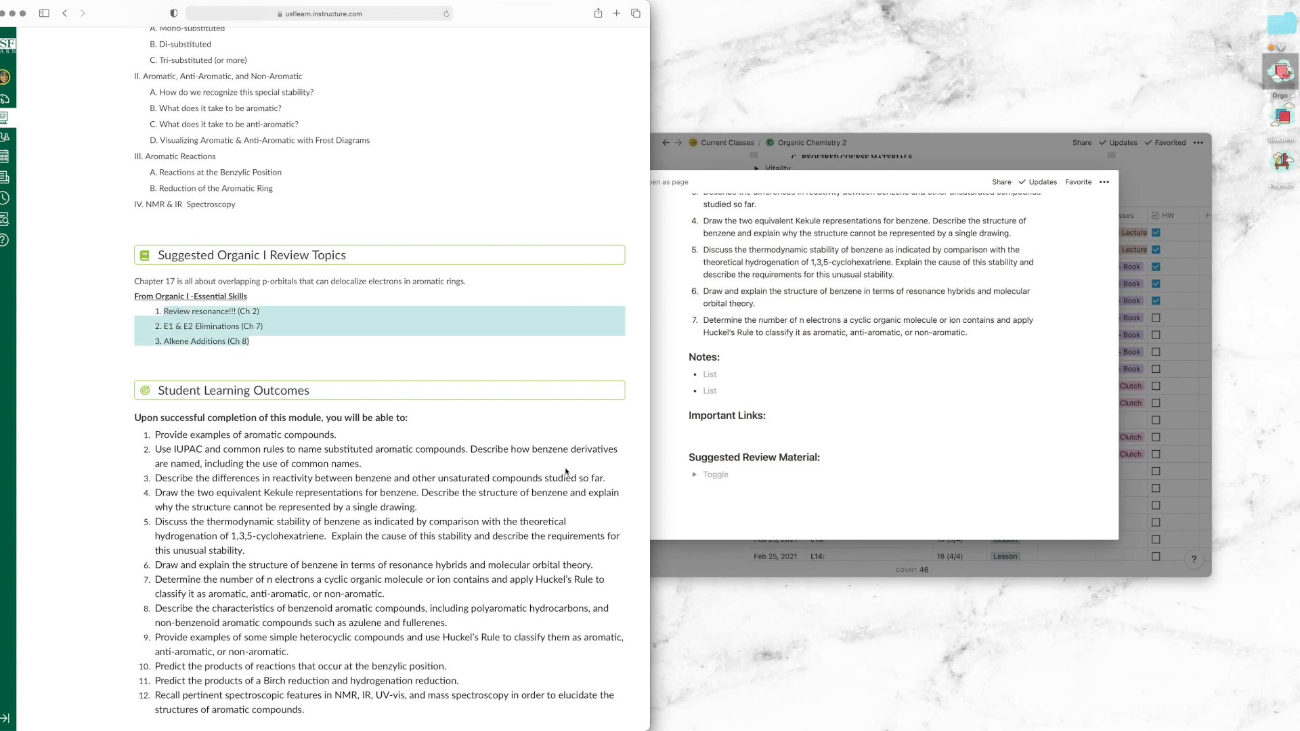
# Paste the copied topics under Suggested Review Material in the L9 entry and merge Review resonance!!! (Ch 2) into the empty toggle.
pyautogui.click(714, 480)
pyautogui.press('super+v')
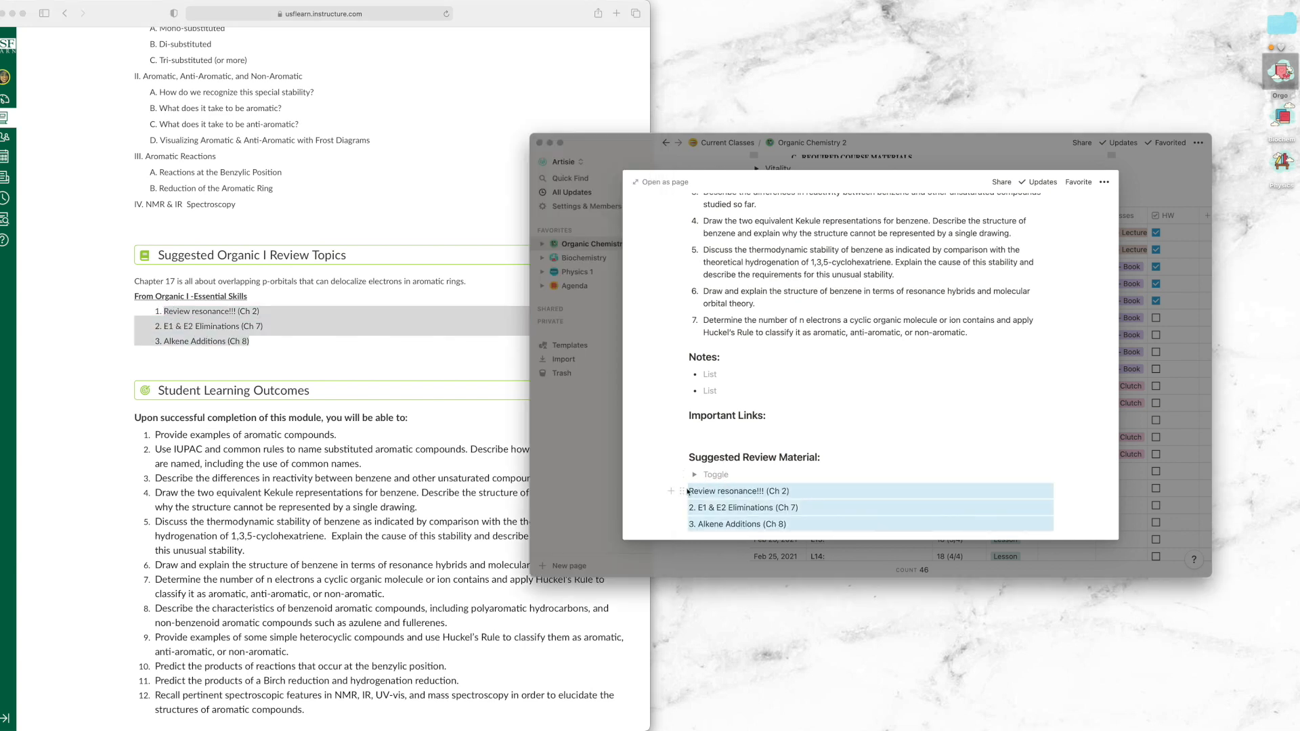
pyautogui.click(689, 491)
pyautogui.press('BackSpace')
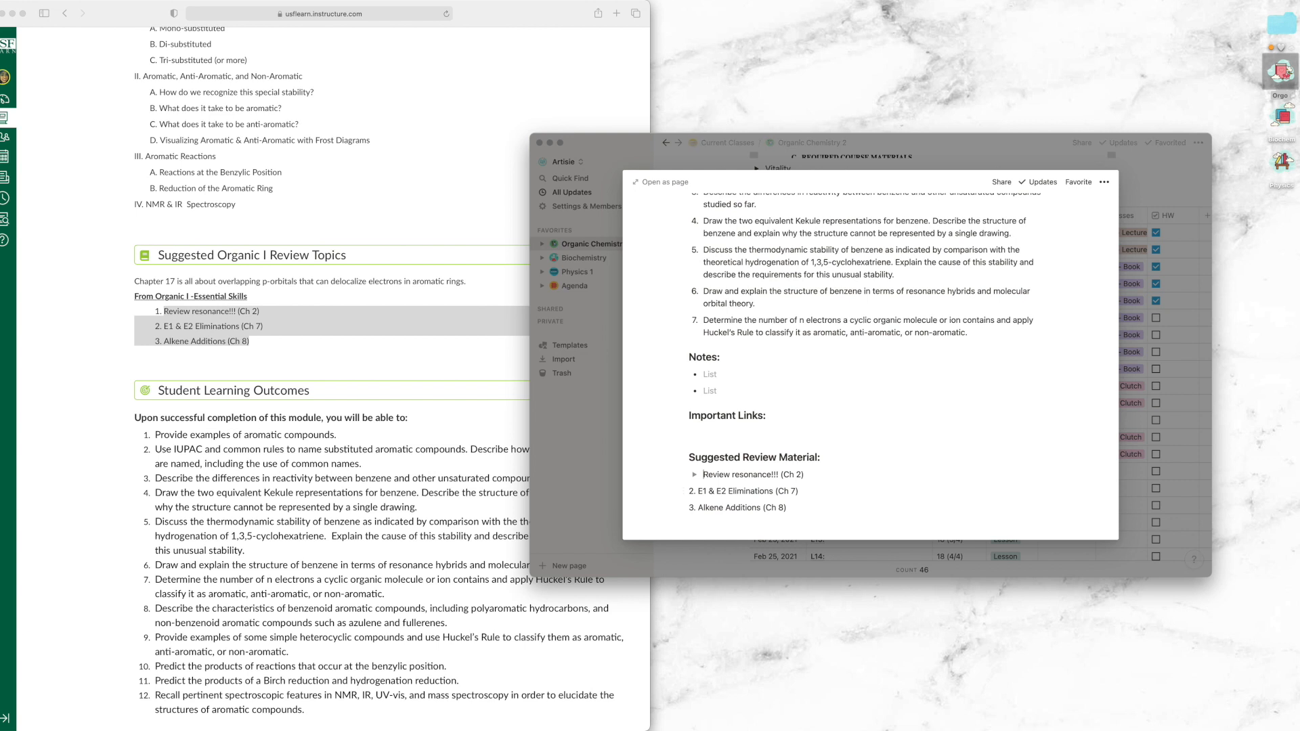
pyautogui.moveTo(694, 489); pyautogui.dragTo(685, 492)
pyautogui.press('BackSpace')
pyautogui.press('super+z')
# Remove the number prefixes from the E1 & E2 Eliminations (Ch 7) and Alkene Additions (Ch 8) lines.
pyautogui.click(700, 491)
pyautogui.press('BackSpace')
pyautogui.press('BackSpace')
pyautogui.press('BackSpace')
pyautogui.click(699, 507)
pyautogui.press('BackSpace')
pyautogui.press('BackSpace')
pyautogui.press('BackSpace')
# Turn the E1 & E2 Eliminations (Ch 7) and Alkene Additions (Ch 8) lines into toggle lists.
pyautogui.click(682, 491)
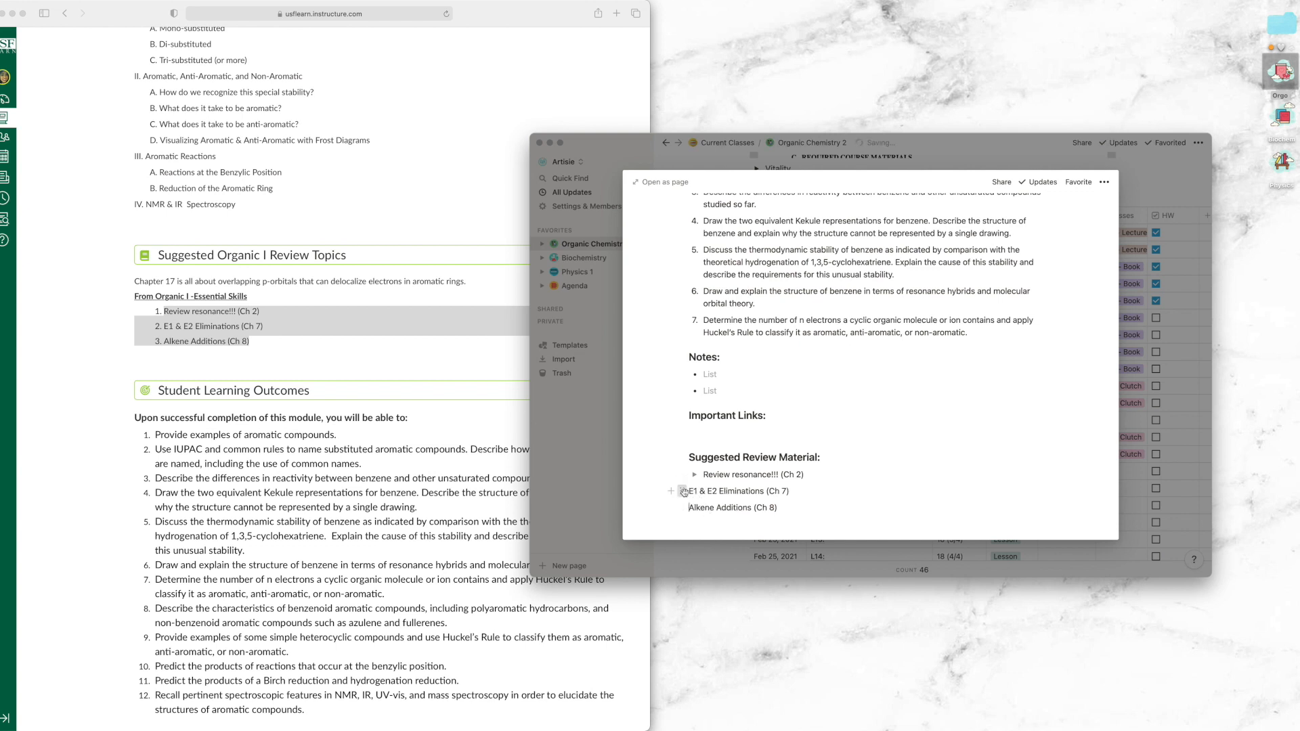
pyautogui.moveTo(632, 446)
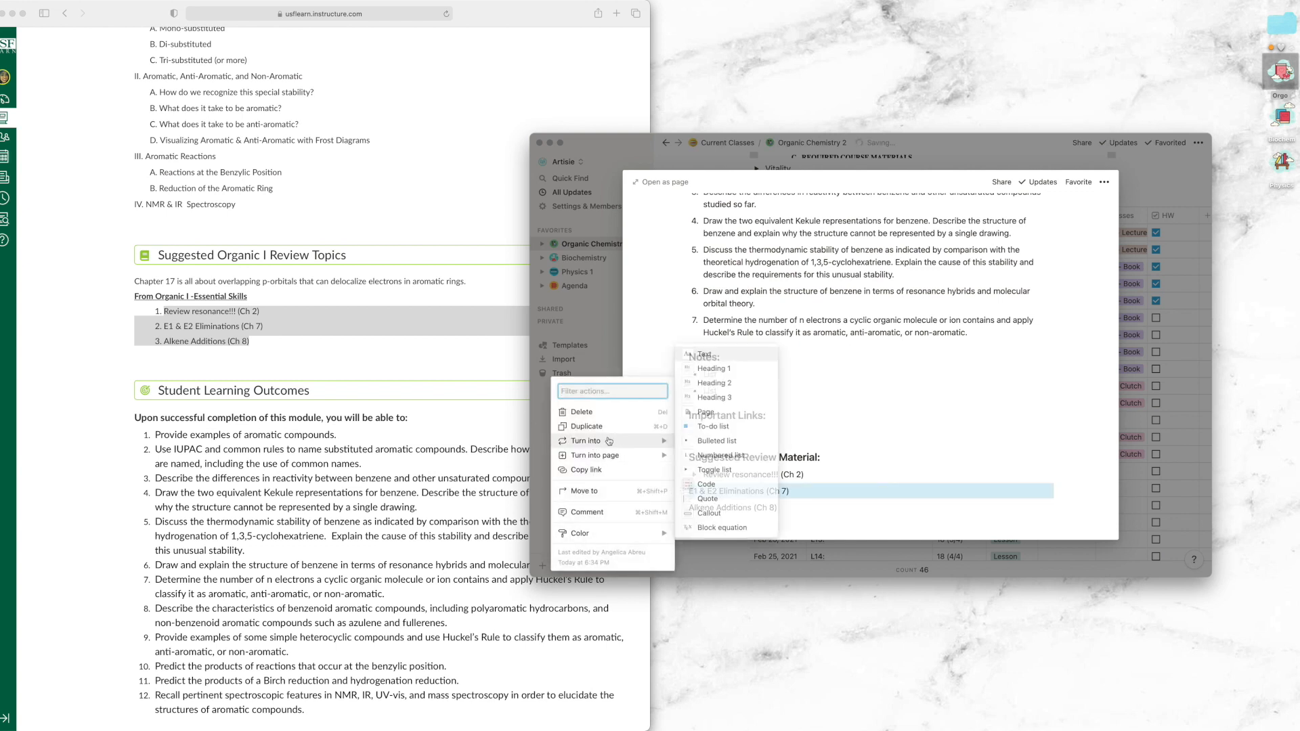
pyautogui.click(714, 469)
pyautogui.click(685, 508)
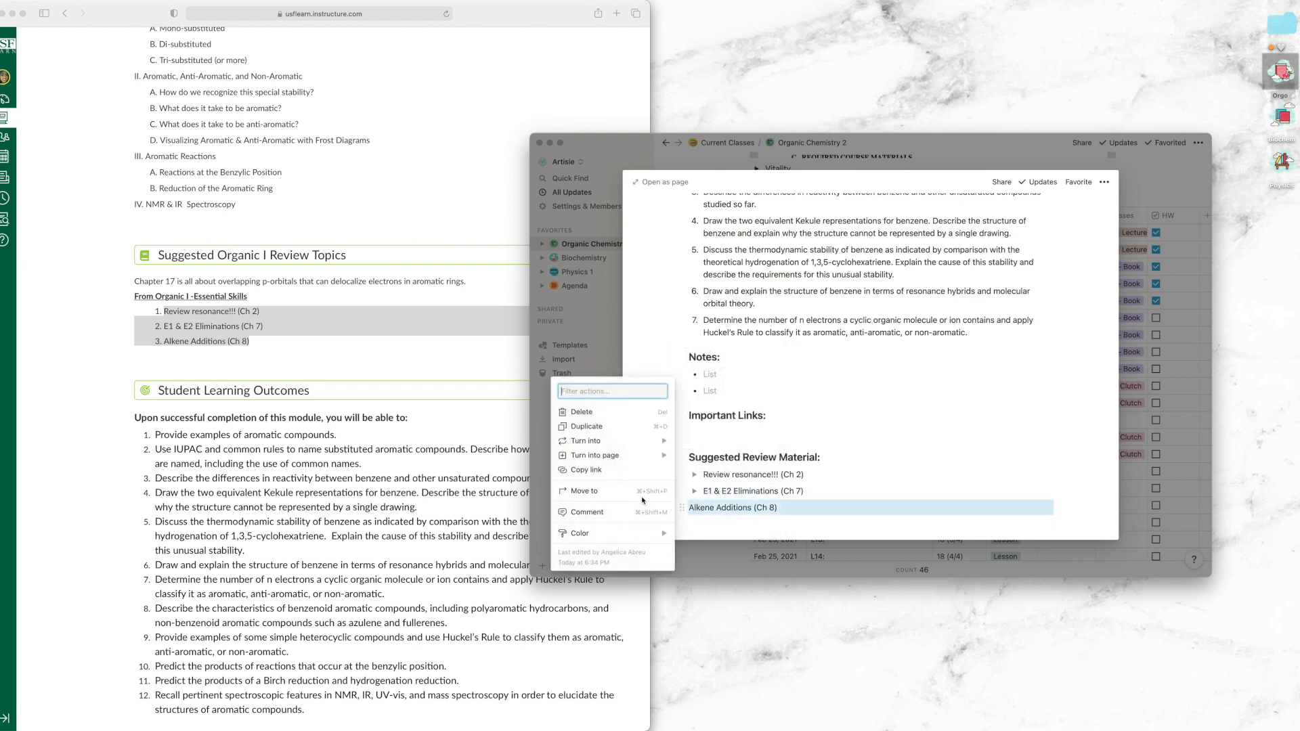
pyautogui.moveTo(643, 441)
pyautogui.click(713, 471)
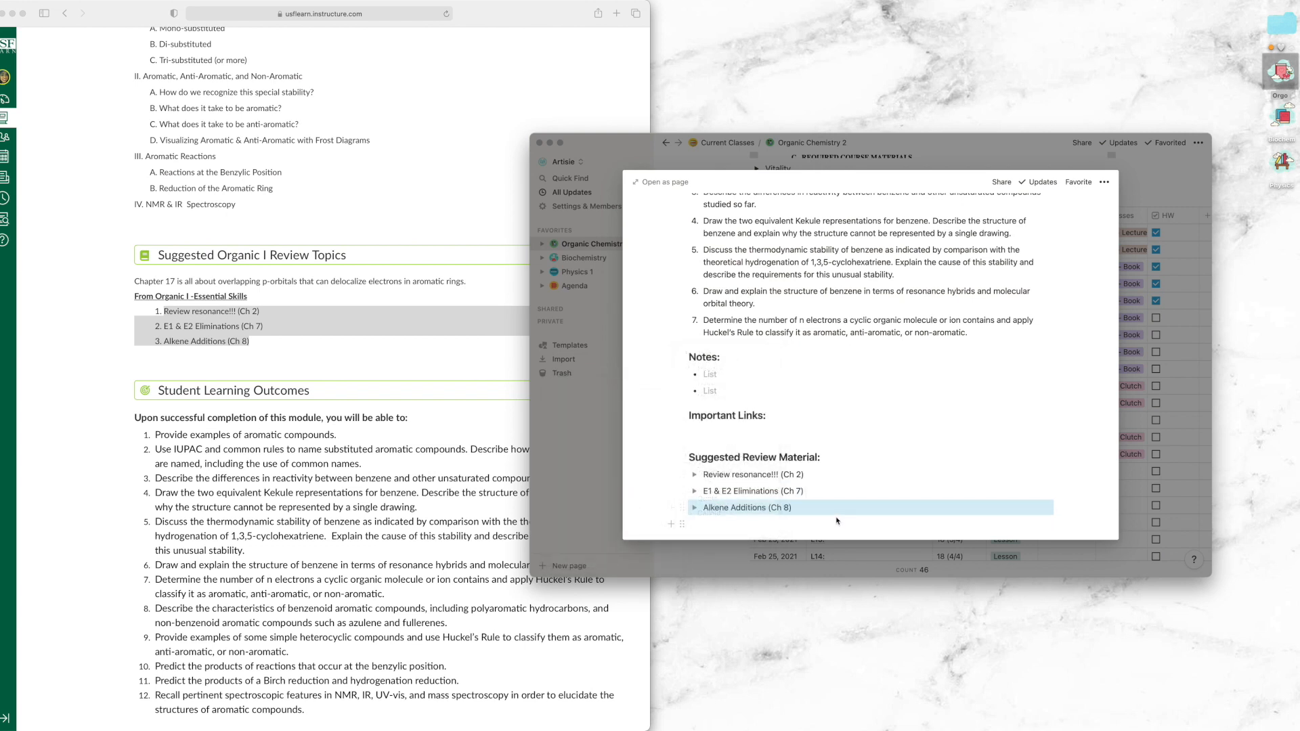
# Expand and collapse the Review resonance!!! (Ch 2) toggle to check its inside, and close the L9 entry.
pyautogui.click(695, 474)
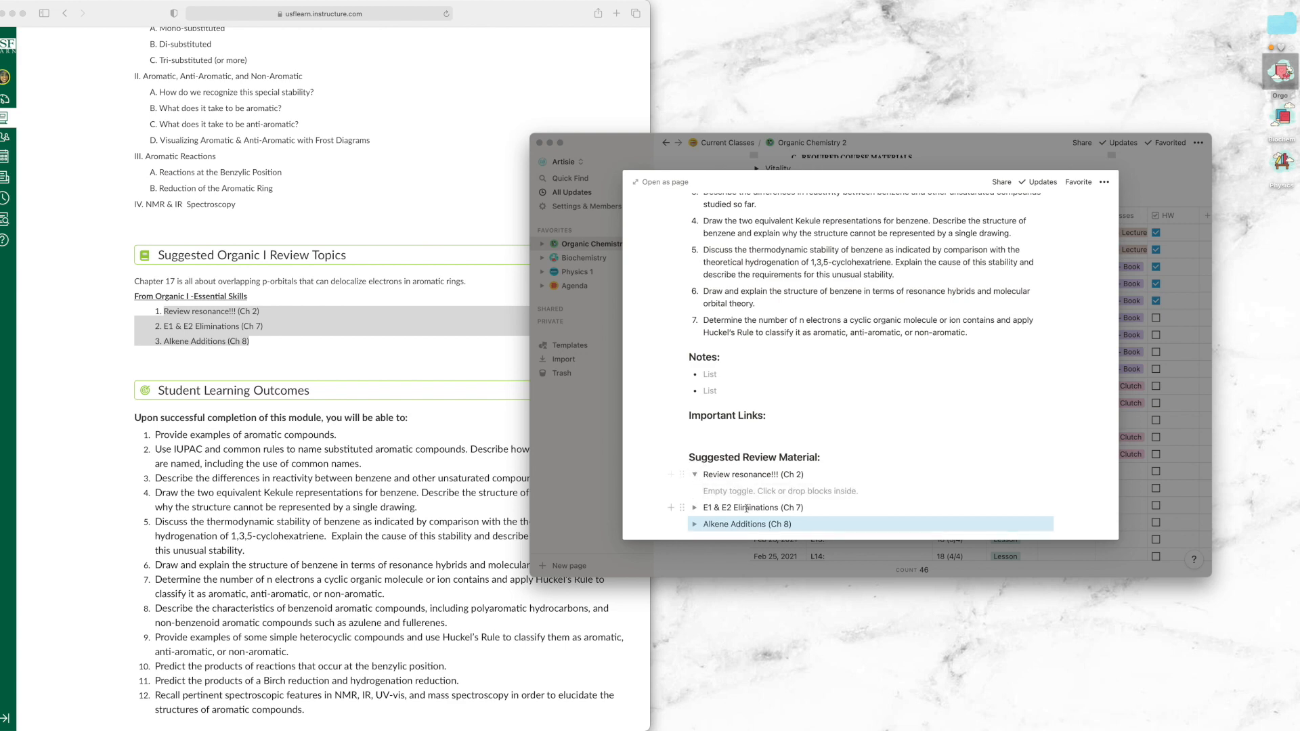
pyautogui.click(695, 475)
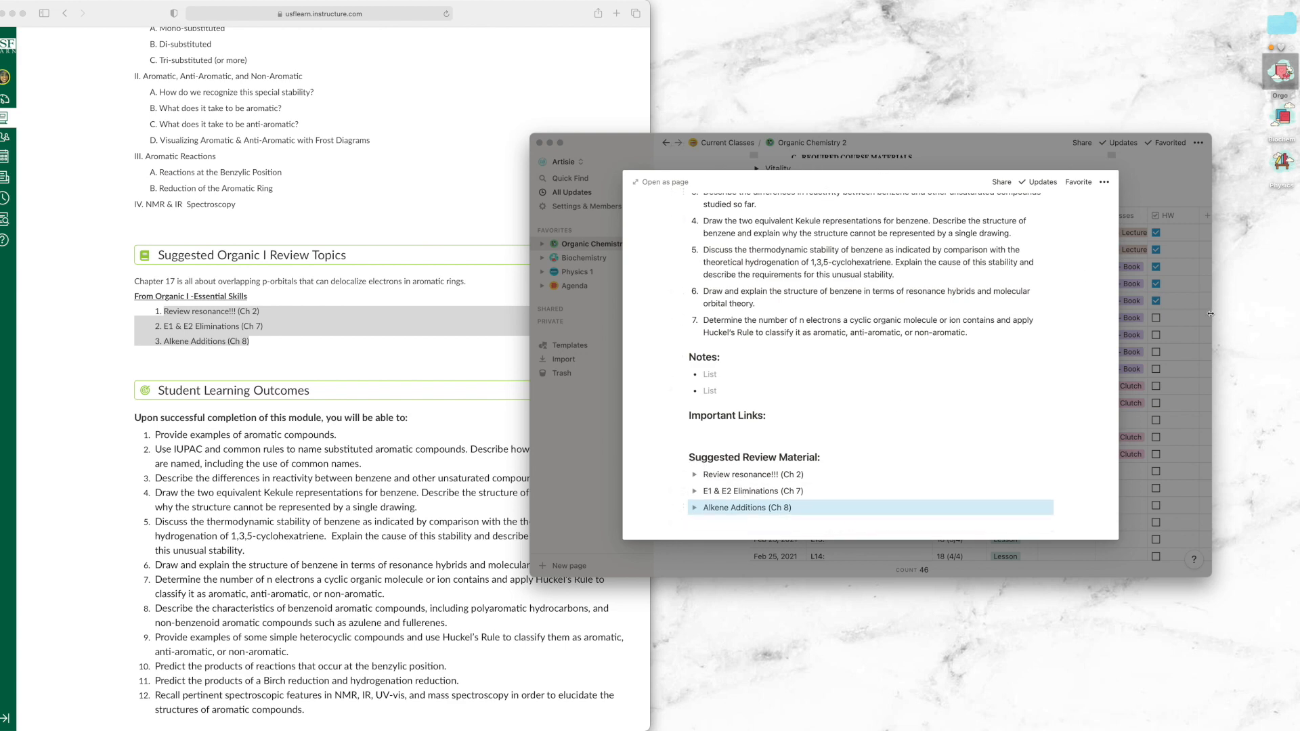
pyautogui.click(1184, 314)
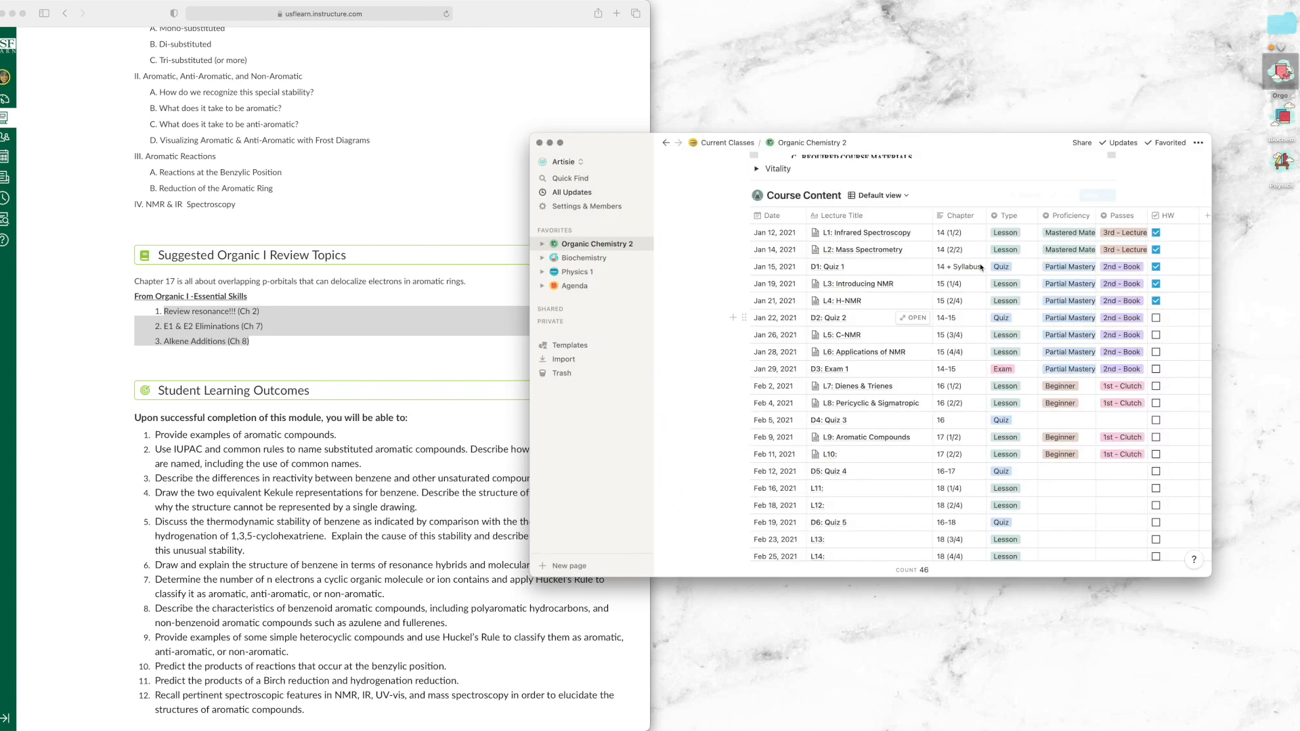
# Expand the Private section of the Notion sidebar and resize the Notion window to fill the screen area beside the browser.
pyautogui.click(560, 322)
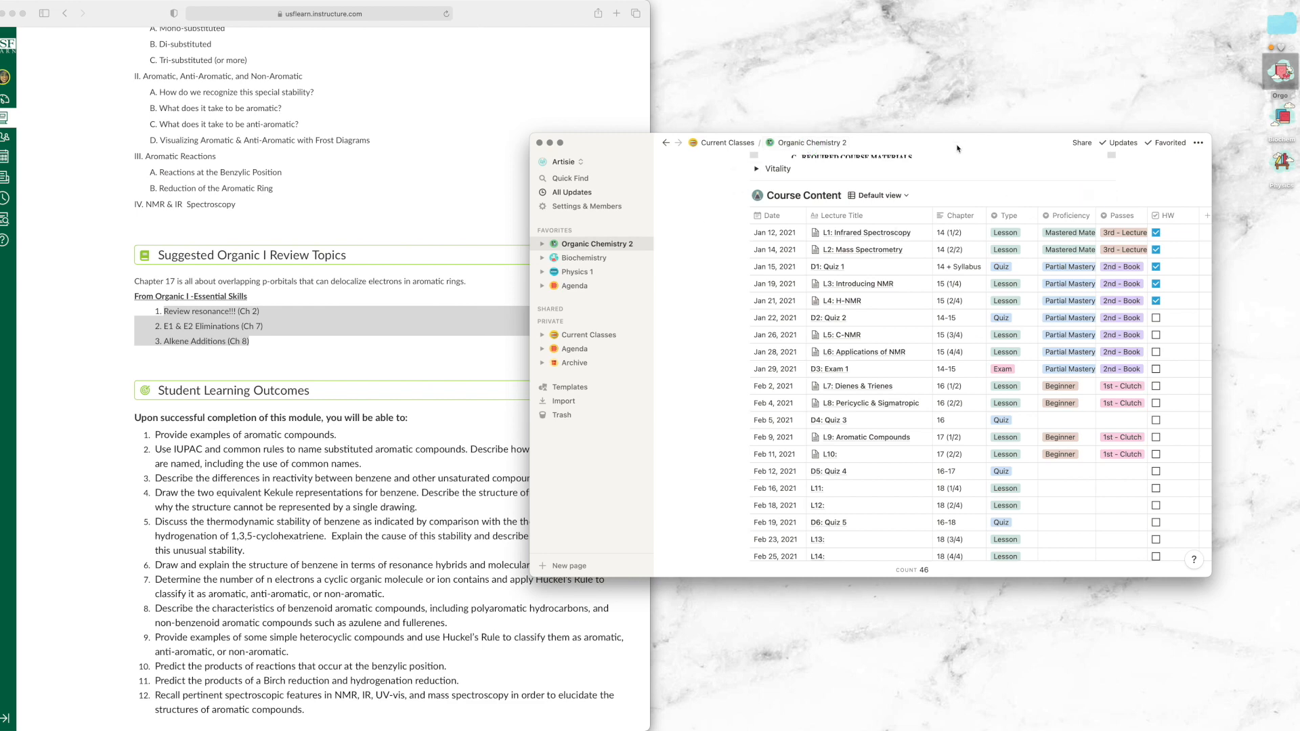
pyautogui.moveTo(958, 147); pyautogui.dragTo(1299, 261)
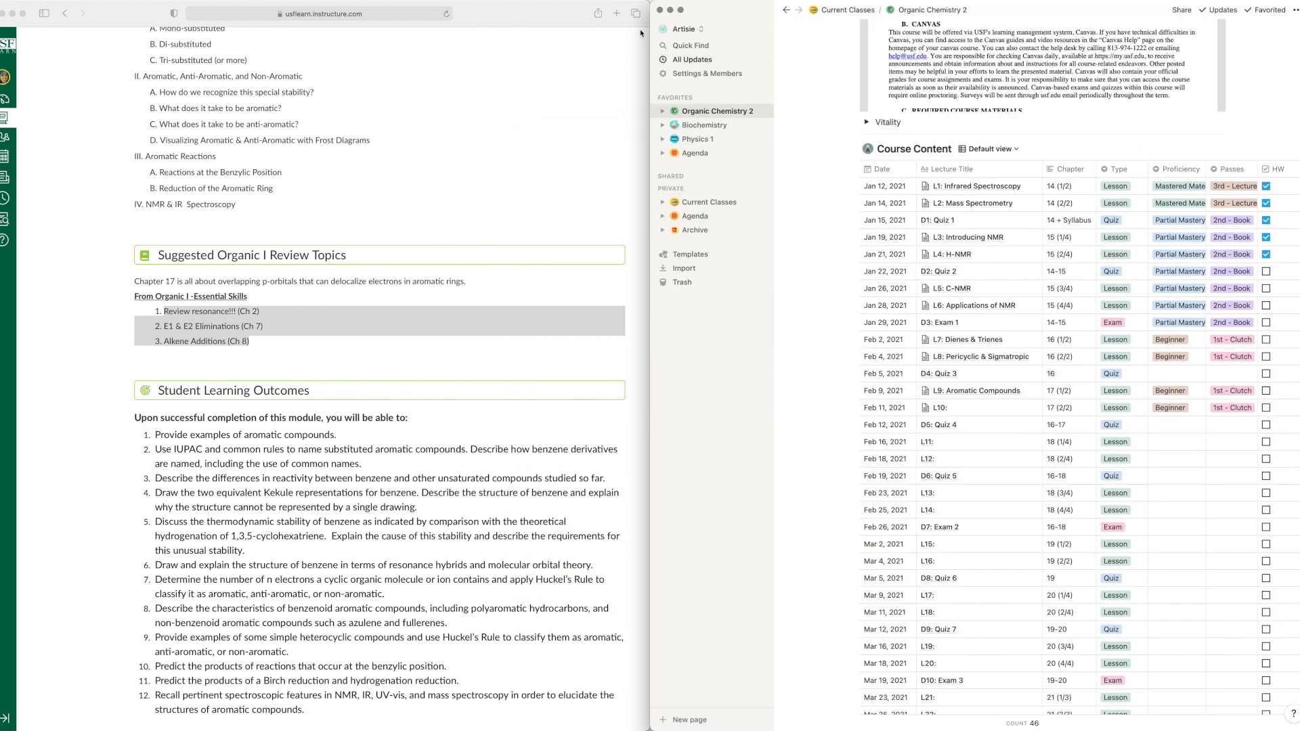
# Open notion.so in a new browser tab and view the Organic Chemistry 2 page there.
pyautogui.click(615, 18)
pyautogui.click(614, 16)
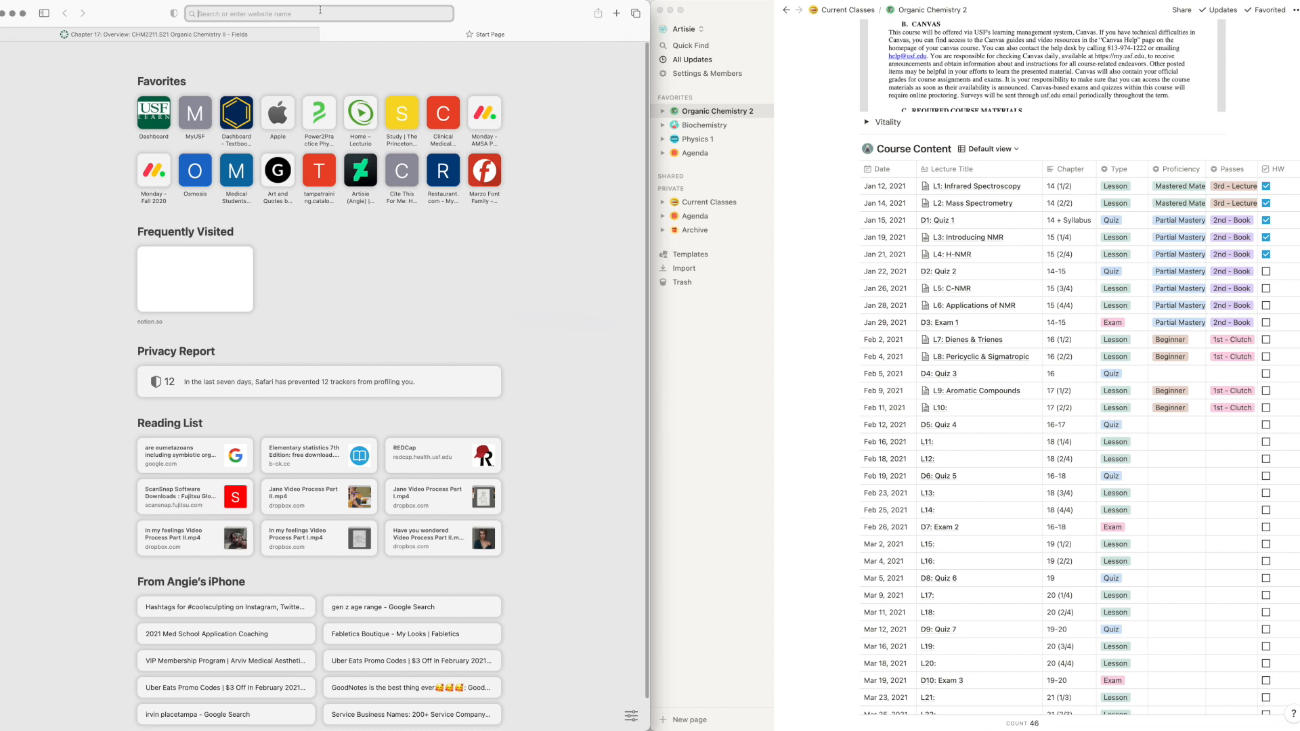
pyautogui.write('n')
pyautogui.write('otion.so')
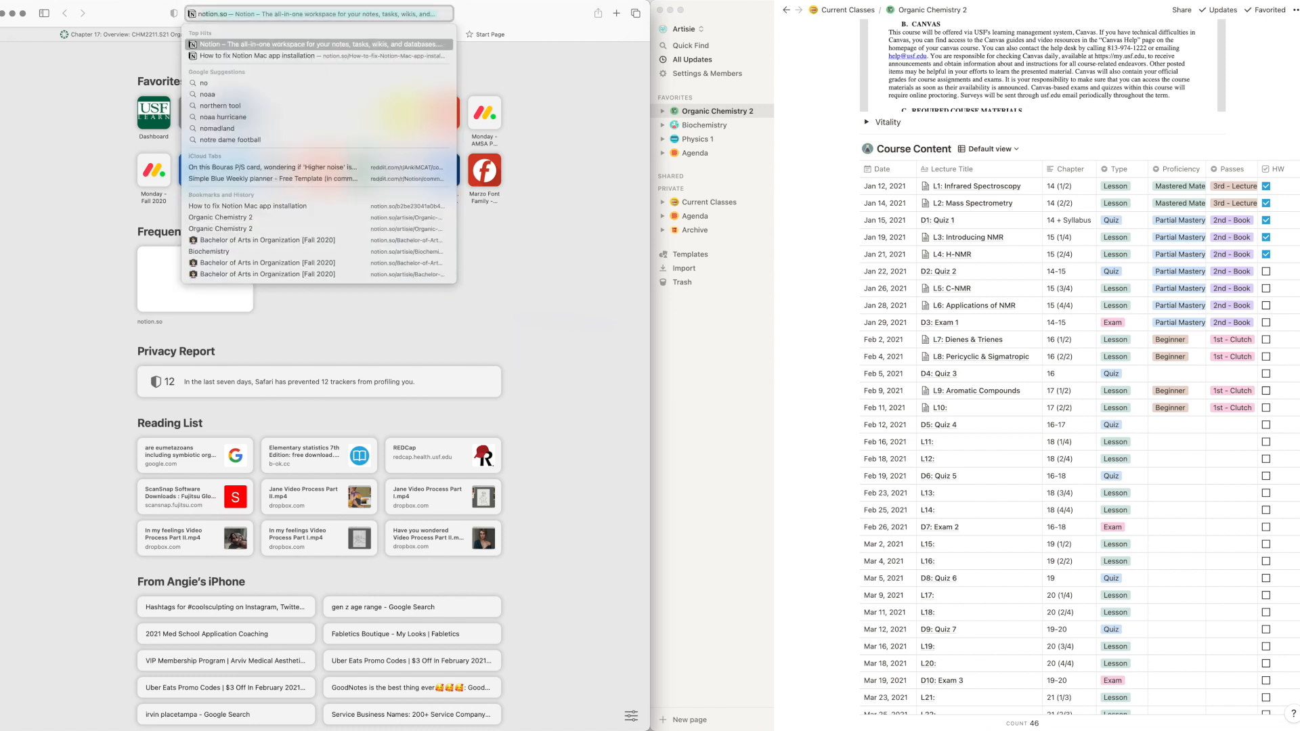
pyautogui.click(283, 44)
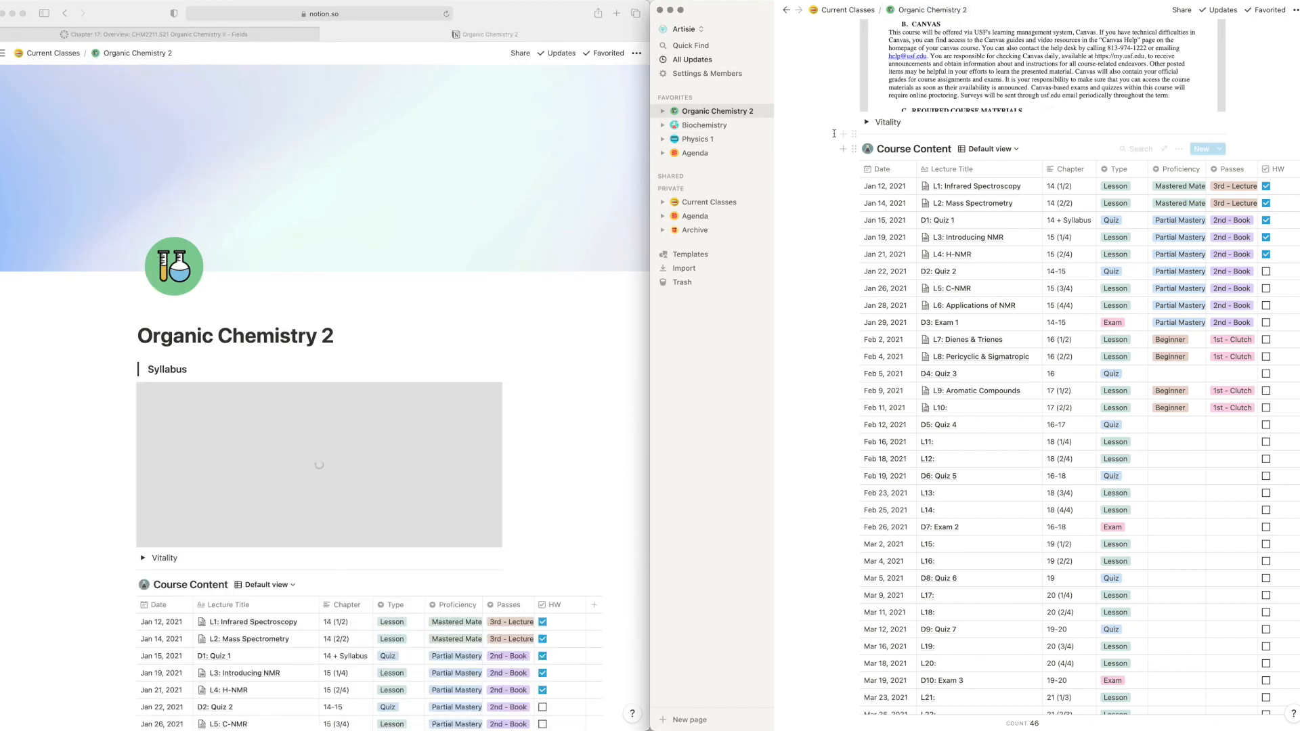
pyautogui.scroll(-10, 288, 211)
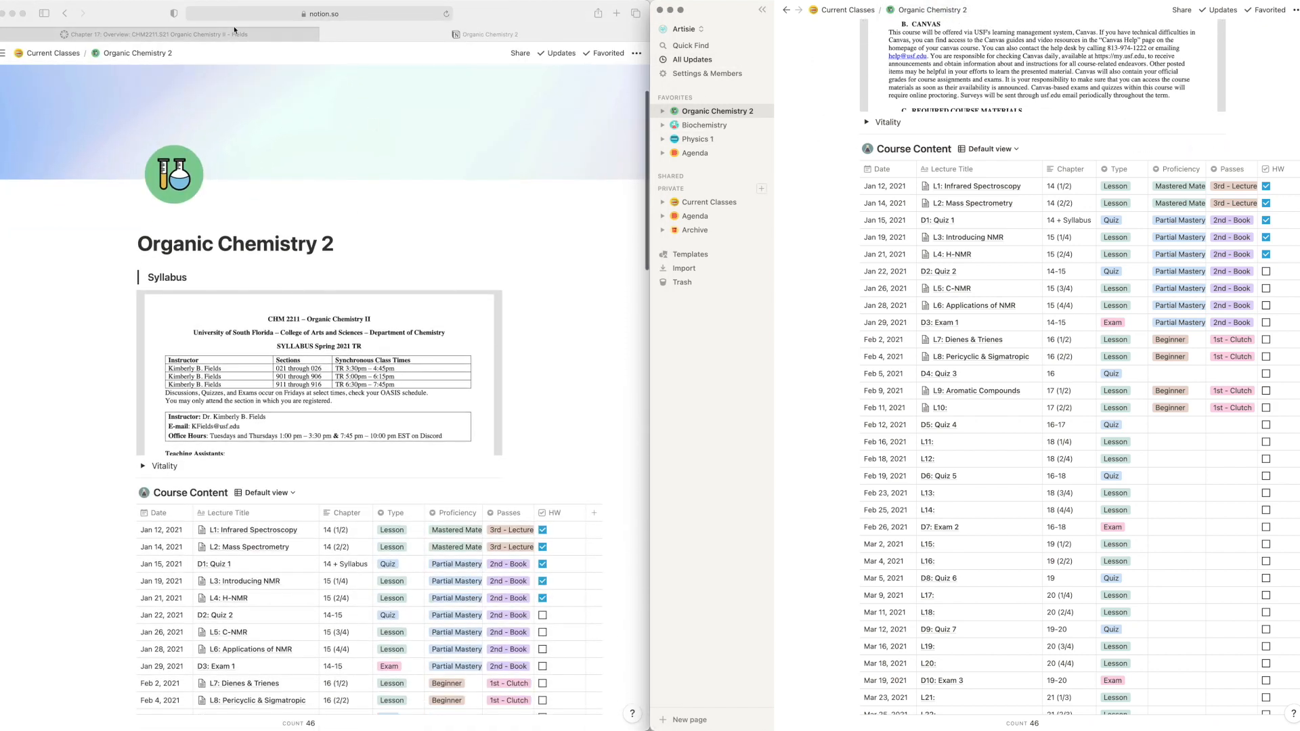
# Open the archived Organic Chemistry 1 page in the browser and look through its Course Content table.
pyautogui.scroll(10, 244, 156)
pyautogui.click(3, 53)
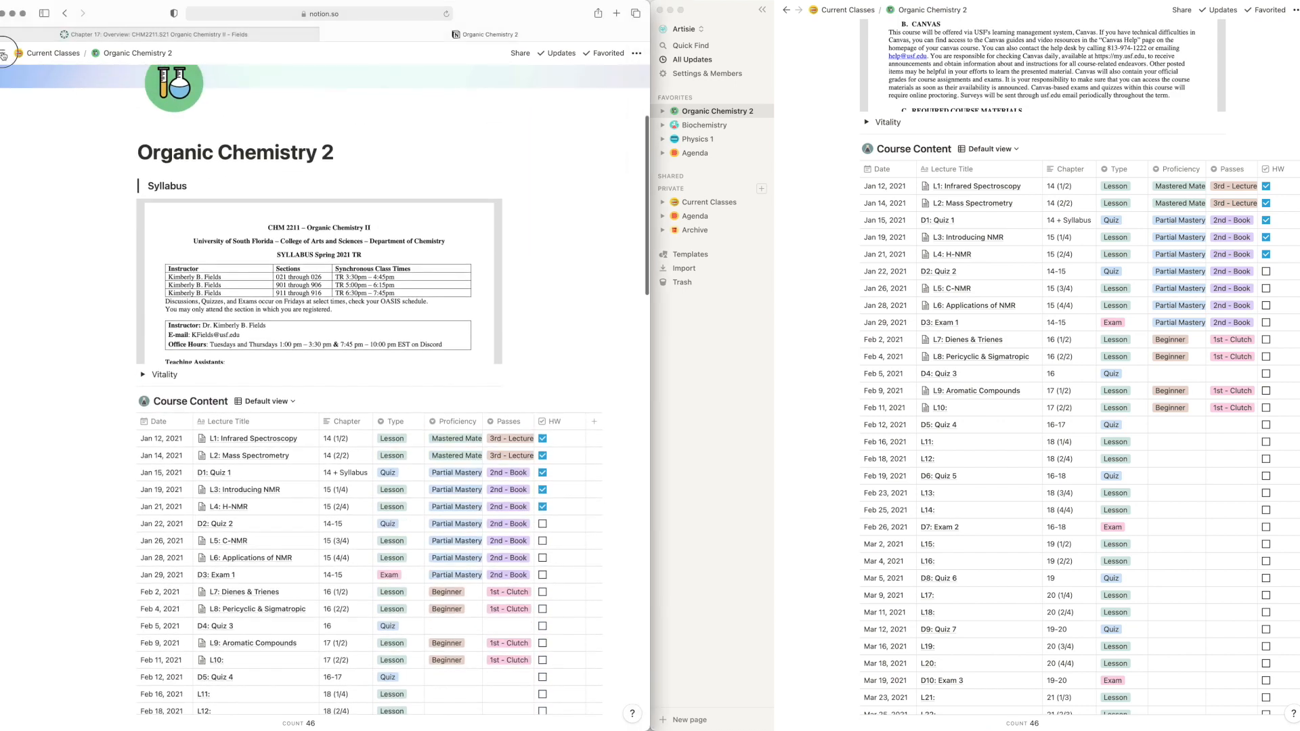
pyautogui.click(61, 298)
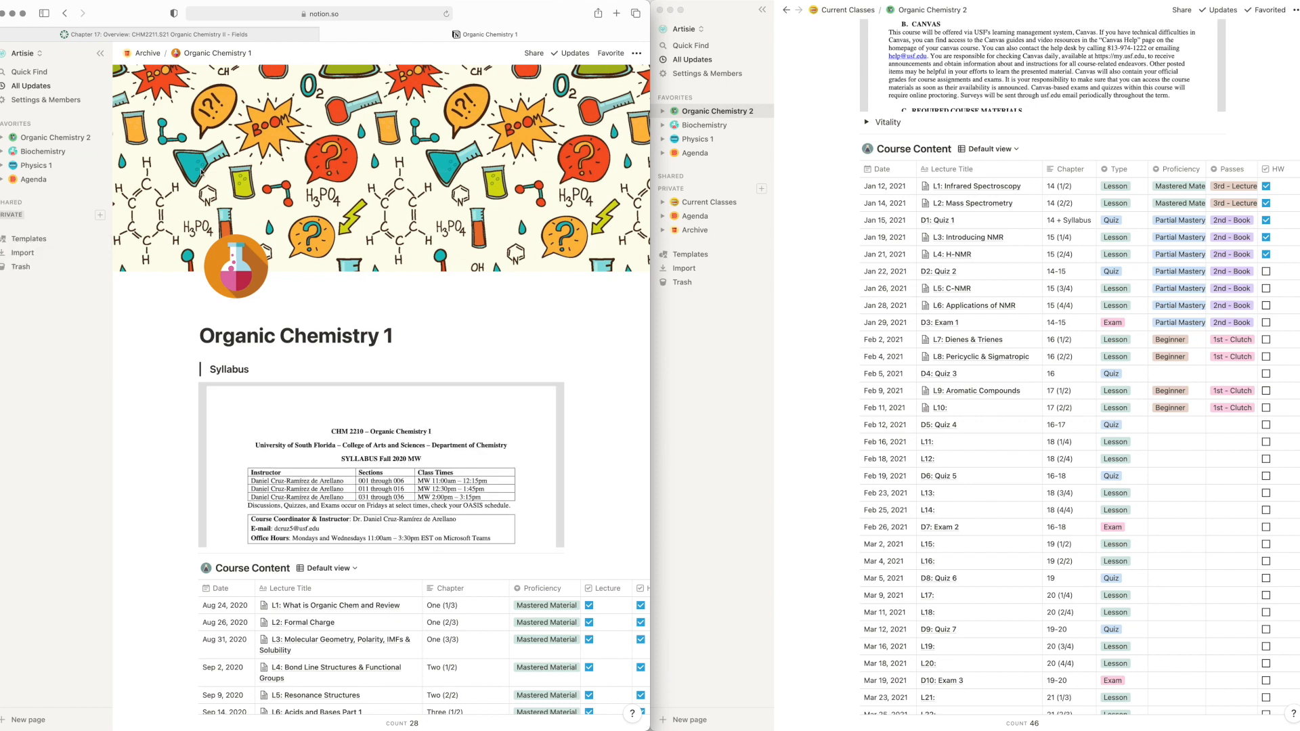
pyautogui.scroll(-10, 321, 372)
pyautogui.scroll(5, 321, 372)
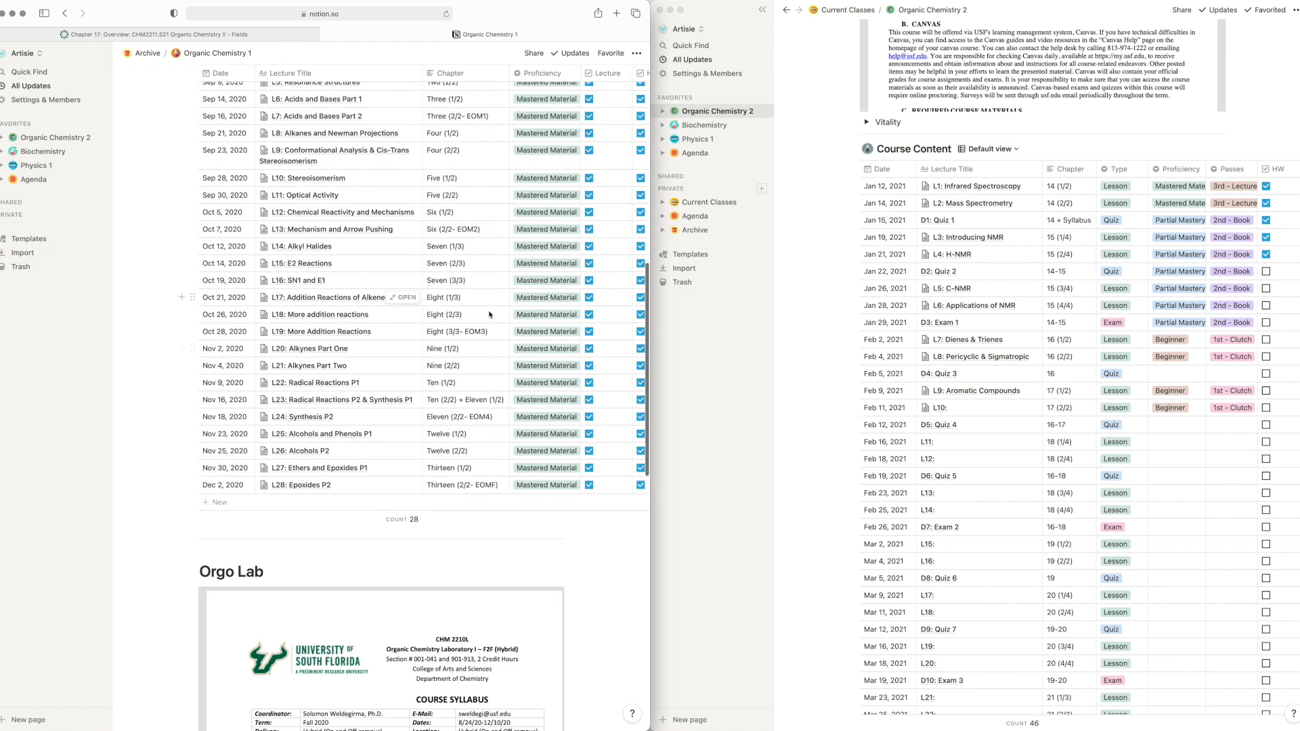
# Open the L9: Aromatic Compounds entry in the Notion app and the Organic Chemistry 1 L5: Resonance Structures entry in the browser.
pyautogui.scroll(-2, 968, 312)
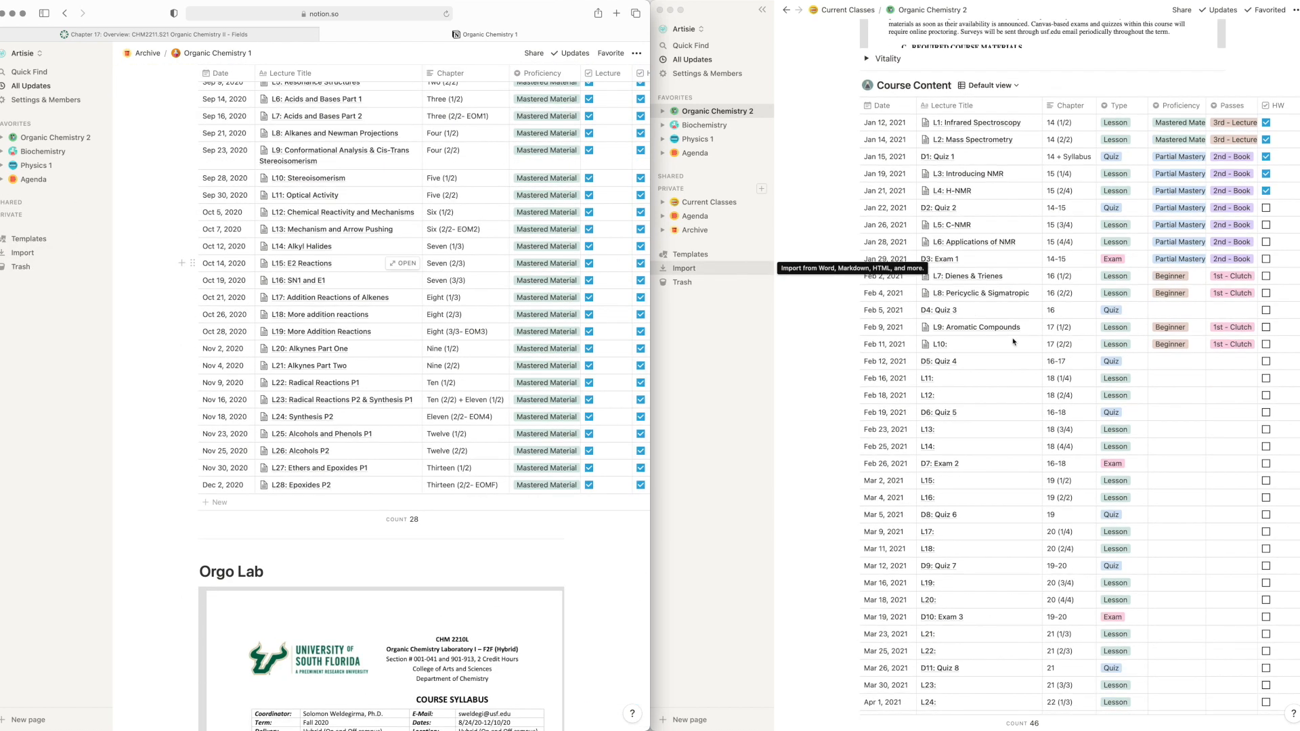
pyautogui.click(1027, 327)
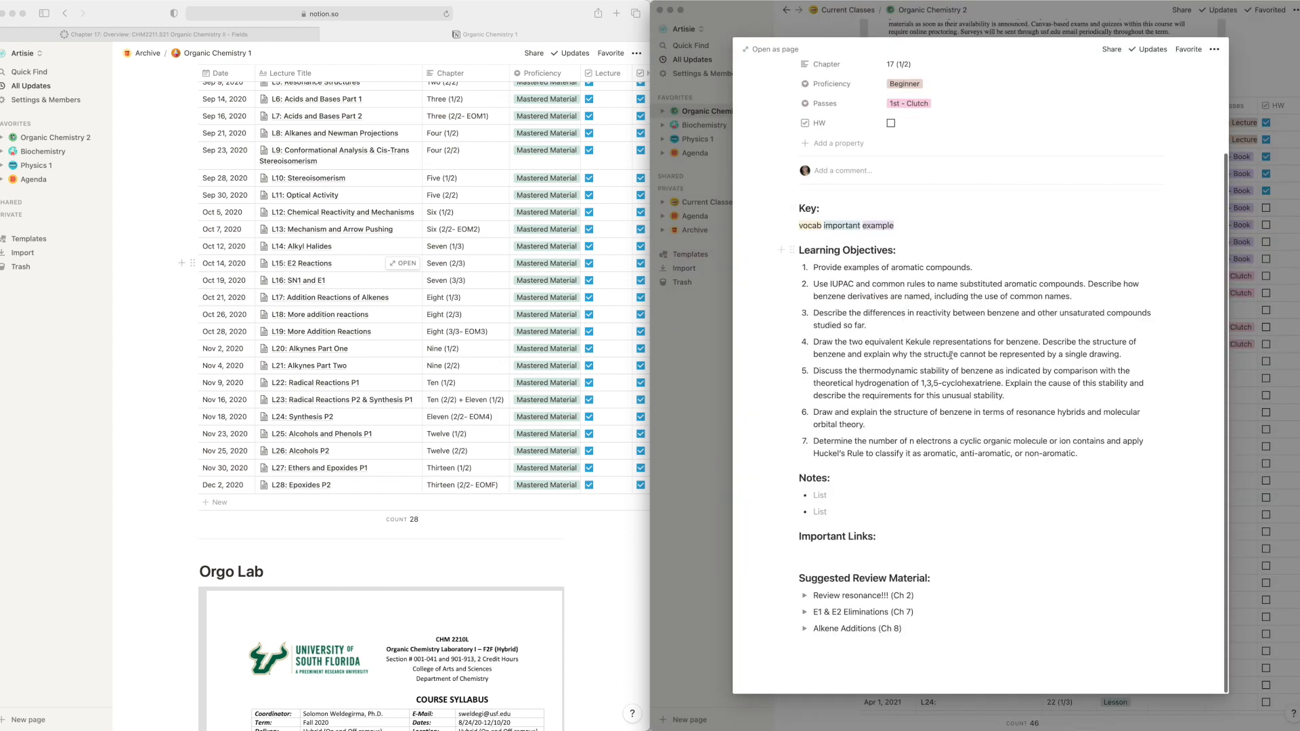
pyautogui.scroll(5, 472, 212)
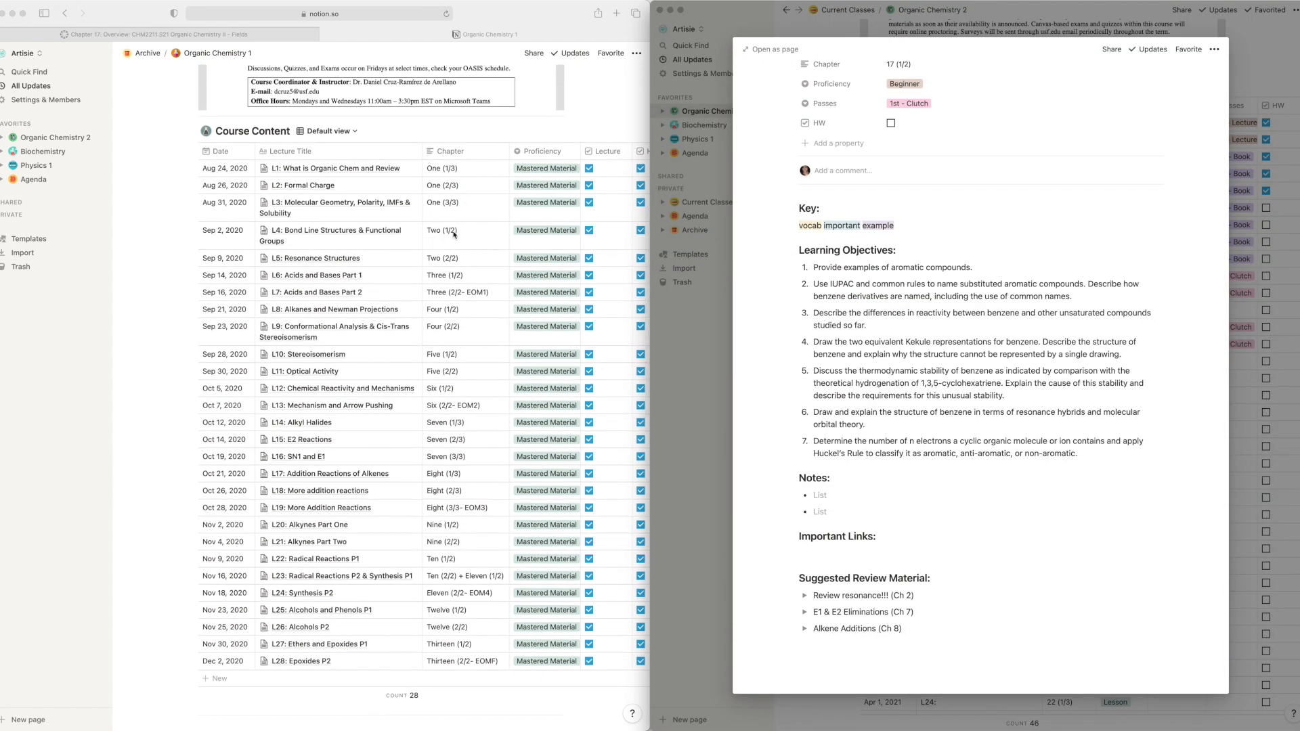
pyautogui.click(391, 259)
pyautogui.scroll(-3, 418, 446)
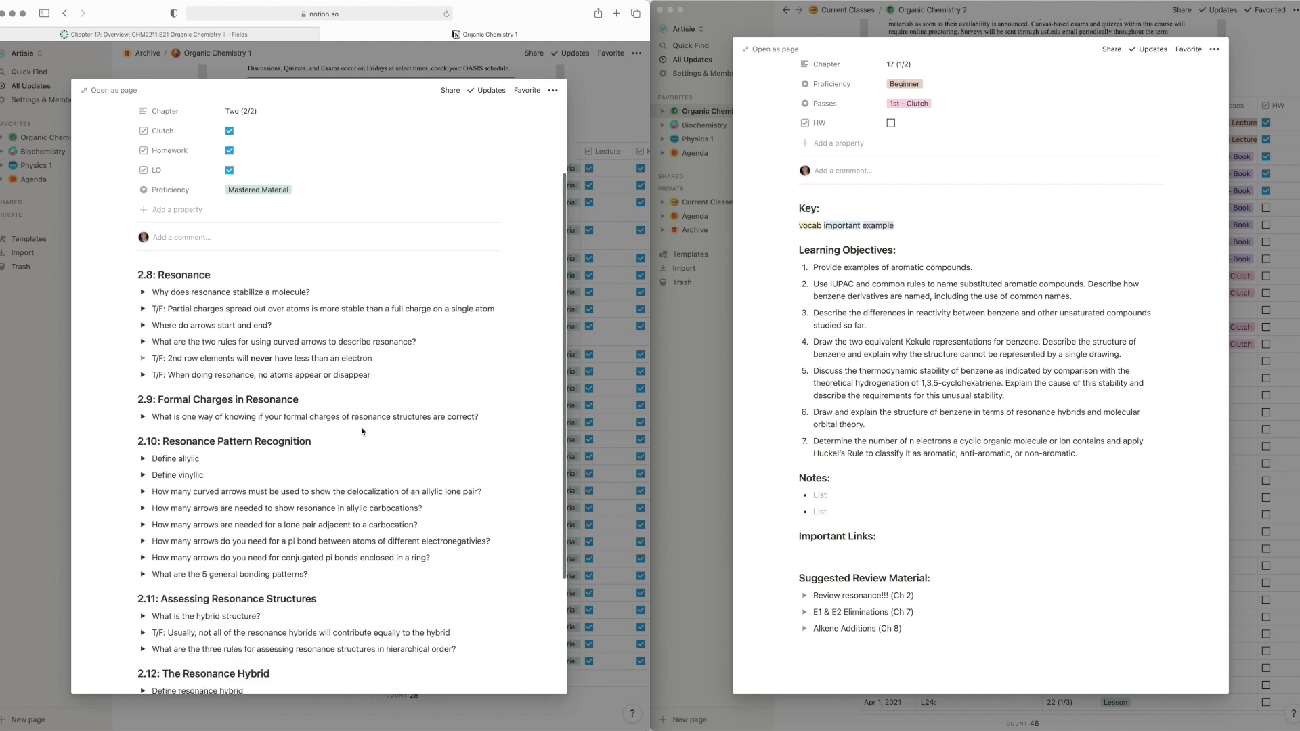
# Try to copy the six 2.8: Resonance questions from L5 into the Review resonance!!! (Ch 2) toggle of L9, and undo the paste.
pyautogui.moveTo(221, 333); pyautogui.dragTo(149, 293)
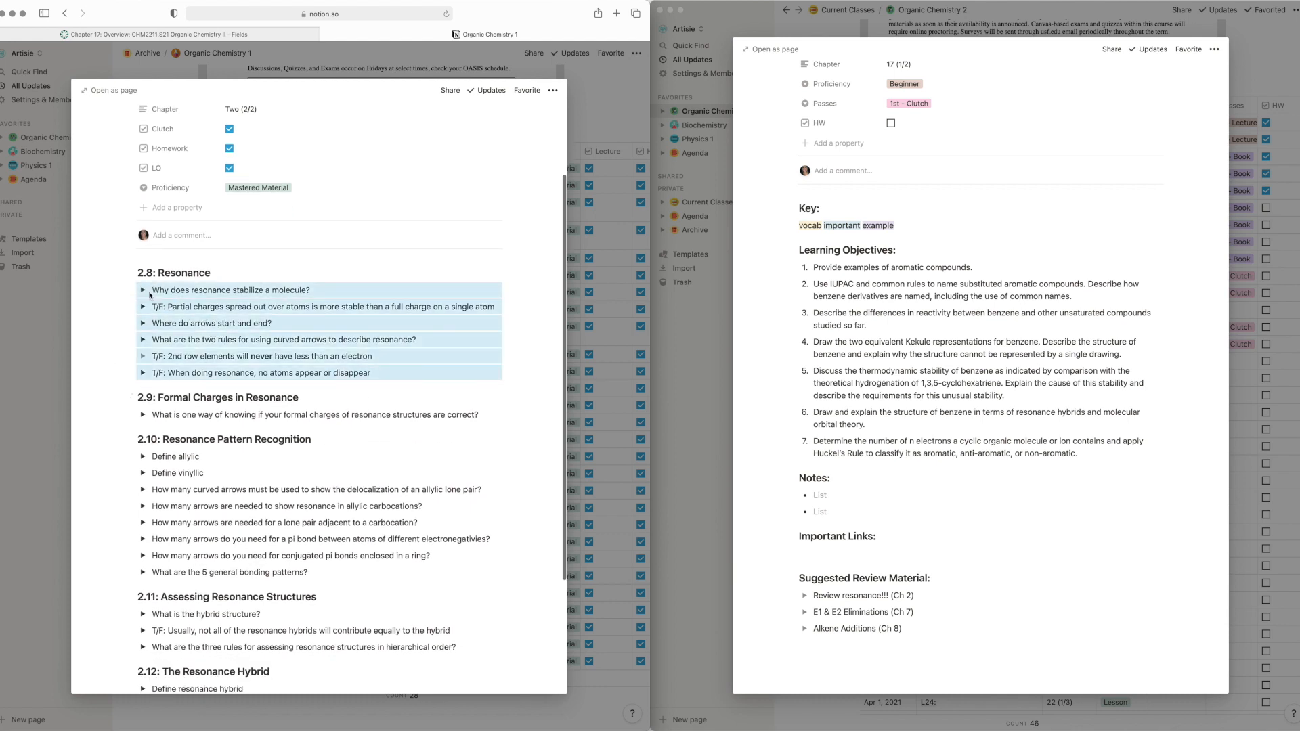
pyautogui.click(804, 596)
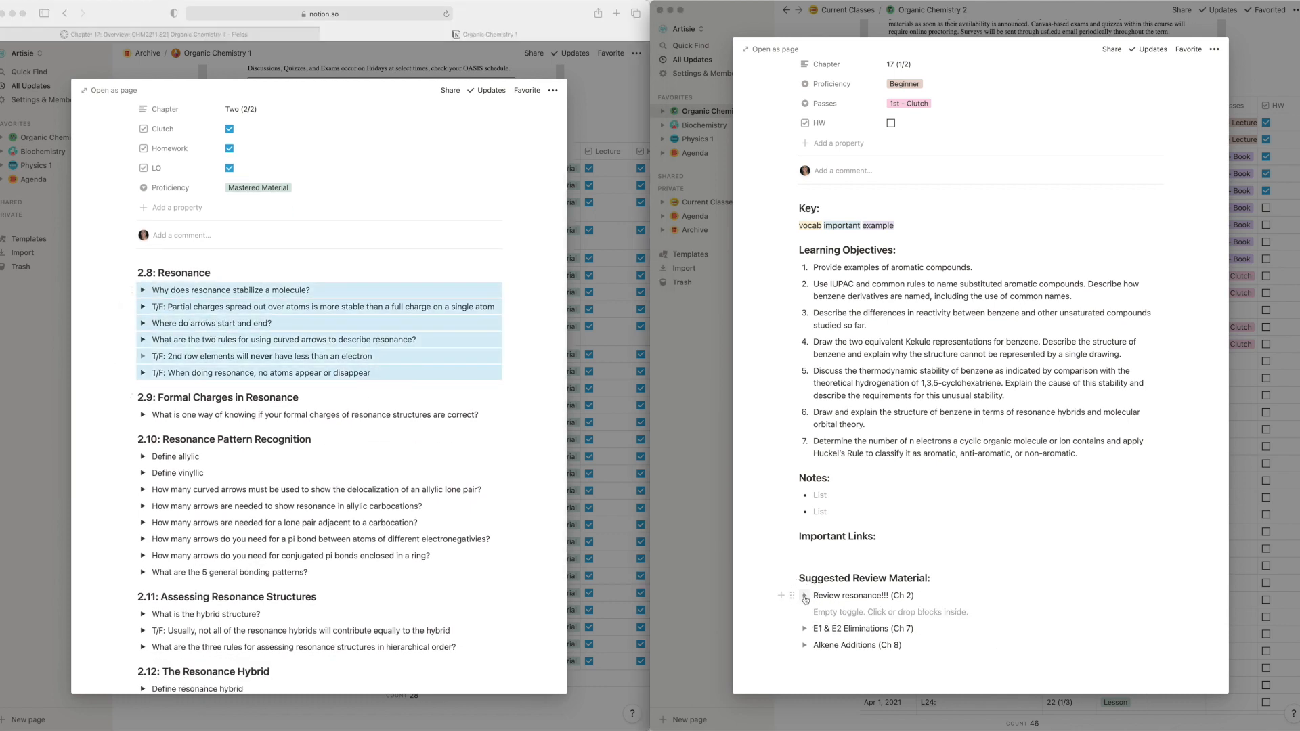
pyautogui.click(838, 612)
pyautogui.write('Why does resonance stabilize a molecule? T/F: Partial charges spread out over atoms is more stable than a full charge on a single atom Where do arrows start and end? What are the two rules for using curved arrows to describe resonance? T/F: 2nd row elements will never have less than an electron T/F: When doing resonance, no atoms appear or disappear')
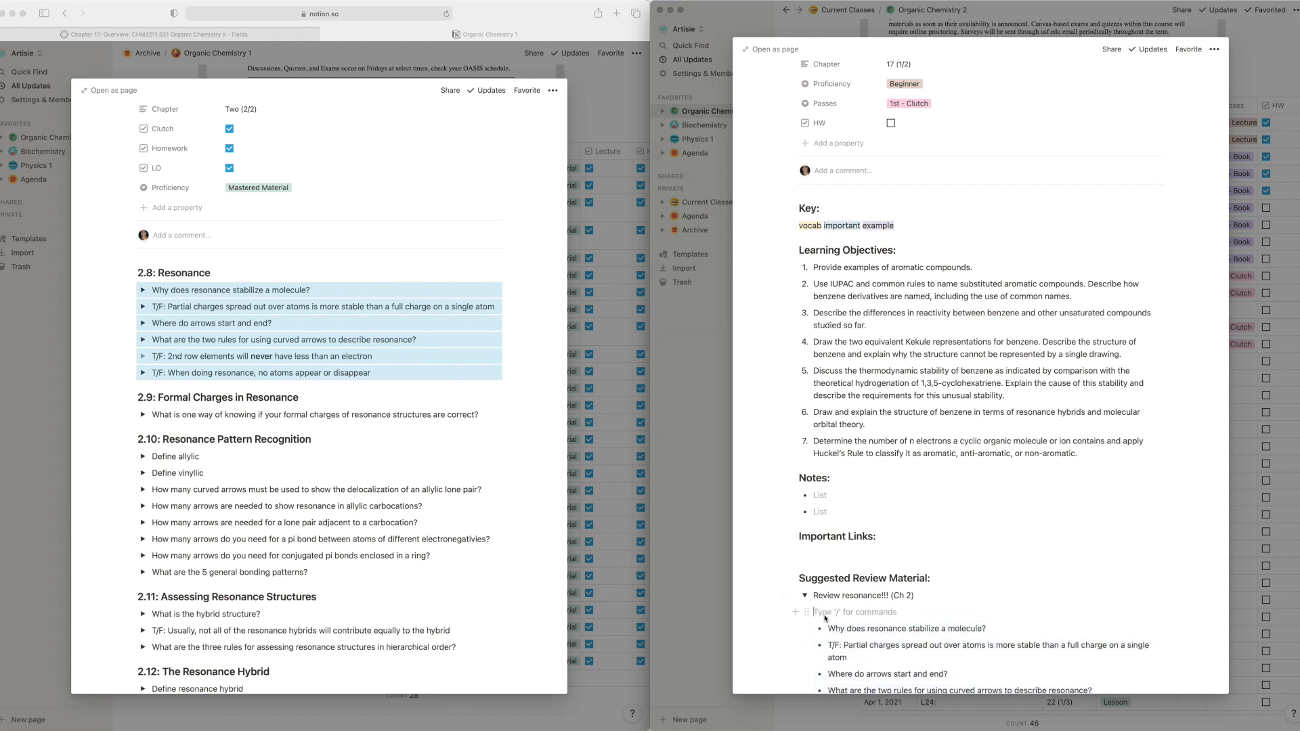
pyautogui.press('BackSpace')
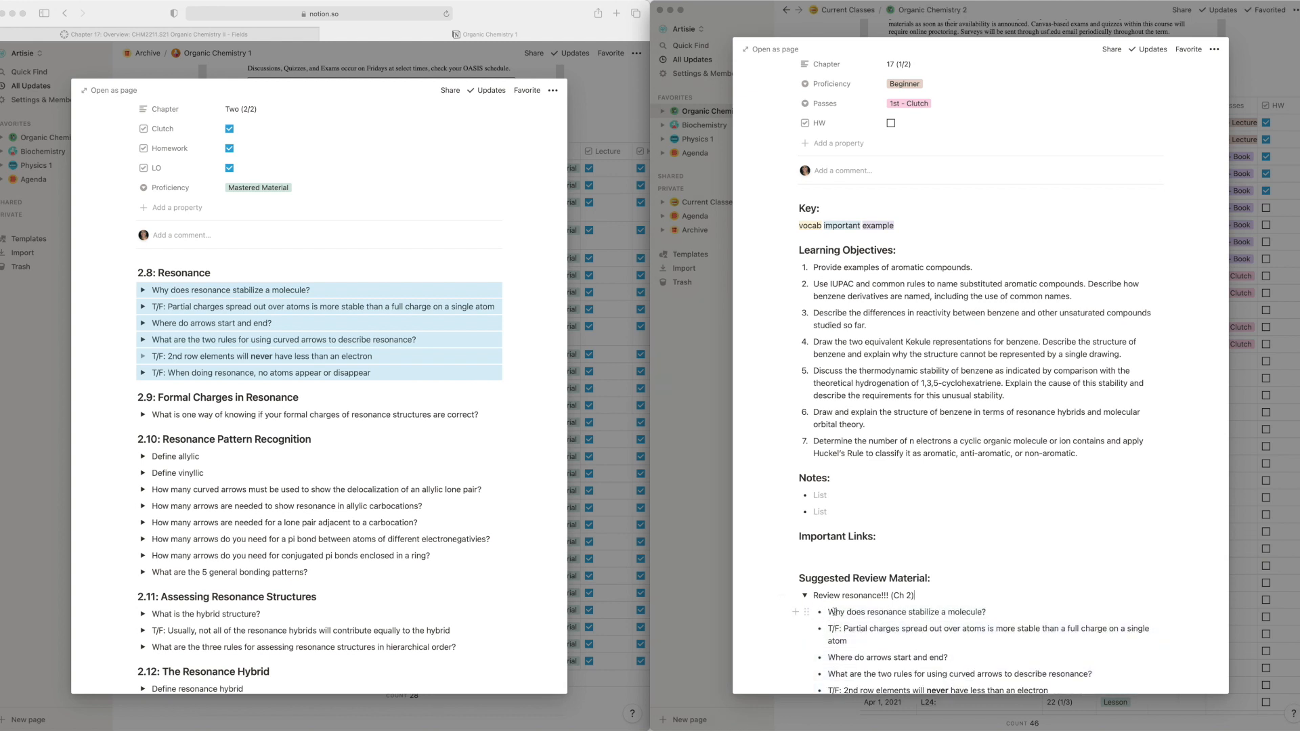
pyautogui.press('Return')
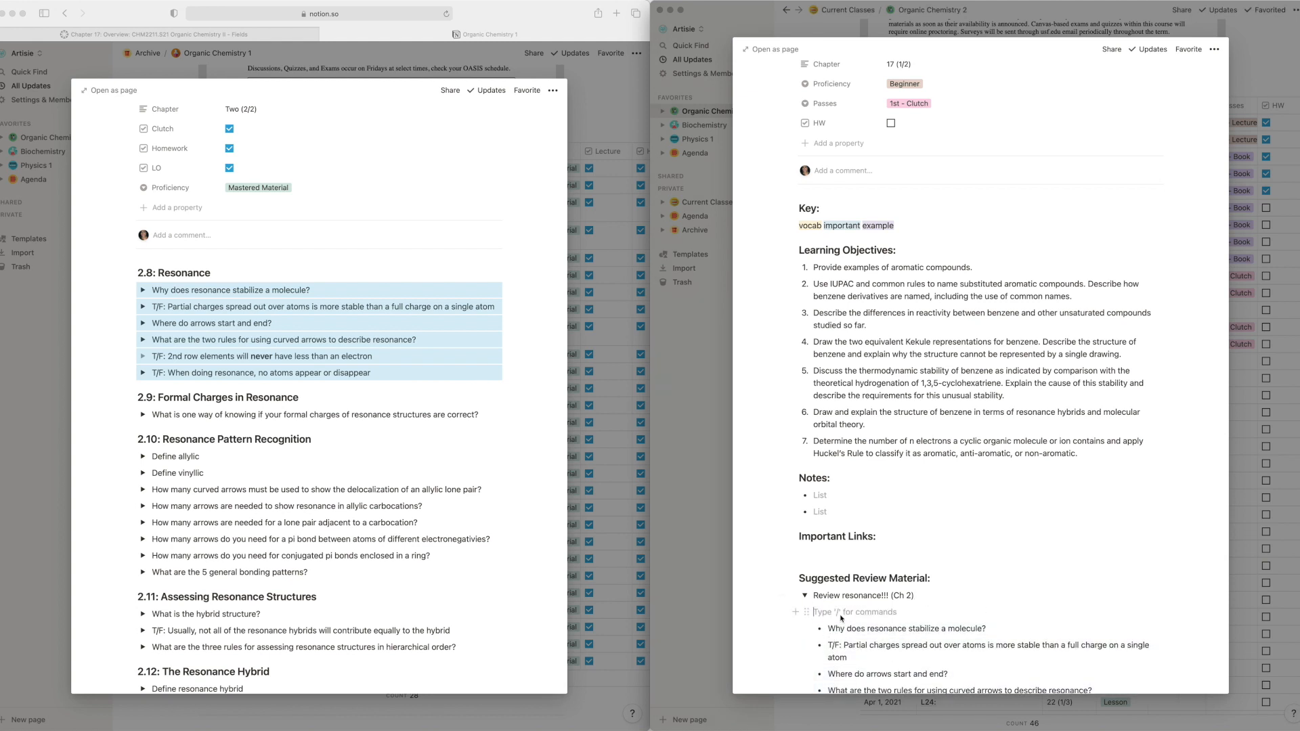
pyautogui.press('super+z')
# Try to paste the resonance questions into a nested toggle list under Review resonance!!! (Ch 2), then undo it and remove the nested toggle.
pyautogui.click(833, 615)
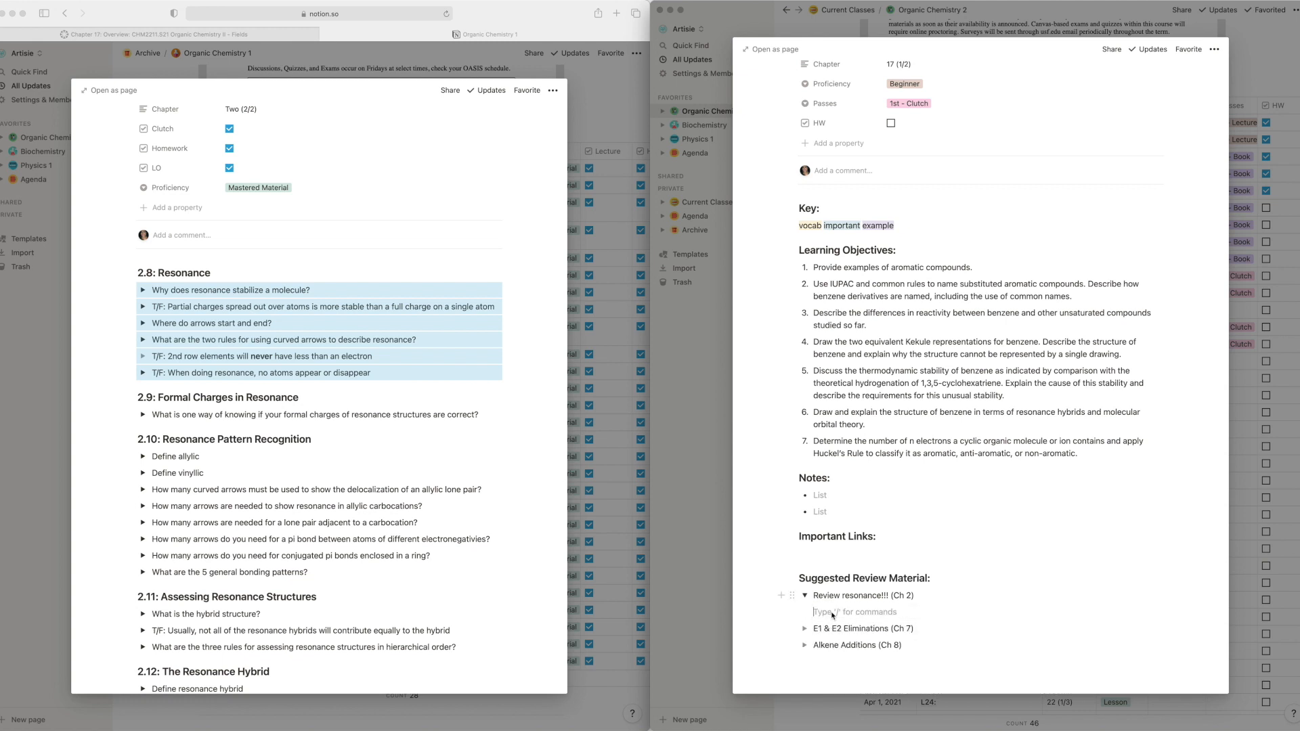
pyautogui.write('/to')
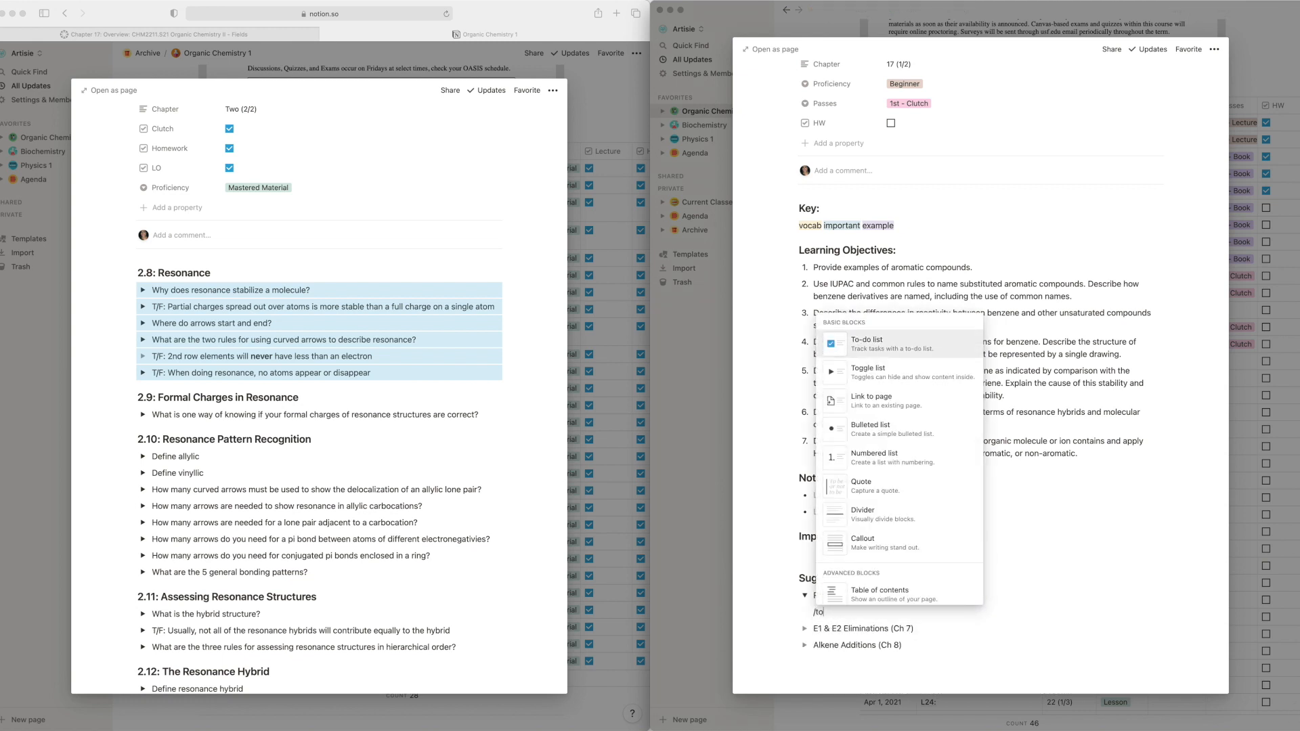
pyautogui.click(900, 373)
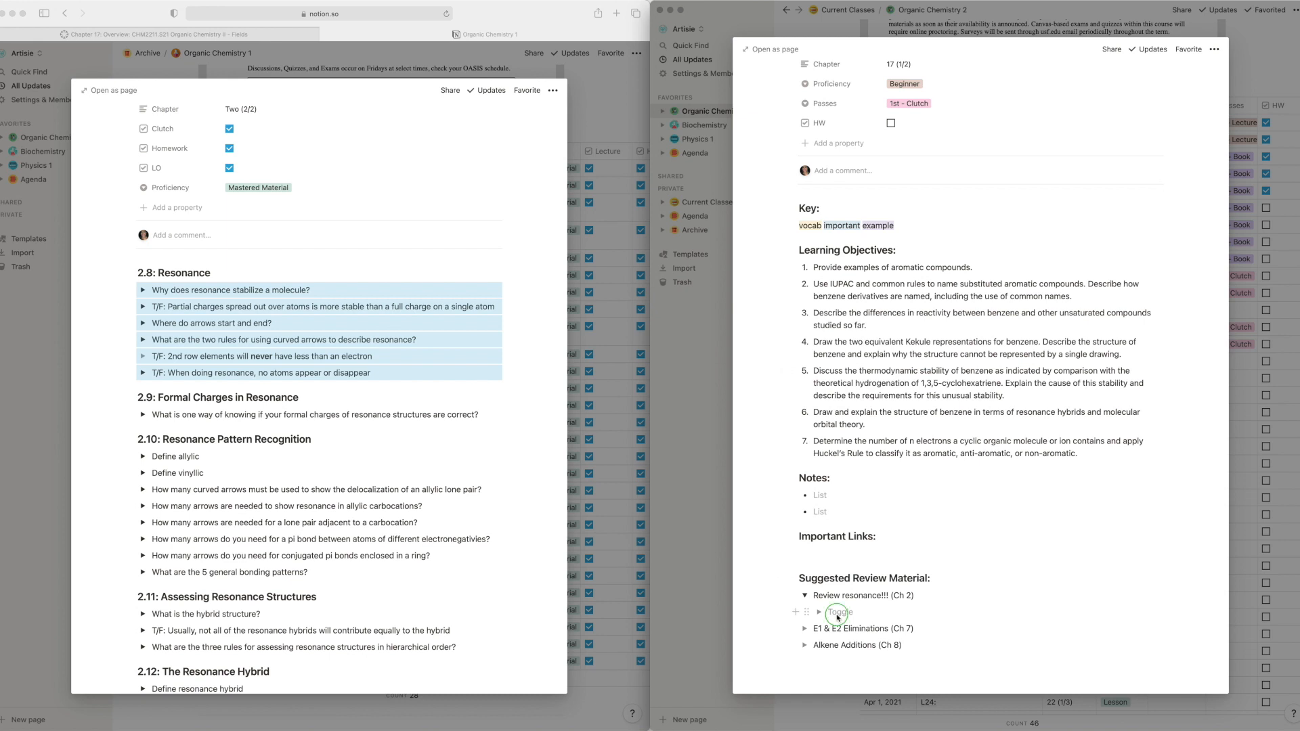
pyautogui.write('Why does resonance stabilize a molecule? T/F: Partial charges spread out over atoms is more stable than a full charge on a single atom Where do arrows start and end? What are the two rules for using curved arrows to describe resonance? T/F: 2nd row elements will never have less than an electron T/F: When doing resonance, no atoms appear or disappear')
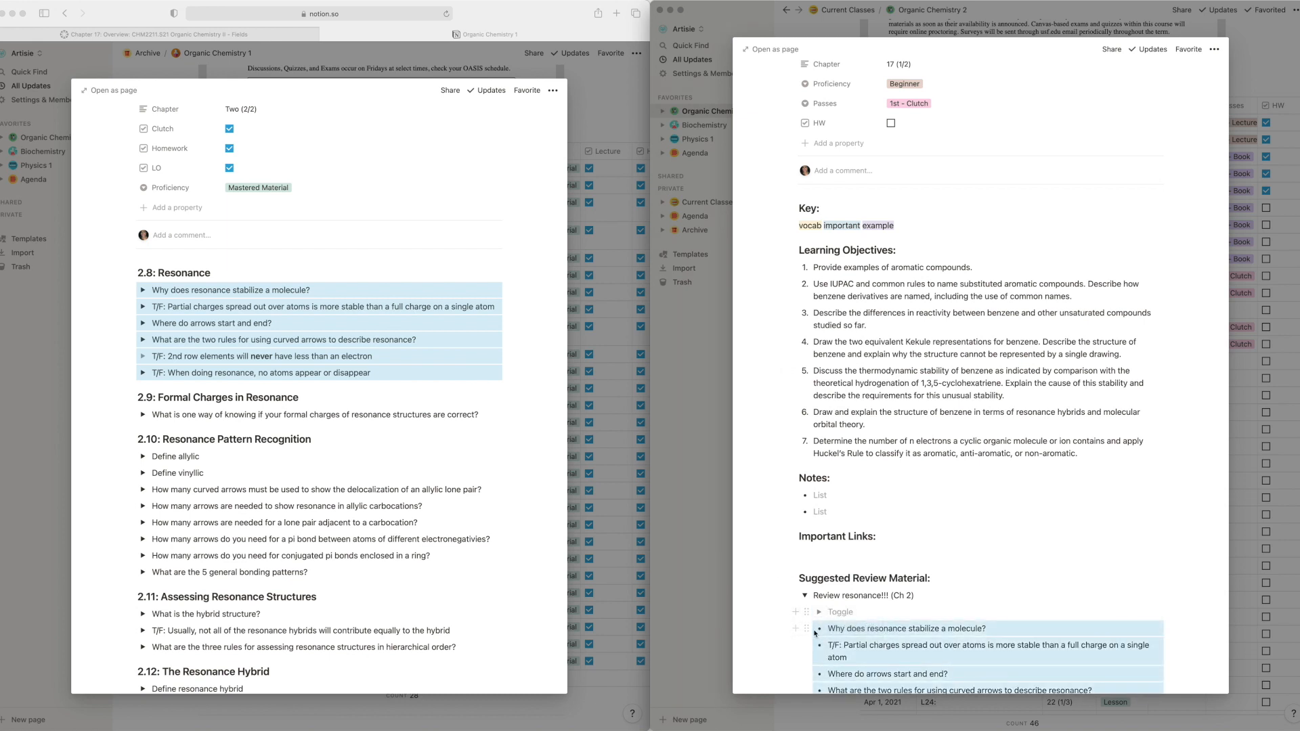
pyautogui.click(827, 630)
pyautogui.press('super+z')
pyautogui.press('super+z')
pyautogui.press('BackSpace')
# Try copying the selected 2.8: Resonance questions again and pasting them under Review resonance!!! (Ch 2), then undo the paste.
pyautogui.click(285, 324)
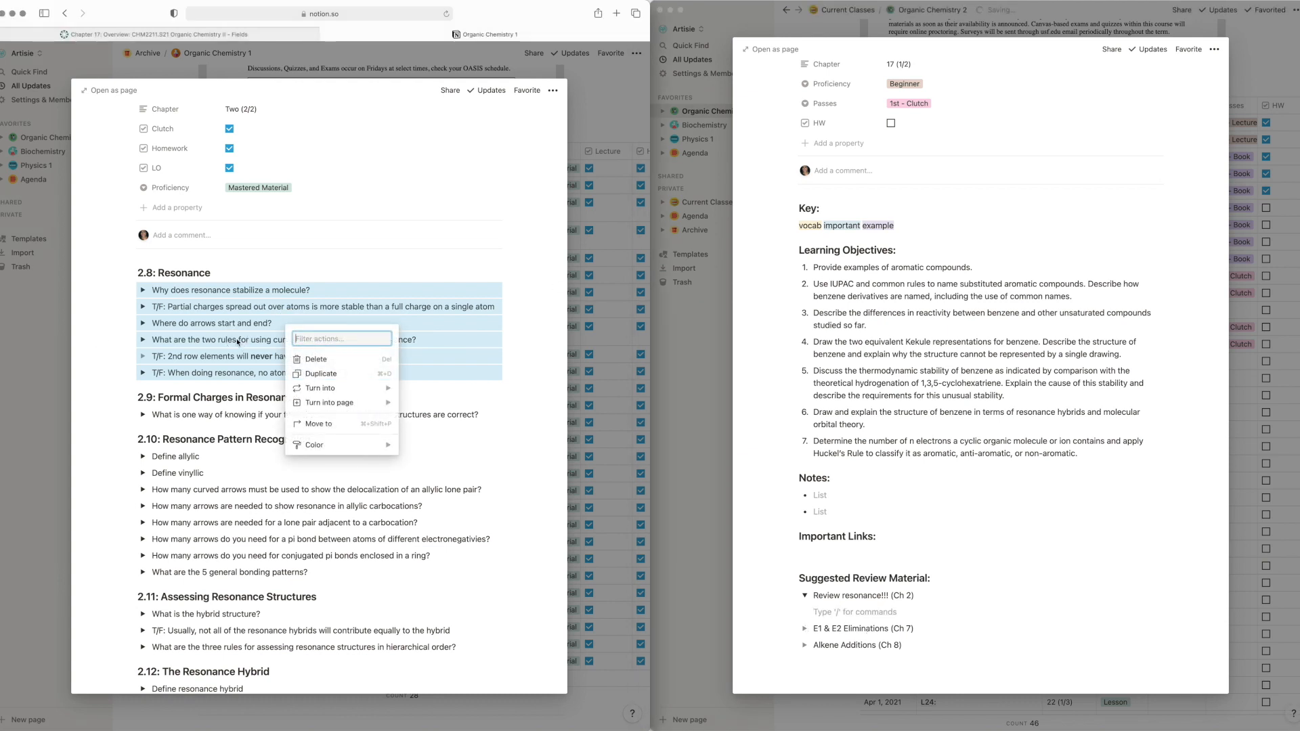
pyautogui.rightClick(216, 332)
pyautogui.click(227, 364)
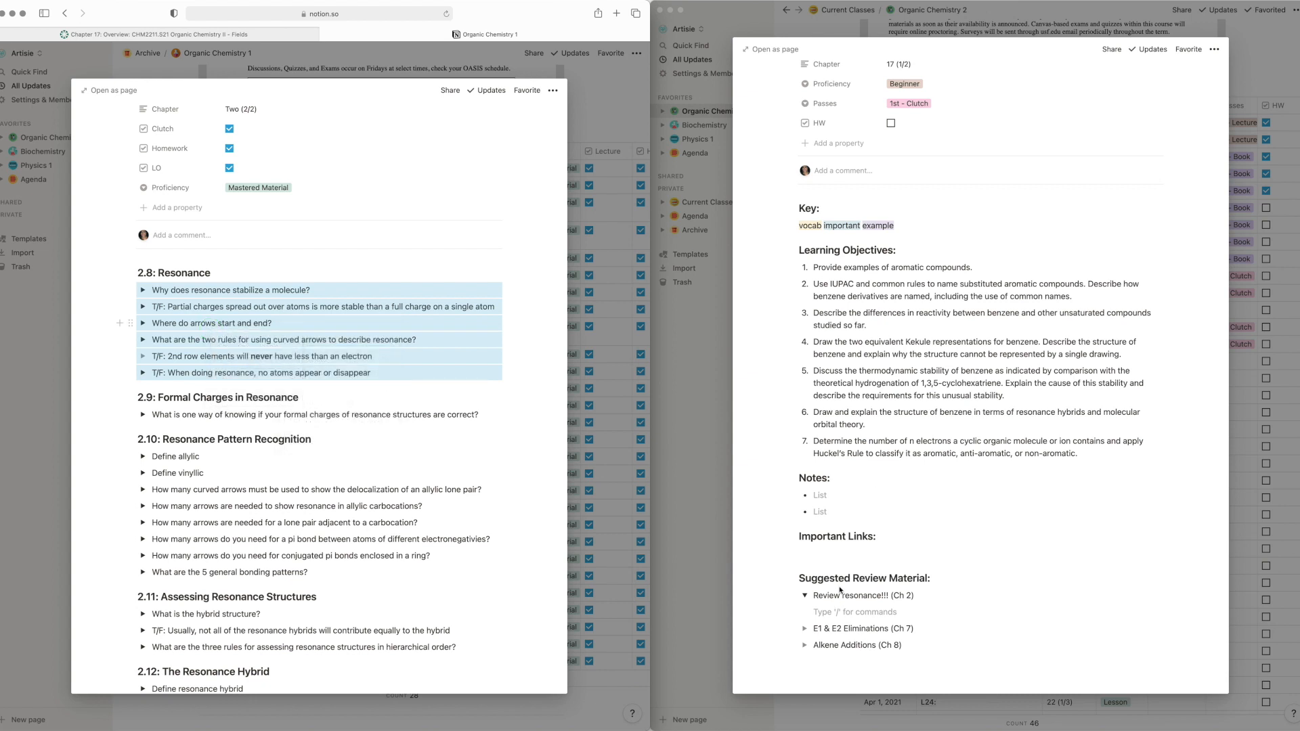
pyautogui.click(819, 613)
pyautogui.write('Why does resonance stabilize a molecule? T/F: Partial charges spread out over atoms is more stable than a full charge on a single atom Where do arrows start and end? What are the two rules for using curved arrows to describe resonance? T/F: 2nd row elements will never have less than an electron T/F: When doing resonance, no atoms appear or disappear')
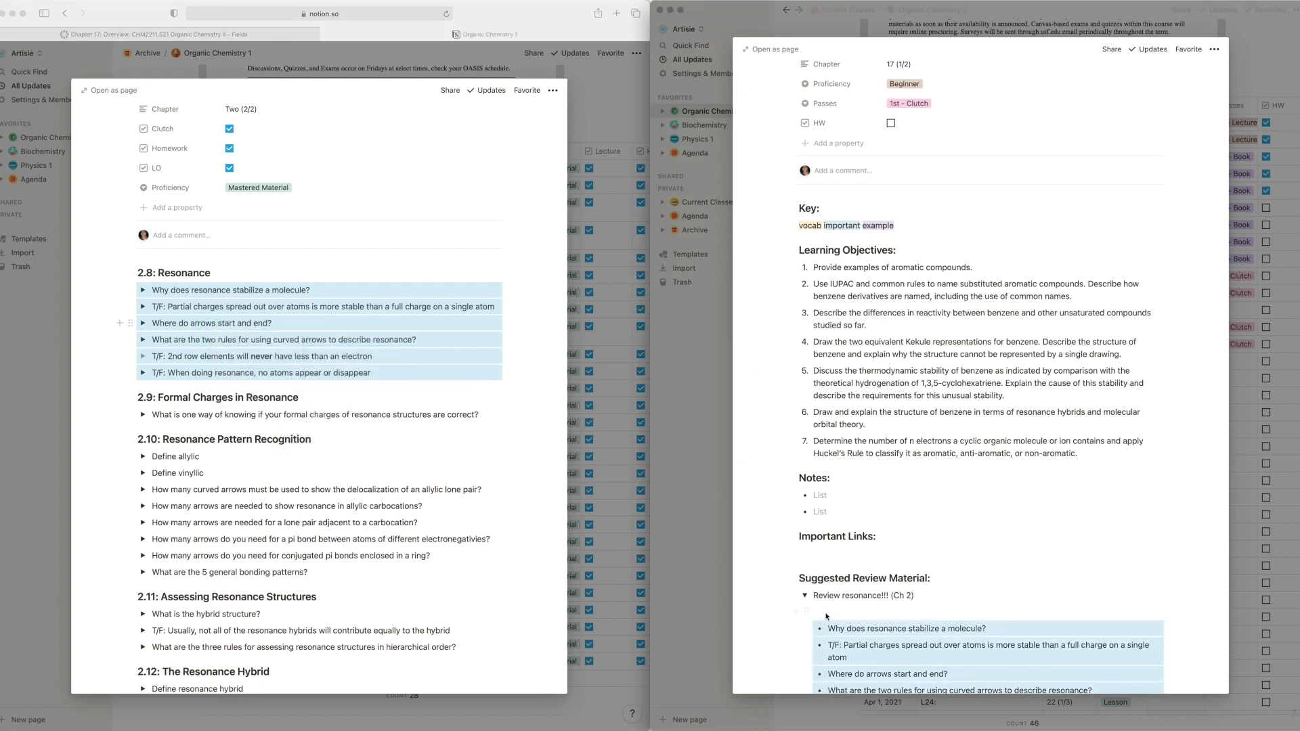
pyautogui.press('super+z')
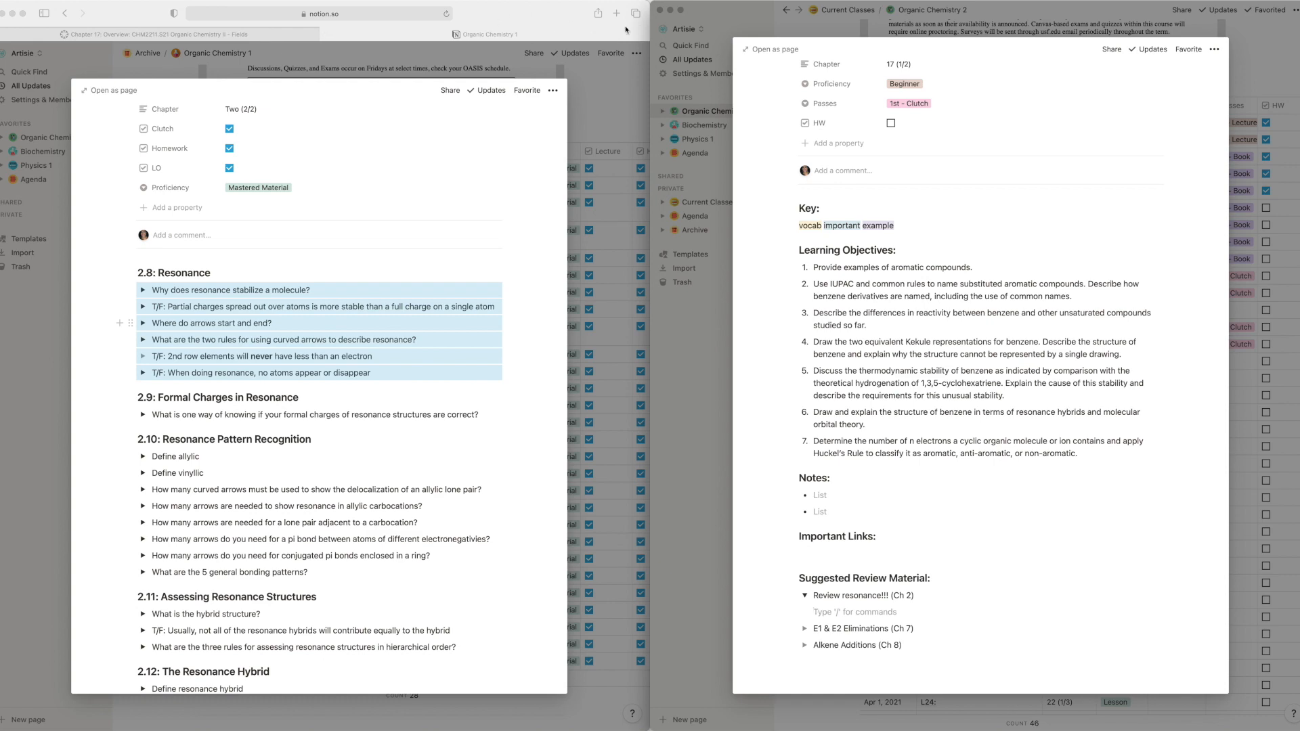
# Open notion.so in a new browser tab, detach it into its own window and place it over the Notion app beside the first window.
pyautogui.click(616, 13)
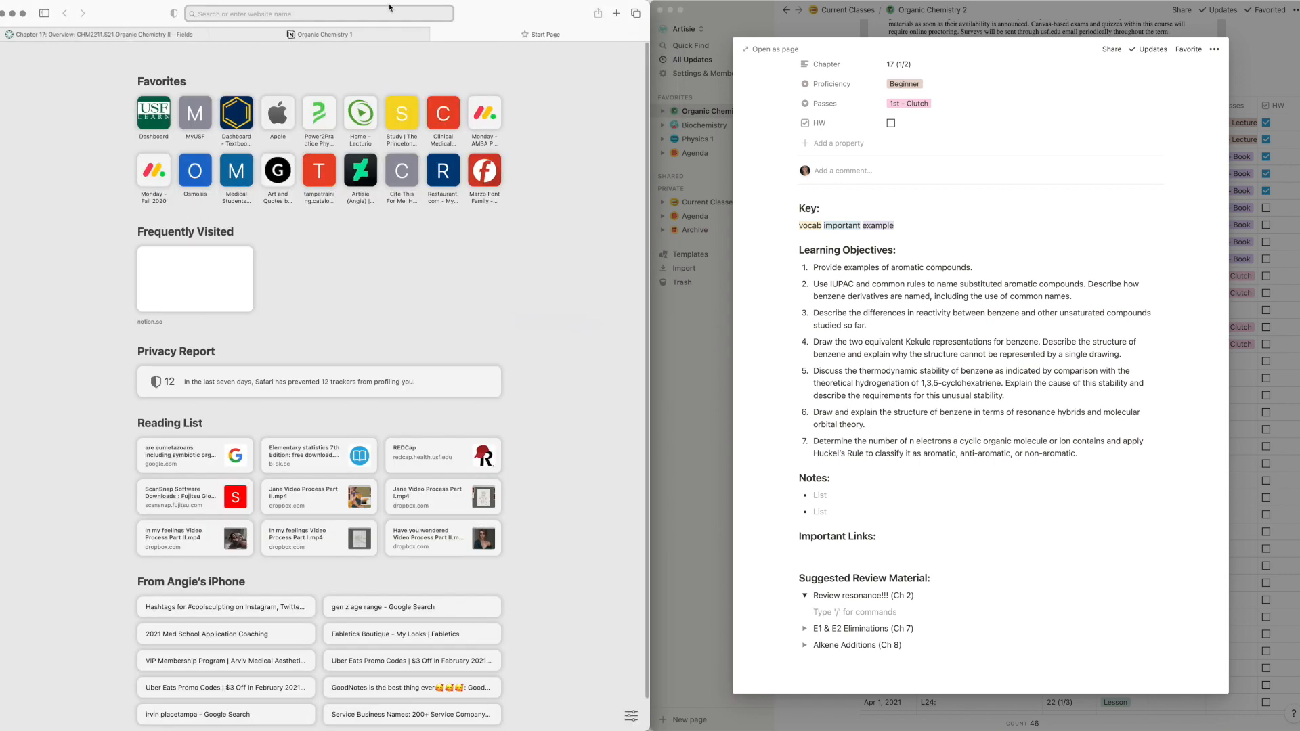
pyautogui.write('notion.so')
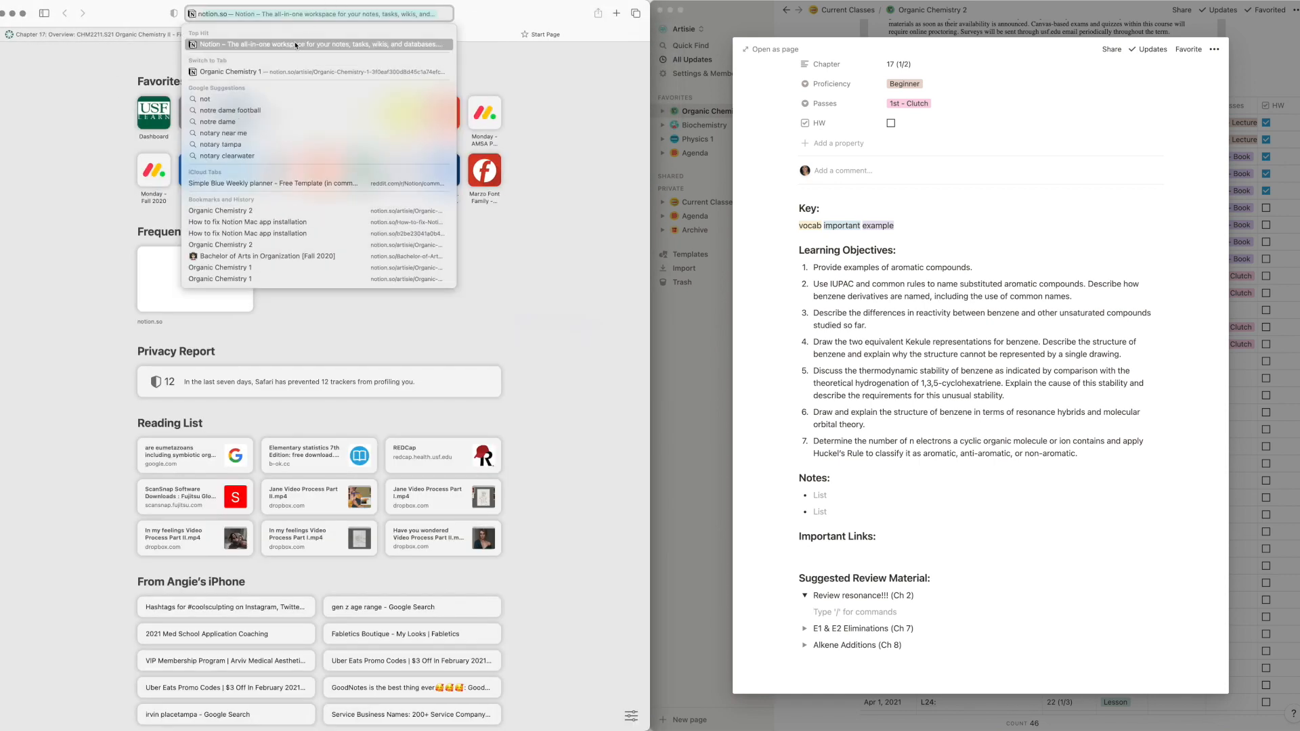
pyautogui.click(292, 43)
pyautogui.moveTo(506, 33); pyautogui.dragTo(788, 88)
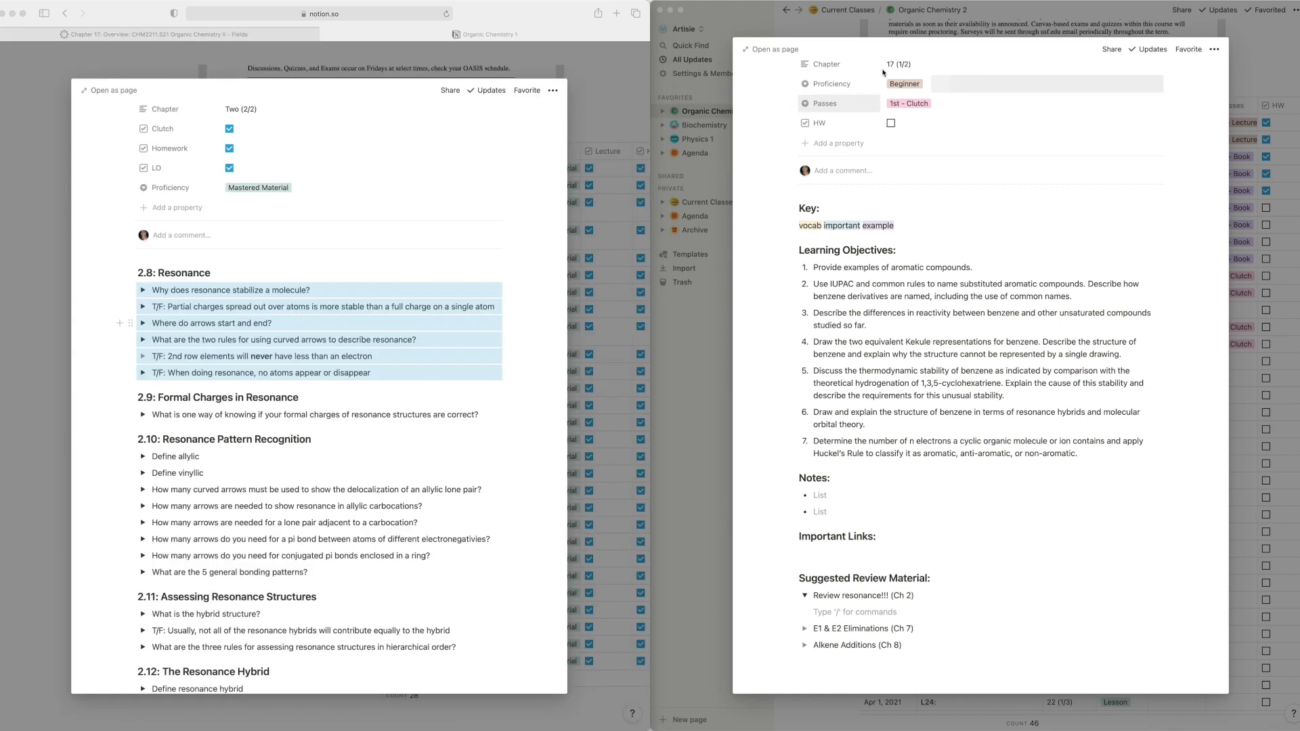
pyautogui.moveTo(994, 25); pyautogui.dragTo(1299, 264)
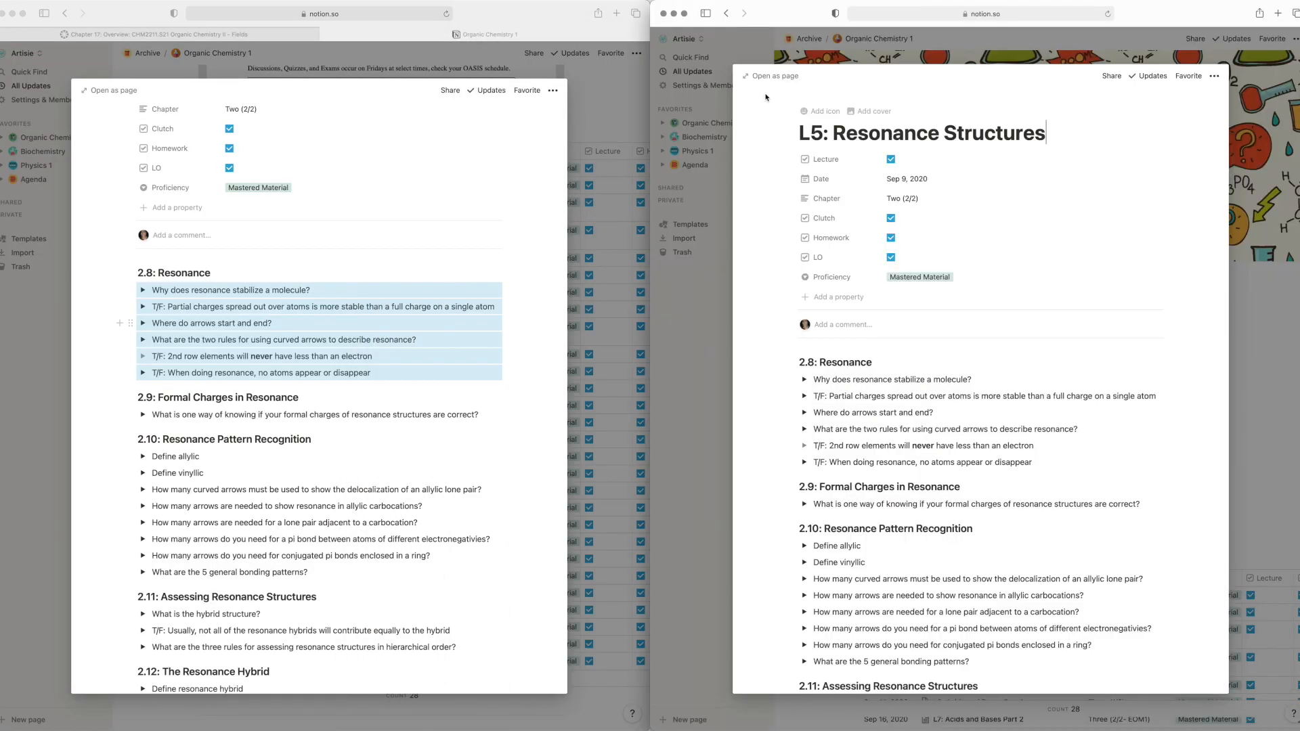
pyautogui.scroll(-1, 858, 197)
pyautogui.scroll(-1, 857, 197)
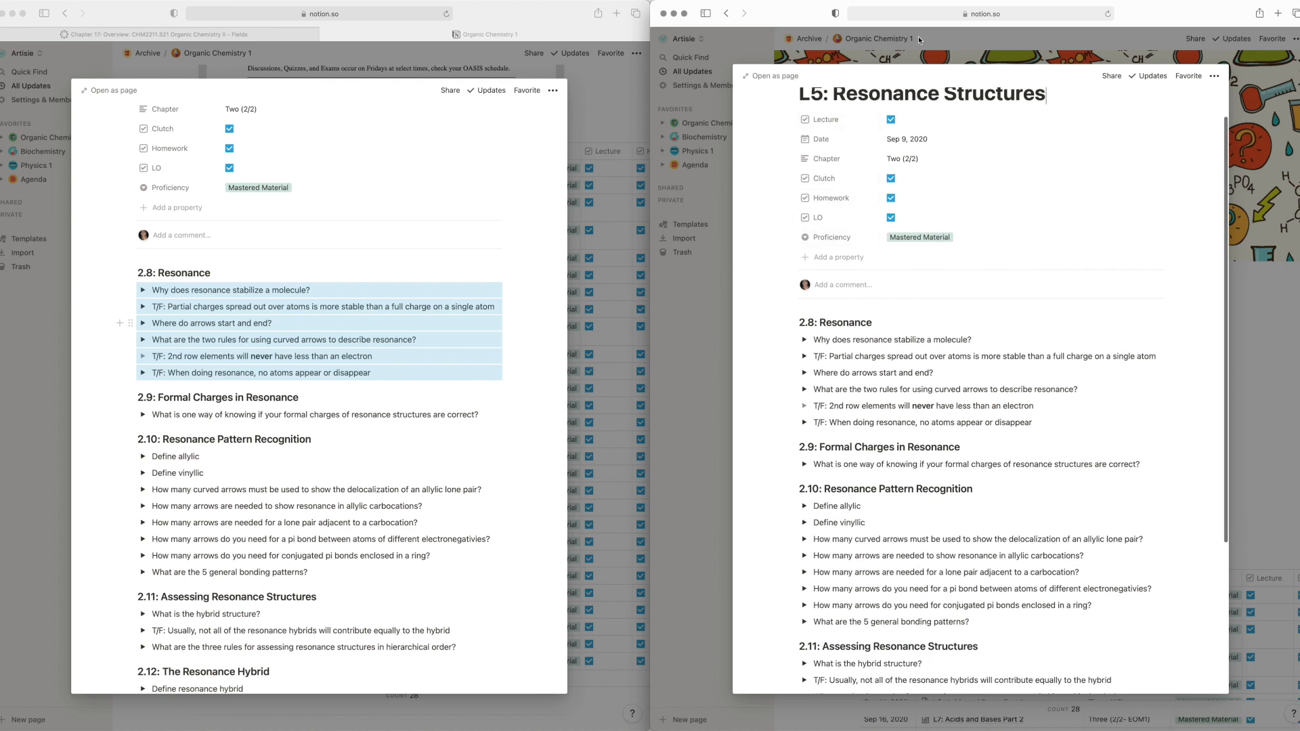
pyautogui.moveTo(1154, 7); pyautogui.dragTo(1299, 156)
pyautogui.press('F4')
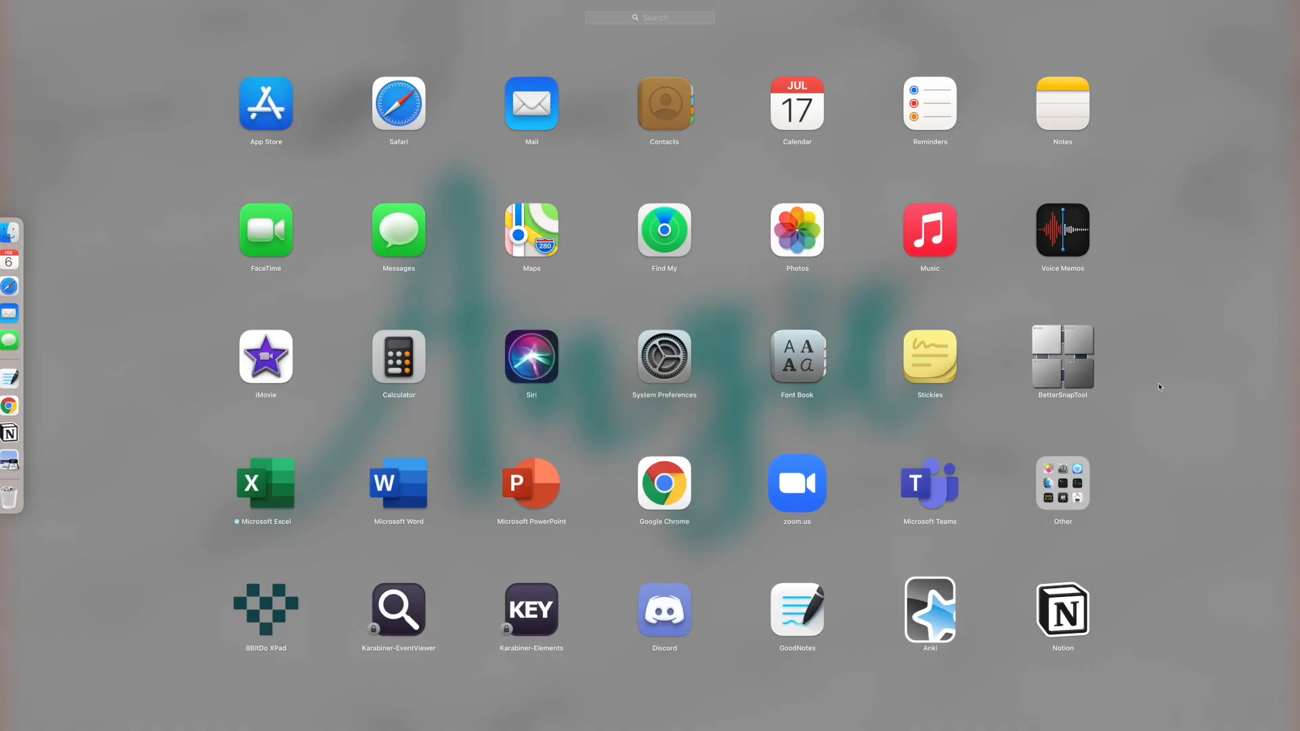
pyautogui.click(1118, 325)
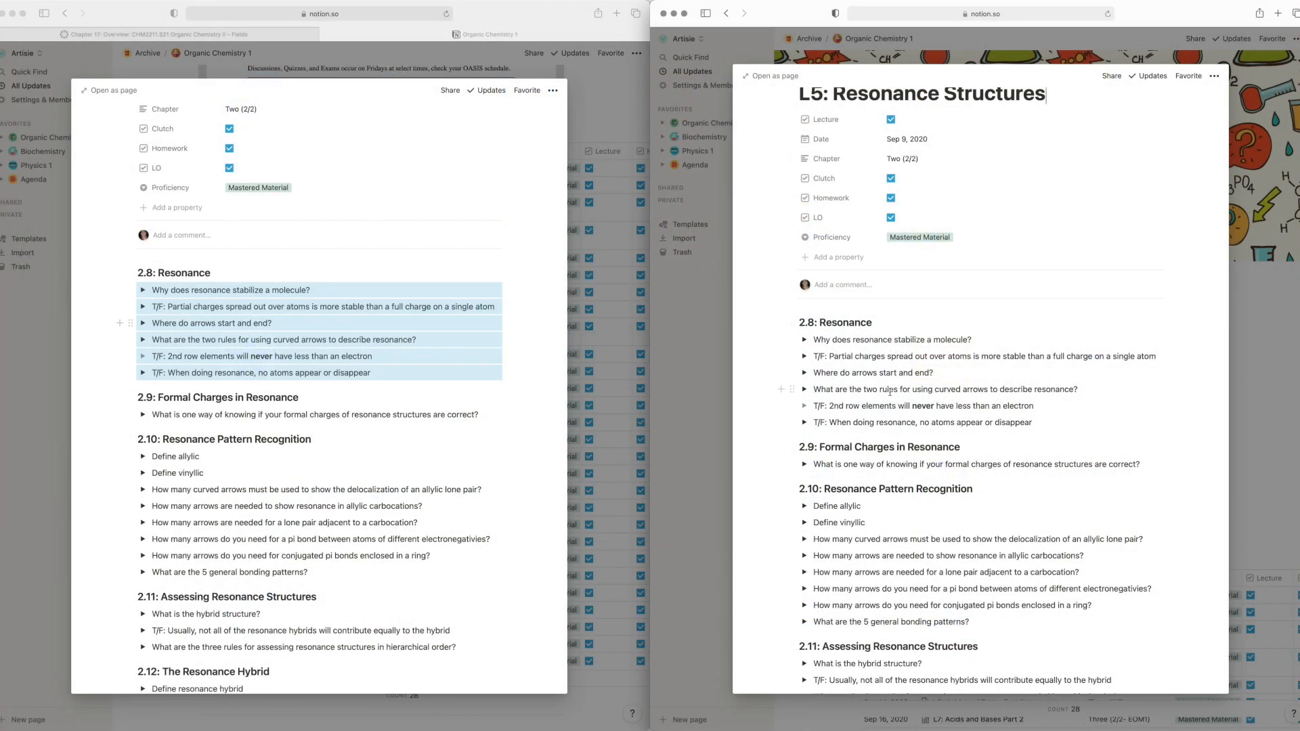
pyautogui.scroll(-1, 890, 391)
# Close the L5 entry in the new window, open the Organic Chemistry 2 L9: Aromatic Compounds entry and expand Review resonance!!! (Ch 2).
pyautogui.click(1284, 280)
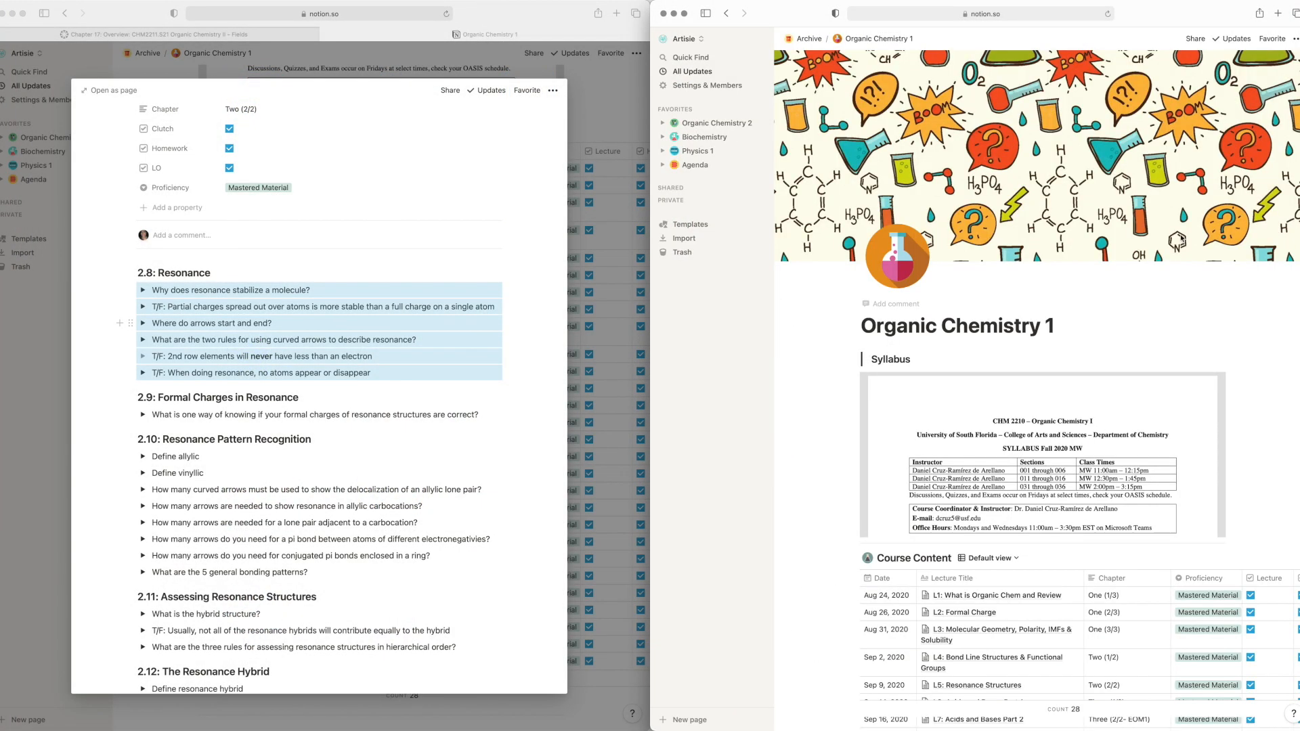
pyautogui.click(714, 122)
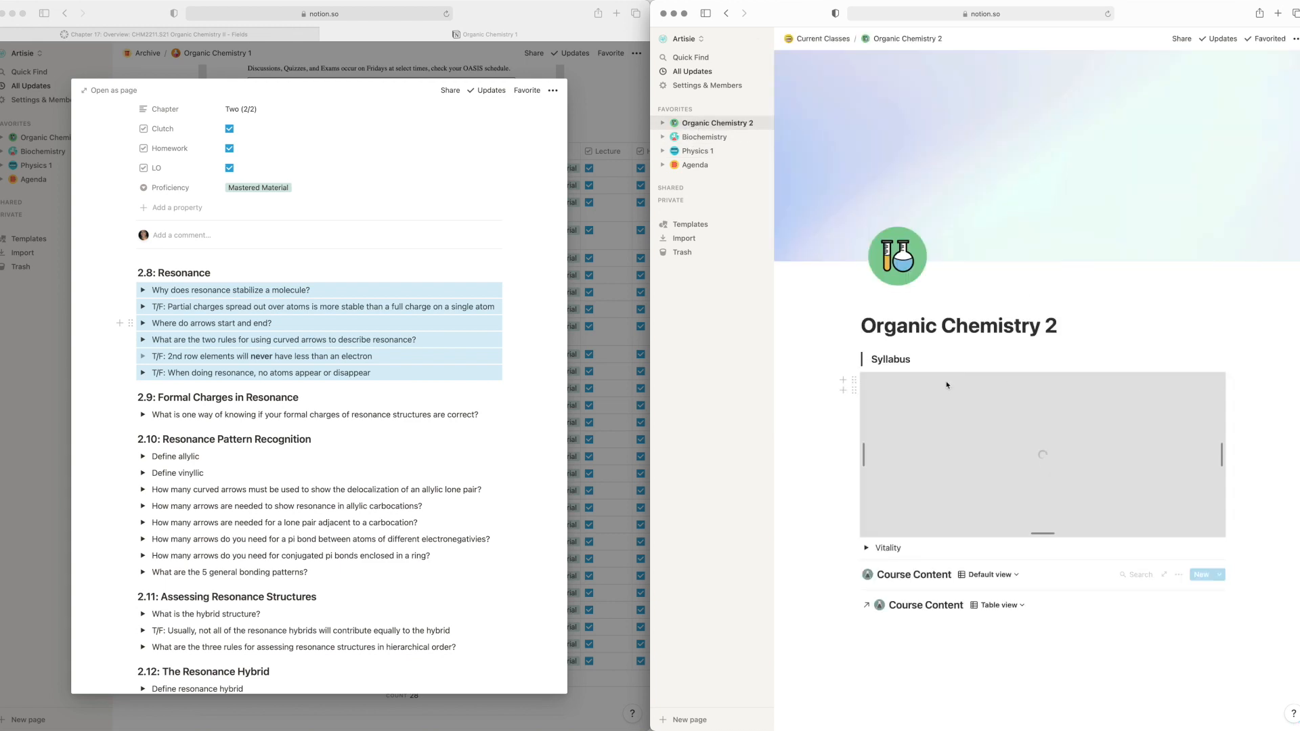
pyautogui.scroll(-5, 1044, 486)
pyautogui.click(1023, 493)
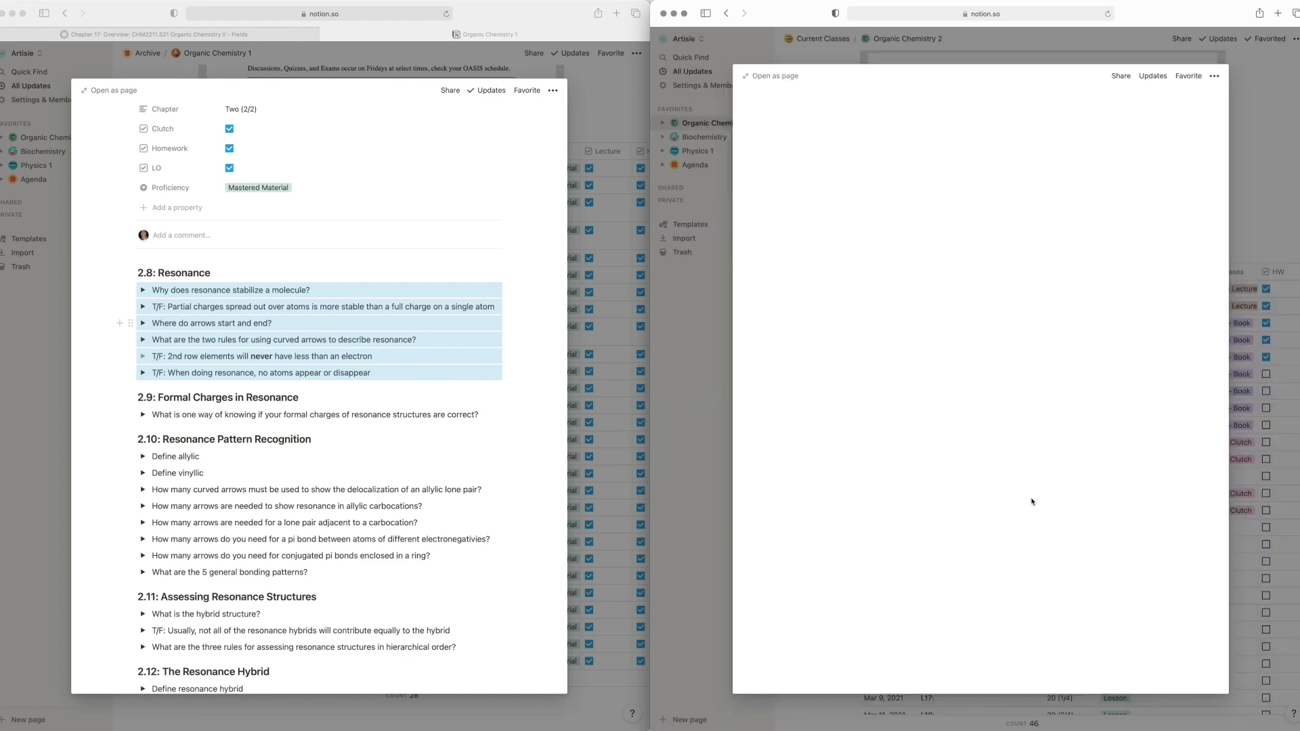
pyautogui.click(805, 595)
# Copy the six 2.8: Resonance question toggles from the L5 entry and paste them inside the Review resonance!!! (Ch 2) toggle of L9.
pyautogui.rightClick(191, 314)
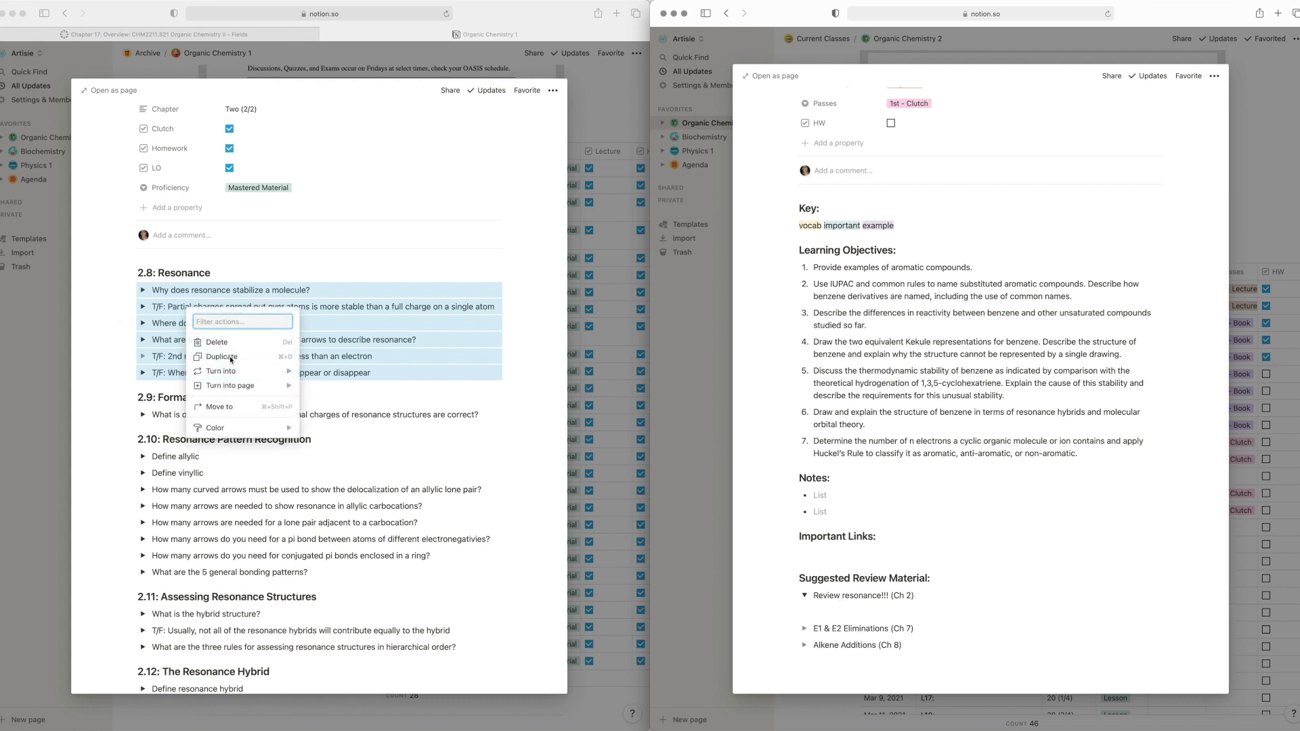
pyautogui.click(187, 316)
pyautogui.click(186, 309)
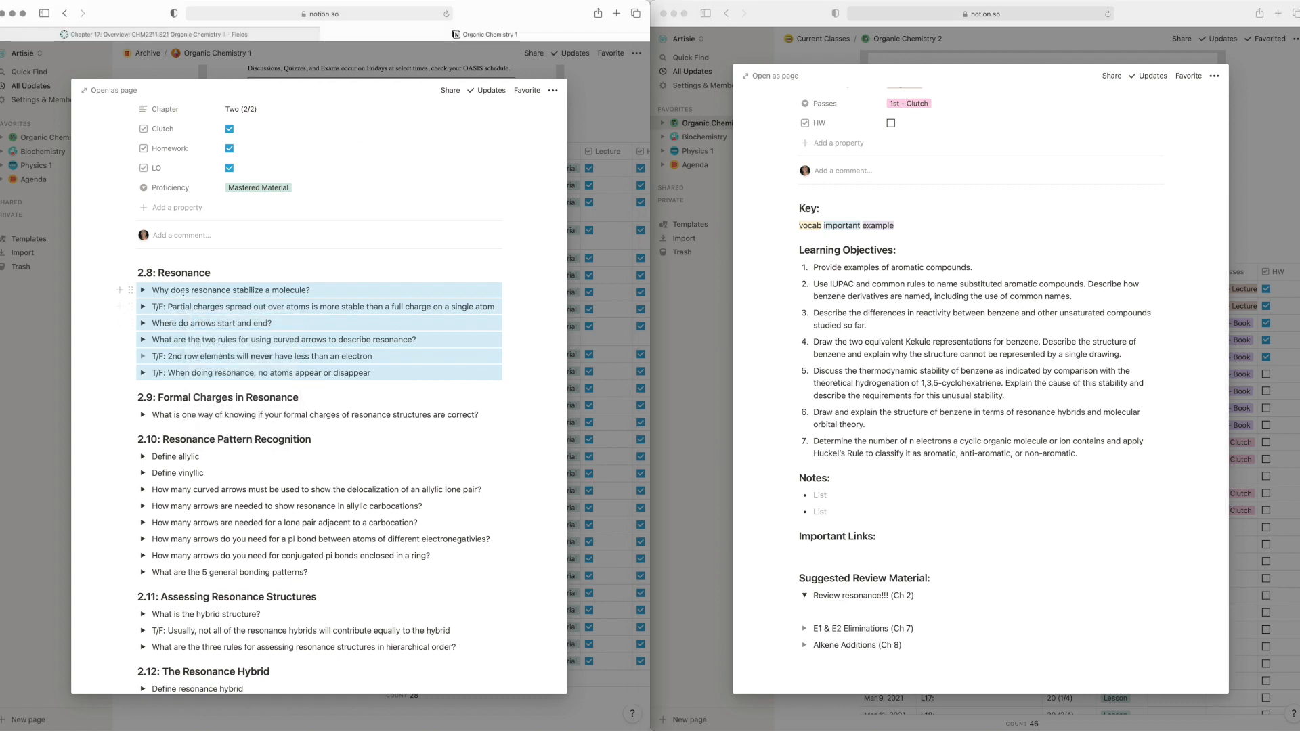
pyautogui.click(186, 307)
pyautogui.moveTo(378, 373); pyautogui.dragTo(157, 287)
pyautogui.click(818, 597)
pyautogui.click(821, 613)
pyautogui.write('Why does resonance stabilize a molecule? T/F: Partial charges spread out over atoms is more stable than a full charge on a single atom Where do arrows start and end? What are the two rules for using curved arrows to describe resonance? T/F: 2nd row elements will never have less than an electron T/F: When doing resonance, no atoms appear or disappear')
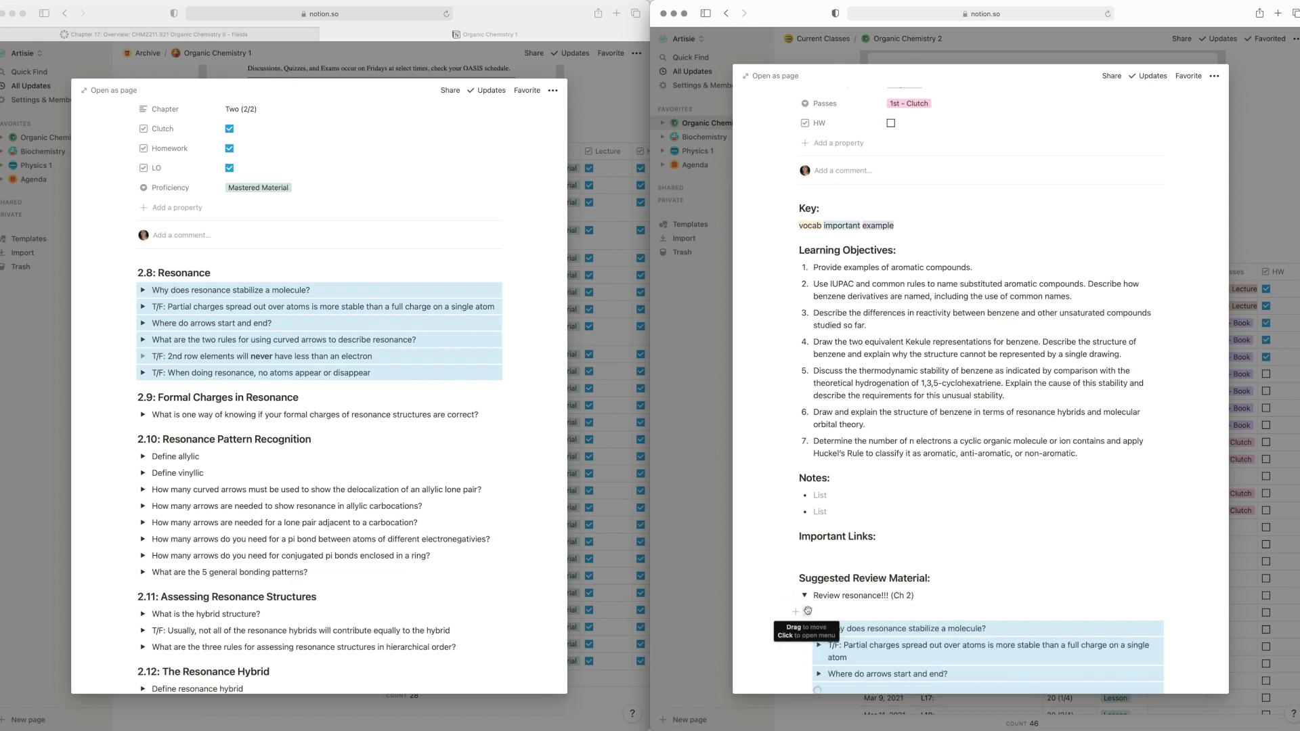
# Delete the empty block above the pasted questions in the Review resonance!!! (Ch 2) toggle and look over the list.
pyautogui.click(806, 612)
pyautogui.click(717, 555)
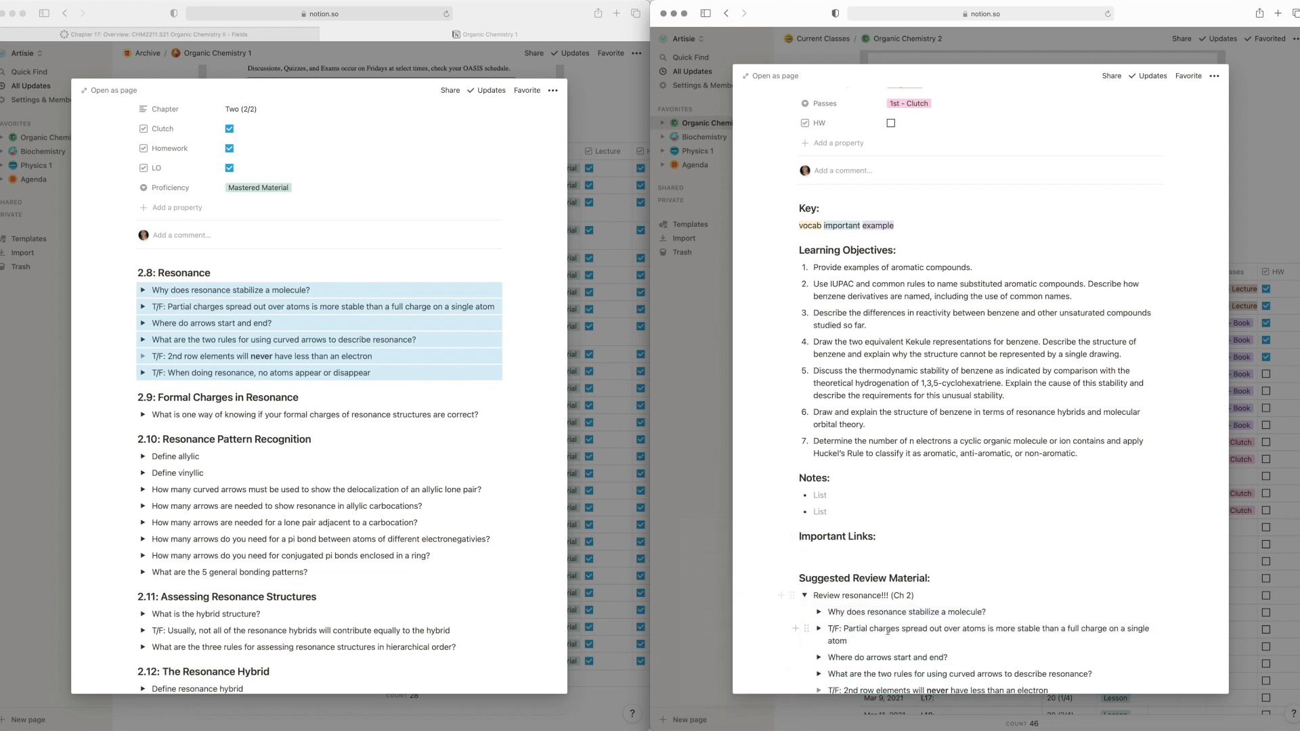
pyautogui.scroll(-3, 872, 628)
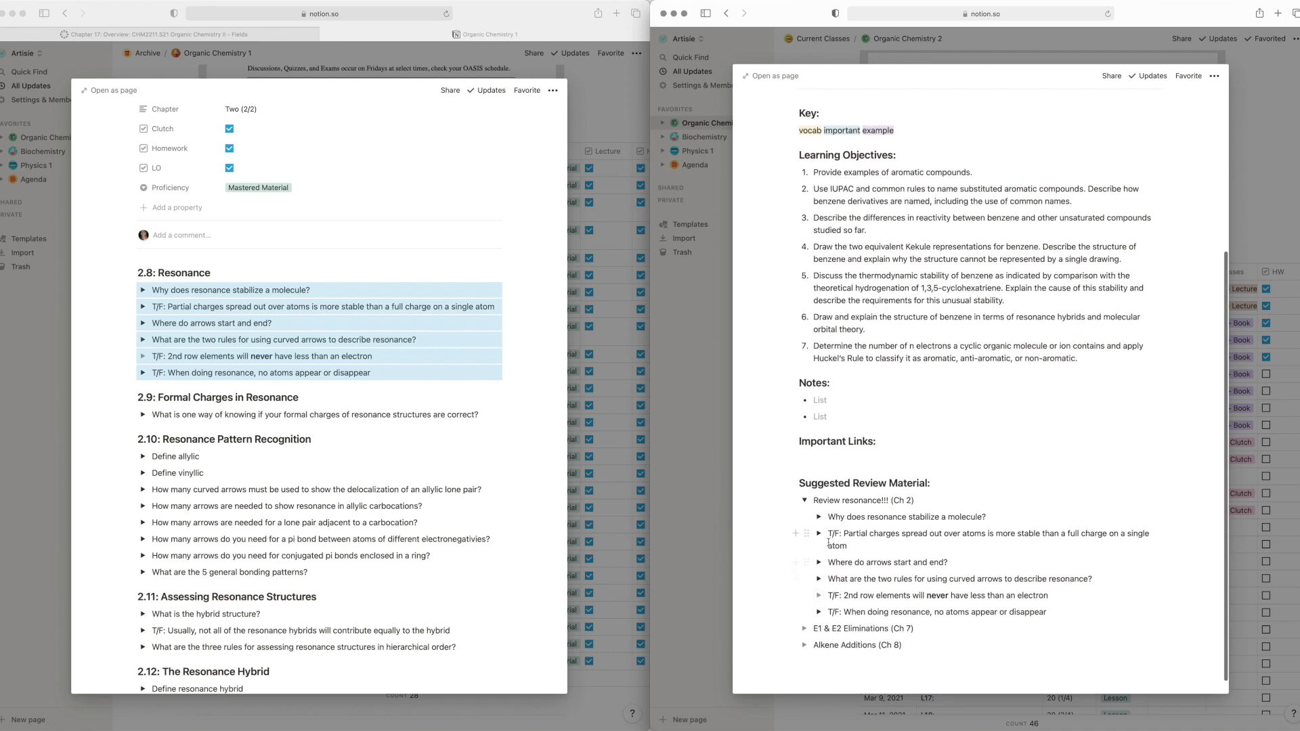
# Check the answer under Why does resonance stabilize a molecule? in L9, and collapse the Review resonance!!! (Ch 2) toggle.
pyautogui.click(819, 518)
pyautogui.click(819, 519)
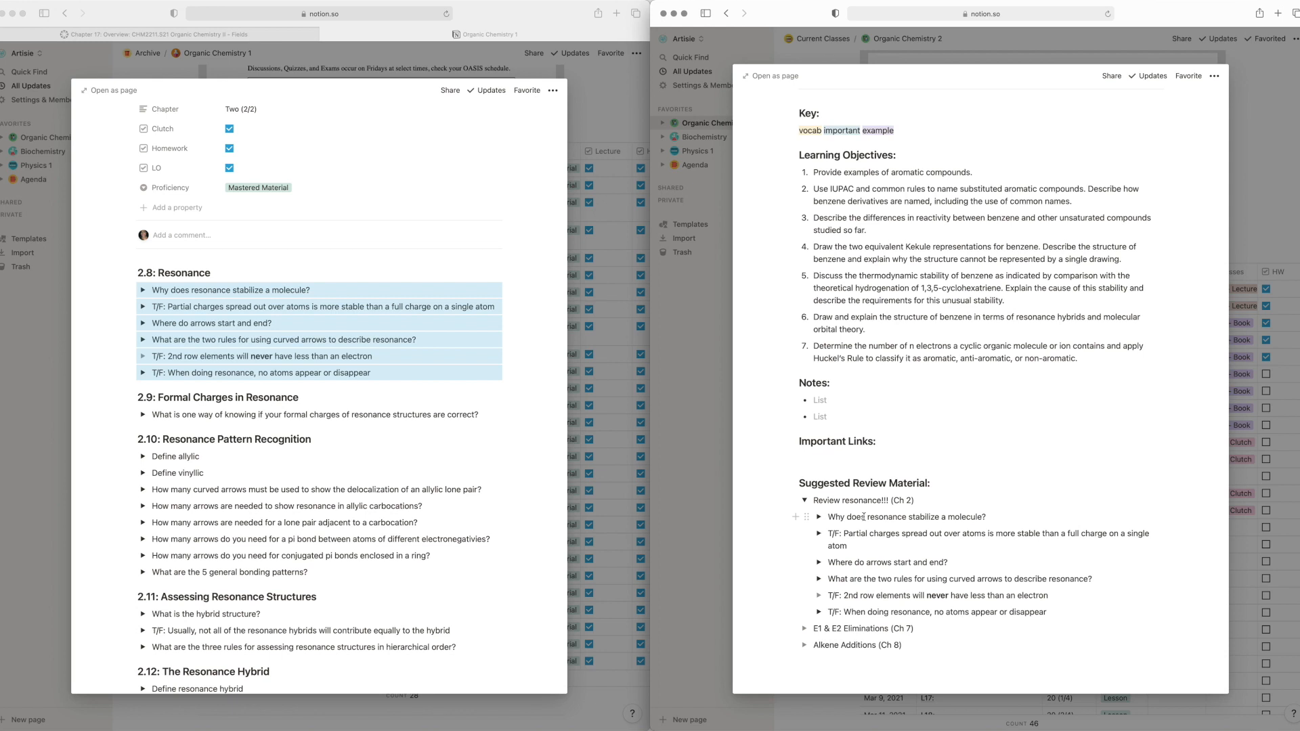
pyautogui.click(820, 519)
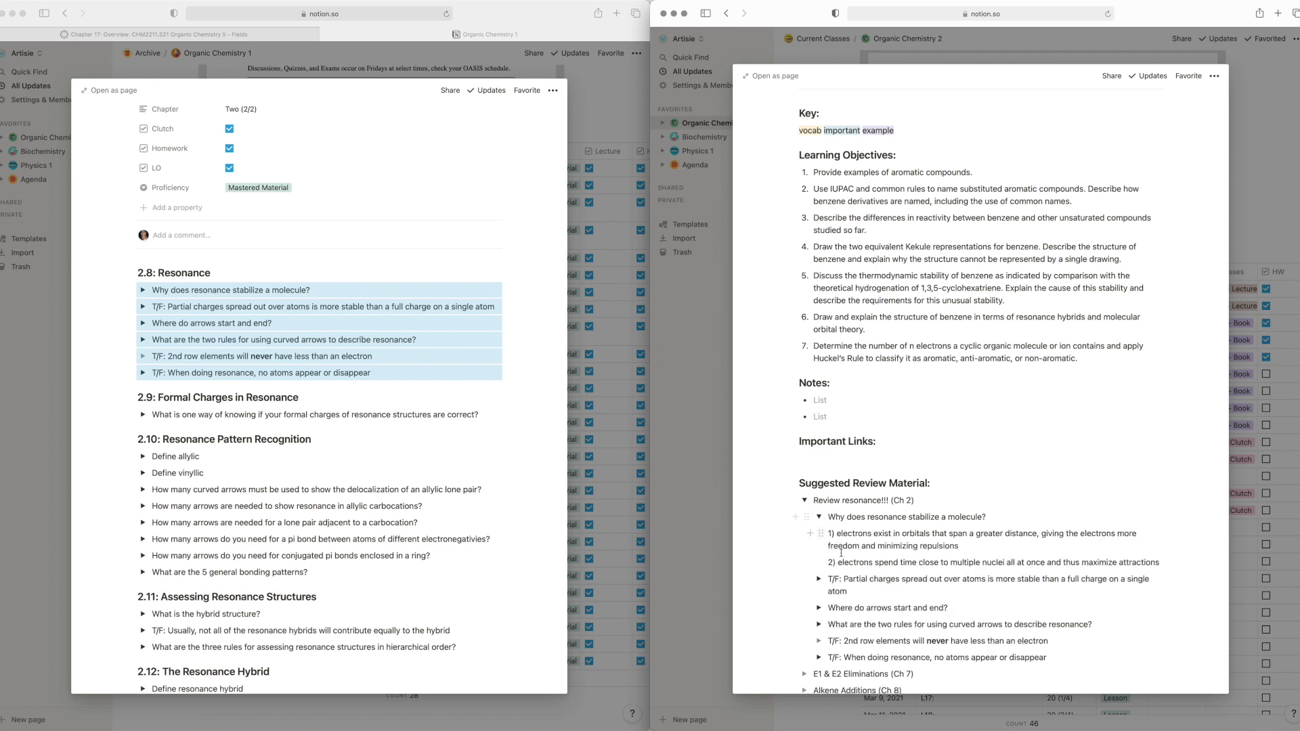
pyautogui.click(819, 517)
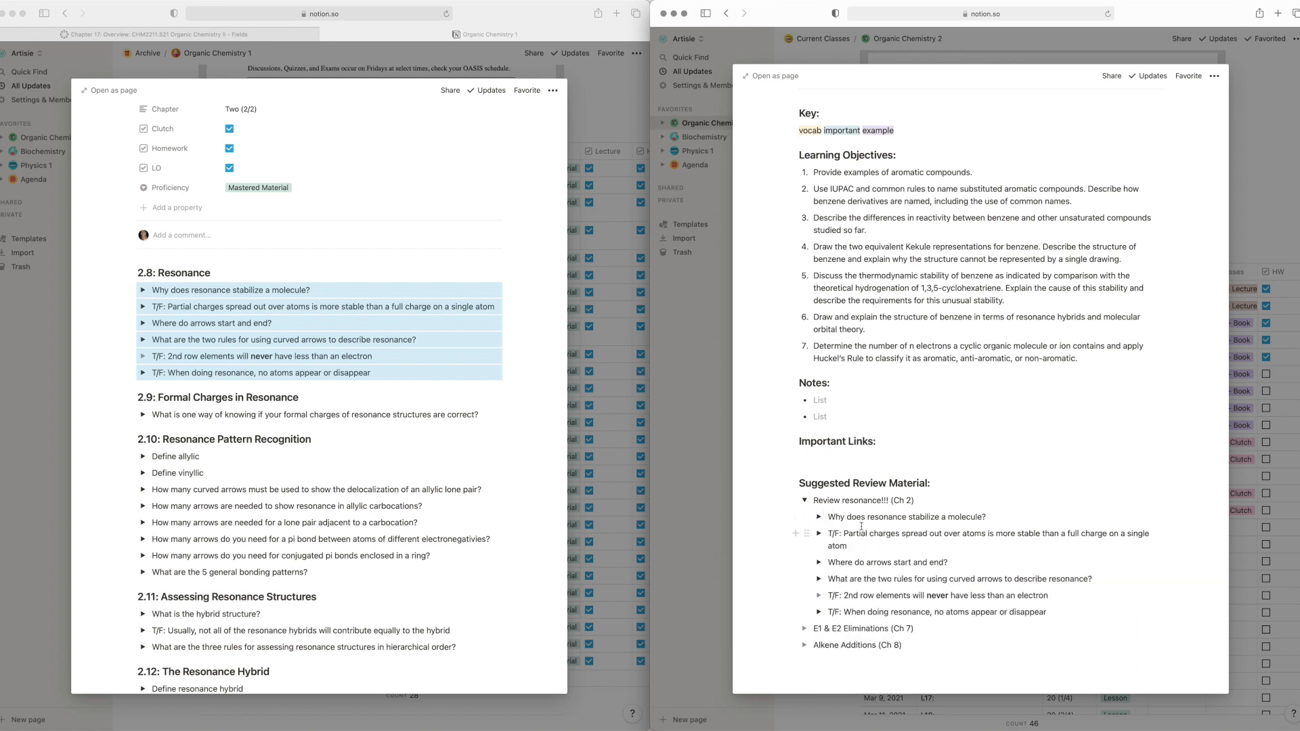
pyautogui.click(808, 501)
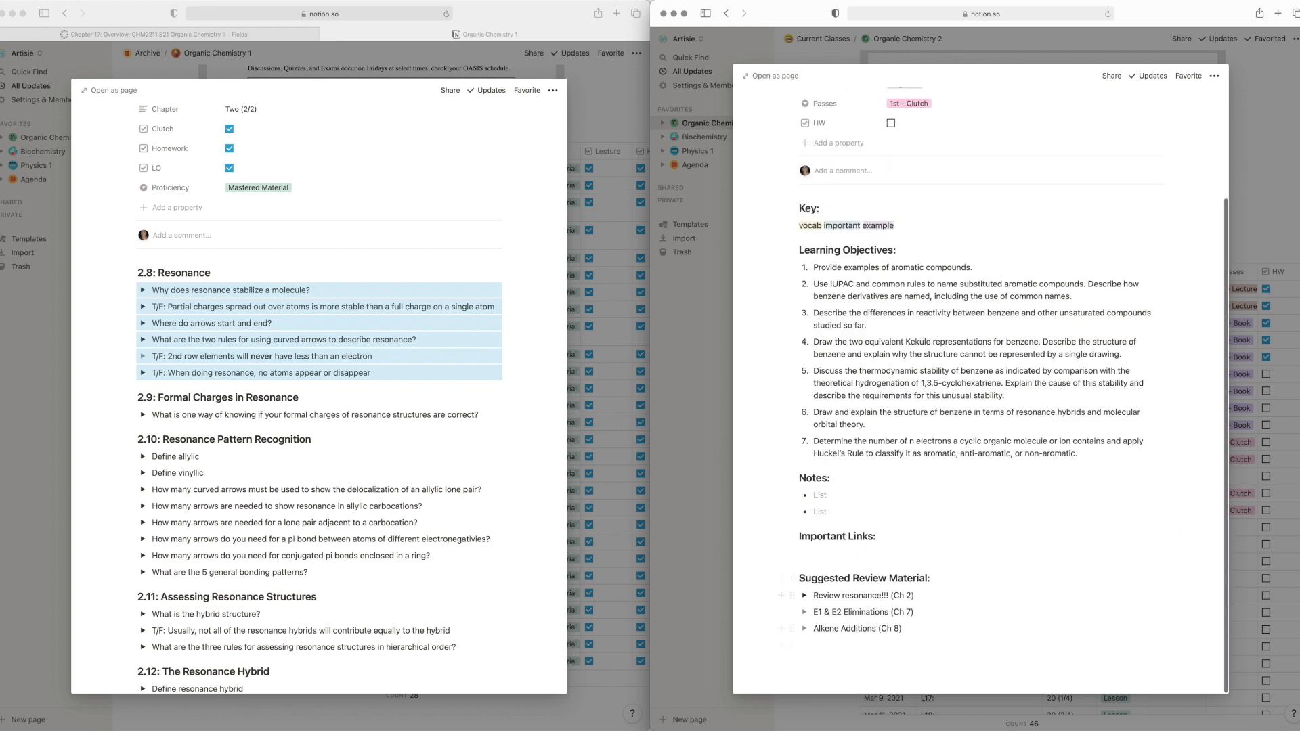
# Close the L5 entry and open the L16: SN1 and E1 entry from the Organic Chemistry 1 course content.
pyautogui.click(638, 439)
pyautogui.click(617, 418)
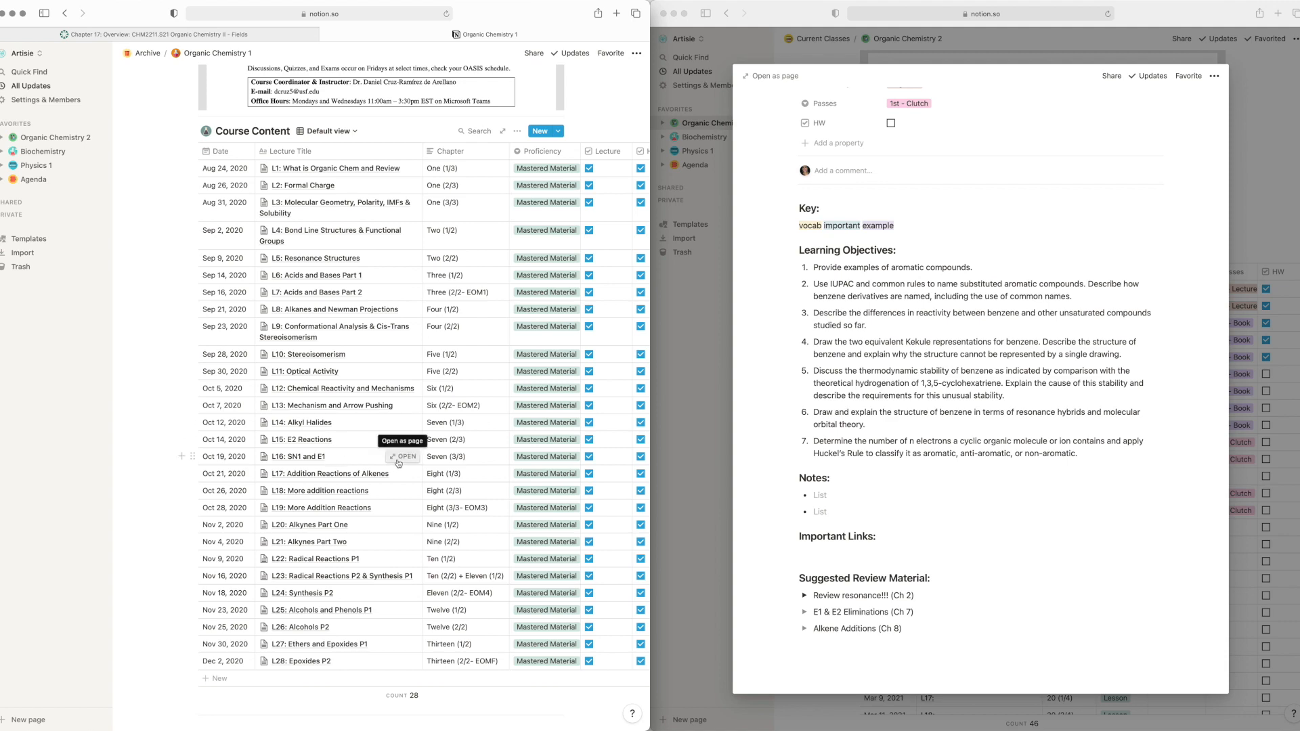
pyautogui.click(399, 463)
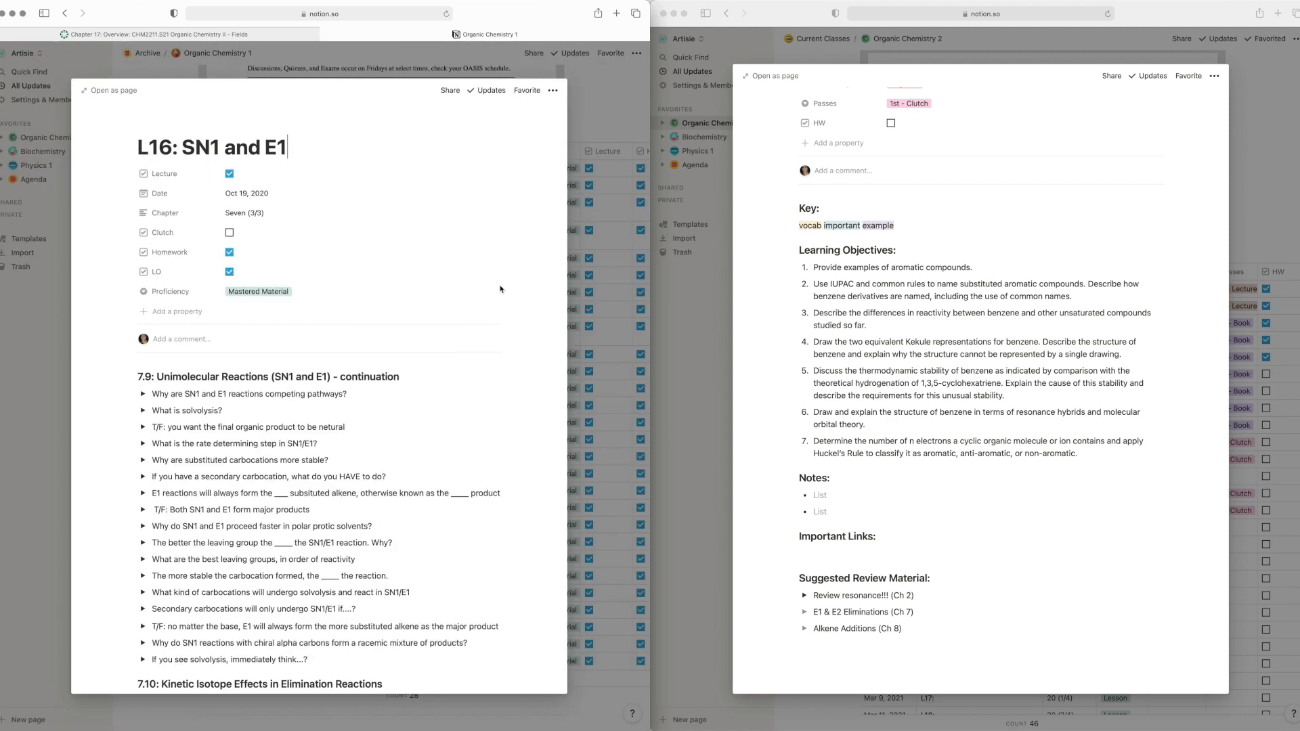
# Copy all question toggles under 7.9: Unimolecular Reactions (SN1 and E1) - continuation in the L16 entry.
pyautogui.scroll(-5, 203, 533)
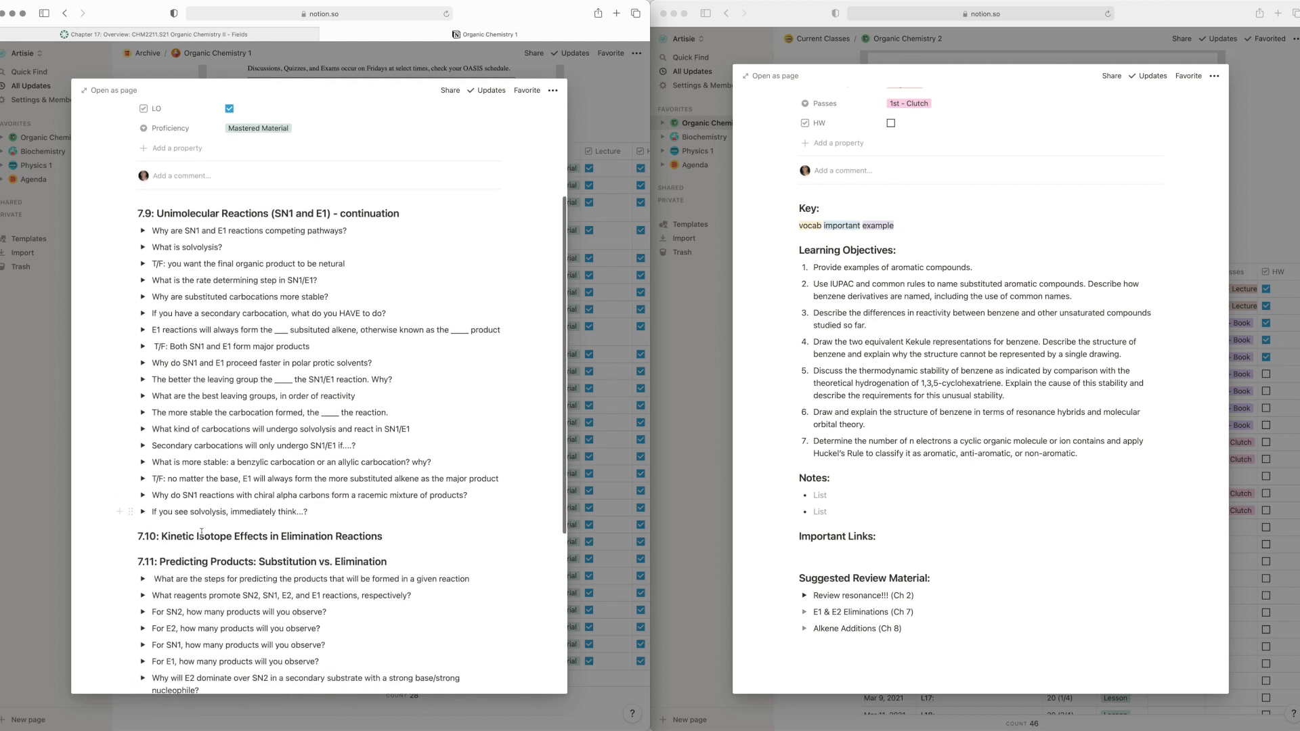
pyautogui.scroll(1, 227, 490)
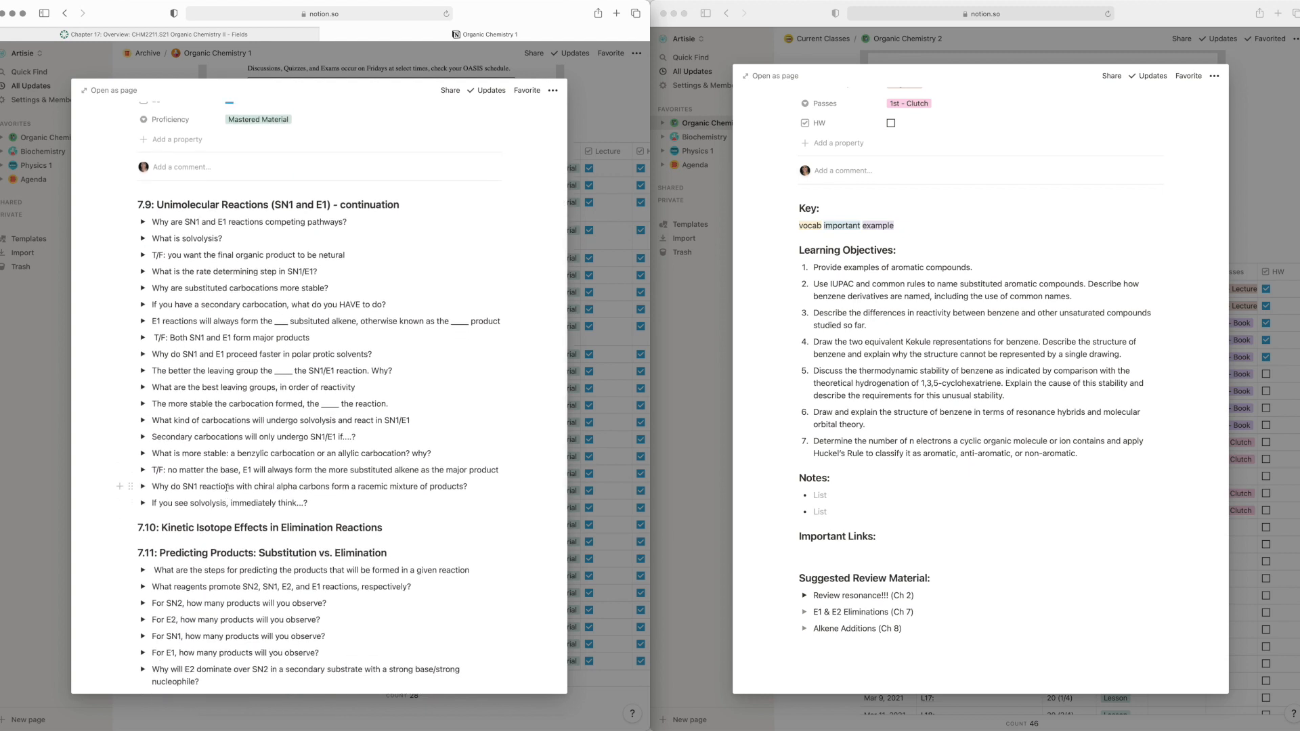
pyautogui.moveTo(321, 499); pyautogui.dragTo(203, 223)
pyautogui.scroll(-1, 203, 230)
pyautogui.rightClick(201, 246)
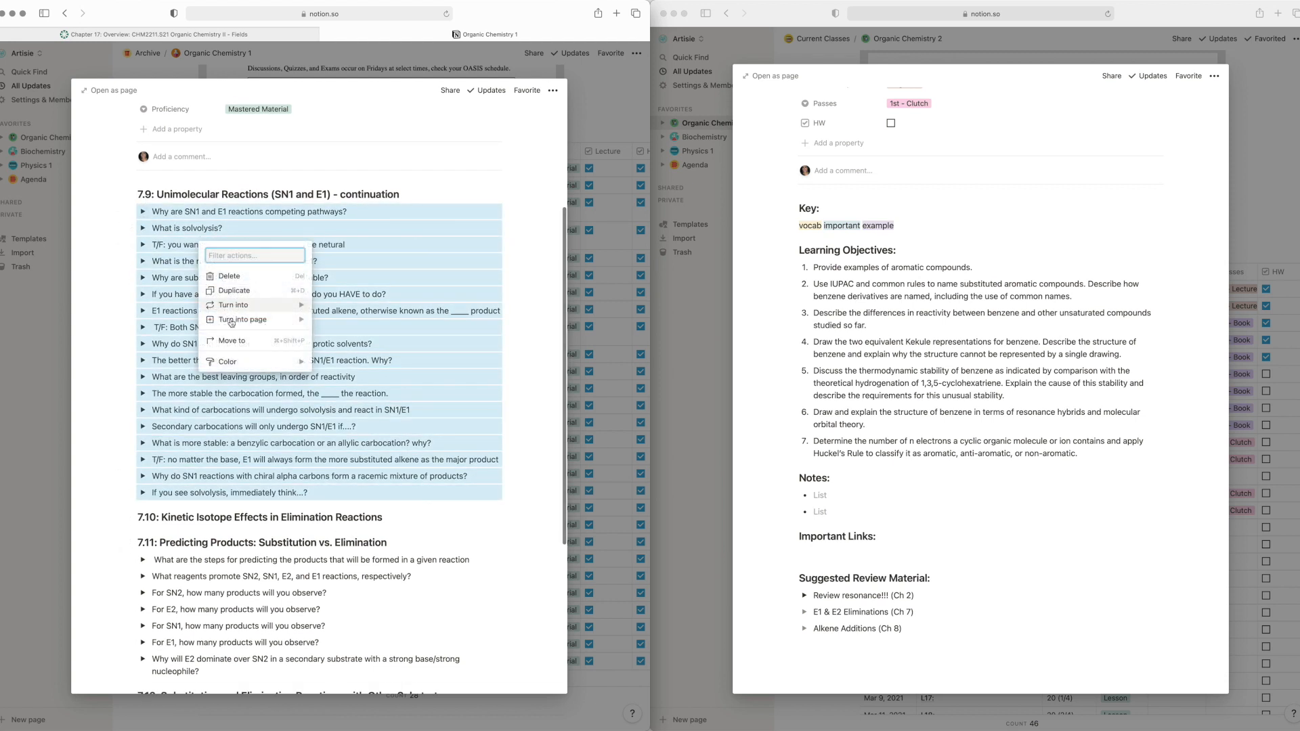
pyautogui.rightClick(196, 256)
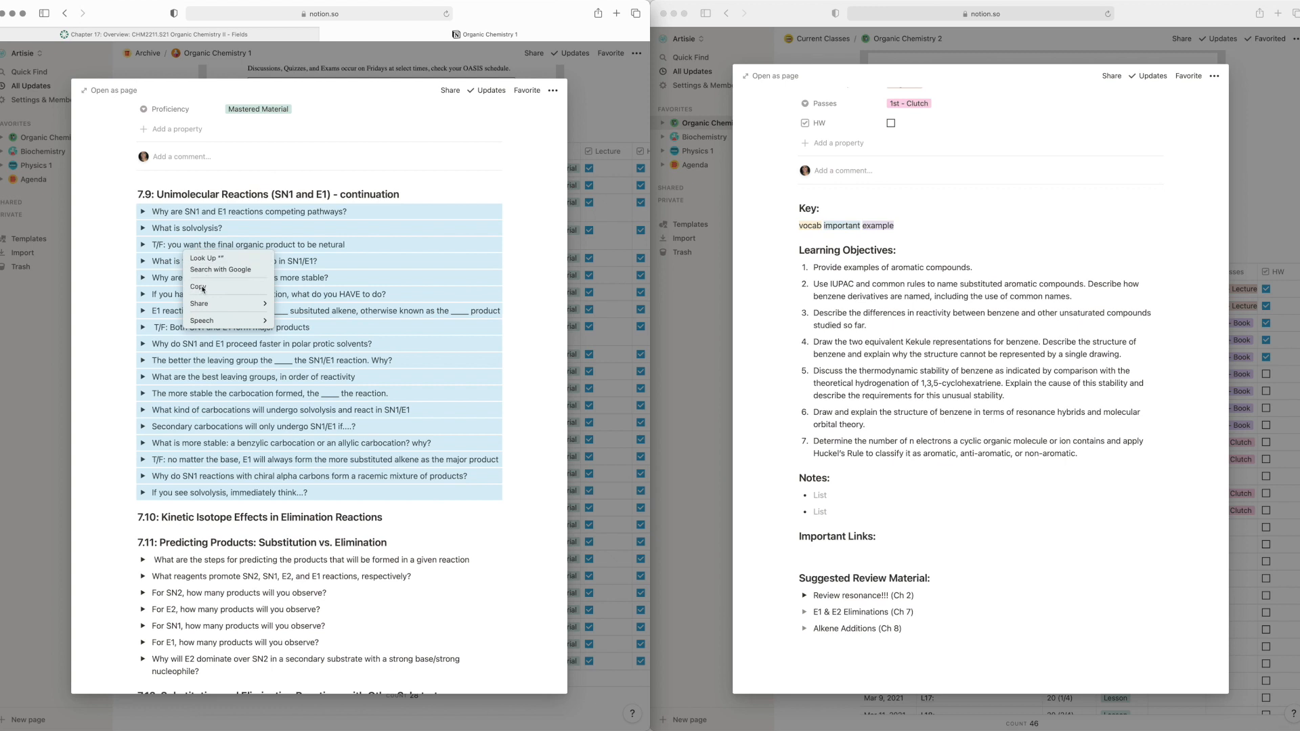
pyautogui.click(202, 287)
# Expand E1 & E2 Eliminations (Ch 7) in the L9 entry and paste the copied questions inside it.
pyautogui.click(805, 612)
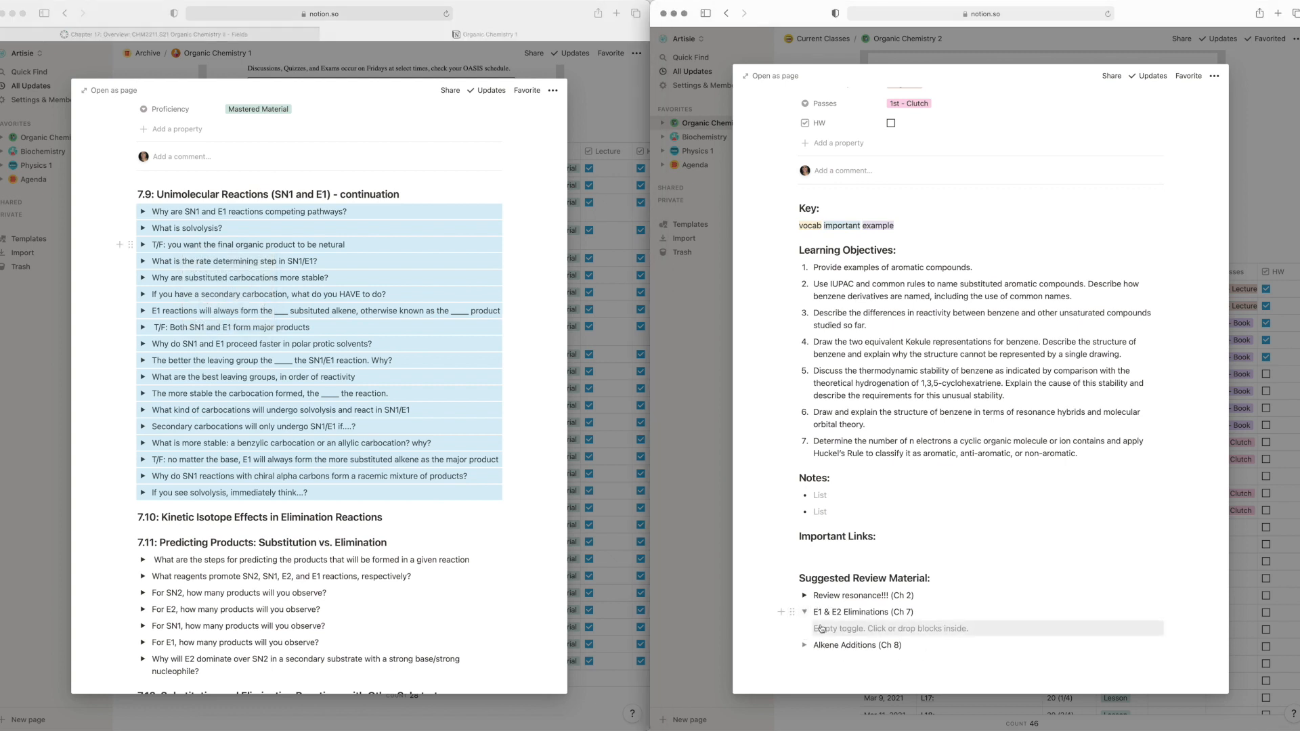
pyautogui.rightClick(824, 624)
pyautogui.click(866, 633)
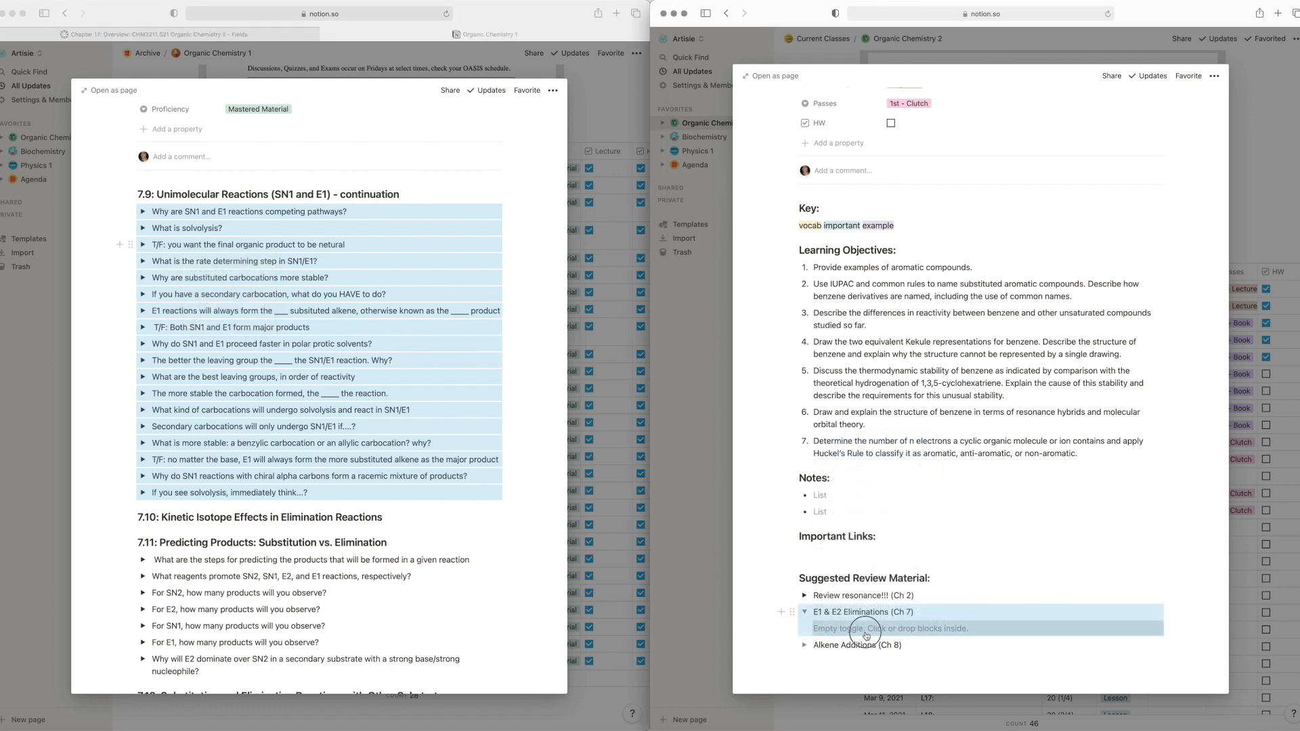
pyautogui.click(865, 632)
pyautogui.press('super+v')
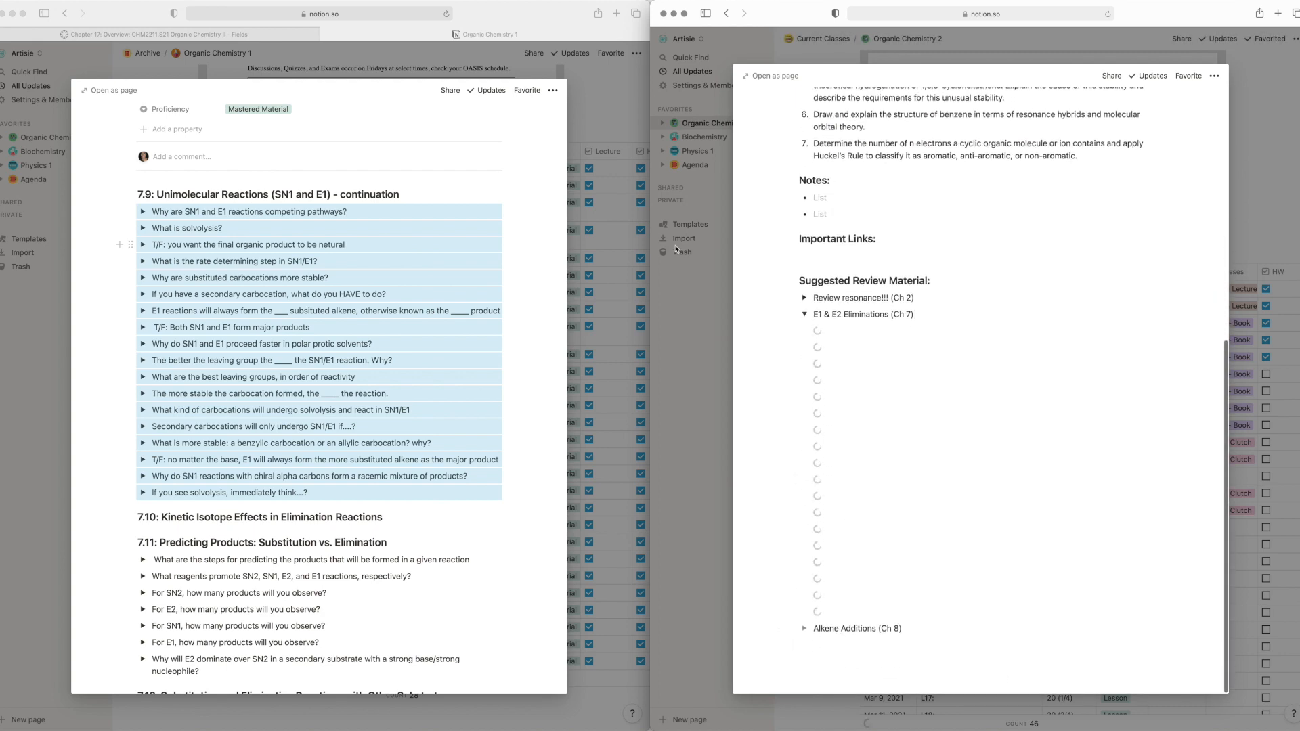
# Close the L16 entry, open L17: Addition Reactions of Alkenes and look over its Chapter 8 question sections.
pyautogui.click(609, 250)
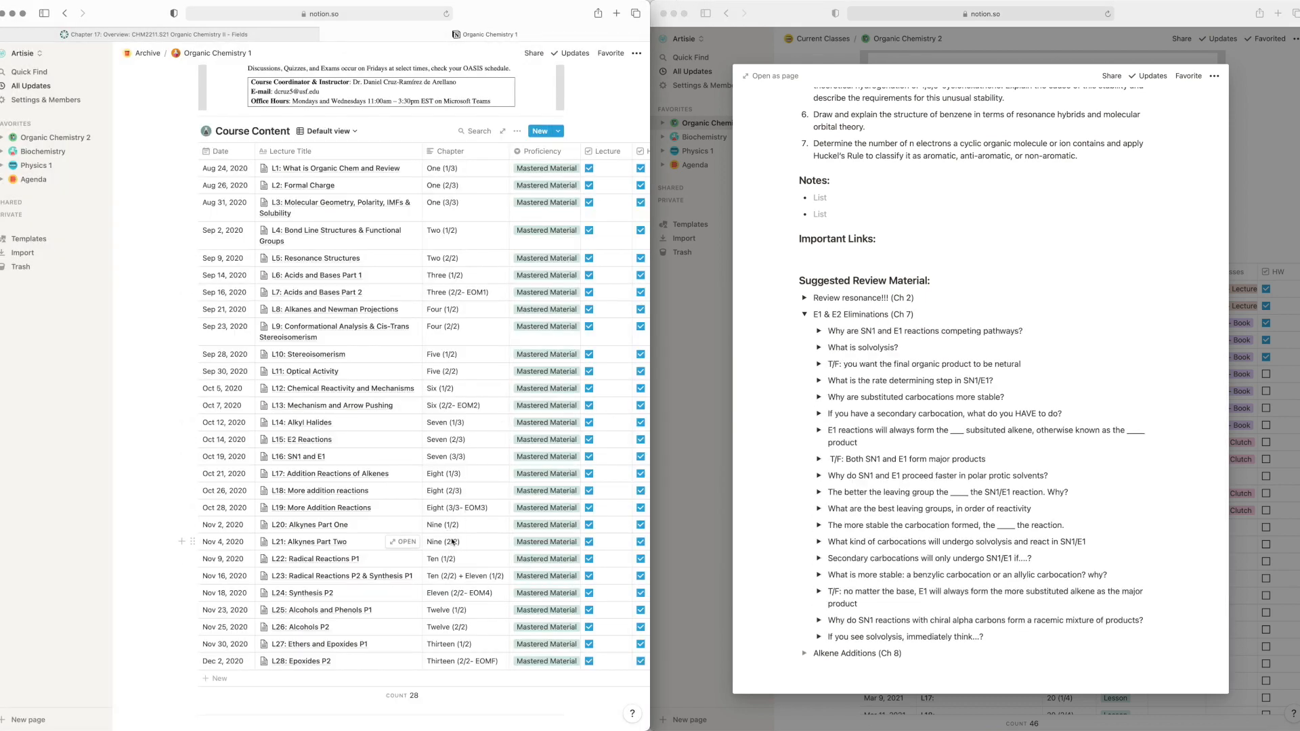
pyautogui.click(407, 474)
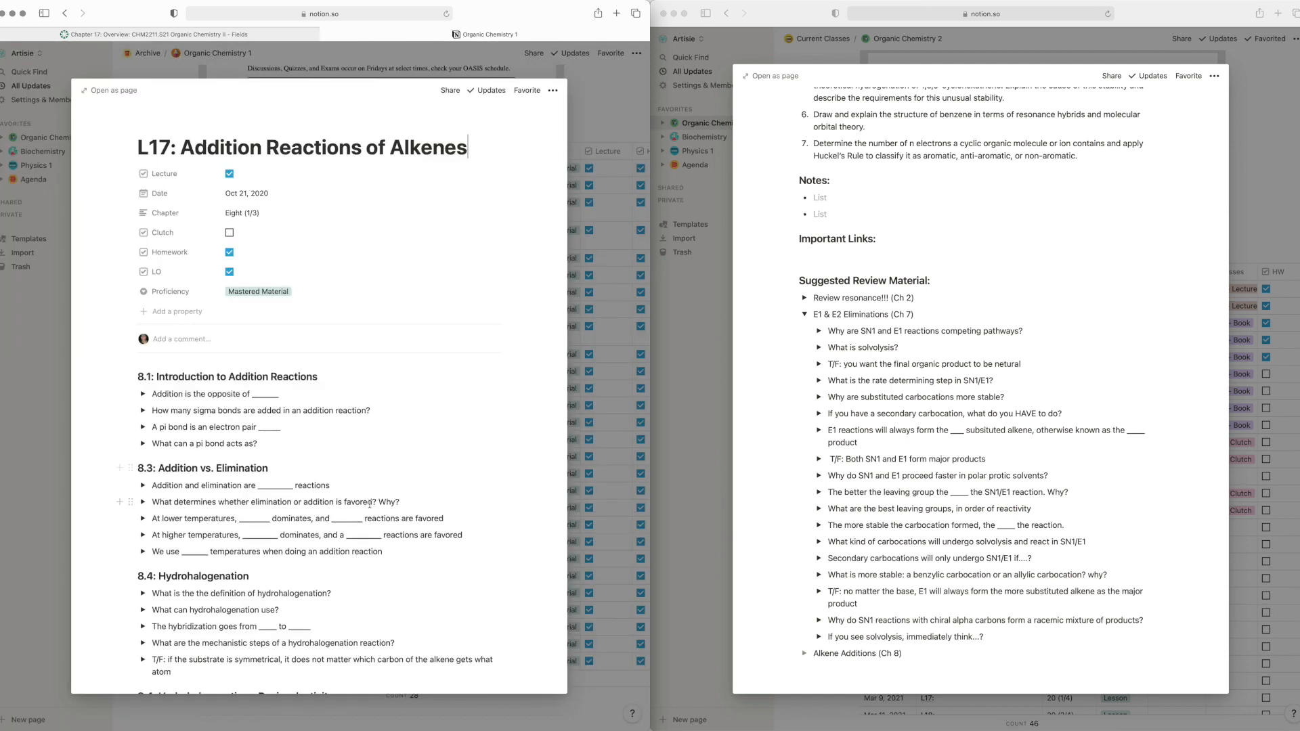
pyautogui.scroll(-5, 361, 501)
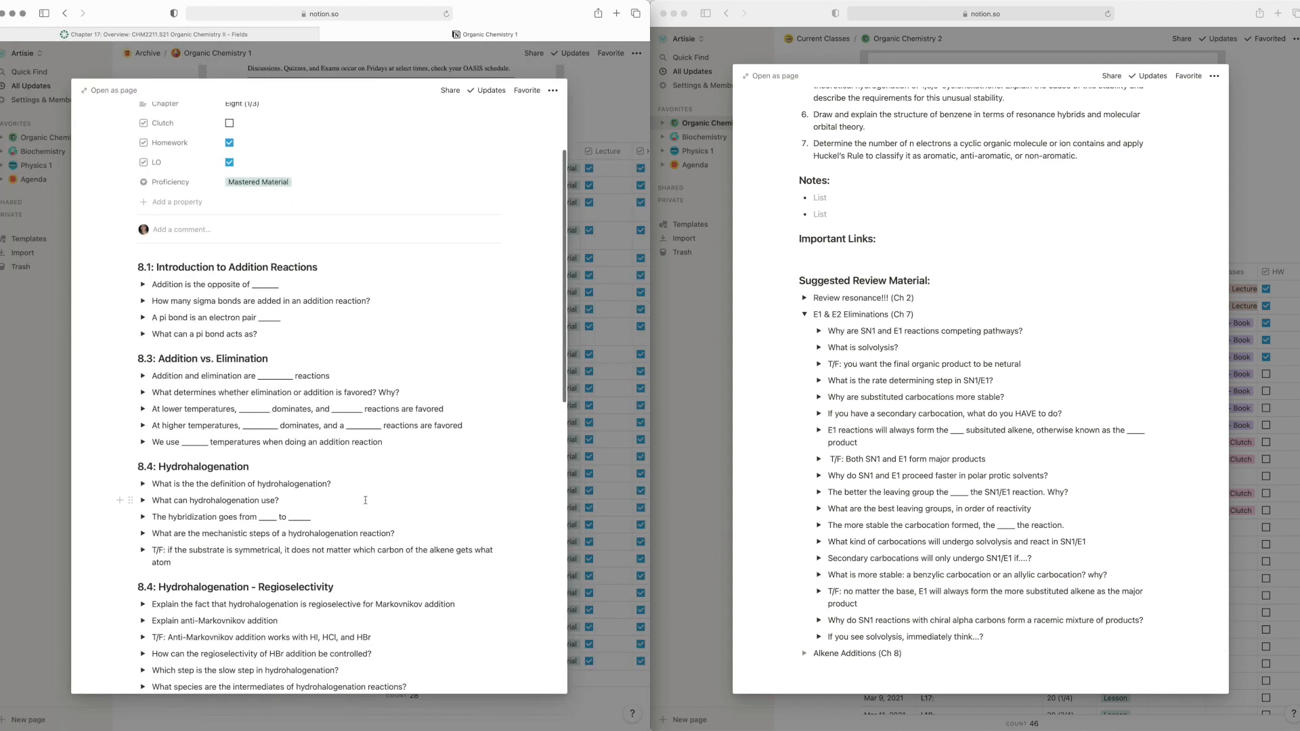
pyautogui.scroll(-1, 366, 501)
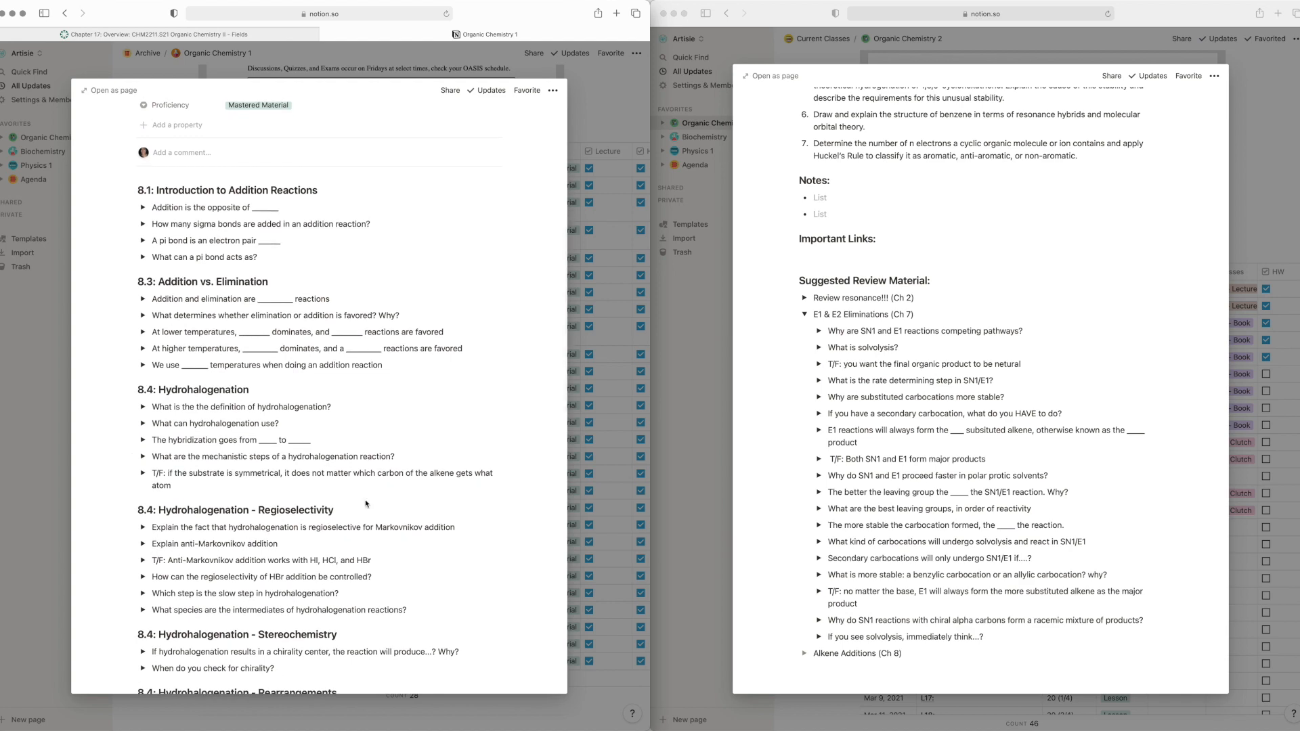
pyautogui.scroll(-1, 876, 581)
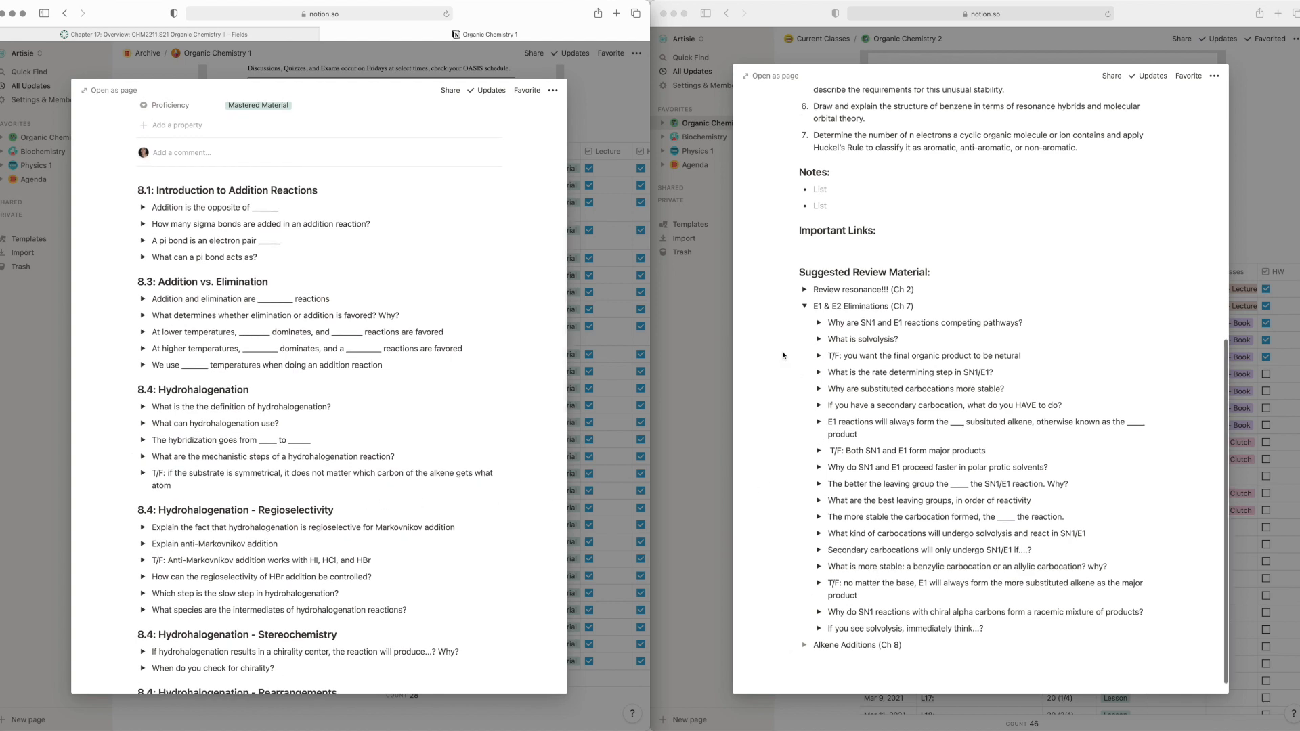
# Collapse E1 & E2 Eliminations (Ch 7) and paste the four 8.1: Introduction to Addition Reactions questions from L17 inside Alkene Additions (Ch 8).
pyautogui.click(804, 307)
pyautogui.click(803, 628)
pyautogui.click(179, 263)
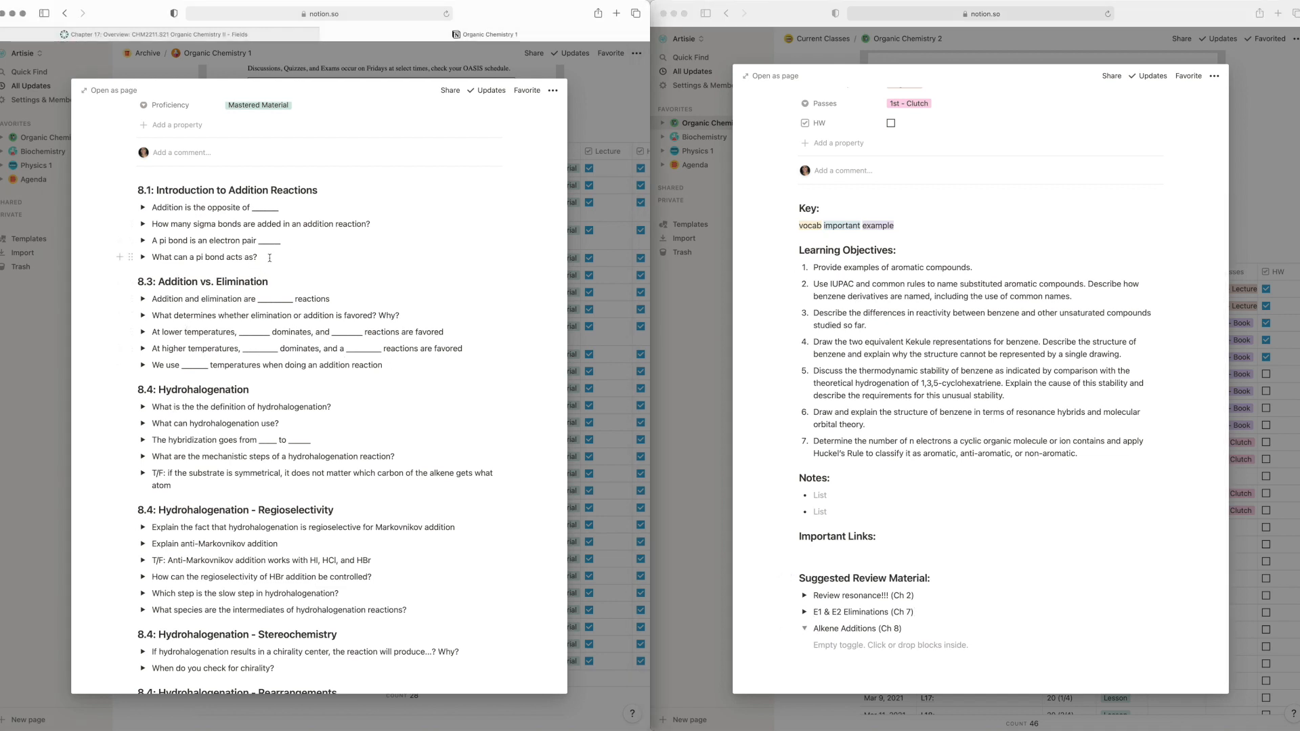
pyautogui.moveTo(269, 258); pyautogui.dragTo(146, 207)
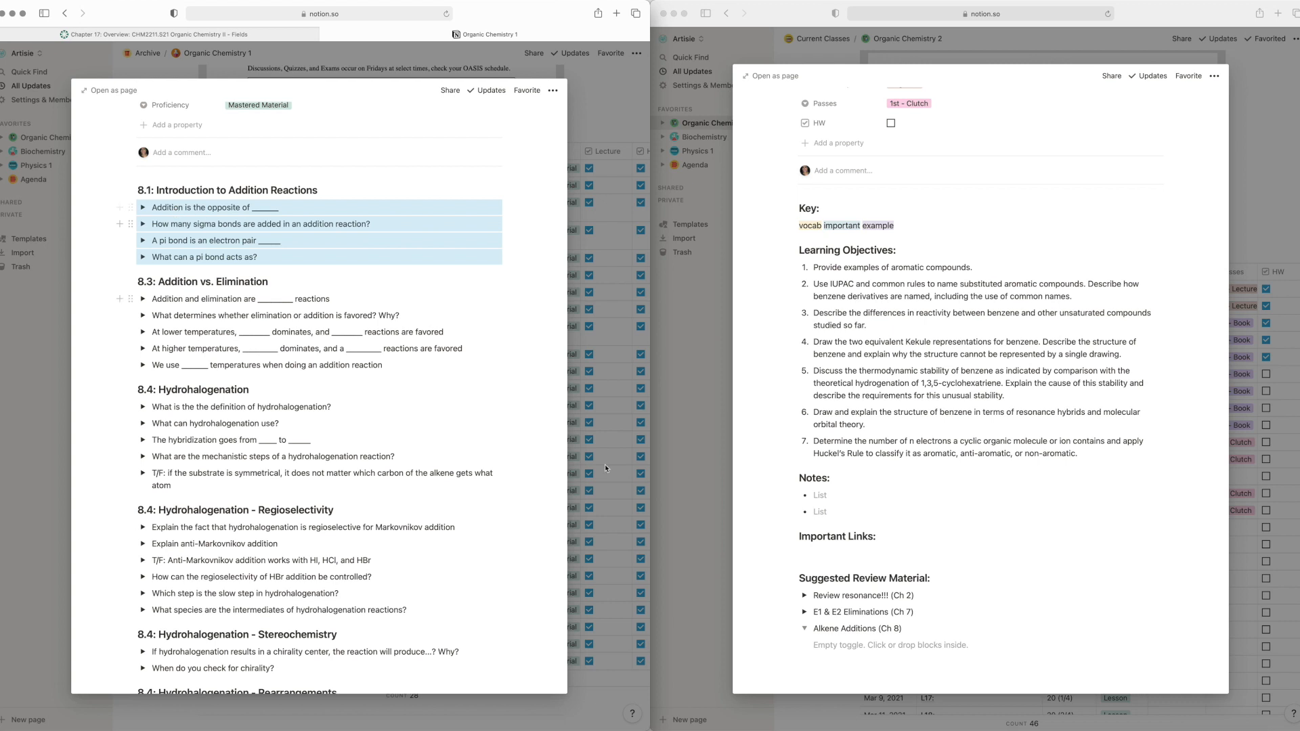
pyautogui.click(825, 645)
pyautogui.press('super+v')
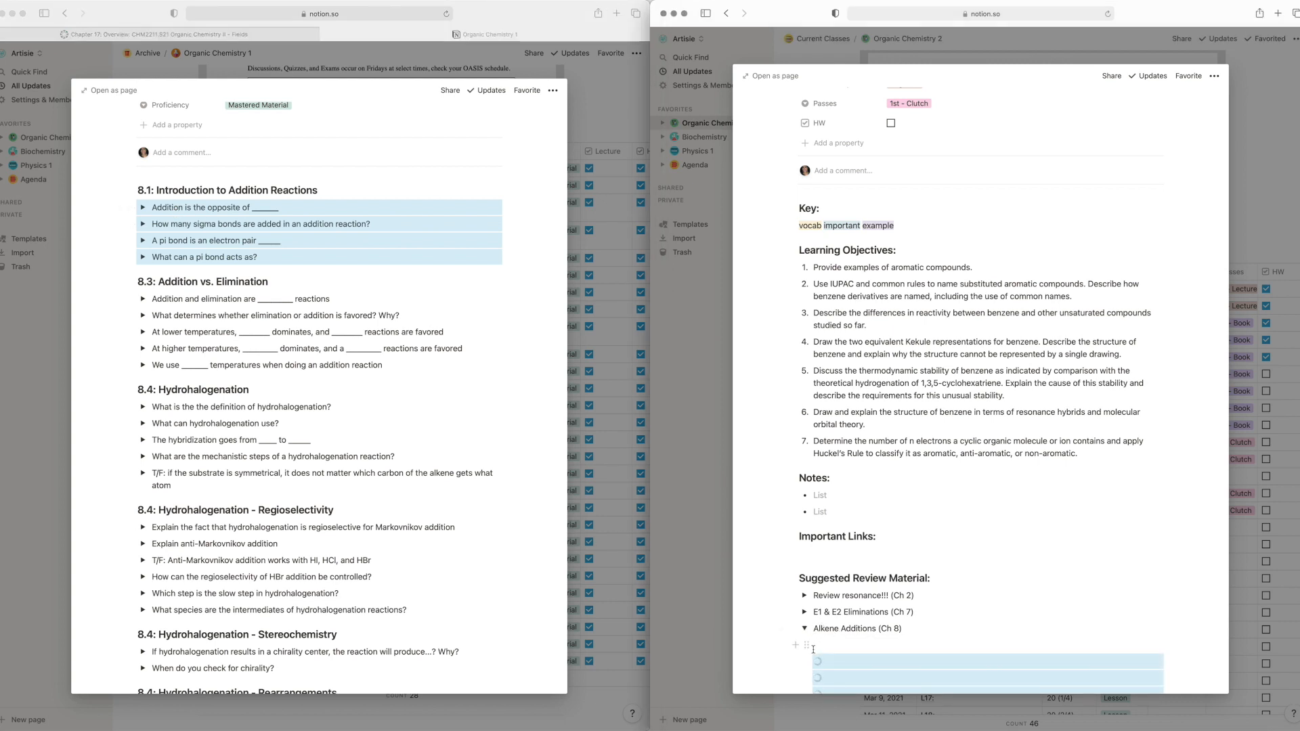
# Delete the empty block above the pasted questions in Alkene Additions (Ch 8) and collapse that toggle.
pyautogui.click(819, 646)
pyautogui.press('BackSpace')
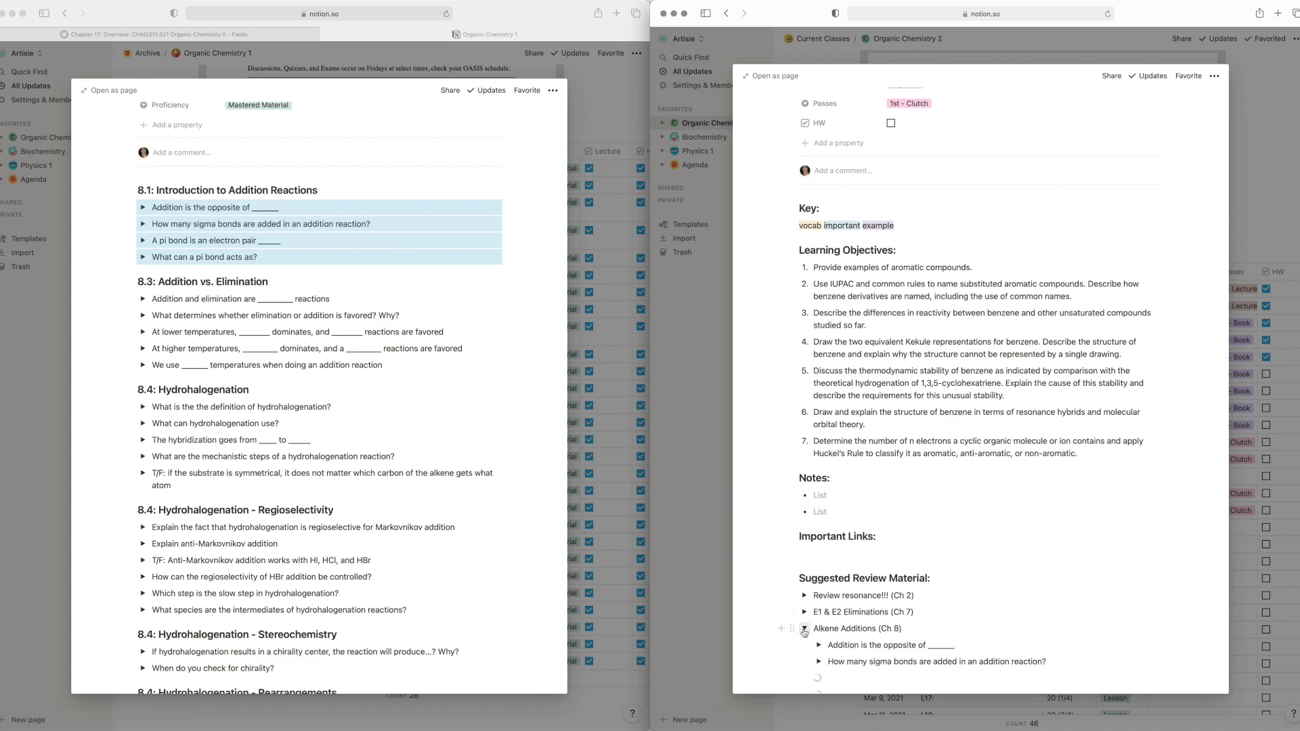
pyautogui.click(805, 628)
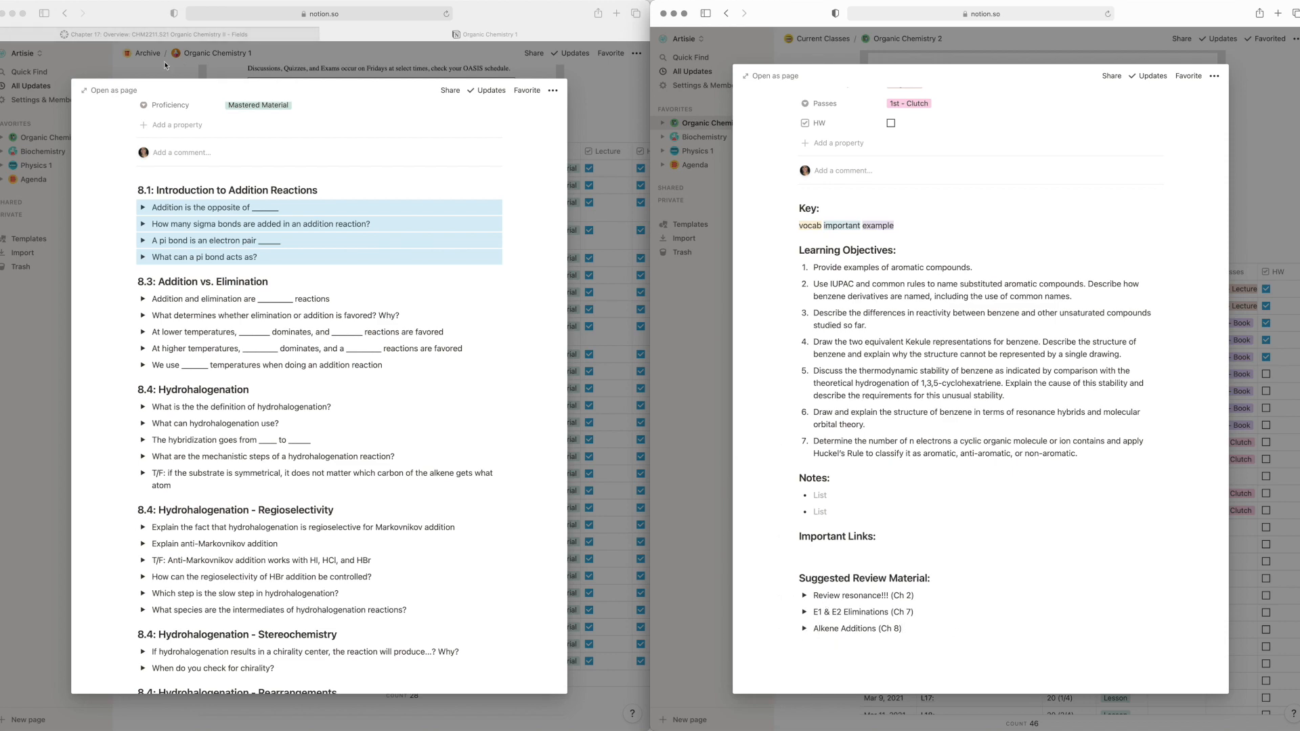
# Close the L17 entry and place the cursor in the empty block under Important Links in L9.
pyautogui.click(592, 103)
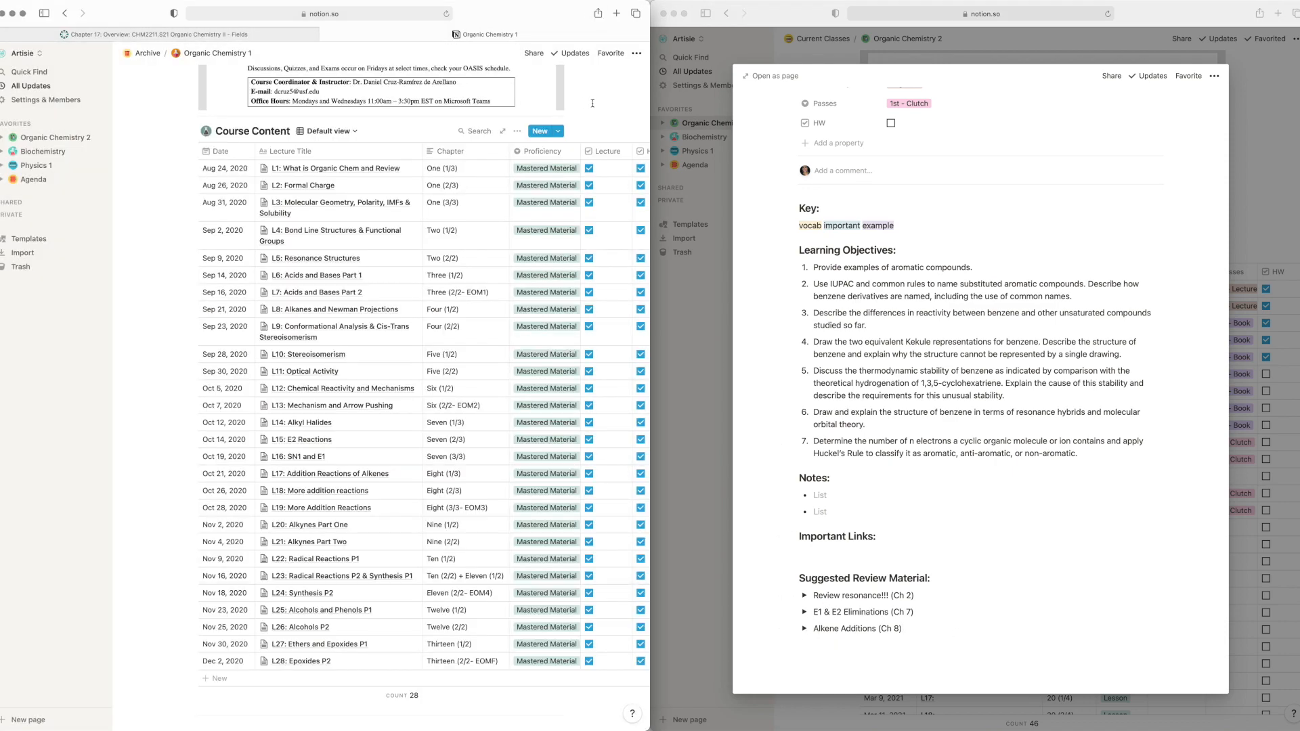
pyautogui.click(1024, 472)
pyautogui.click(851, 551)
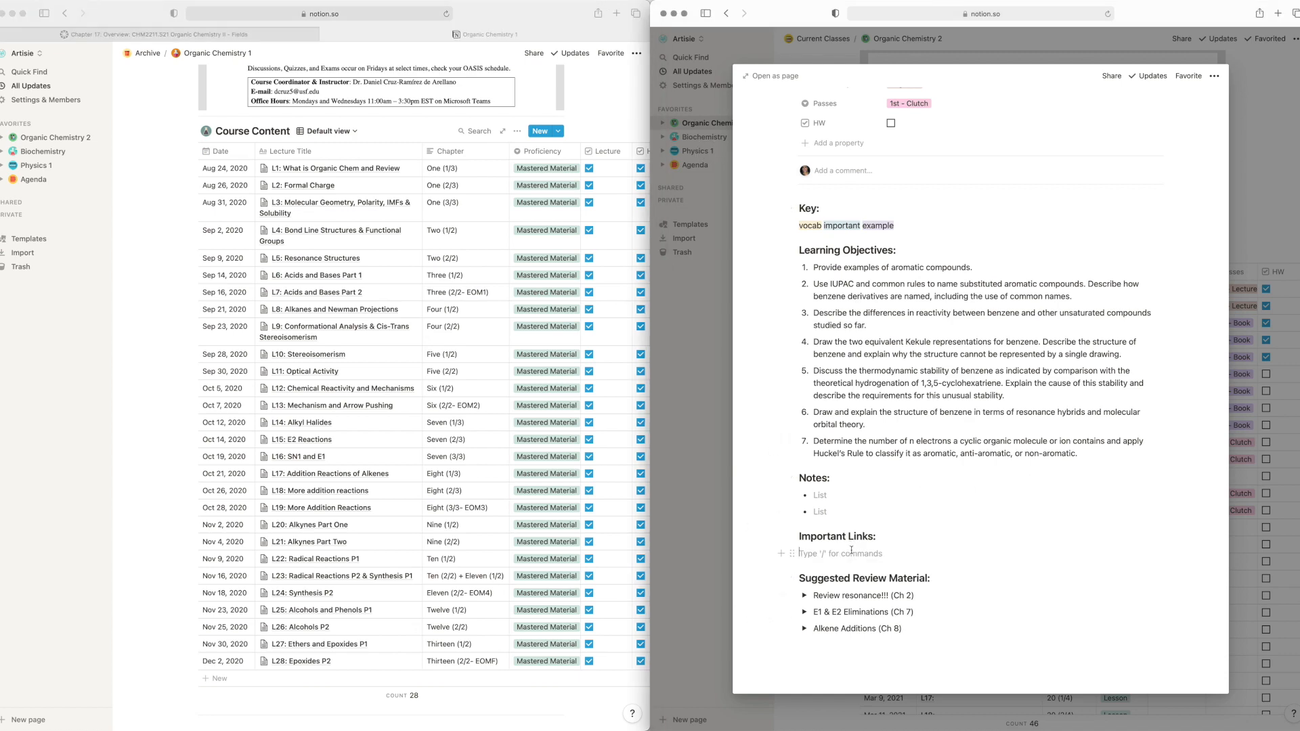
# Switch to the Canvas page Chapter 17: Overview and open the Organic Chemistry 2 course modules.
pyautogui.click(156, 33)
pyautogui.scroll(-5, 344, 368)
pyautogui.scroll(10, 344, 368)
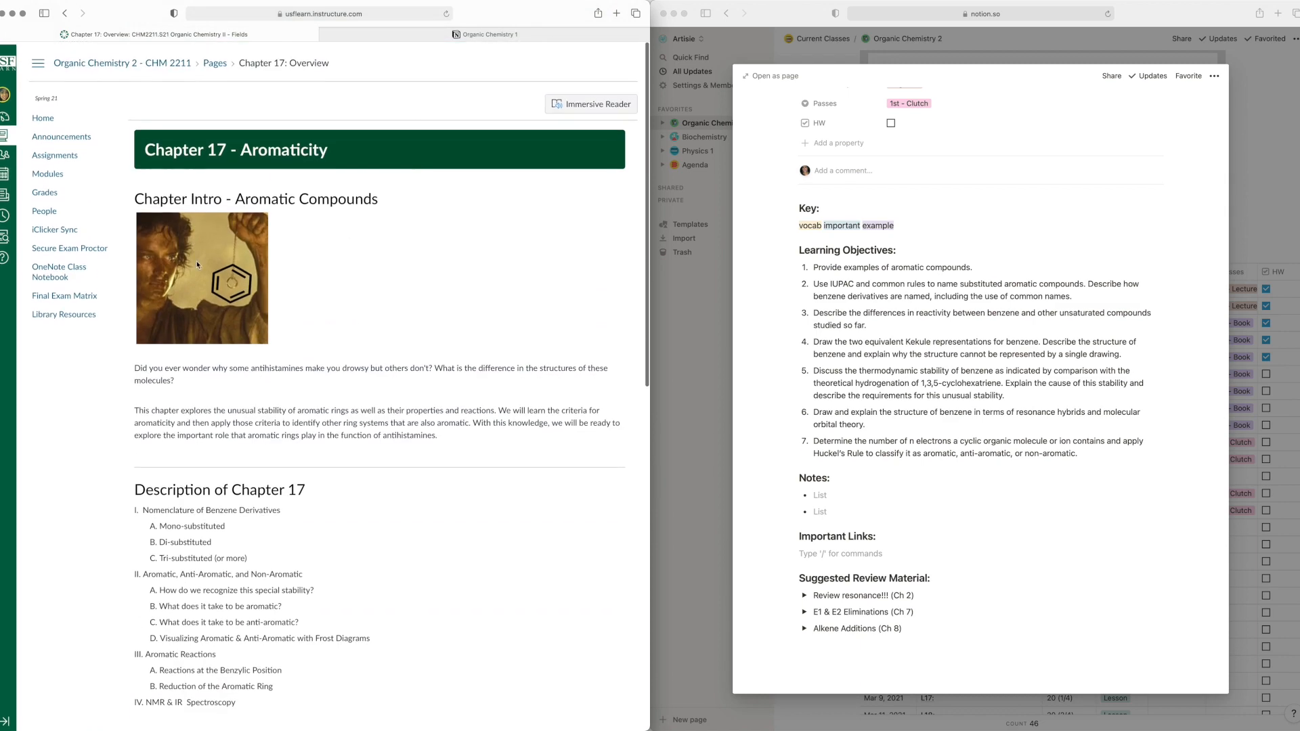
pyautogui.click(41, 170)
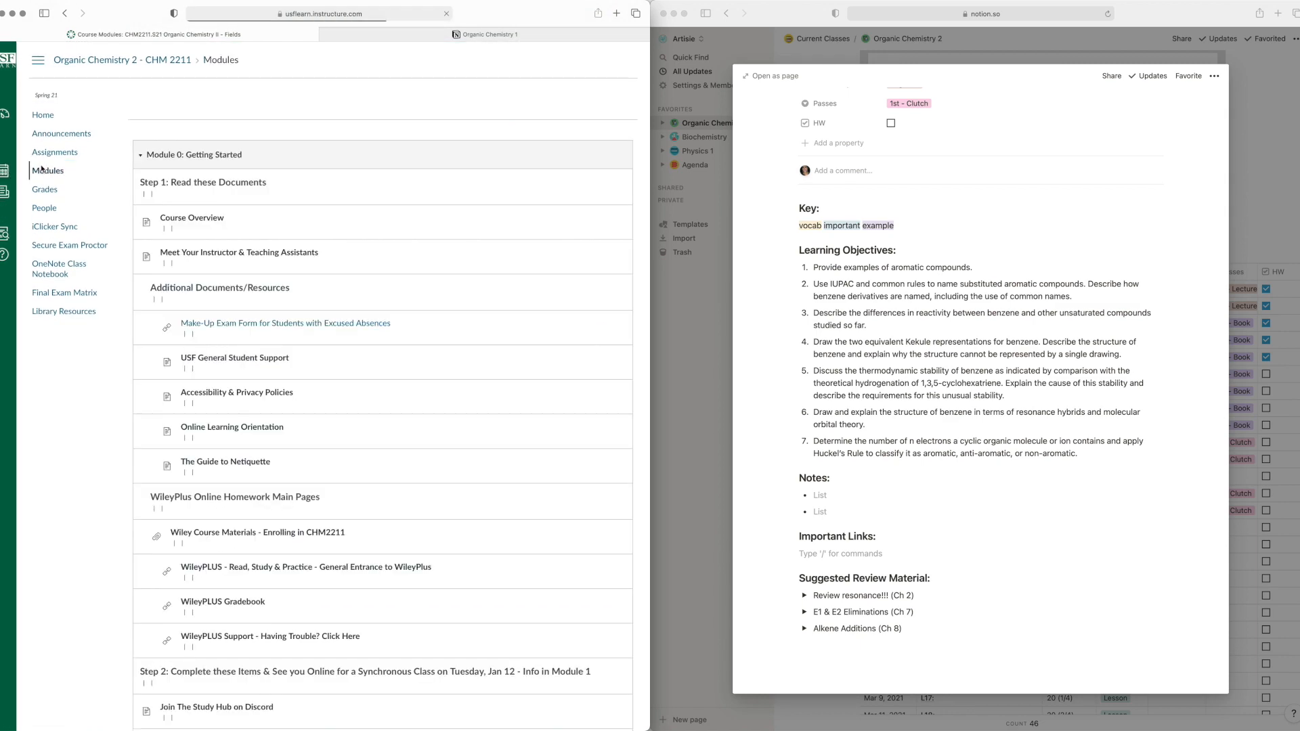
# Look through the Chapter 16 and Chapter 17 modules for a lecture video page to link.
pyautogui.scroll(-3, 314, 306)
pyautogui.scroll(-3, 314, 306)
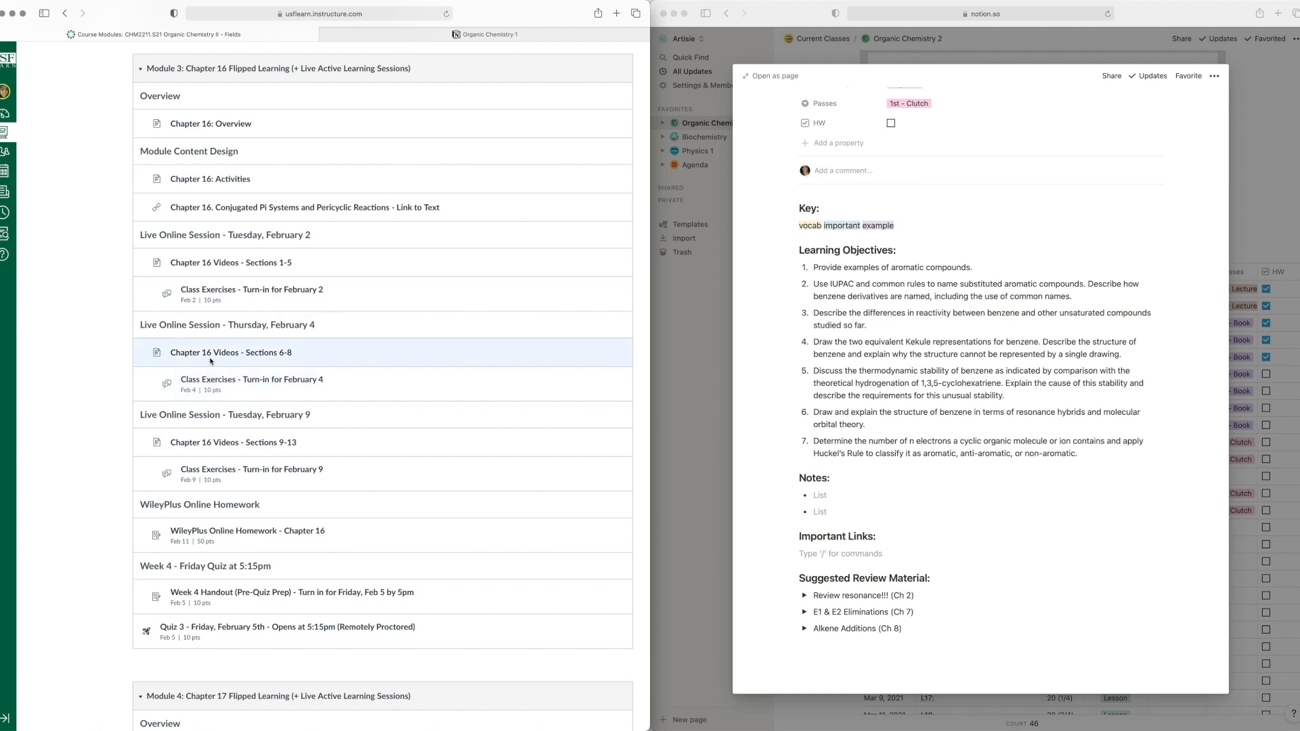
pyautogui.scroll(-10, 235, 360)
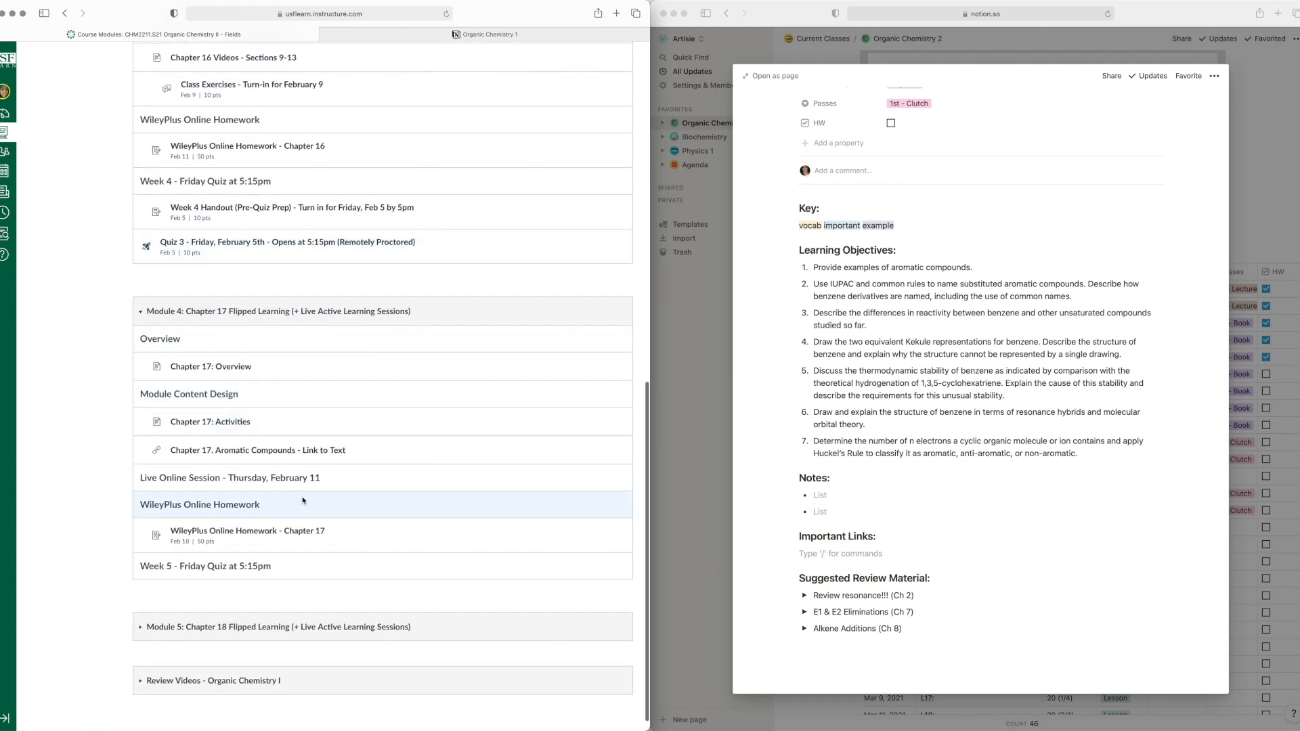
pyautogui.scroll(1, 272, 445)
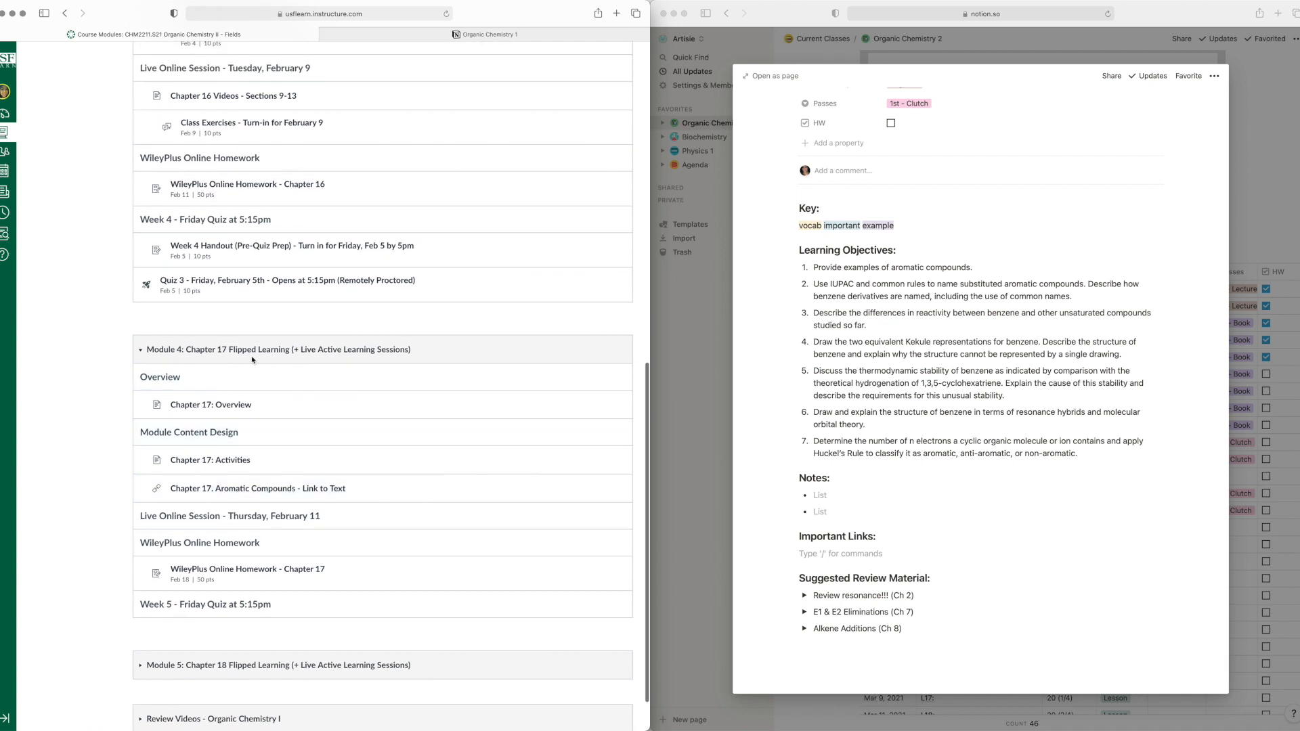
pyautogui.scroll(3, 272, 445)
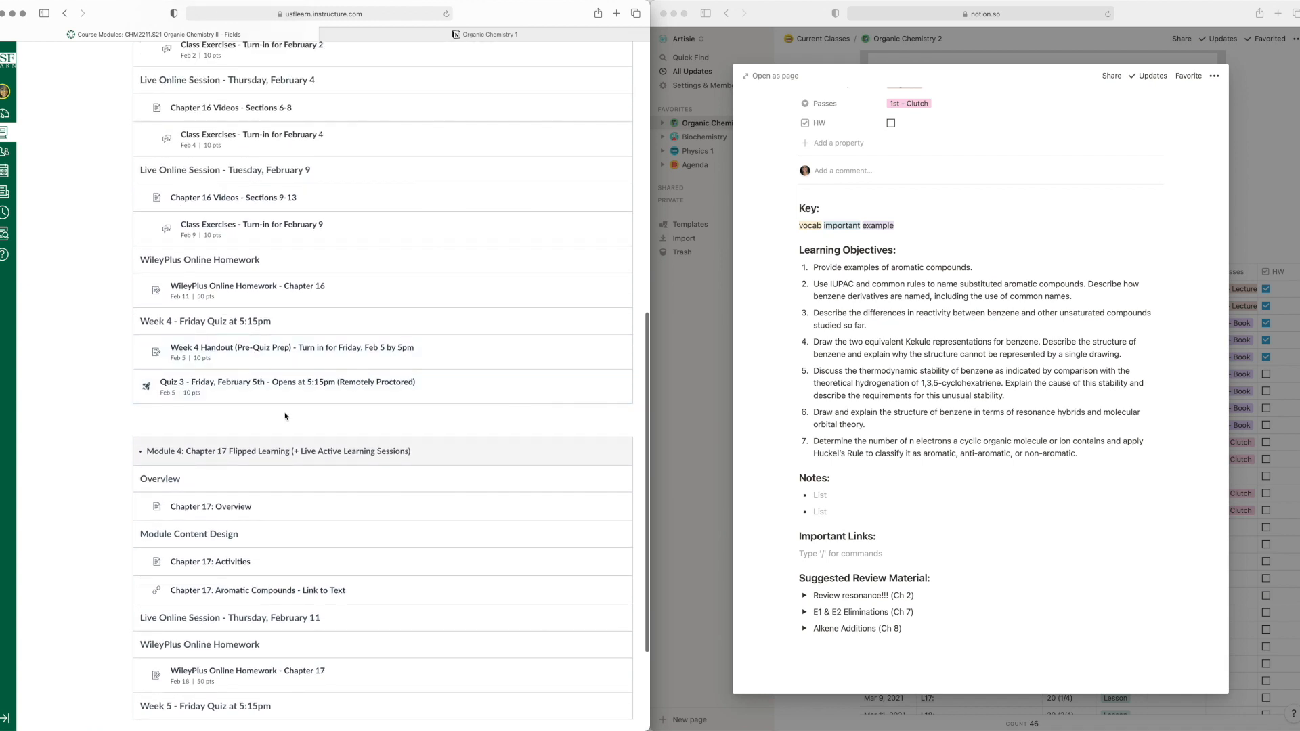
pyautogui.scroll(2, 291, 396)
pyautogui.scroll(10, 311, 405)
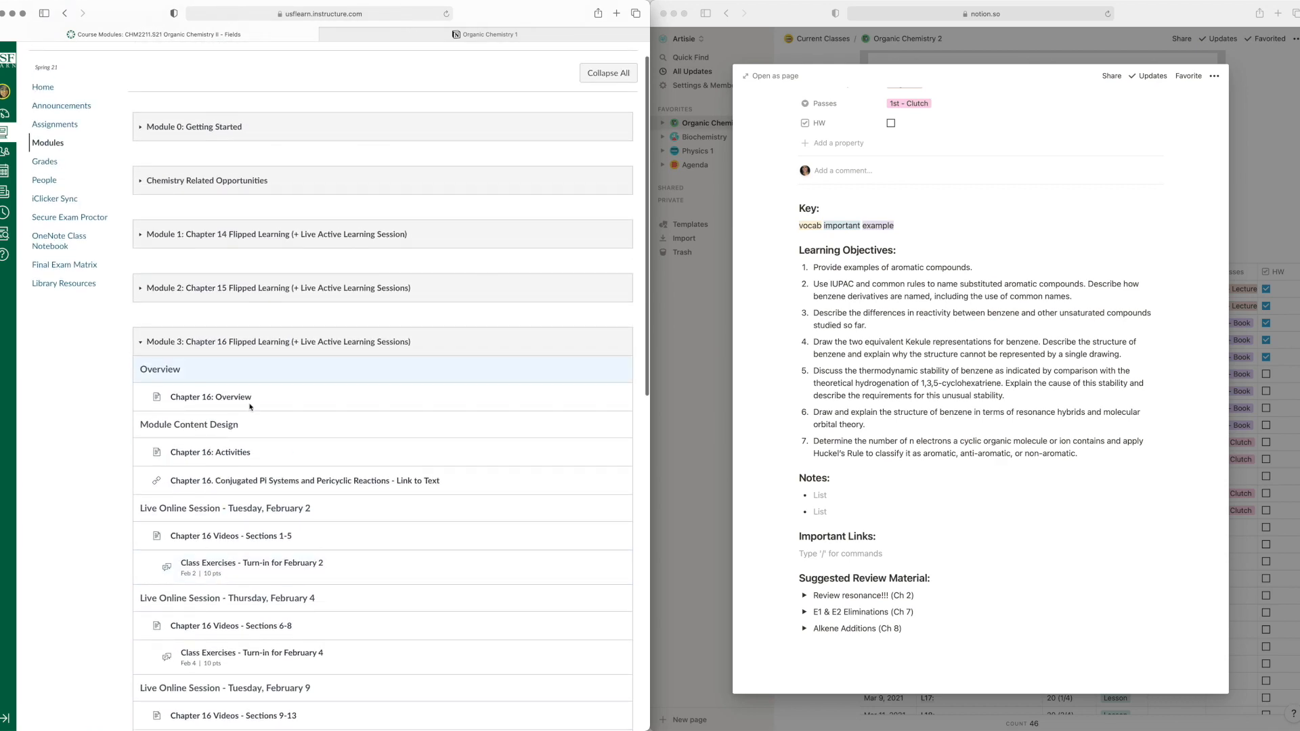
# Copy the link to the Chapter 16 Videos - Sections 9-13 page from the Organic Chemistry 2 course modules.
pyautogui.scroll(-9, 254, 409)
pyautogui.scroll(1, 249, 415)
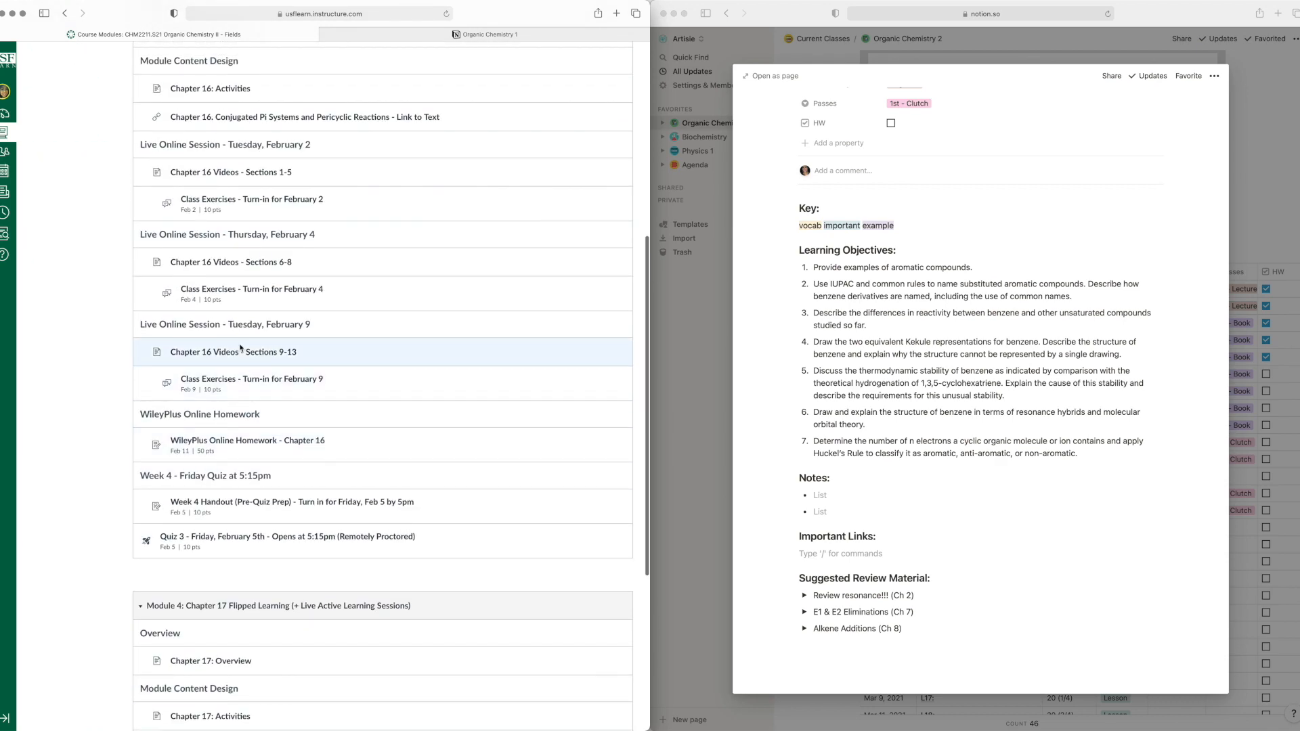
pyautogui.rightClick(241, 353)
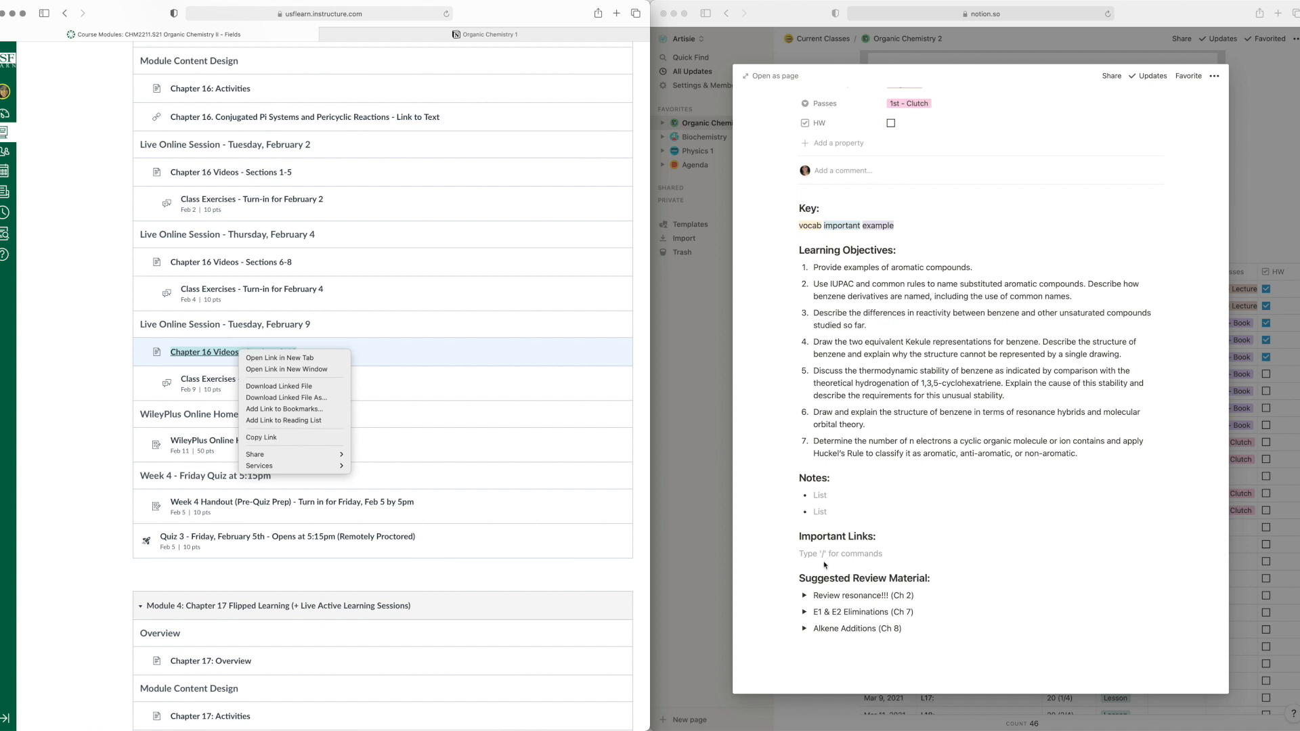
pyautogui.click(306, 438)
pyautogui.click(840, 553)
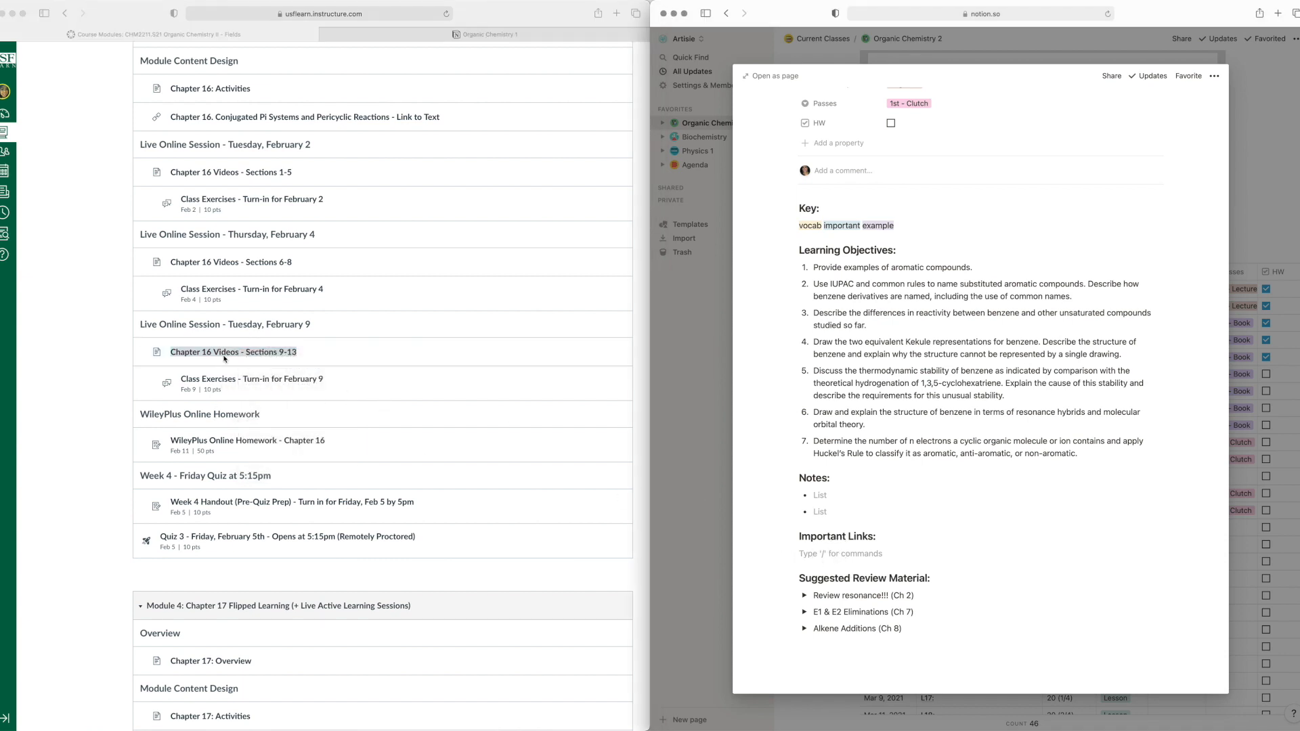
pyautogui.click(203, 364)
pyautogui.rightClick(264, 357)
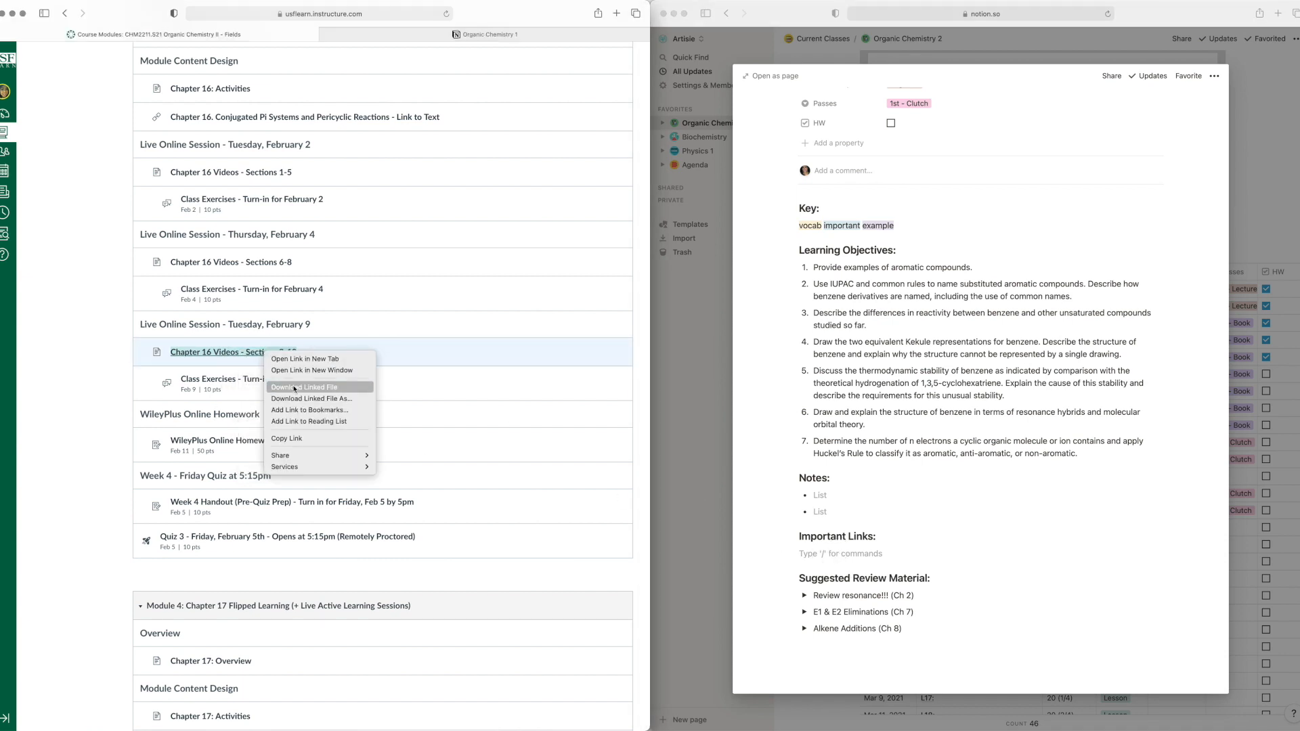
pyautogui.click(307, 438)
# Paste the copied video page link under Important Links in L9, open it, and close the page it loads.
pyautogui.click(872, 555)
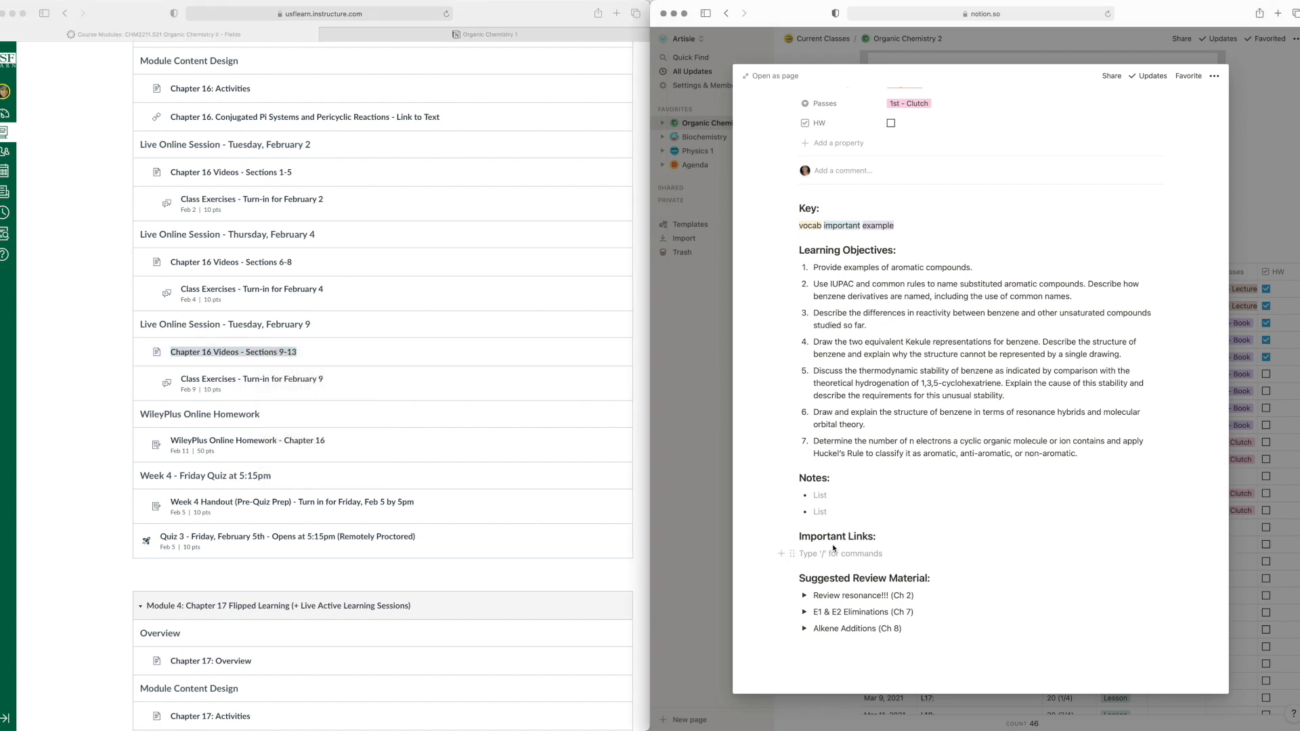
pyautogui.press('super+v')
pyautogui.press('Escape')
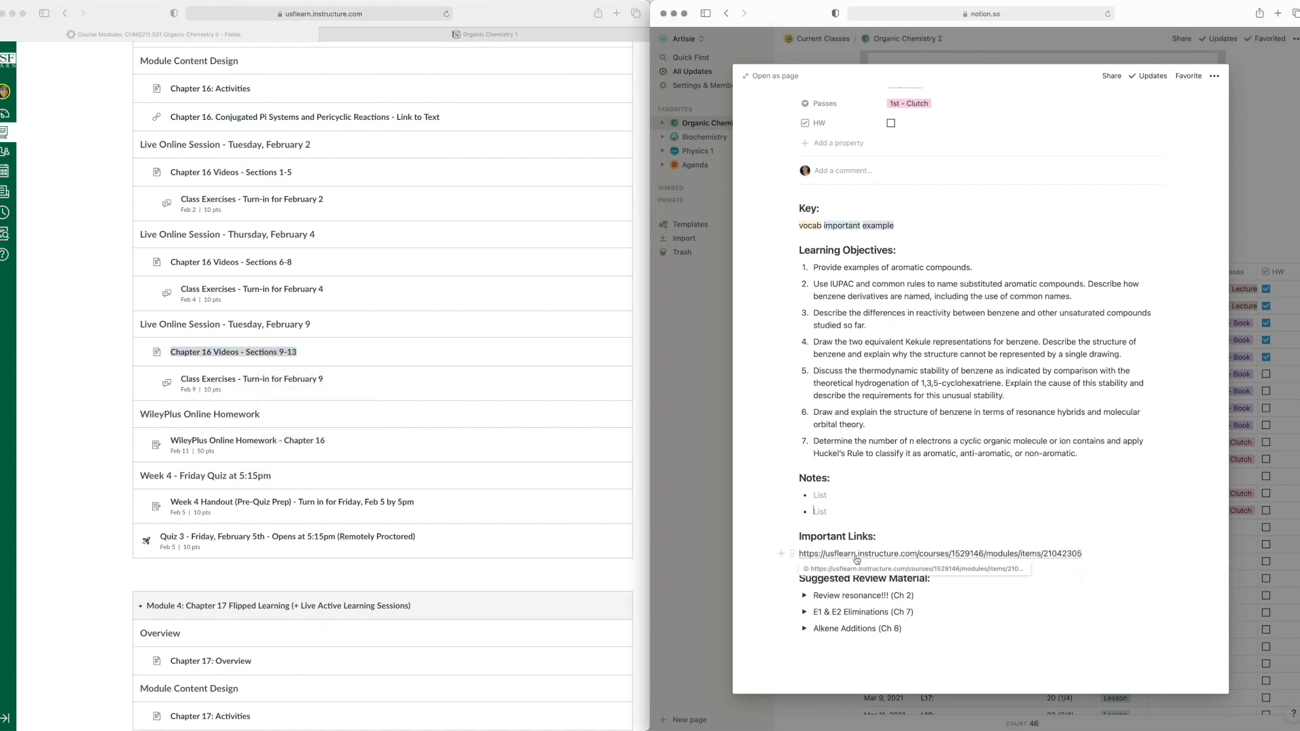
pyautogui.click(857, 560)
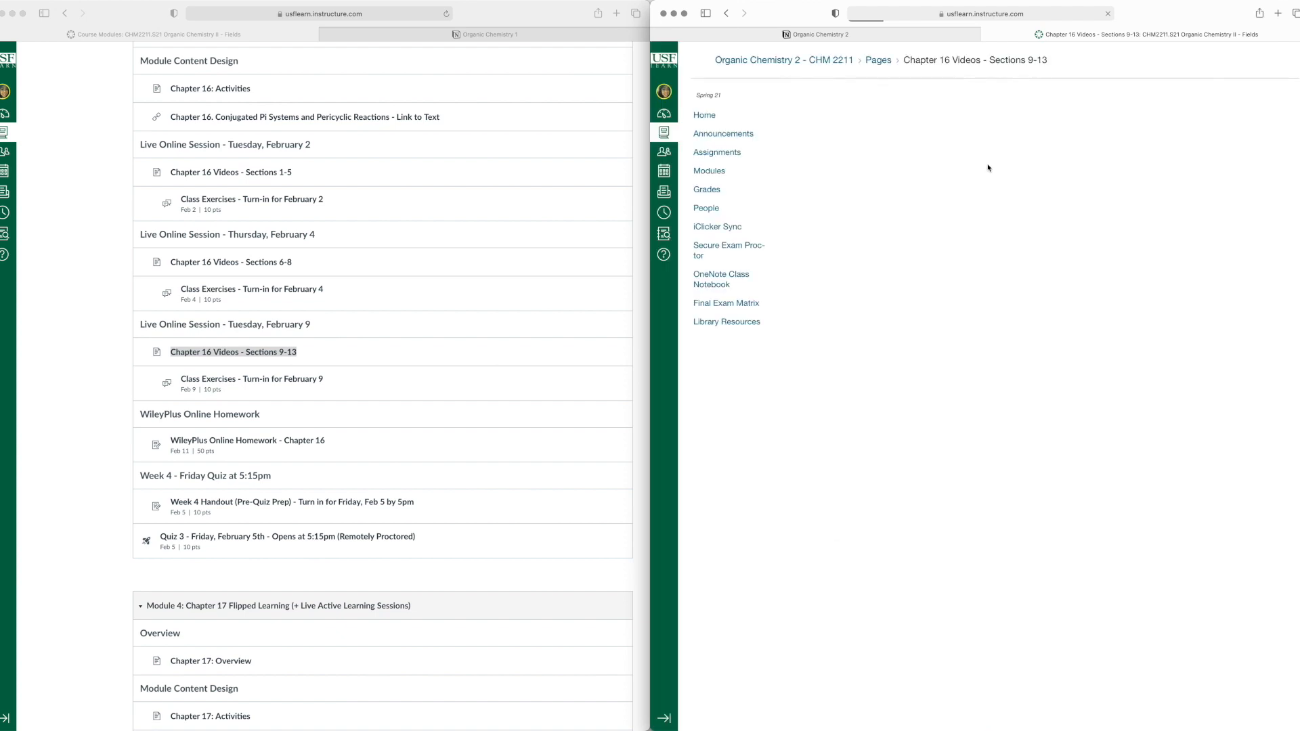
pyautogui.click(987, 35)
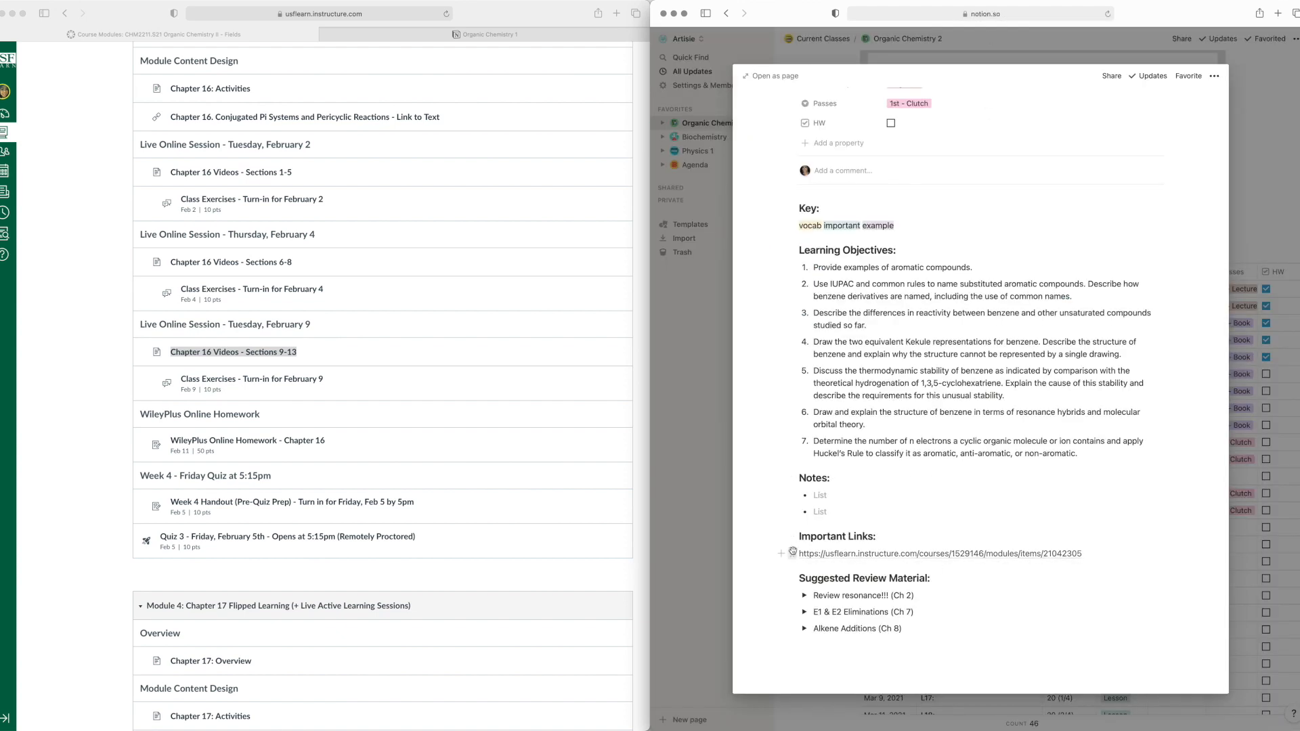
# Delete the pasted link under Important Links and leave an empty block in its place.
pyautogui.moveTo(1106, 552); pyautogui.dragTo(802, 554)
pyautogui.press('BackSpace')
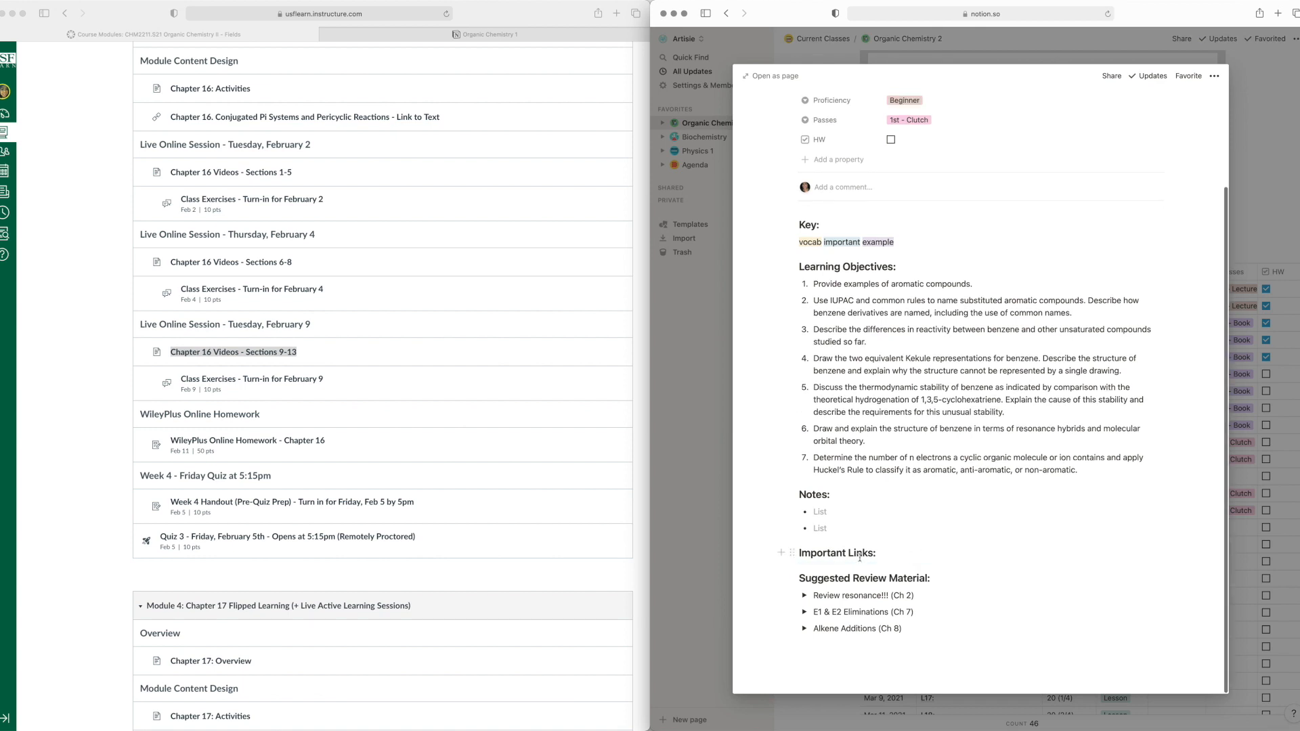
pyautogui.press('Return')
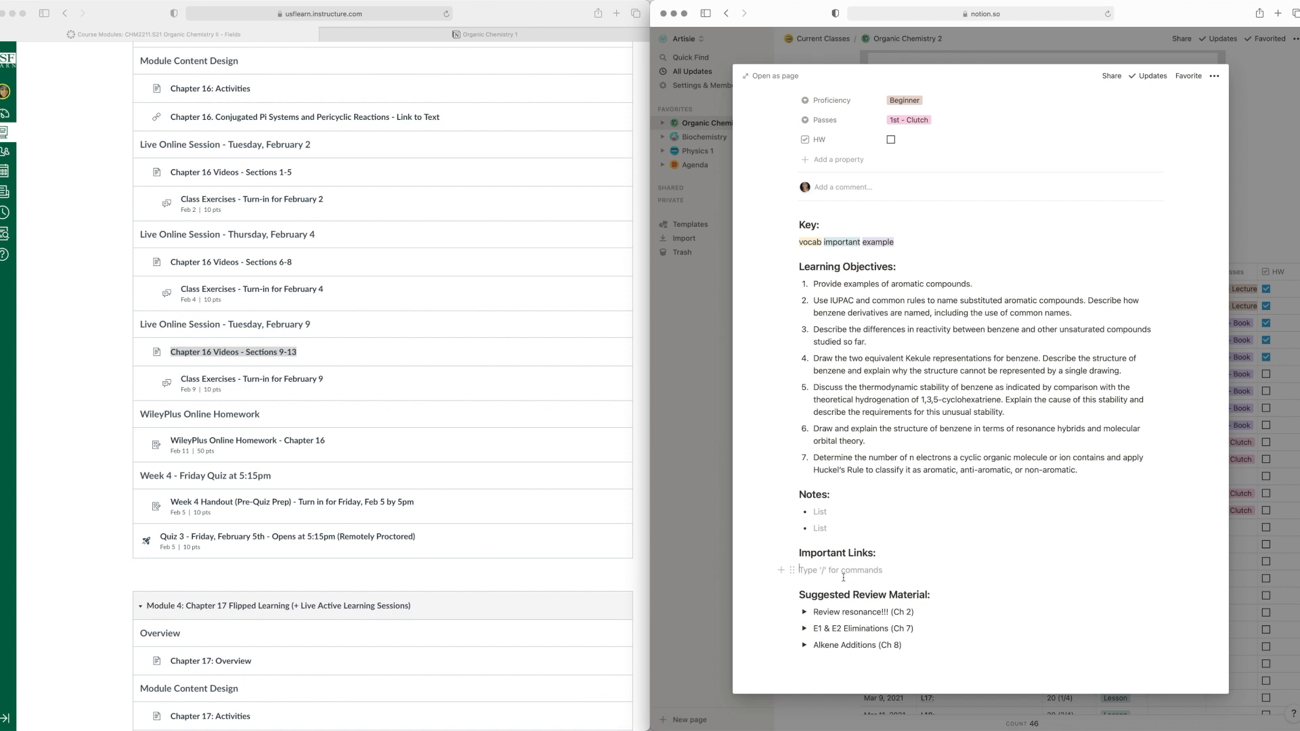
pyautogui.write('/')
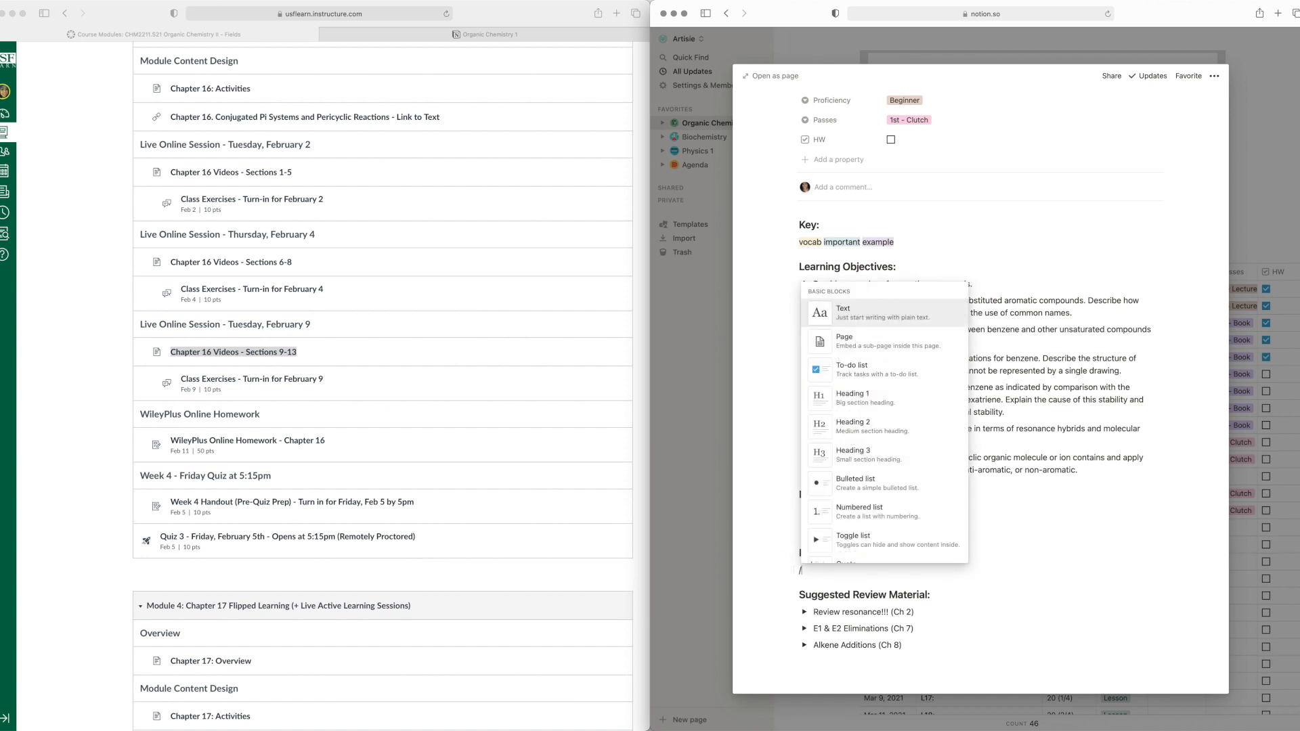
pyautogui.write('h3')
pyautogui.press('BackSpace')
pyautogui.press('BackSpace')
pyautogui.write('bu')
pyautogui.press('BackSpace')
pyautogui.press('BackSpace')
pyautogui.press('BackSpace')
pyautogui.press('Return')
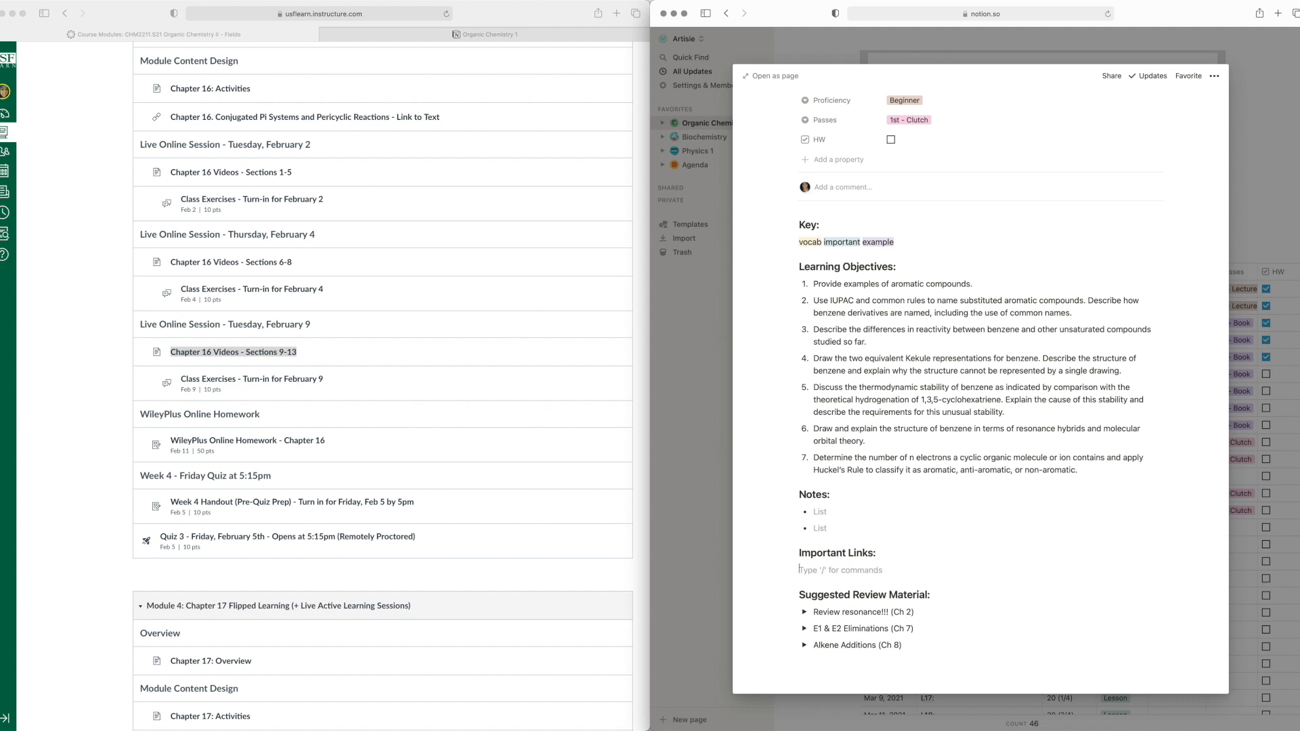
# Close the L9 entry and open L1: Infrared Spectroscopy from the Course Content table.
pyautogui.scroll(-1, 904, 467)
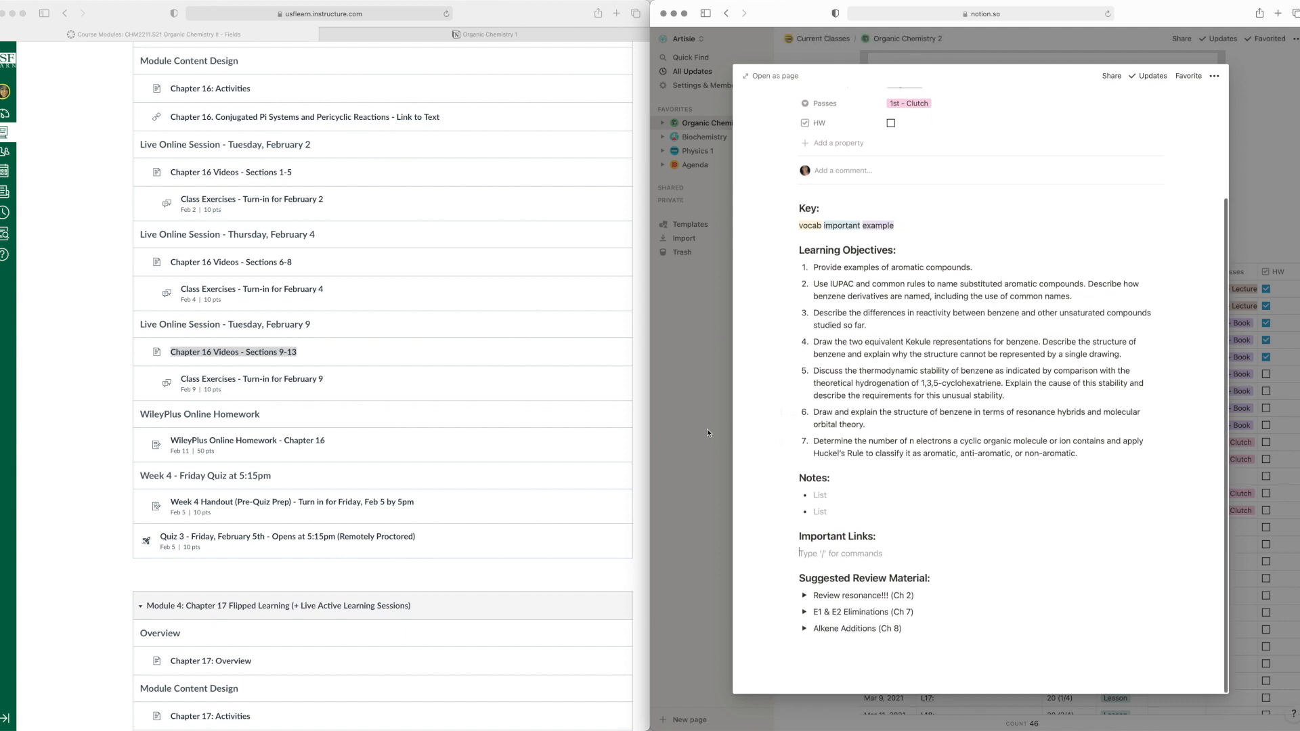
pyautogui.click(707, 429)
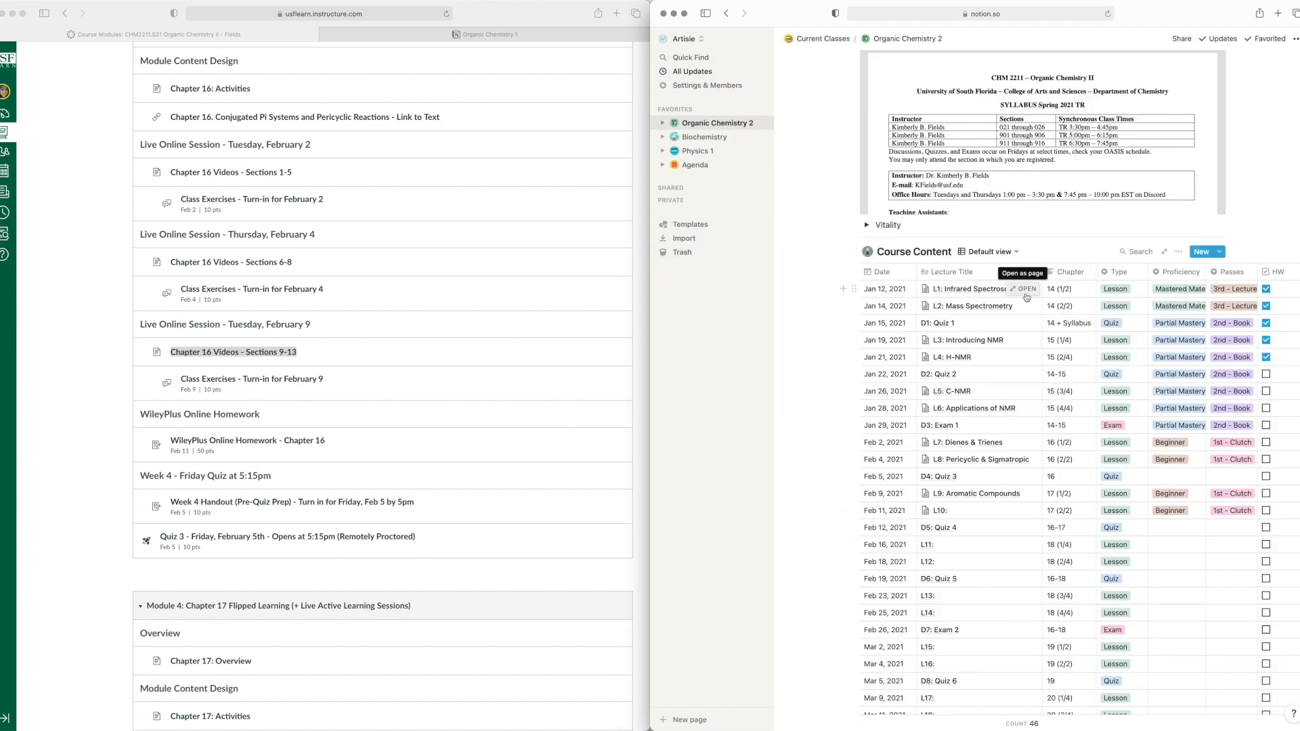
pyautogui.click(1025, 291)
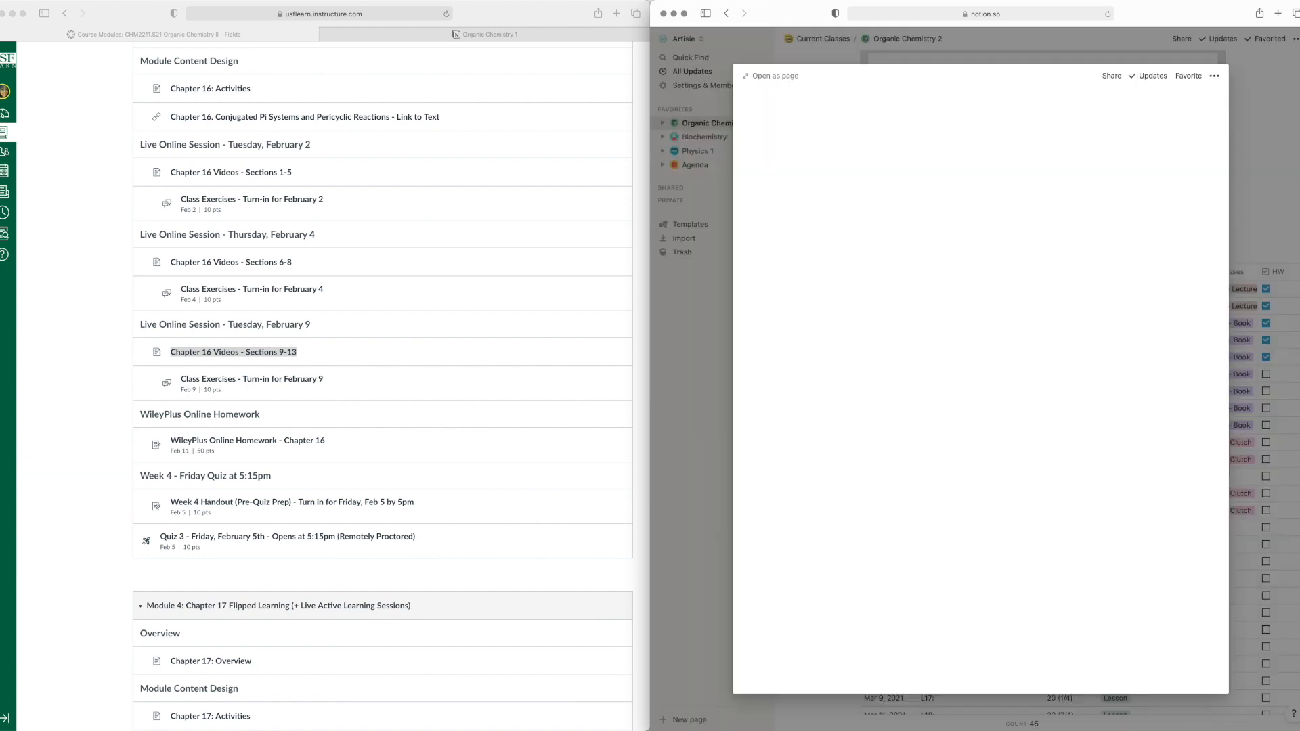
# Switch to the Organic Chemistry textbook PDF, open Chapter 14, and look through the matching L1 notes.
pyautogui.click(11, 12)
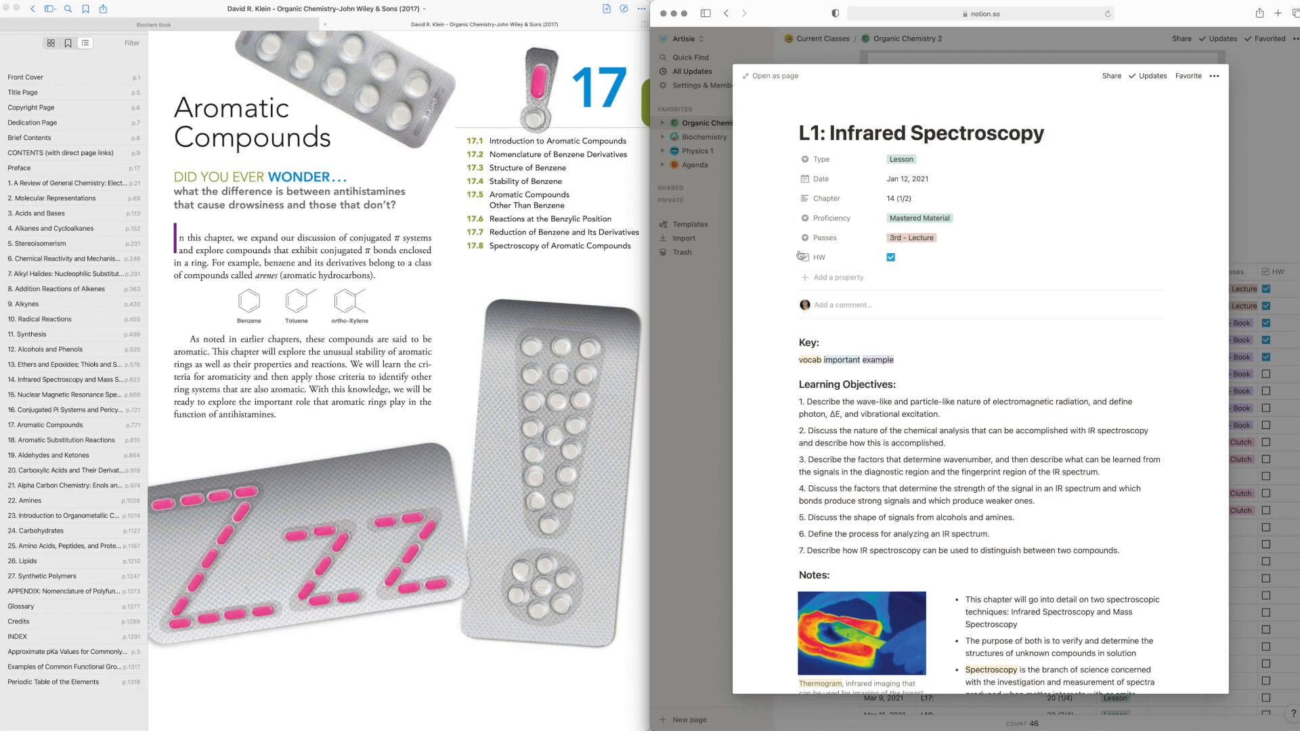
pyautogui.click(39, 385)
pyautogui.scroll(-1, 467, 351)
pyautogui.hscroll(1, 468, 352)
pyautogui.scroll(-5, 940, 454)
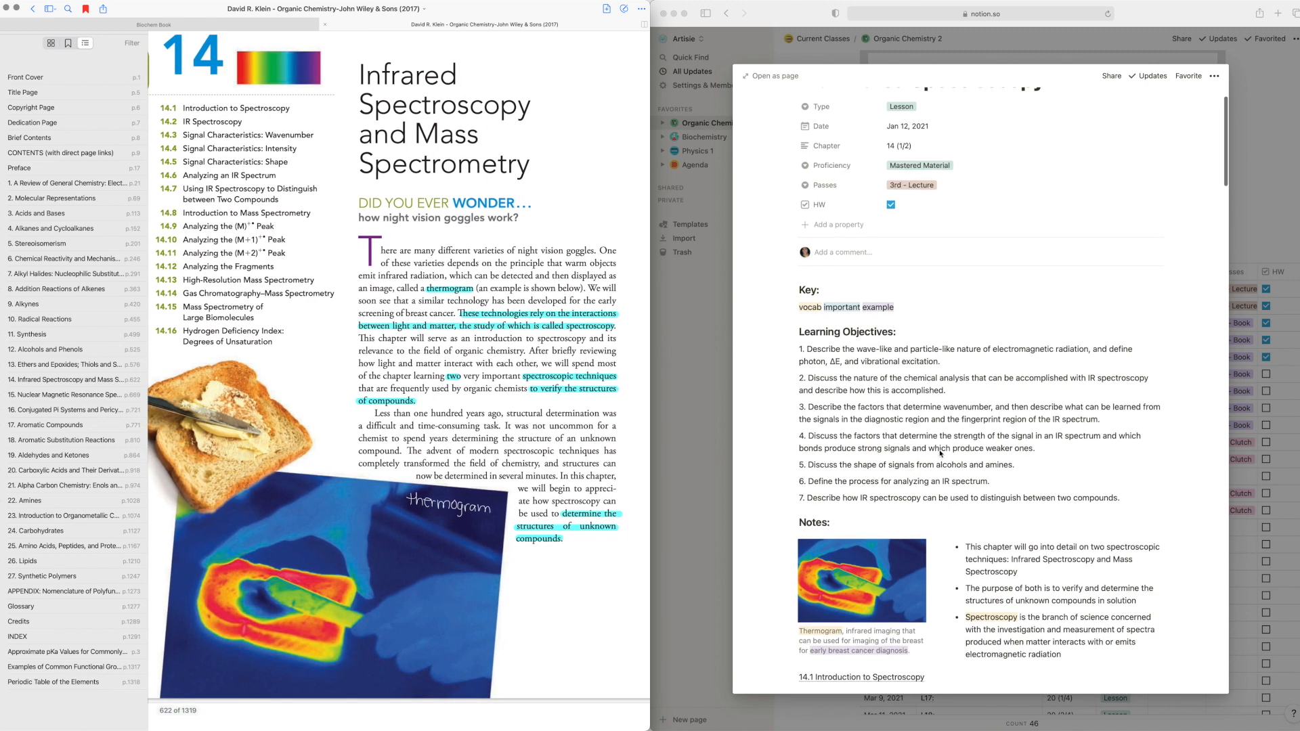
pyautogui.scroll(-1, 863, 280)
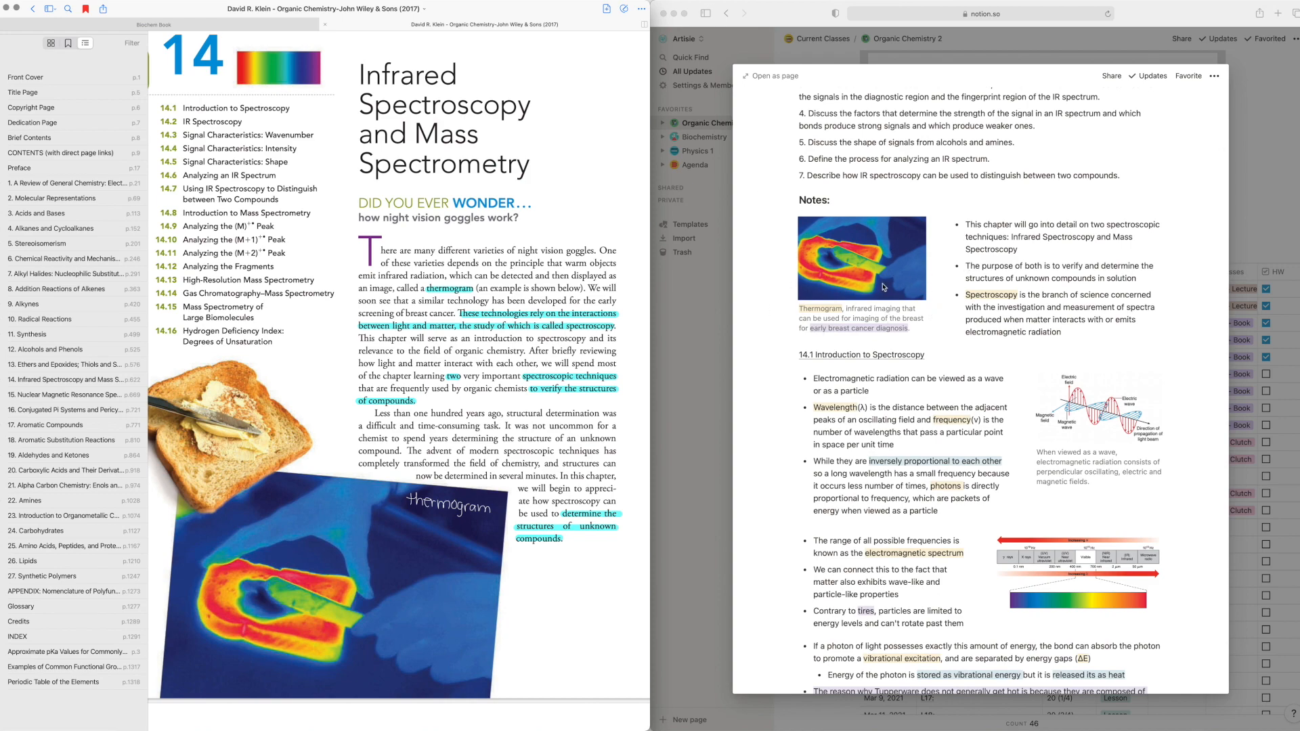
pyautogui.scroll(-15, 895, 286)
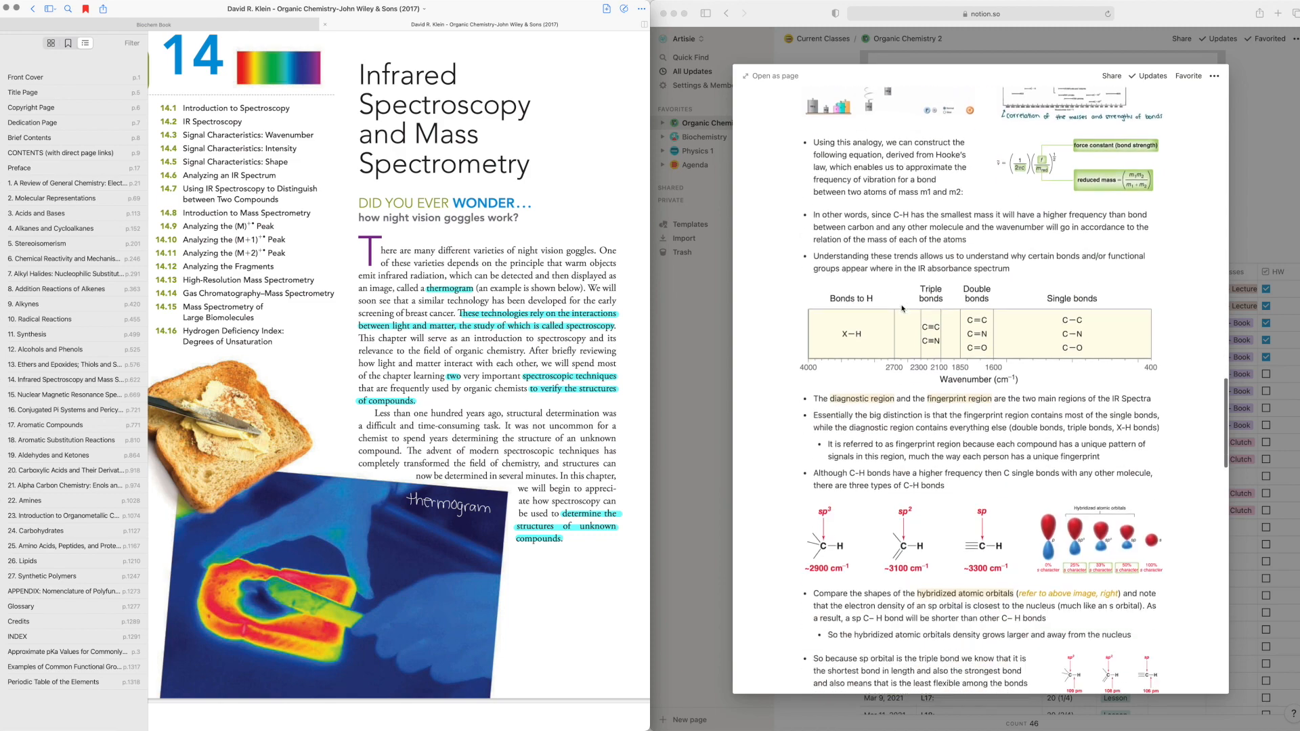
pyautogui.scroll(12, 902, 309)
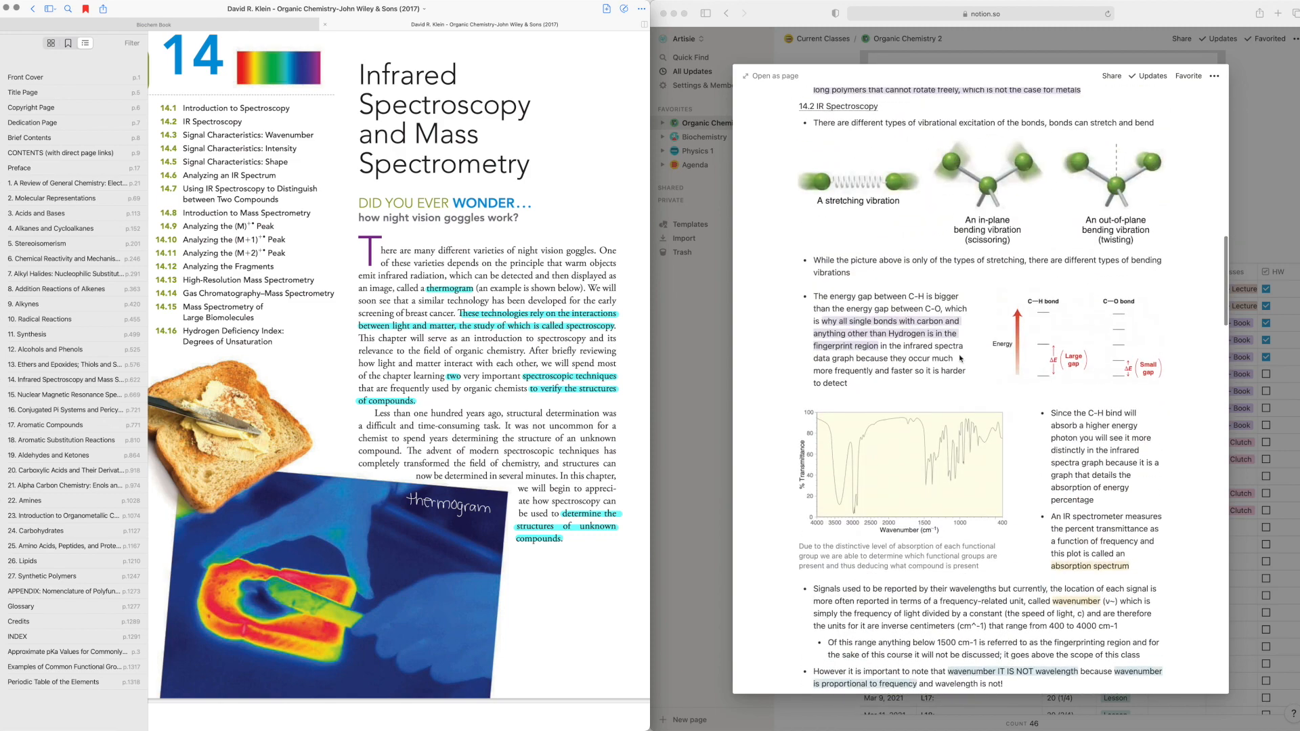
pyautogui.scroll(10, 990, 309)
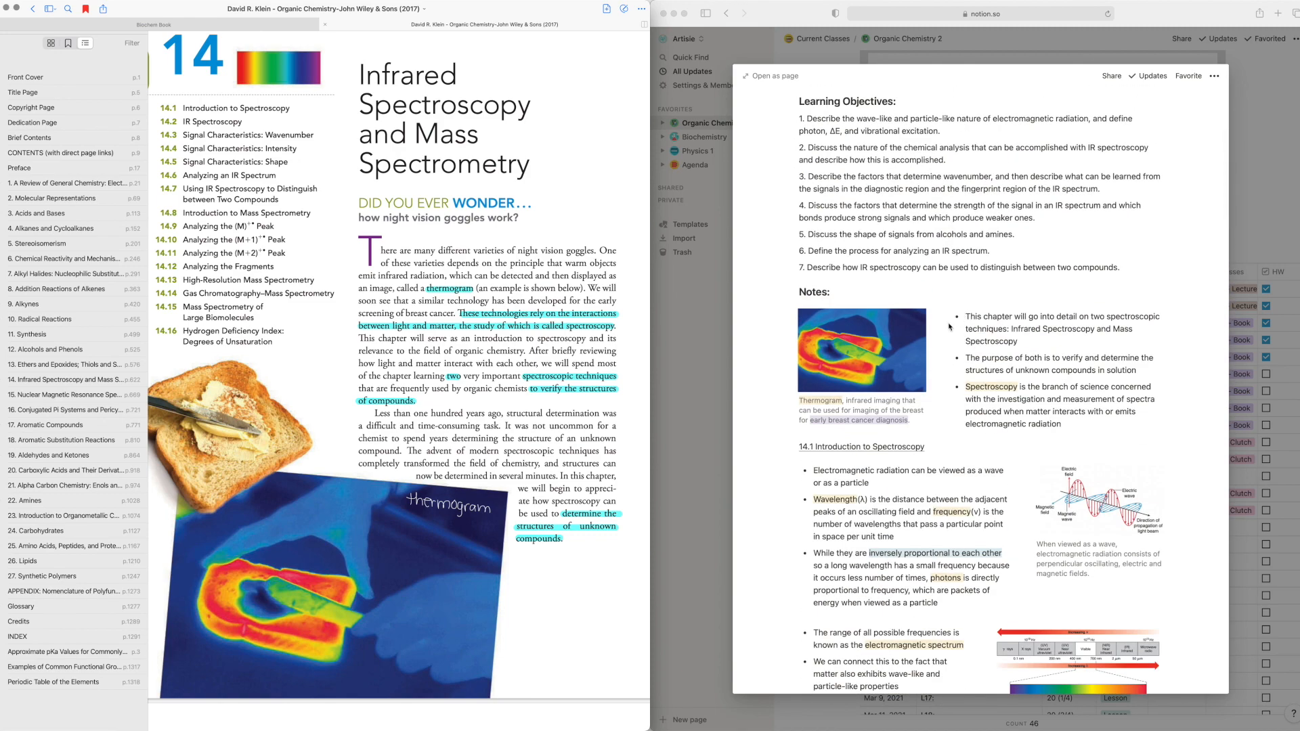
# Try moving the thermogram image in the L1 notes, and widen its column before restoring the original width.
pyautogui.click(950, 326)
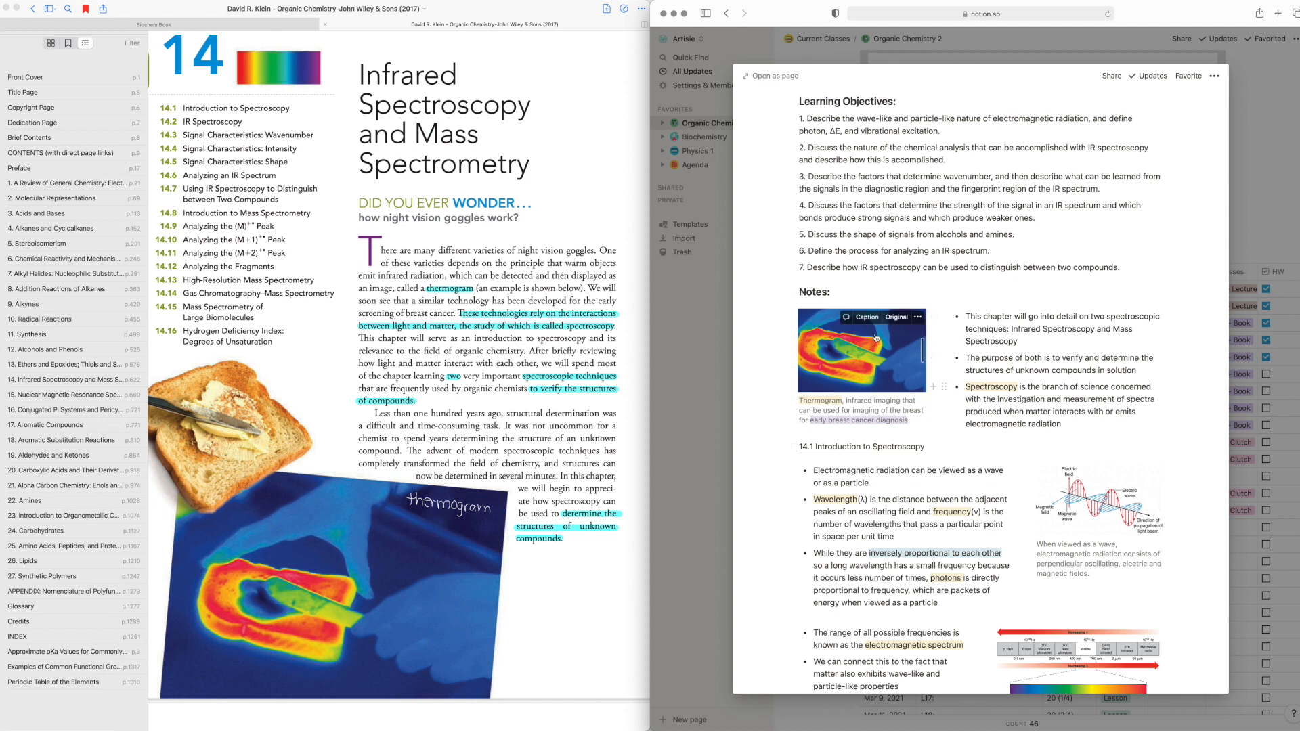
pyautogui.moveTo(791, 316); pyautogui.dragTo(839, 347)
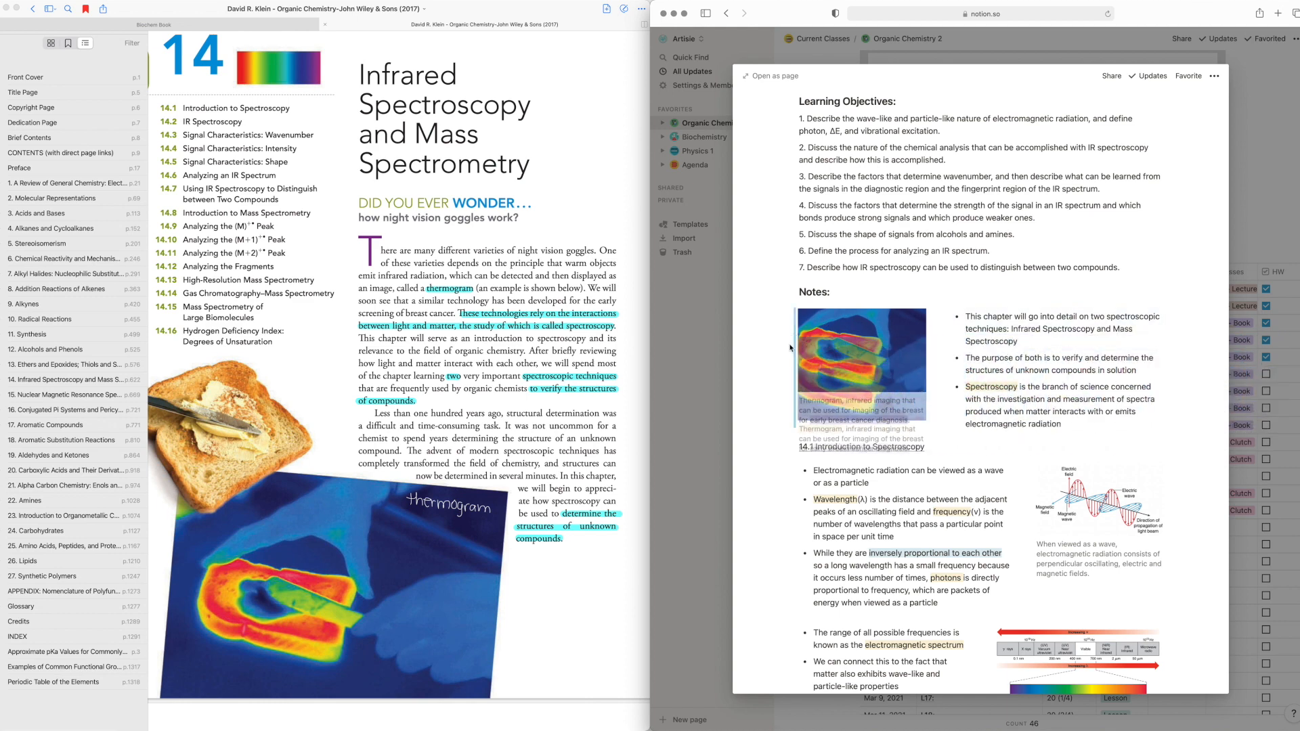
pyautogui.scroll(-2, 969, 409)
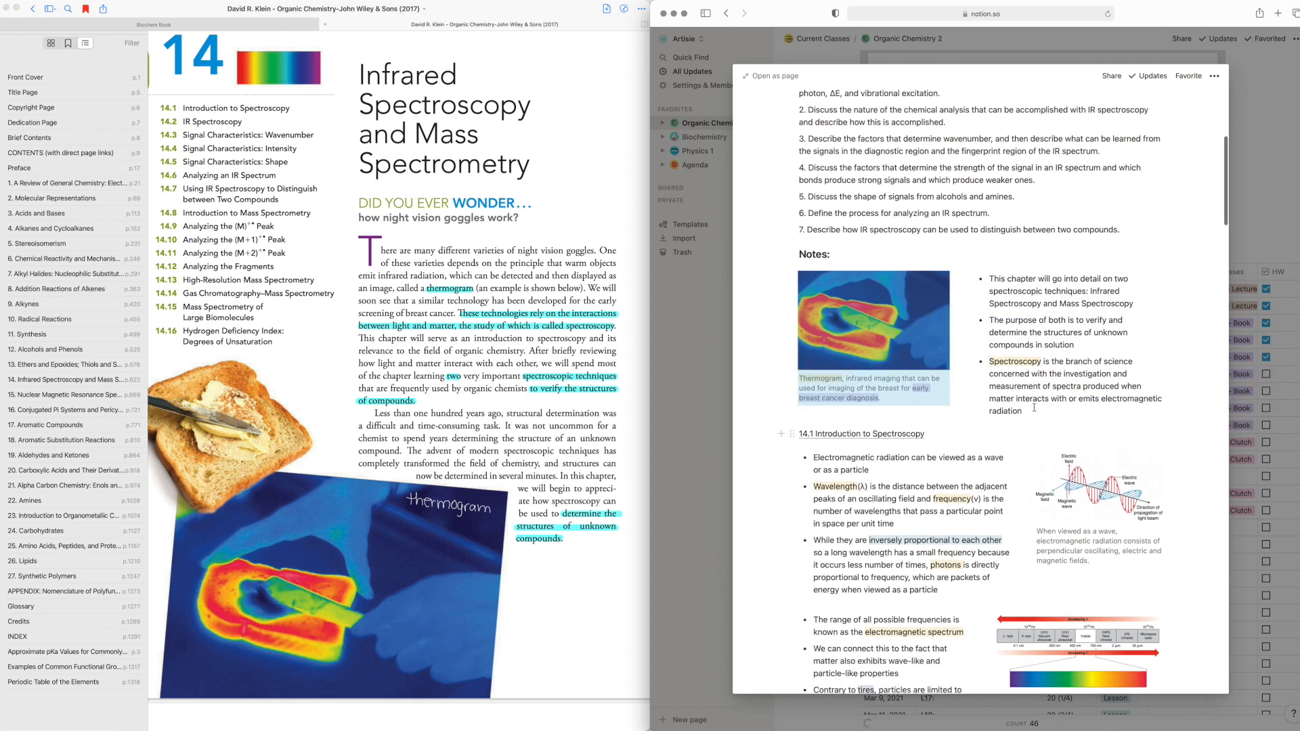
pyautogui.moveTo(967, 344); pyautogui.dragTo(952, 347)
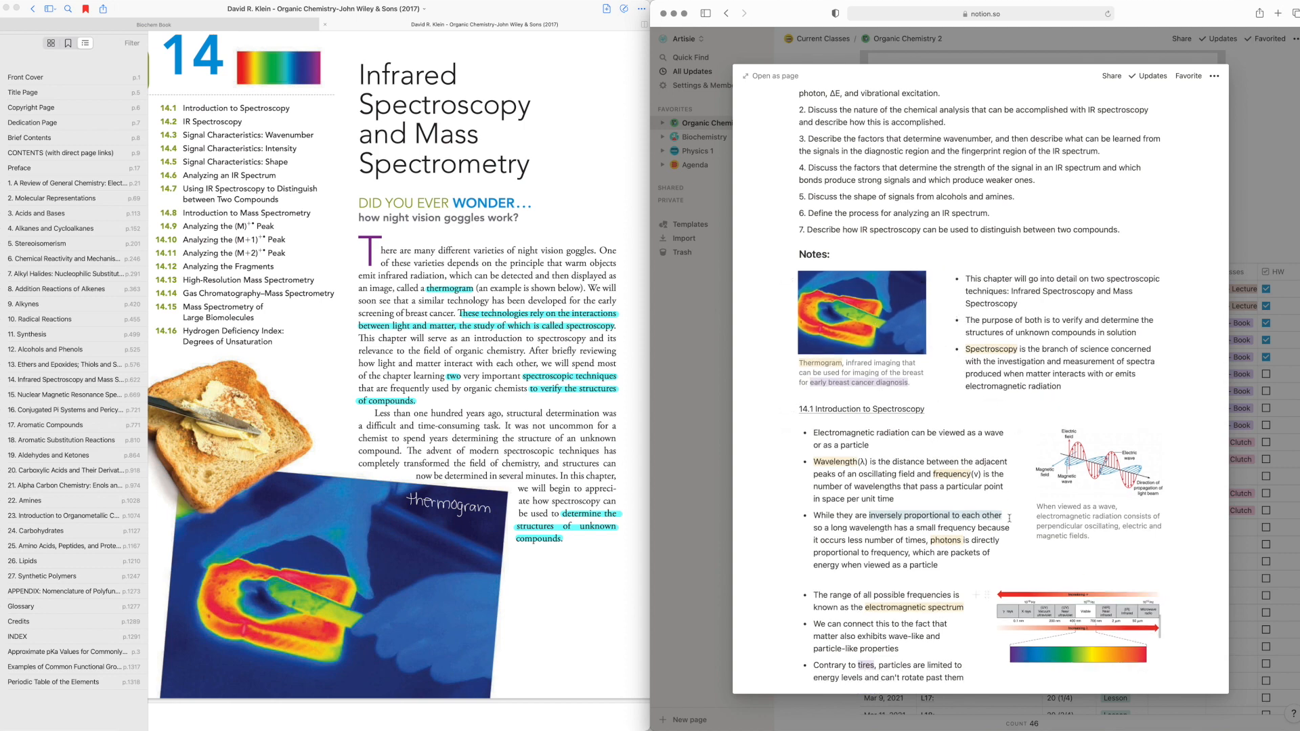
# Examine the highlighted text and figures in textbook sections 14.1 and 14.2.
pyautogui.scroll(-15, 457, 505)
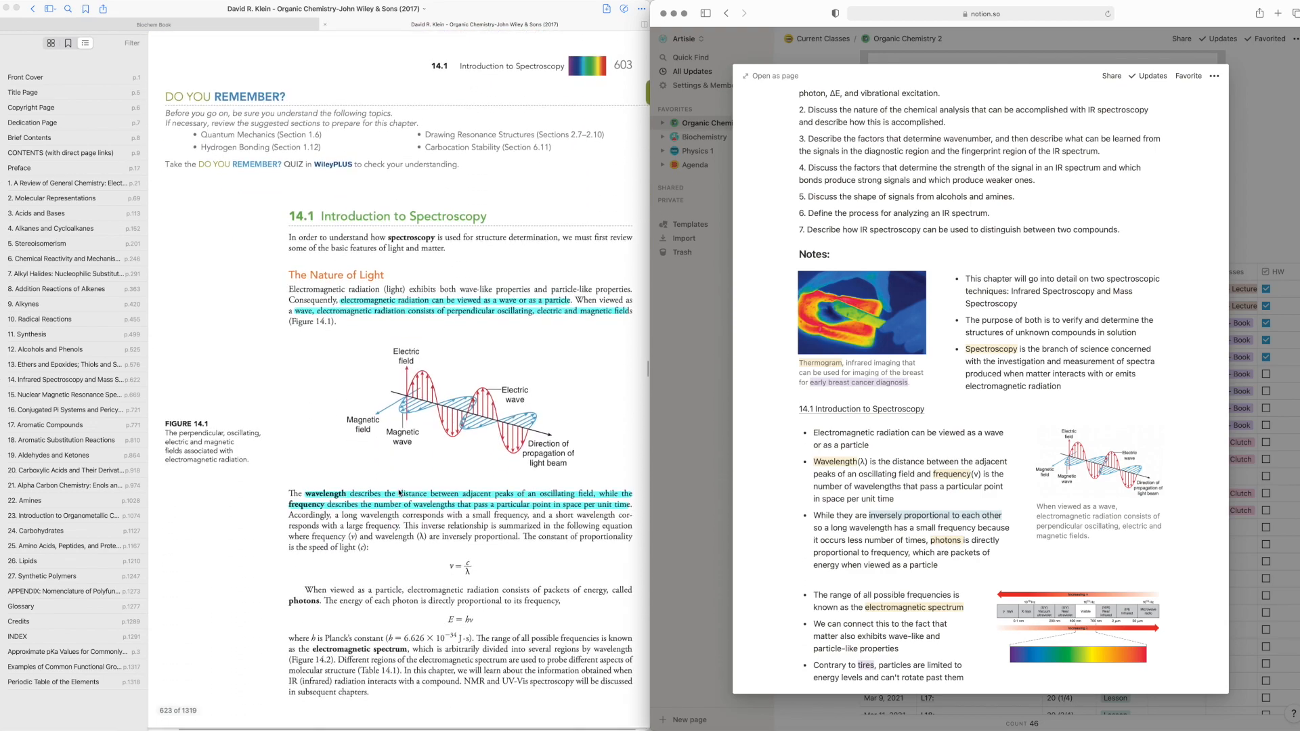
pyautogui.scroll(-15, 398, 494)
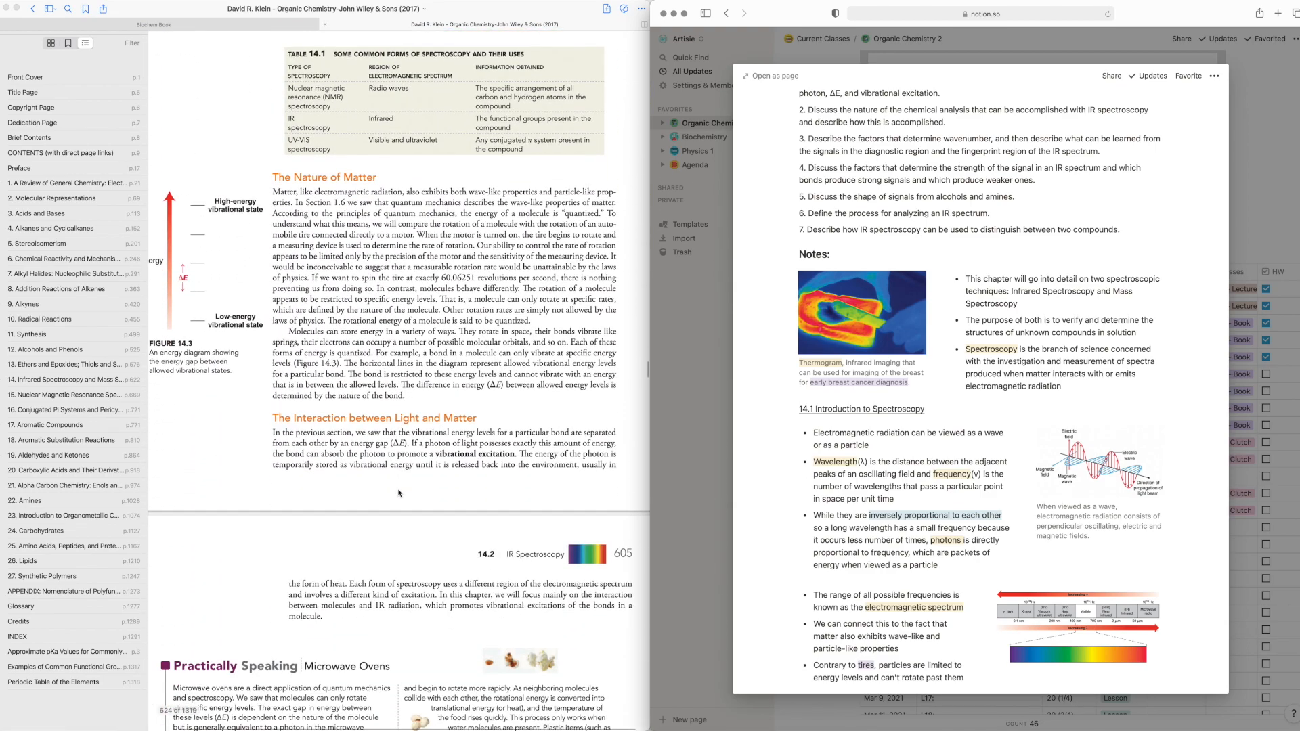
pyautogui.scroll(-12, 399, 494)
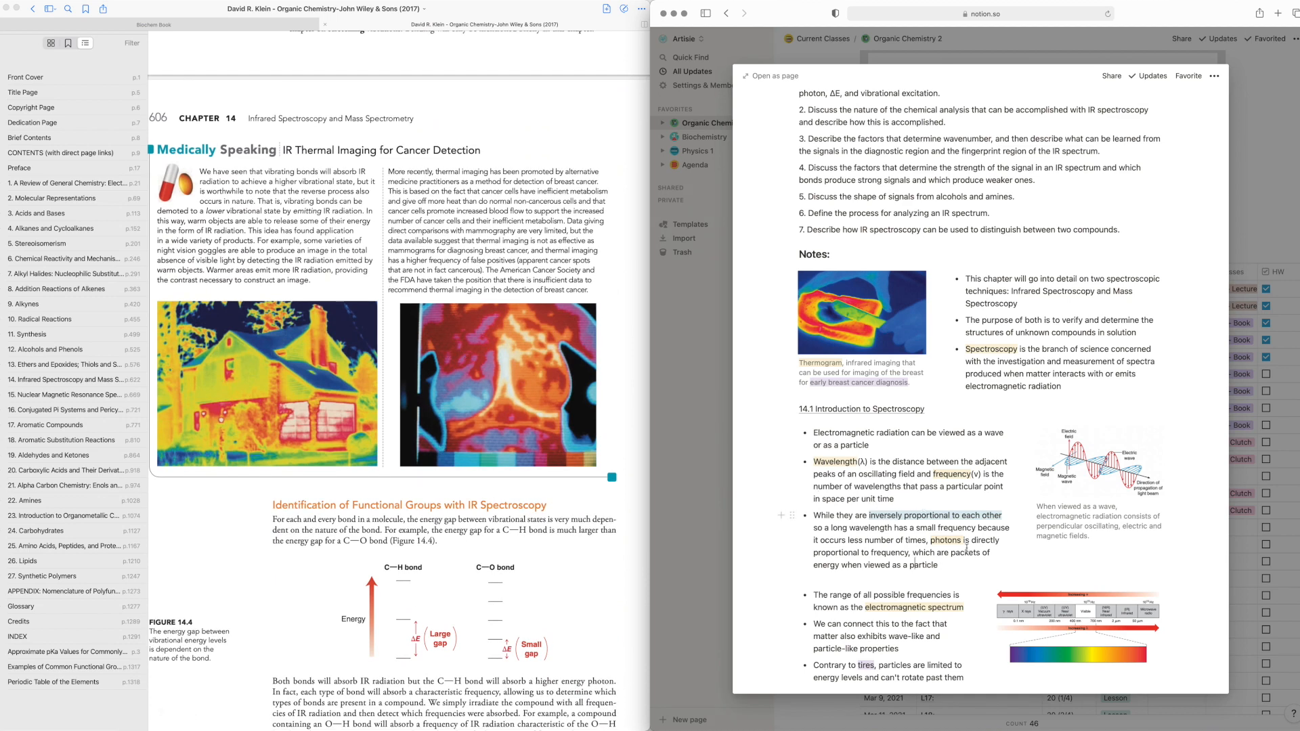
# Apply Default background to the highlighted space after "photons" in the 14.1 notes and close the L1 entry.
pyautogui.moveTo(961, 542); pyautogui.dragTo(965, 543)
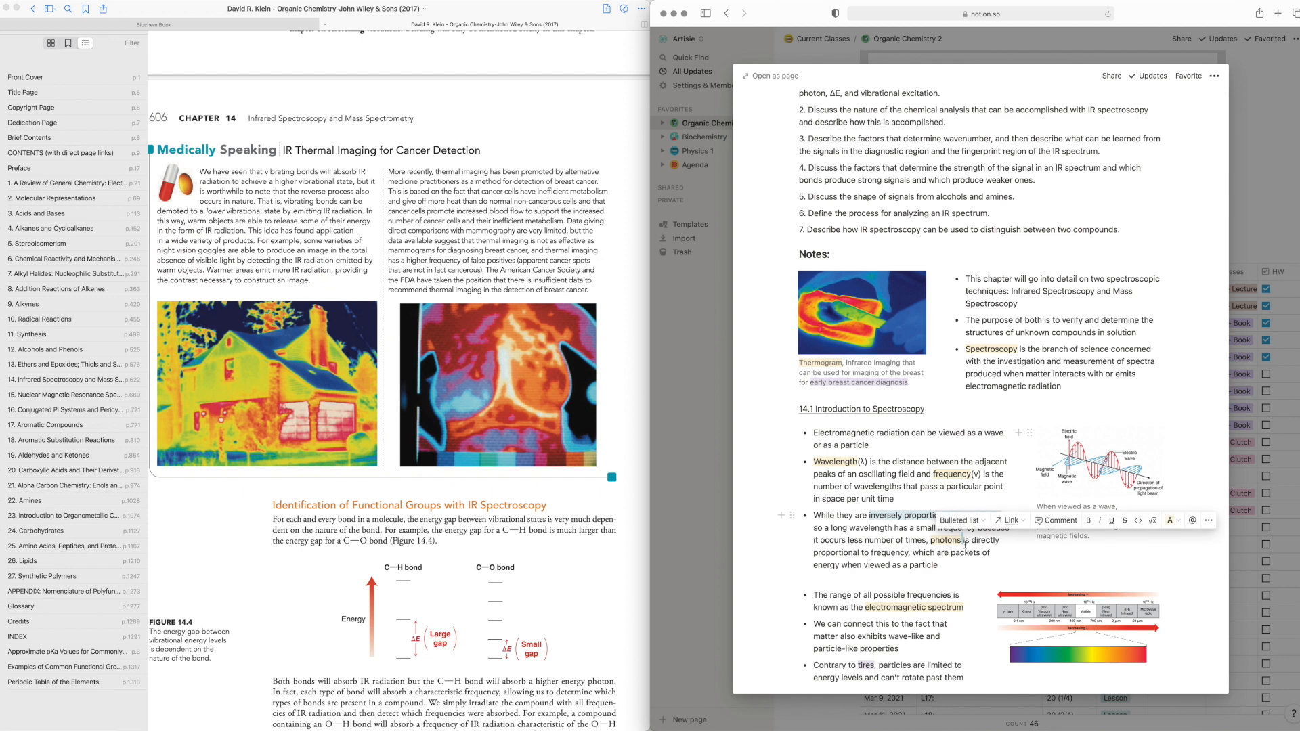
pyautogui.click(1170, 521)
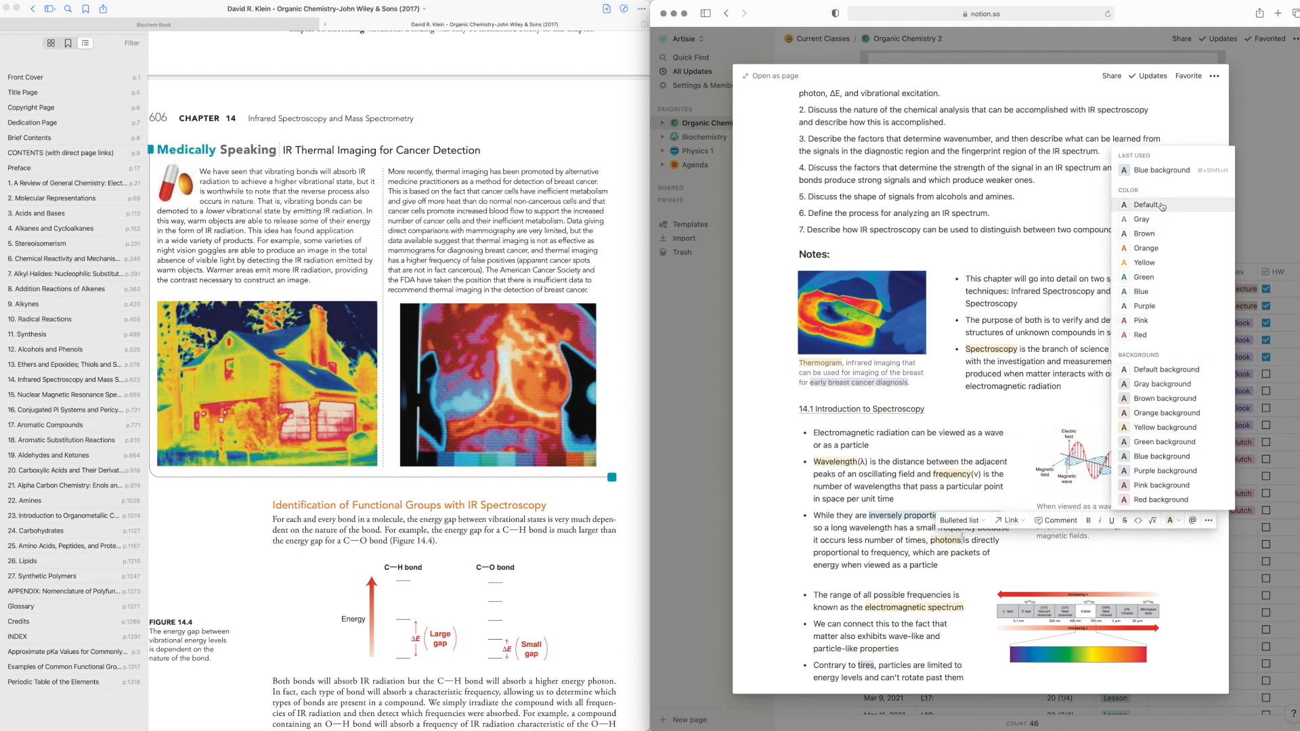
pyautogui.click(1148, 371)
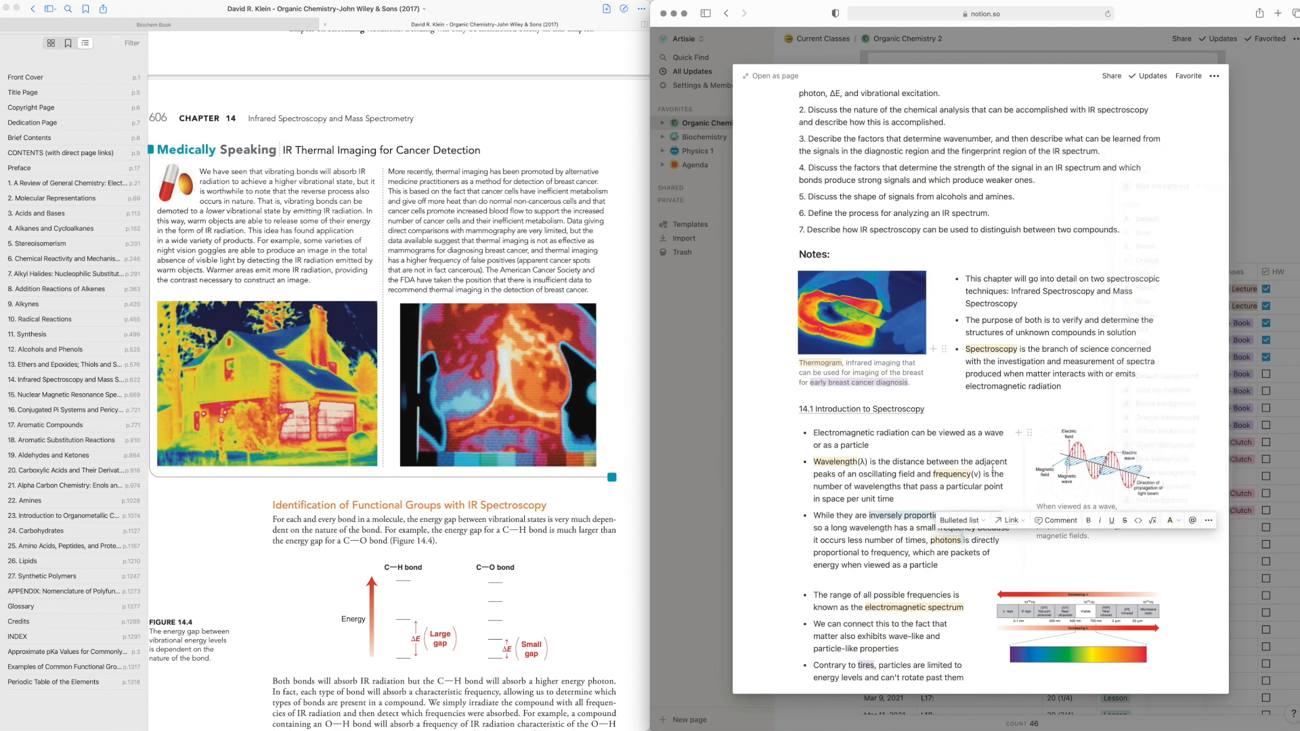
pyautogui.click(942, 577)
pyautogui.scroll(-15, 850, 561)
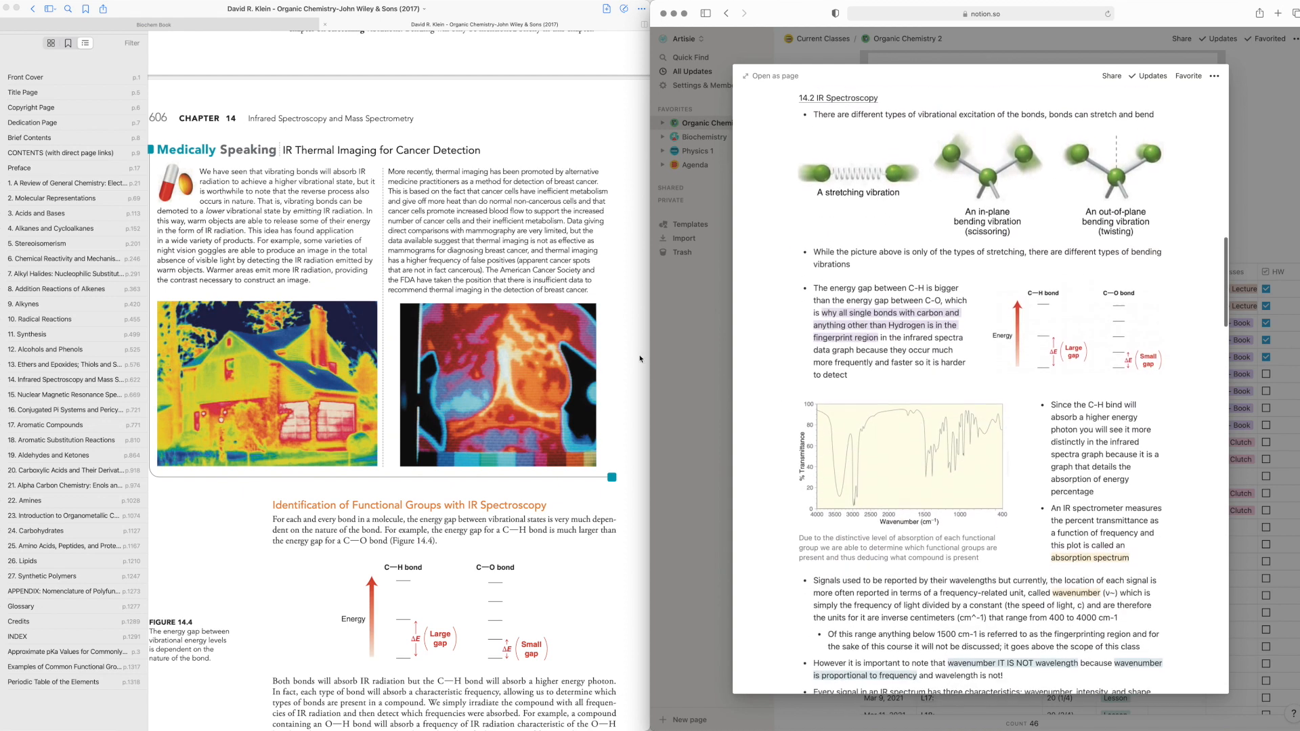
pyautogui.press('Escape')
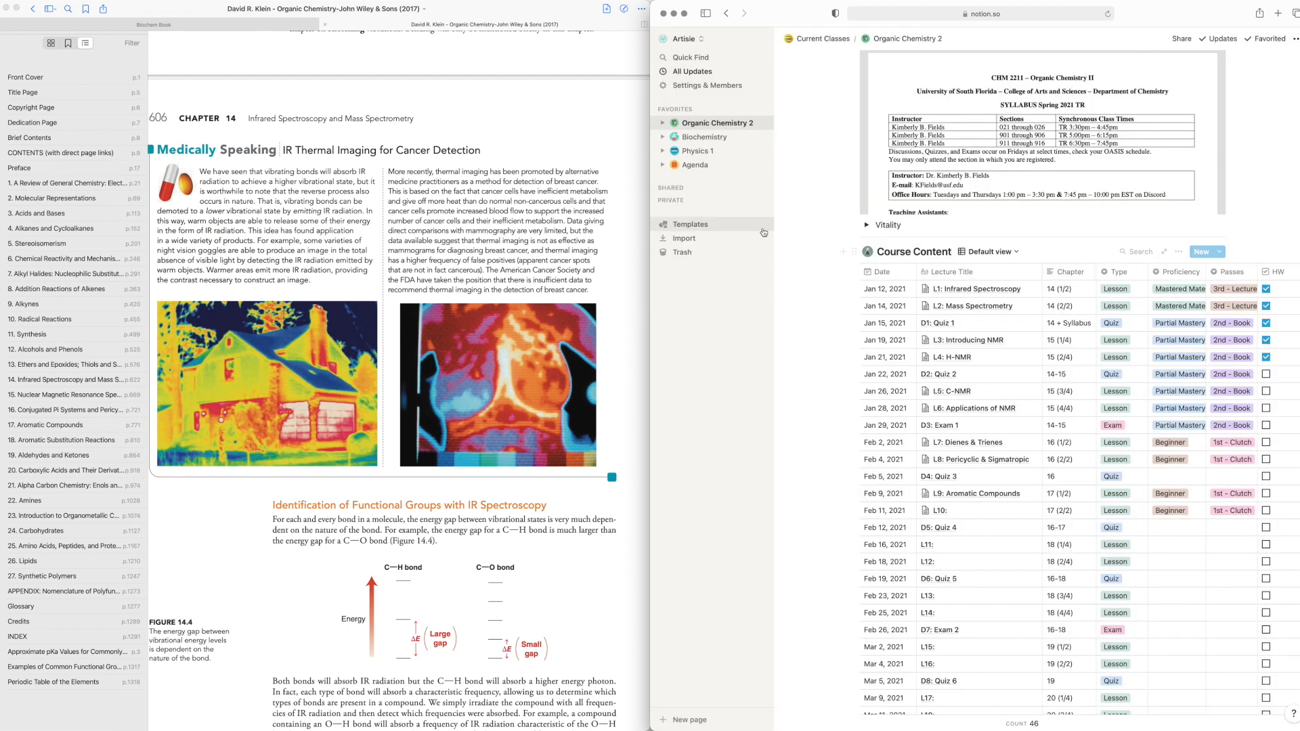